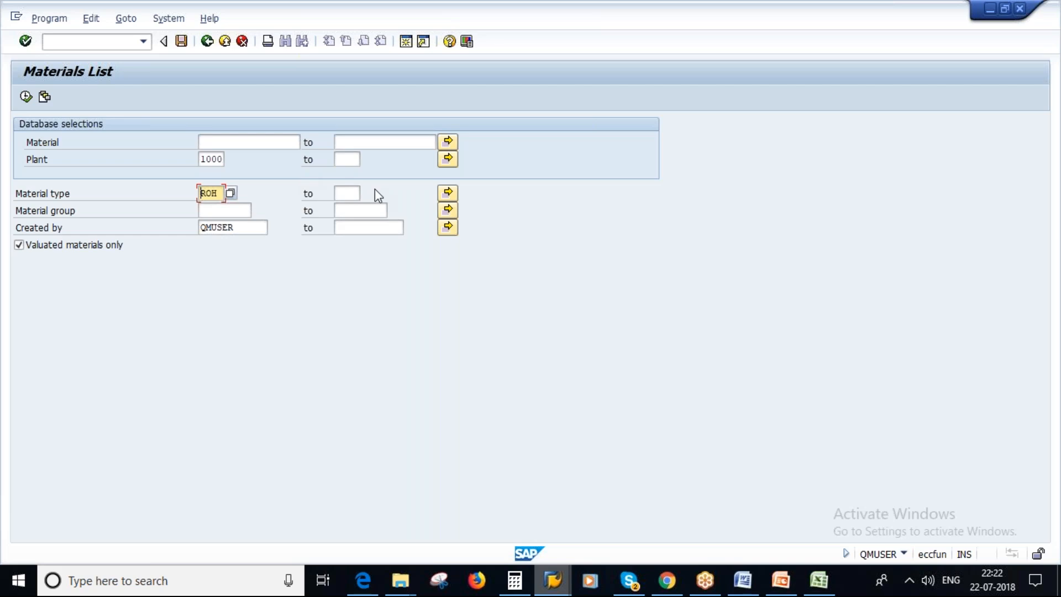
List the valuated materials of type FERT in plant 1000 created by QMUSER.
key(BackSpace)
key(BackSpace)
key(BackSpace)
text(FERT)
click(26, 97)
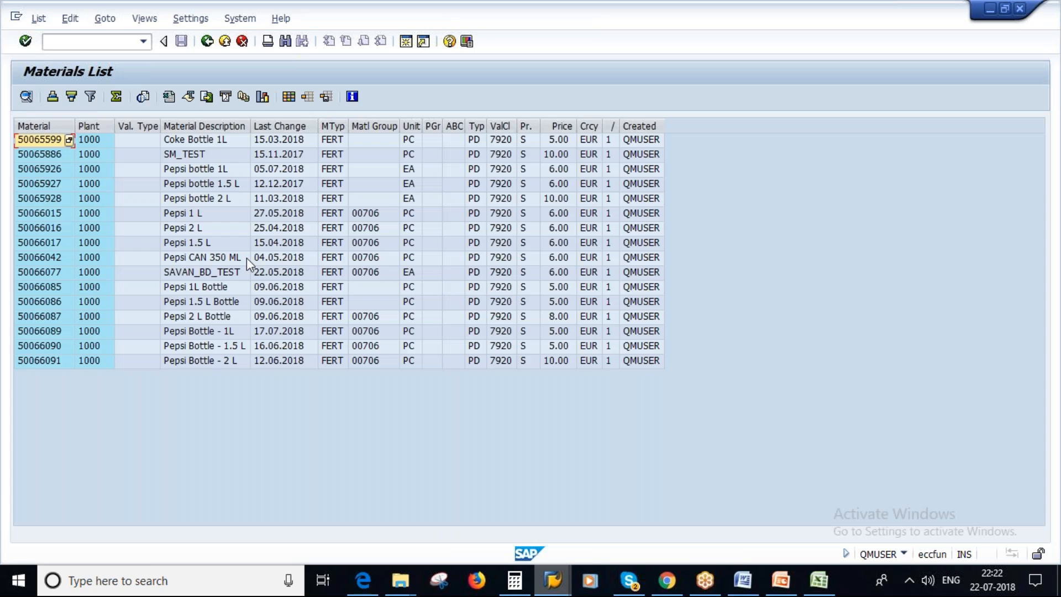
Copy the material number of Pepsi Bottle - 1L from the list and start transaction CS03 in a new session.
click(49, 331)
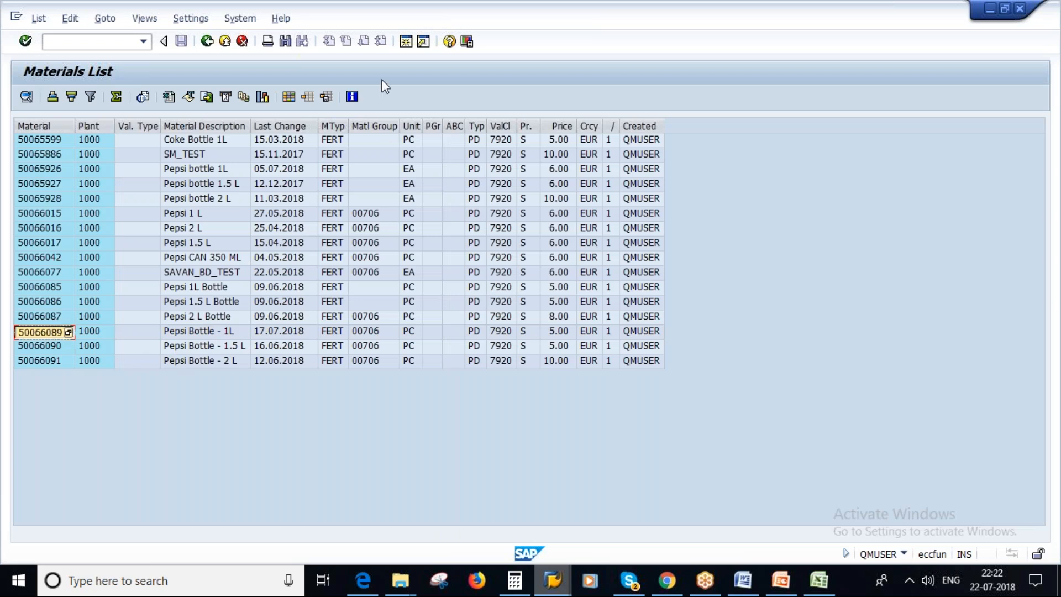
click(406, 42)
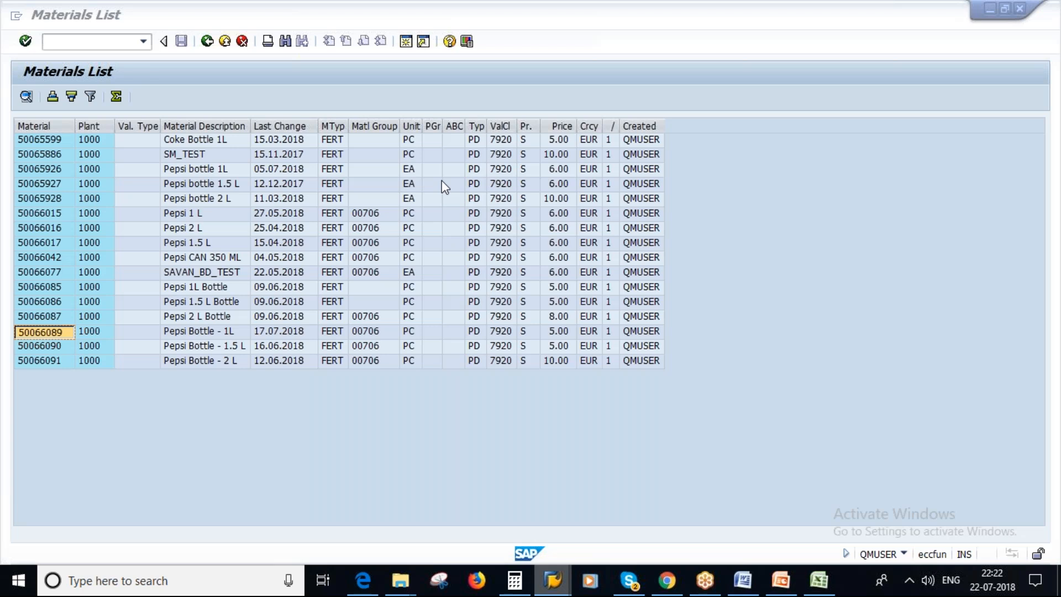
text(CS03)
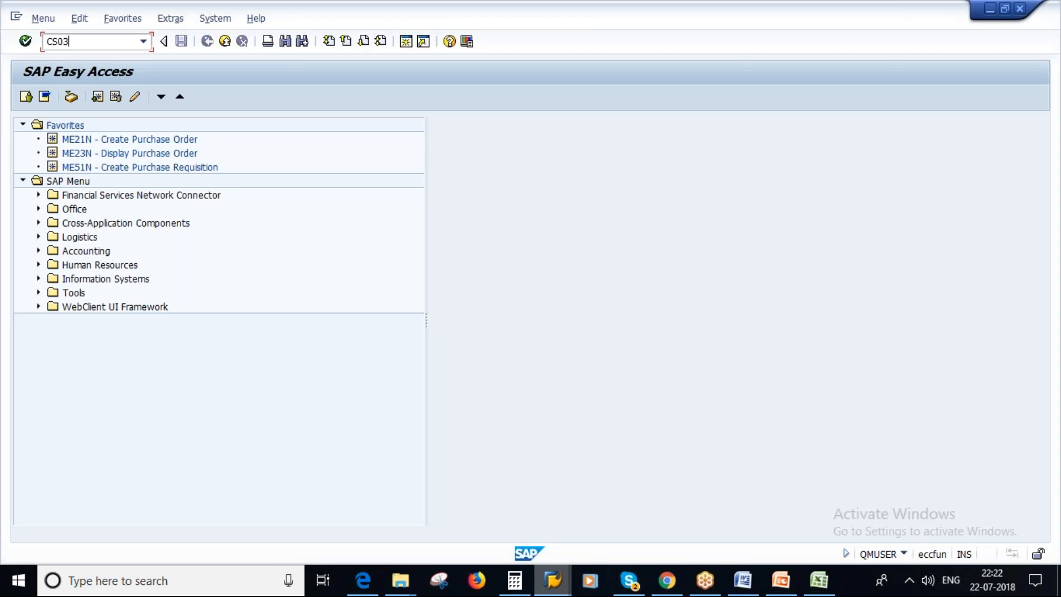
key(Return)
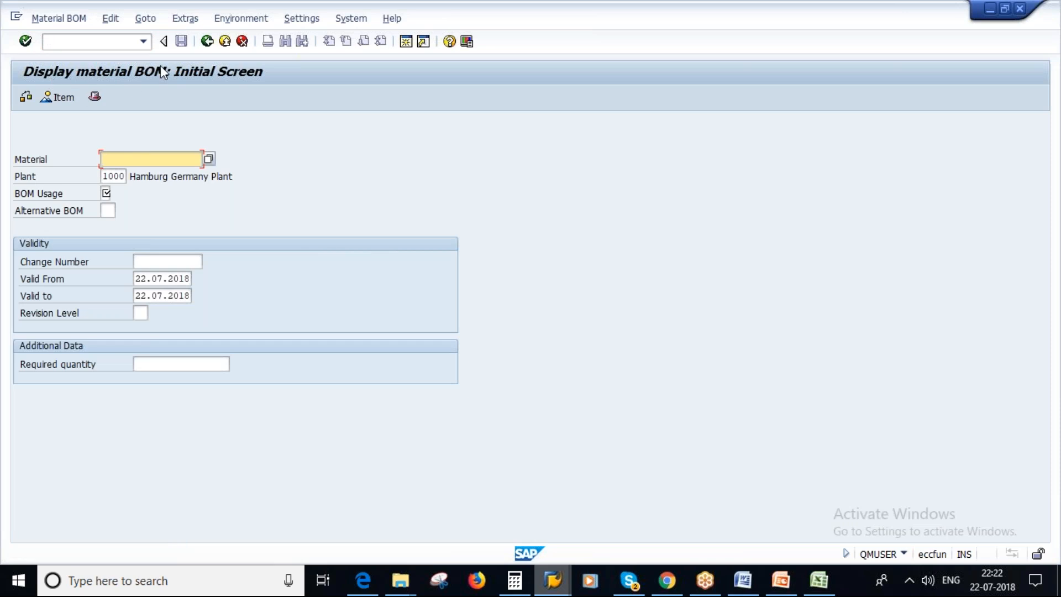
Display the item overview of BOM alternative 1 for material 50066089 in plant 1000 with BOM usage 1.
text(50066089)
click(106, 193)
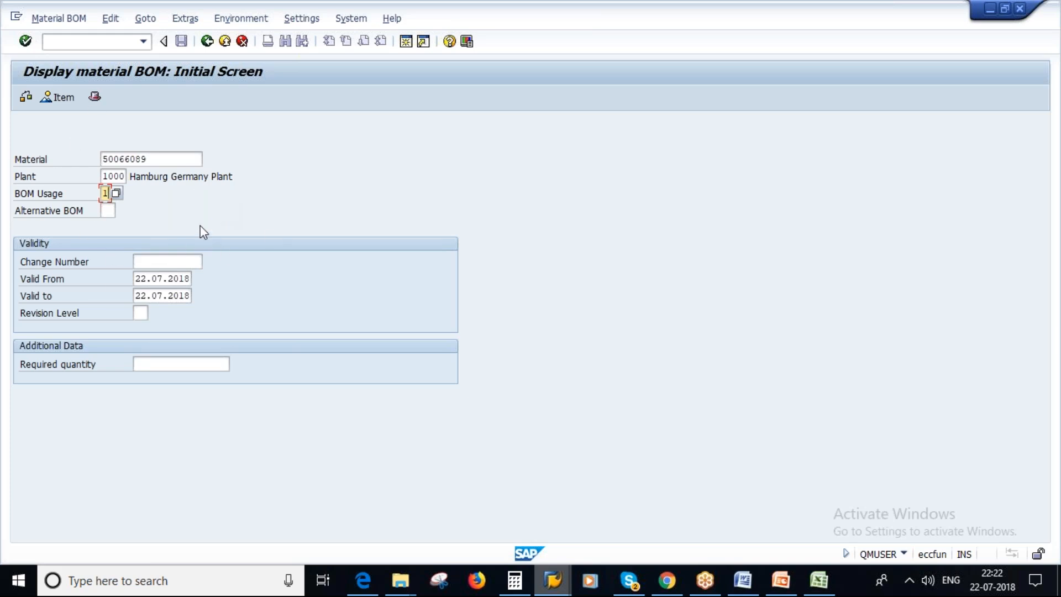
key(Return)
click(20, 226)
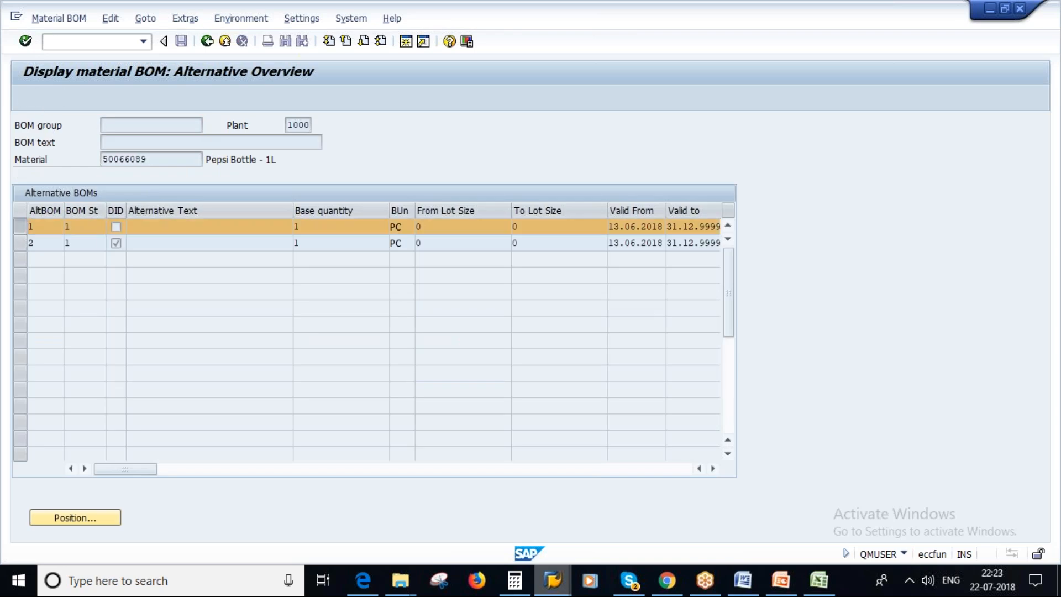
click(42, 96)
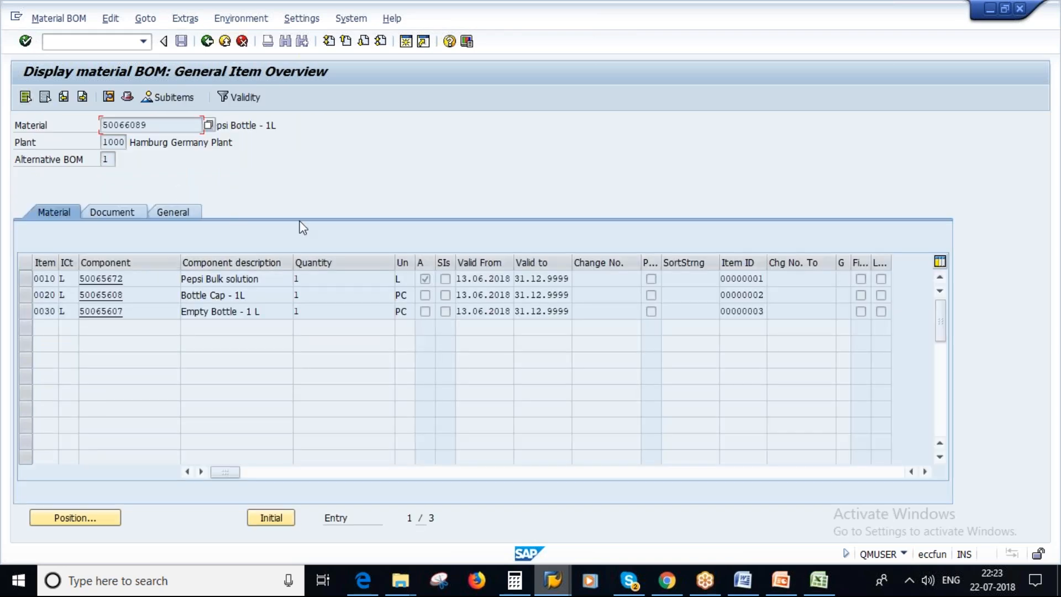
Examine the BOM's finished material and its components, including the bottle cap, the empty bottle and the Pepsi bulk solution.
click(231, 125)
drag(215, 125, 278, 126)
double_click(249, 297)
key(F3)
drag(247, 297, 180, 299)
drag(268, 314, 185, 316)
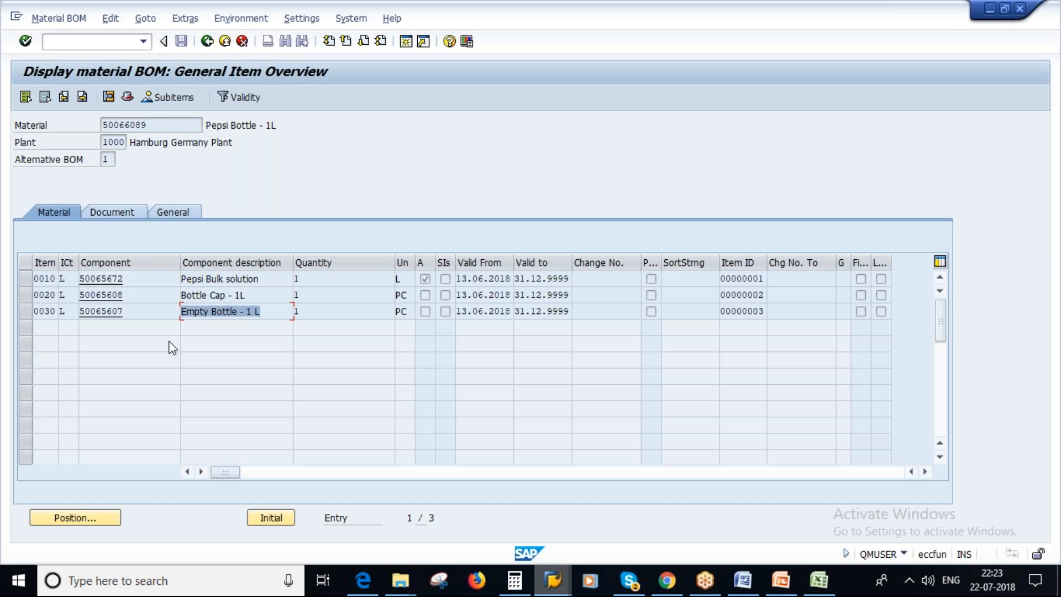
drag(272, 278, 181, 278)
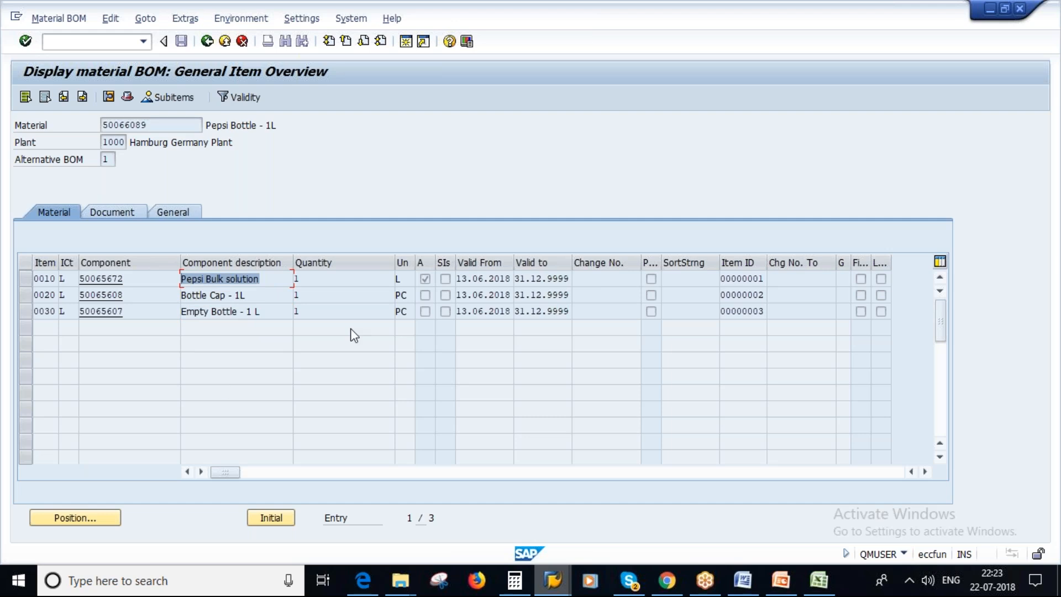
double_click(274, 279)
click(207, 41)
double_click(303, 277)
click(206, 41)
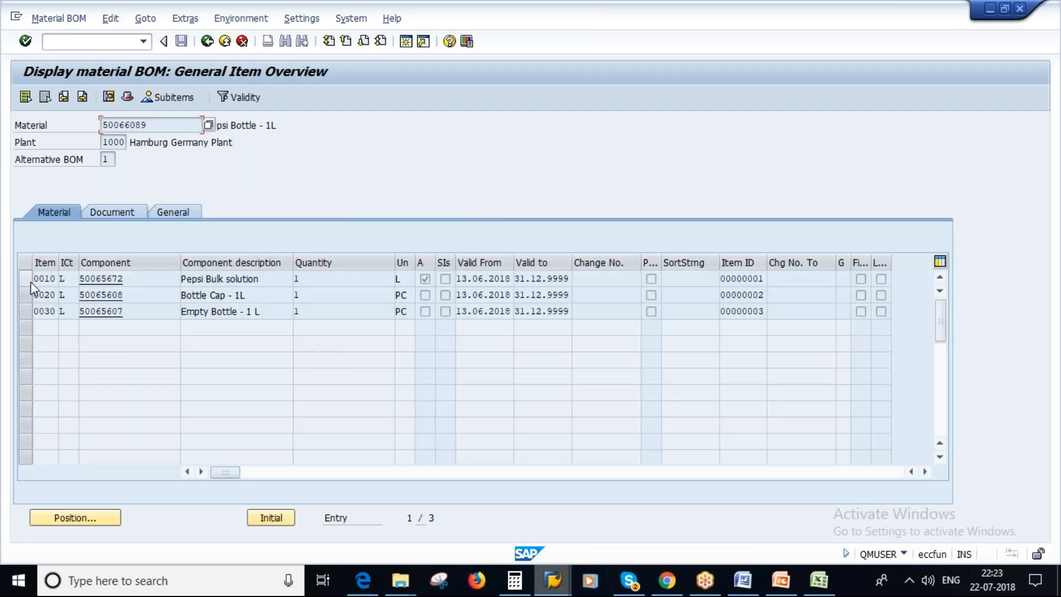
Check the base quantity in the BOM header and return to the item overview.
click(25, 278)
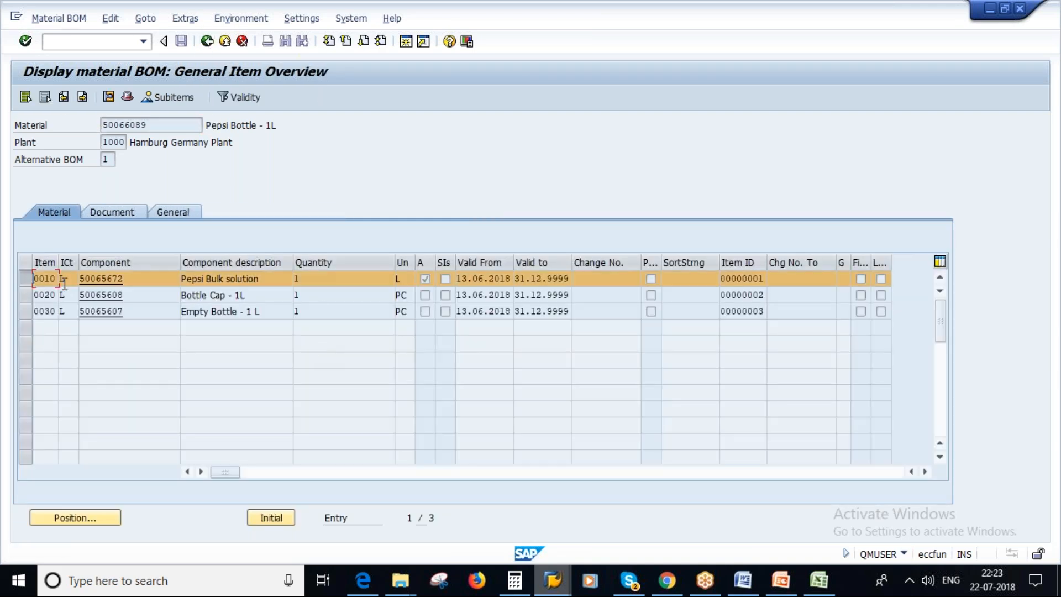
click(311, 310)
click(127, 98)
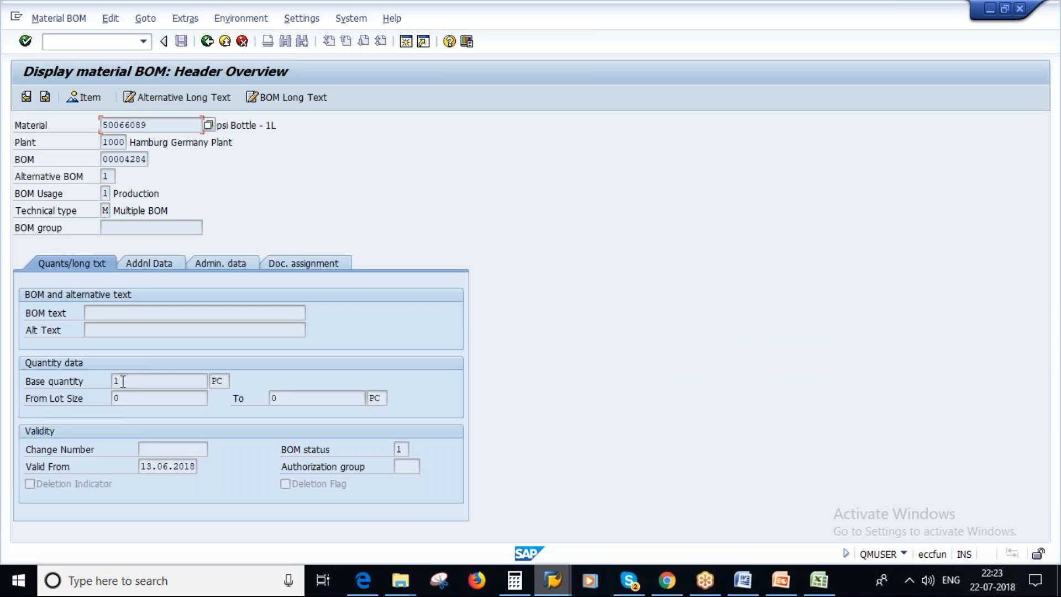
double_click(122, 382)
click(92, 95)
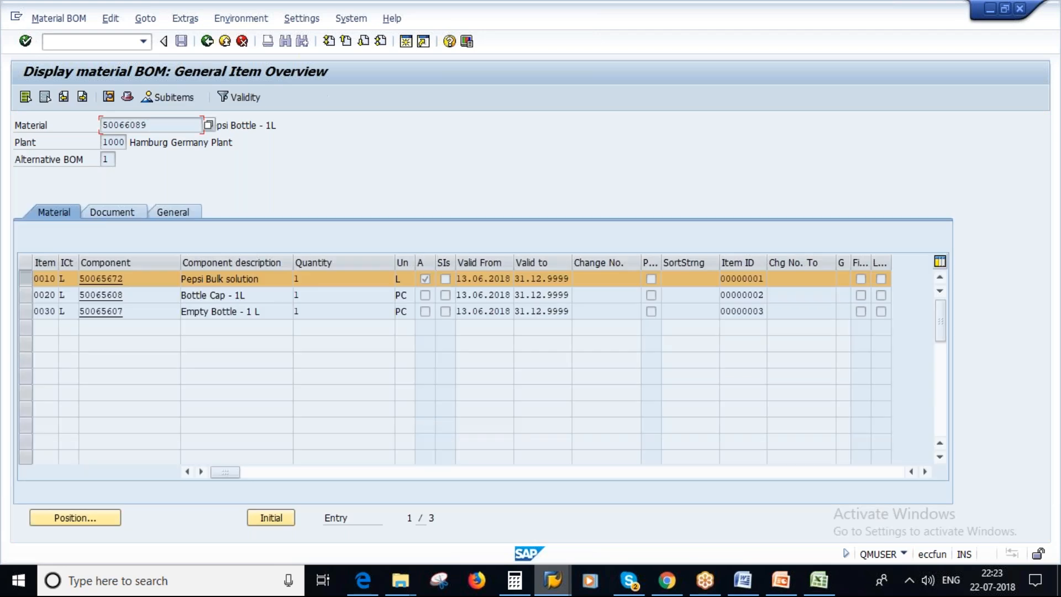
click(28, 278)
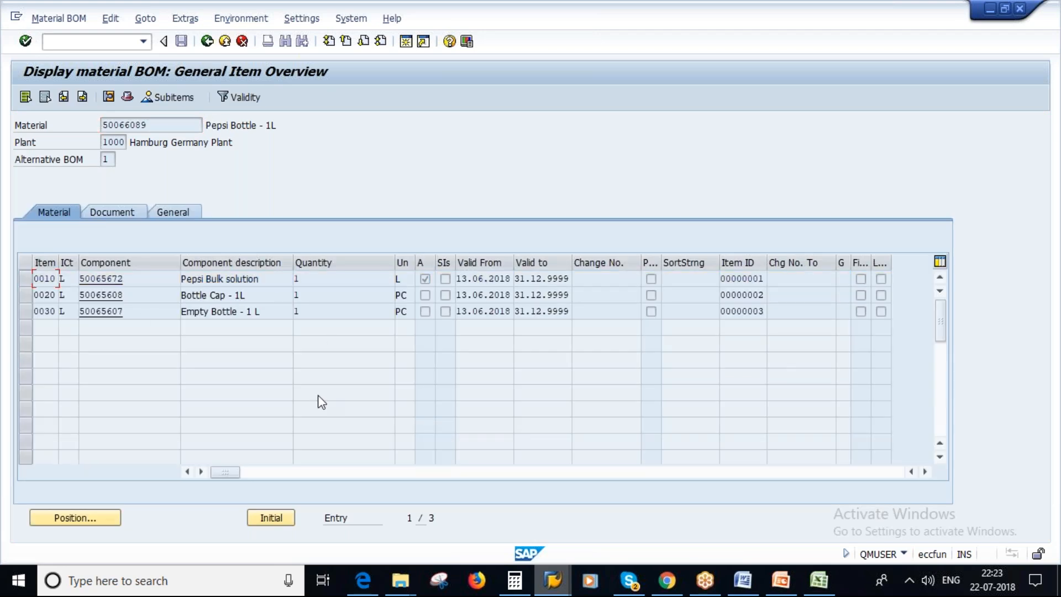
Pick Pepsi Bottle - 1.5 L in the materials list and look up the BOM of material 50066090 with usage 1.
key(F3)
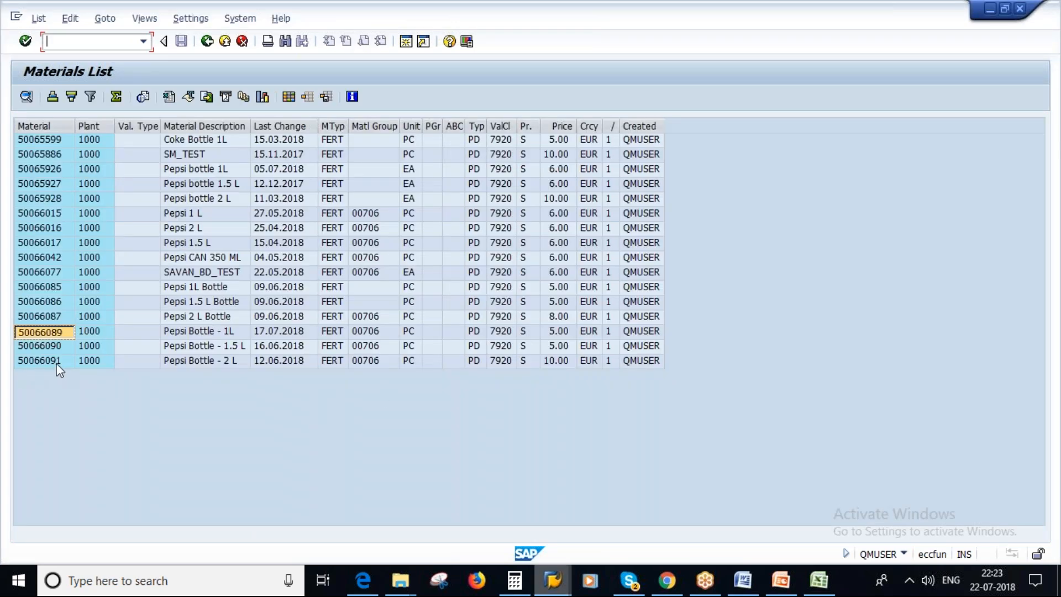
click(45, 346)
key(alt+Tab)
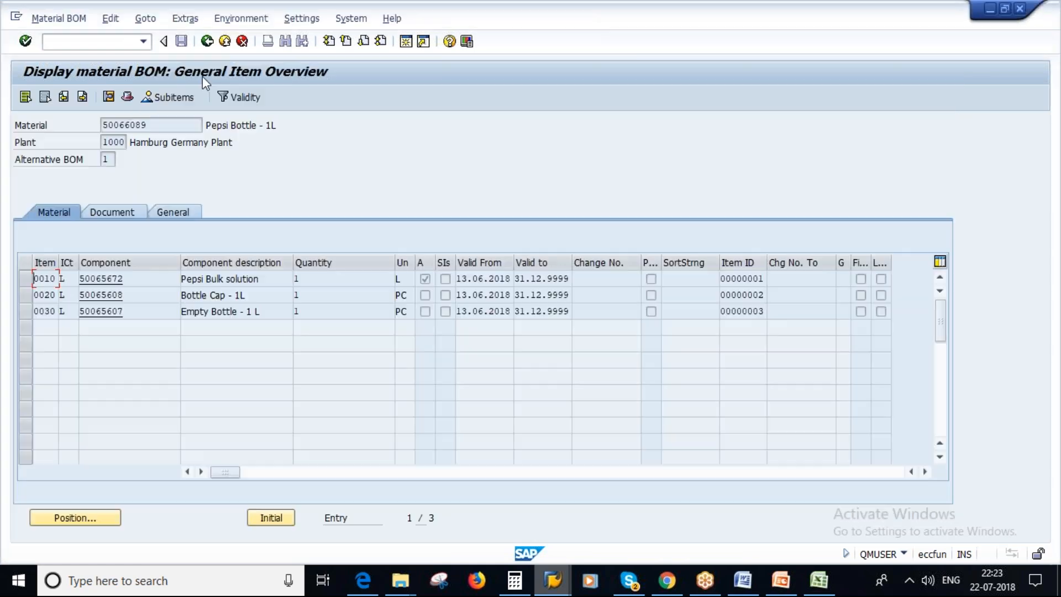
click(206, 47)
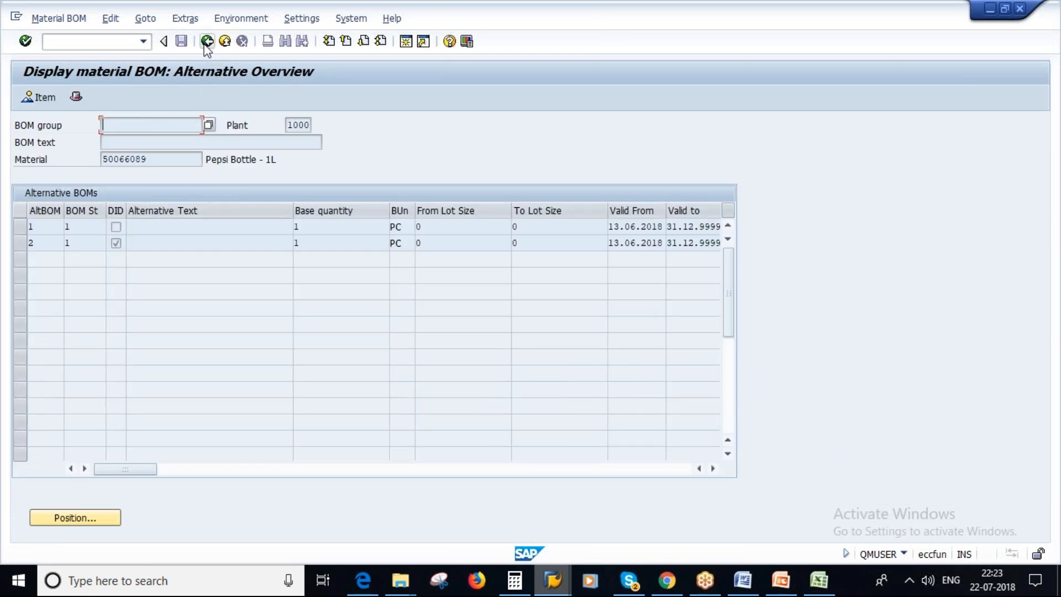
click(207, 45)
click(157, 164)
key(BackSpace)
key(BackSpace)
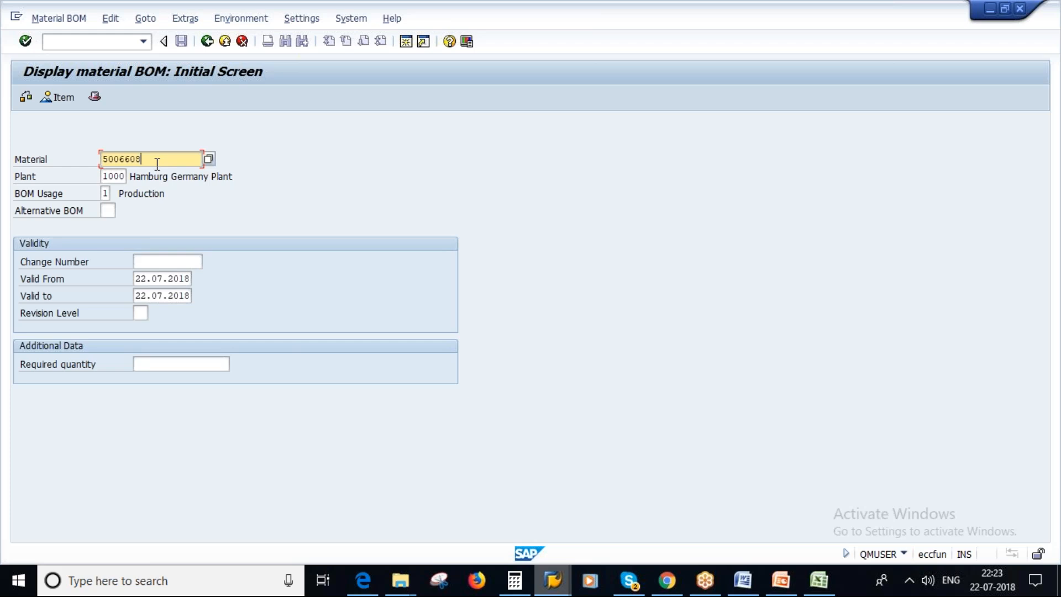
text(90)
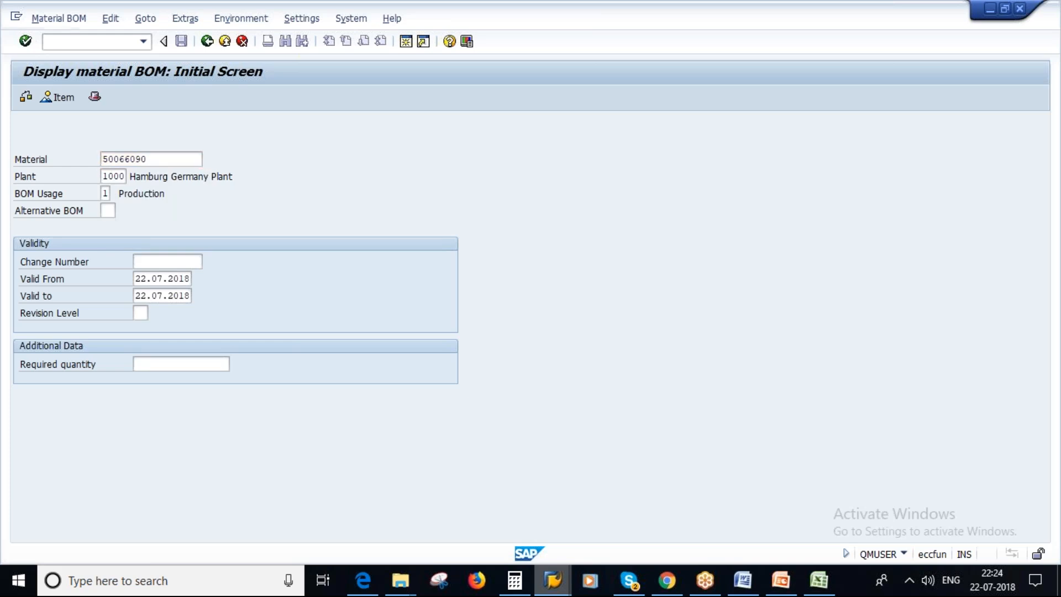
key(Return)
Look up the BOM of material 50066085, Pepsi 1L Bottle, using its copied number, and try to create a BOM for it.
key(alt+Tab)
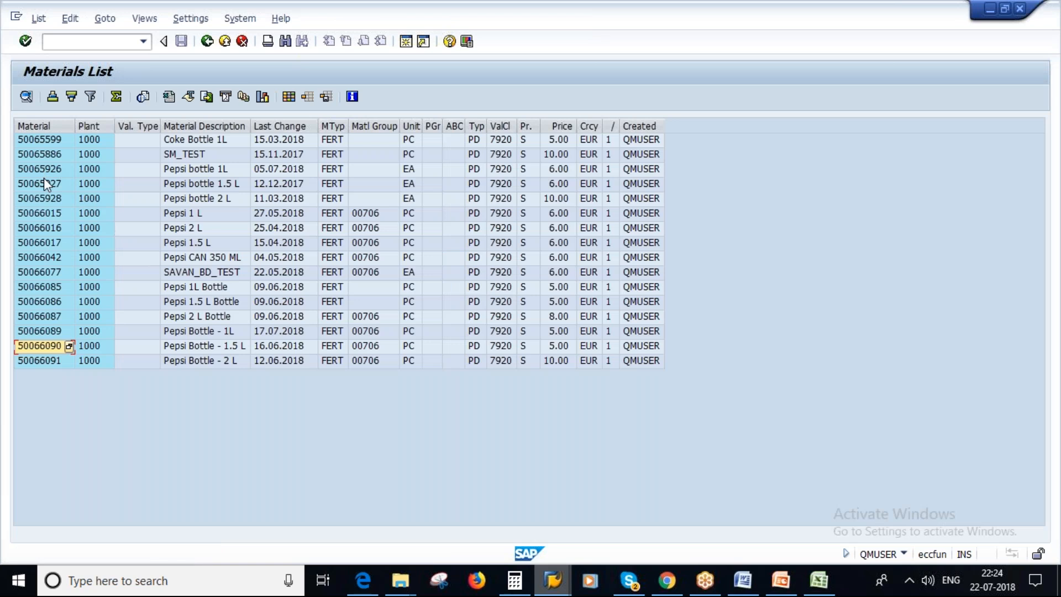
click(43, 286)
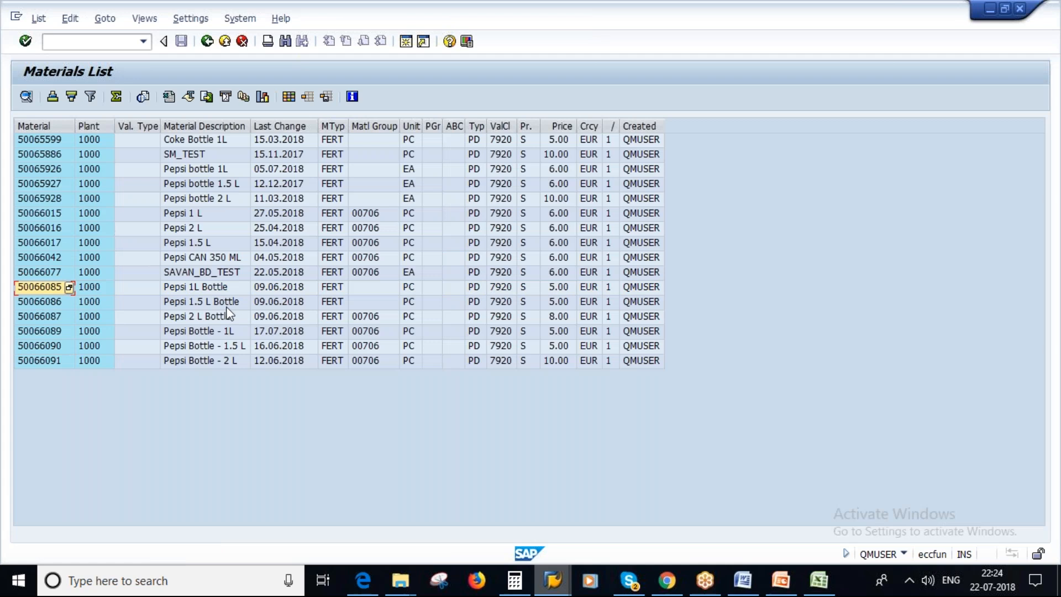
key(alt+Tab)
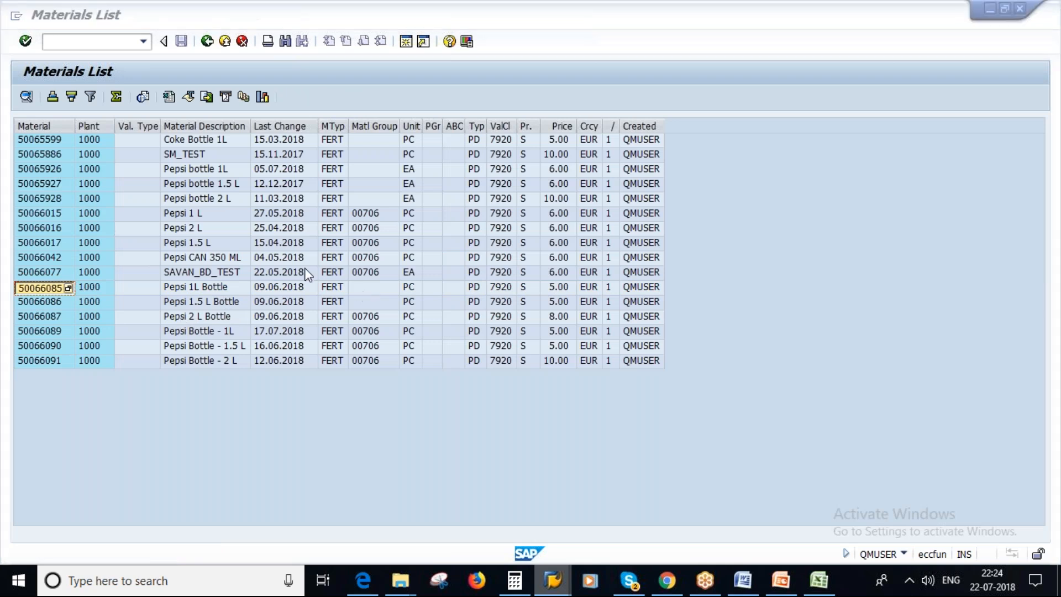
text(50066085)
key(Return)
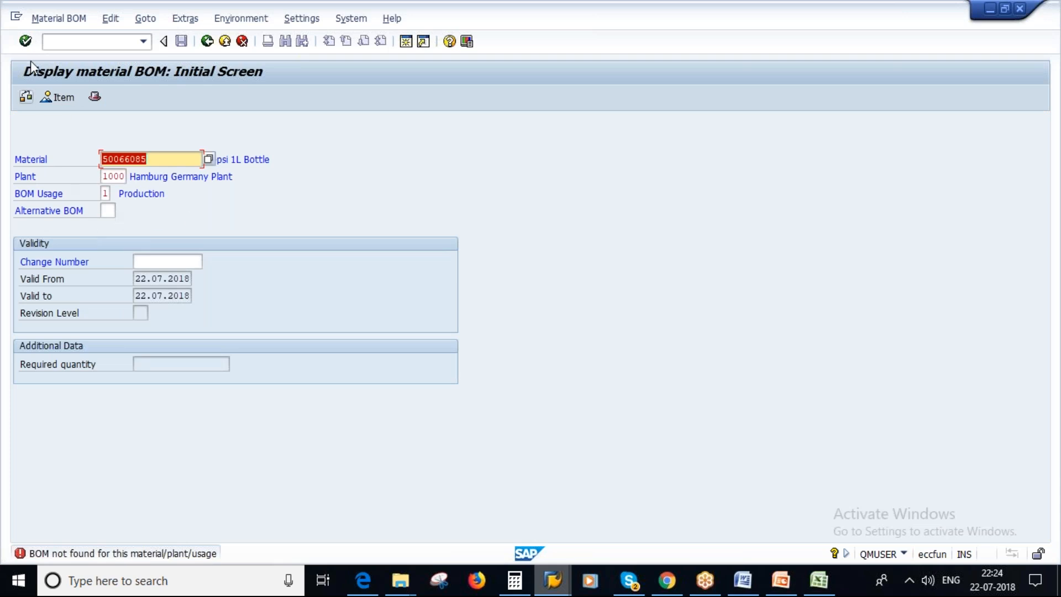
click(57, 19)
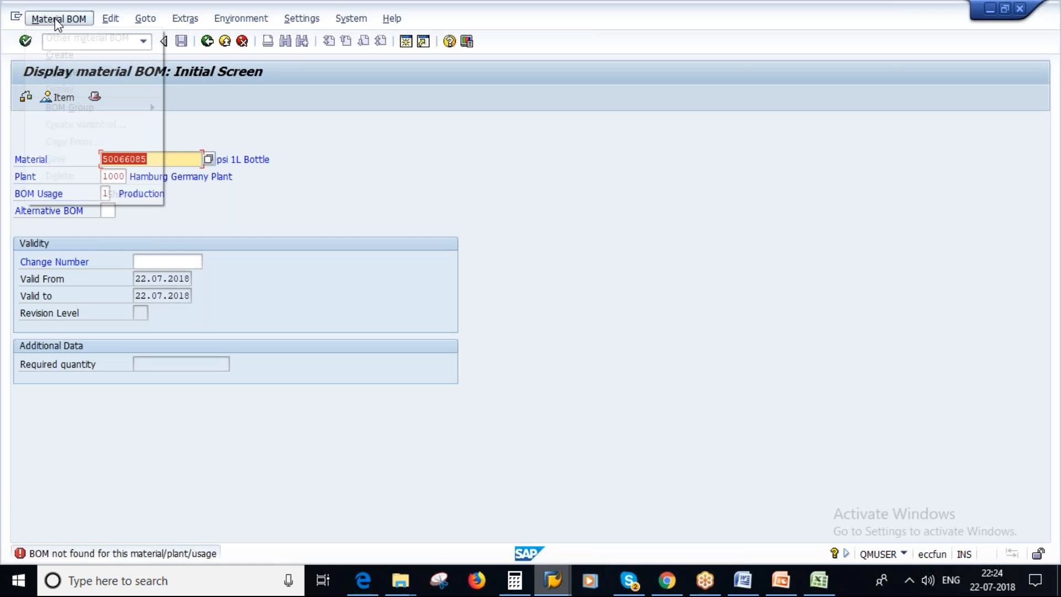
click(69, 56)
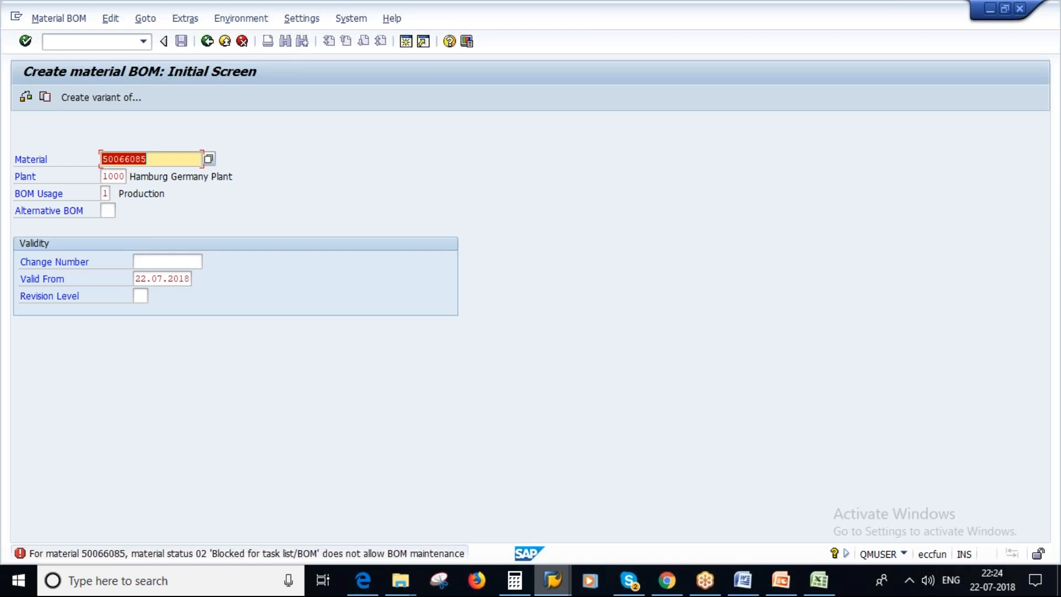
Open material 50066085 for changing in transaction MM02 with the Basic Data 1 view selected.
double_click(155, 158)
click(162, 161)
drag(159, 158, 102, 160)
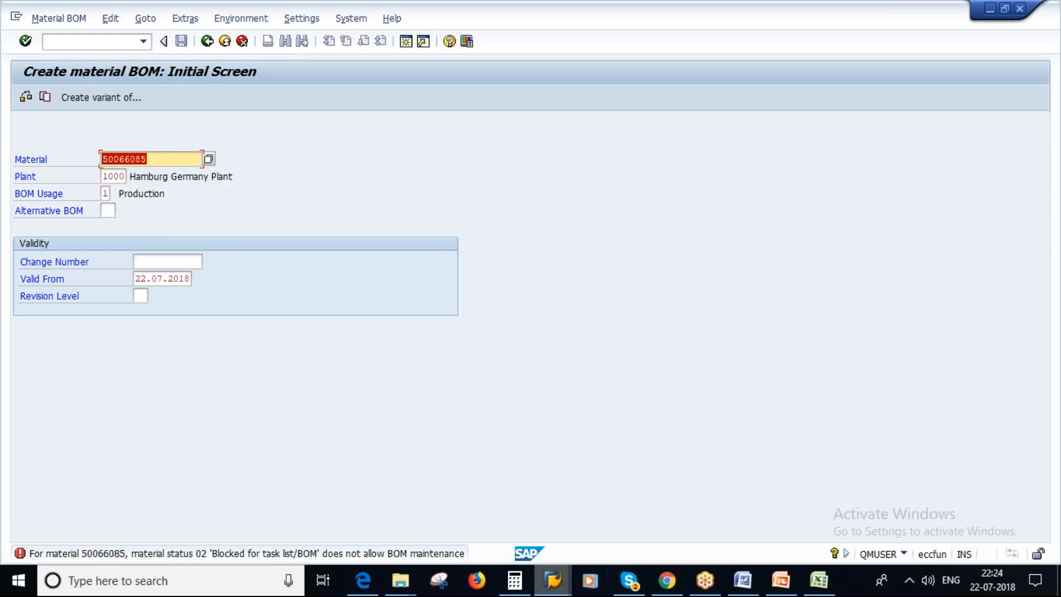
click(98, 41)
text(/NMM02)
key(Return)
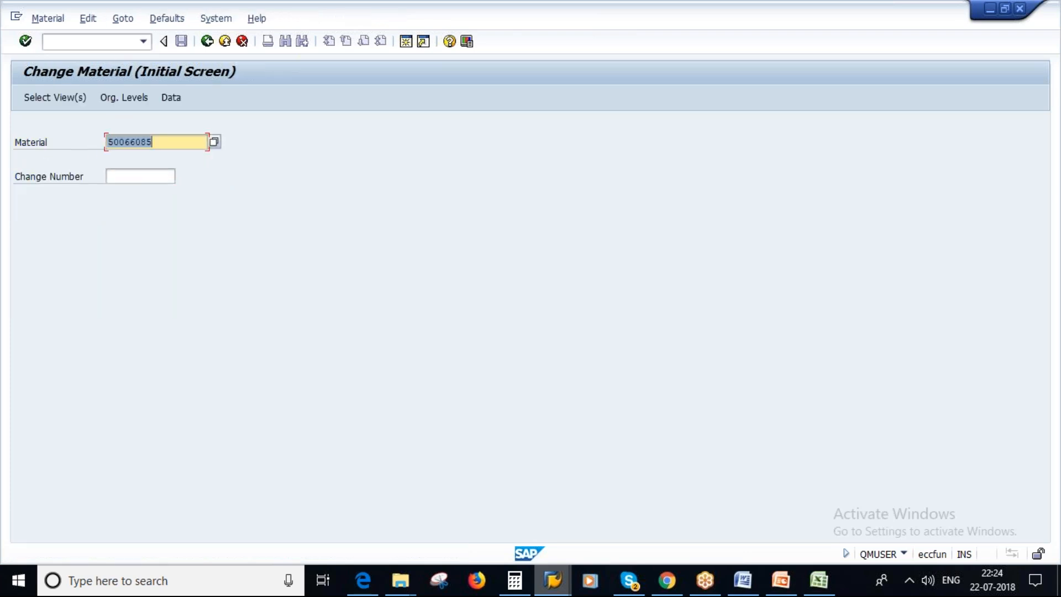
key(Return)
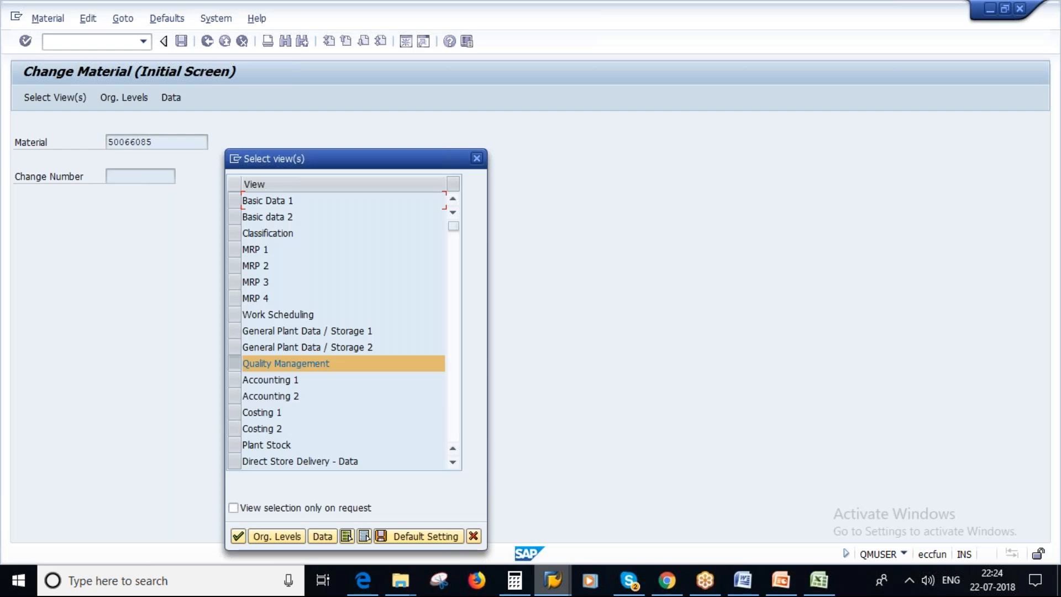
click(236, 201)
click(238, 536)
Clear the plant-specific material status in the material's MRP 1 view for plant 1000 and save the material.
click(290, 127)
key(Return)
click(146, 279)
text(2)
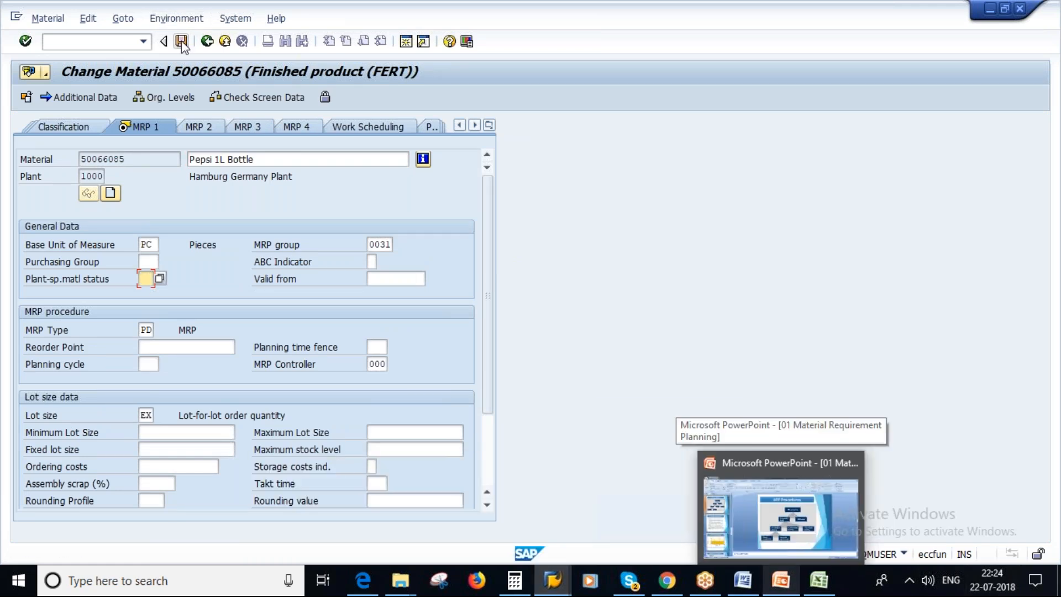
key(ctrl+s)
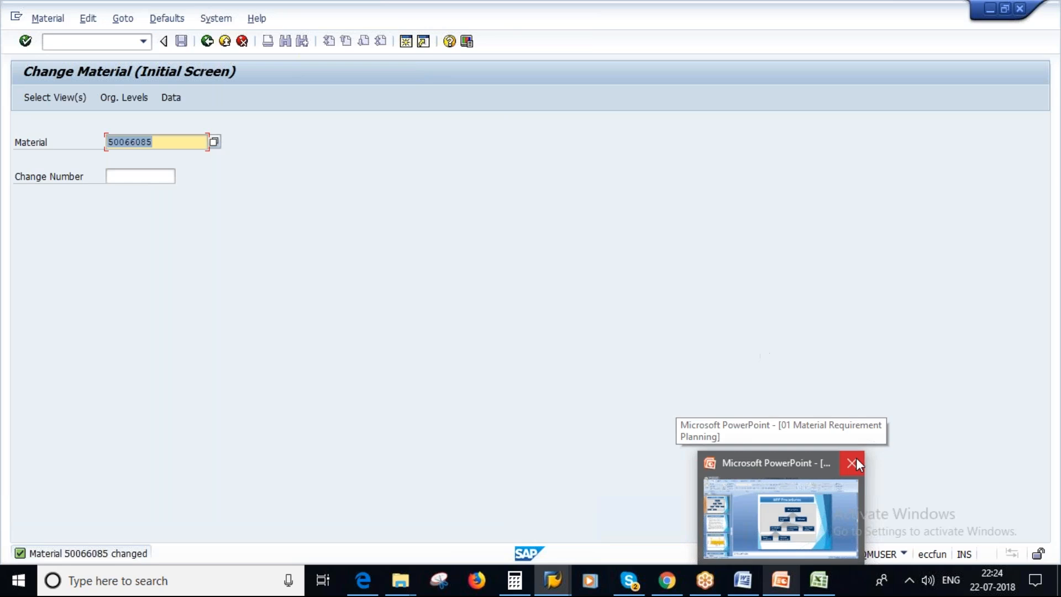
Start creating a BOM for material 50066085 in plant 1000 with usage 1 in transaction CS01, up to the item overview.
drag(164, 142, 97, 184)
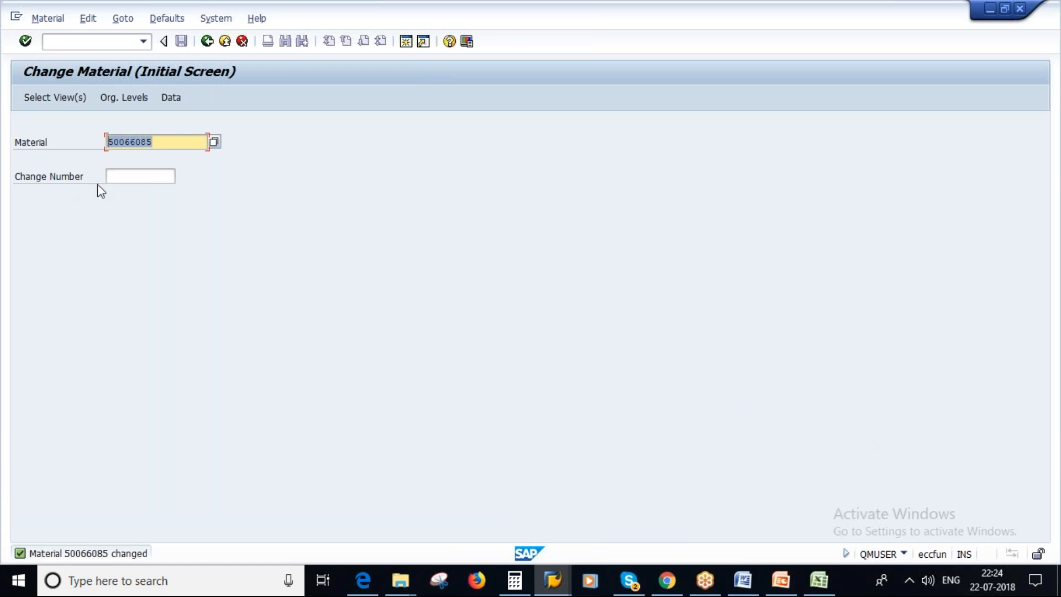
click(207, 41)
text(CS0)
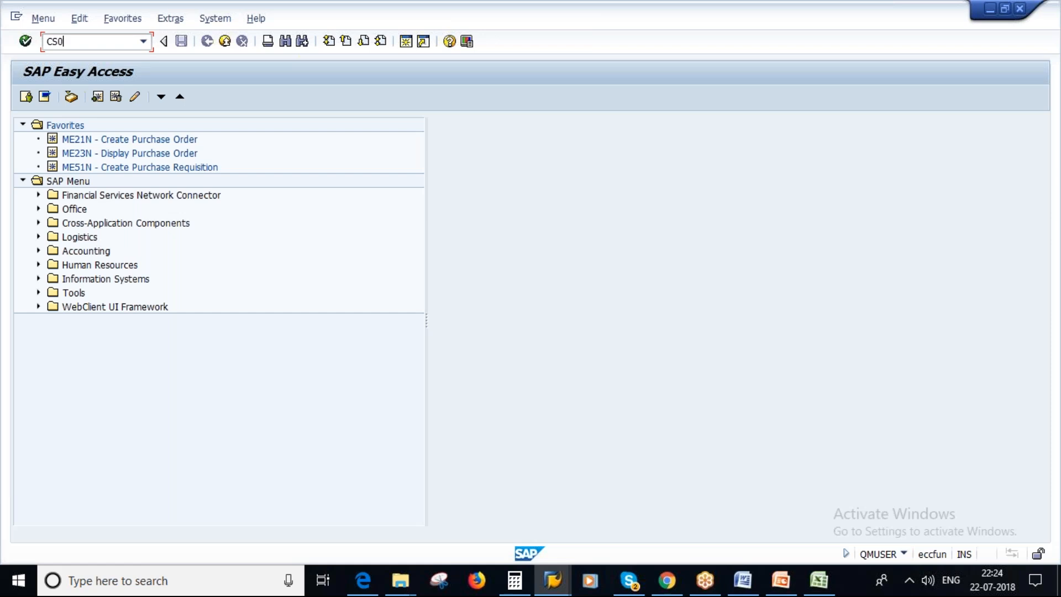
text(1)
key(Return)
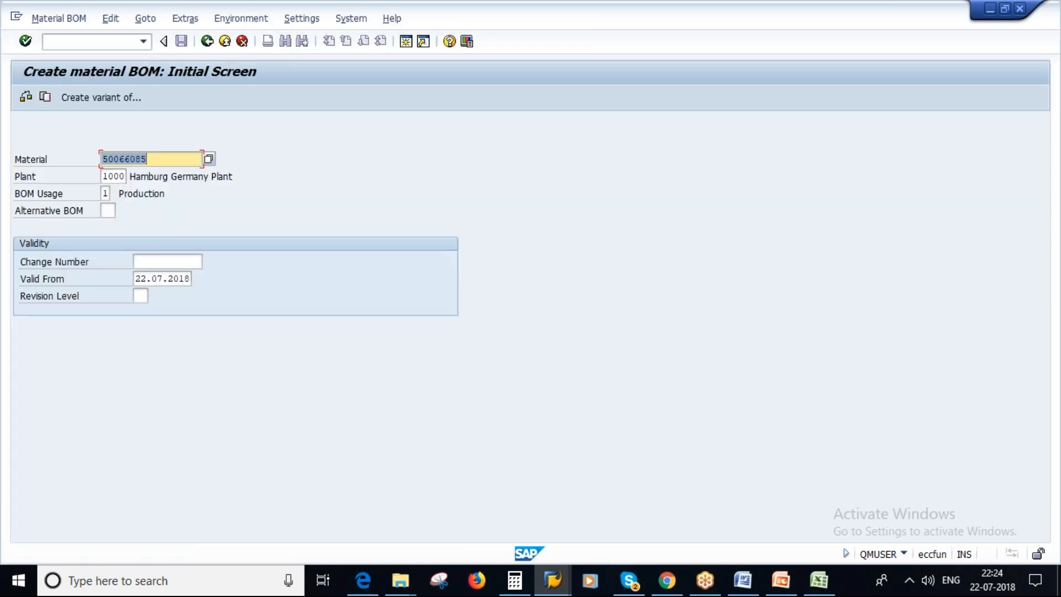
key(Return)
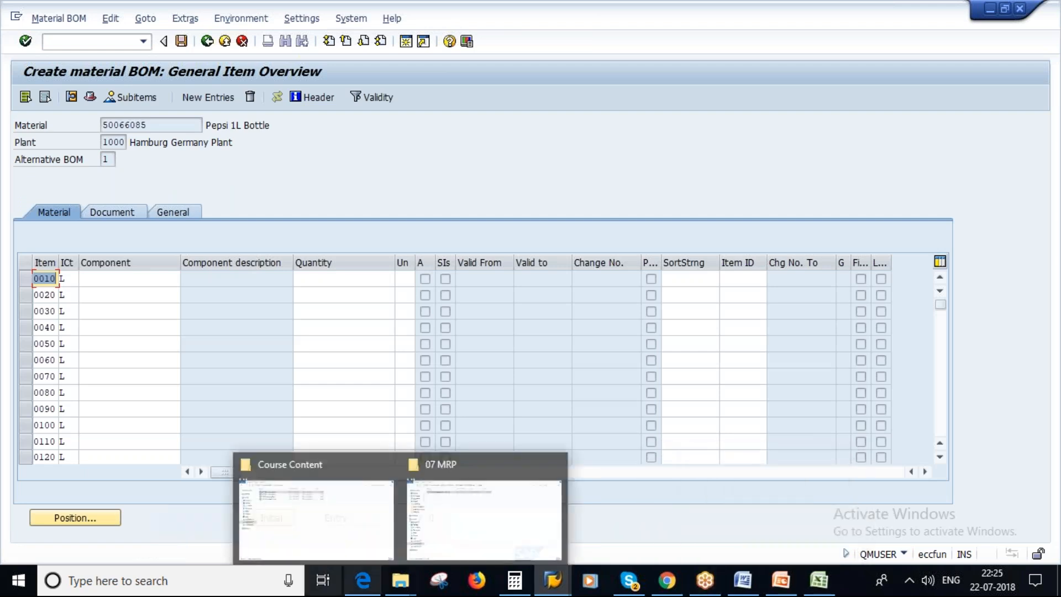
Switch to a new Notepad document and note the copied material number 50066085 in it.
click(20, 581)
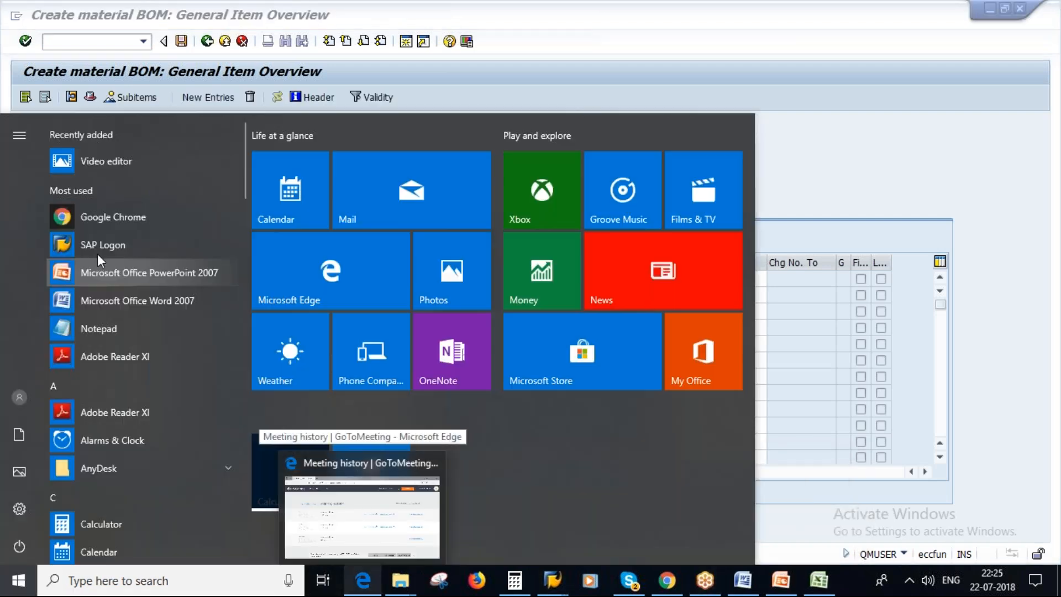
click(99, 328)
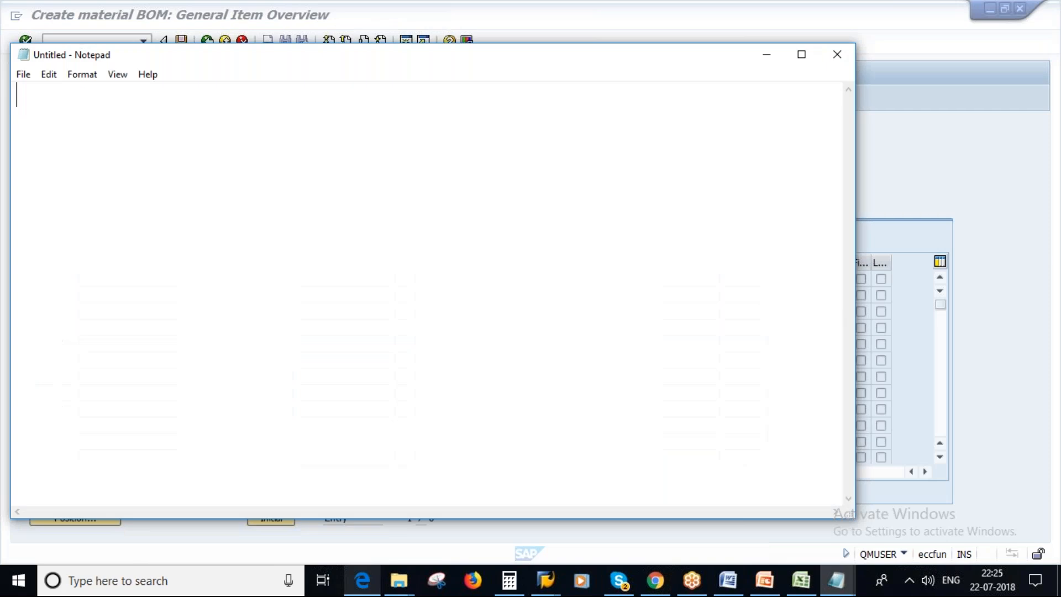
text(50066085)
drag(478, 64, 541, 122)
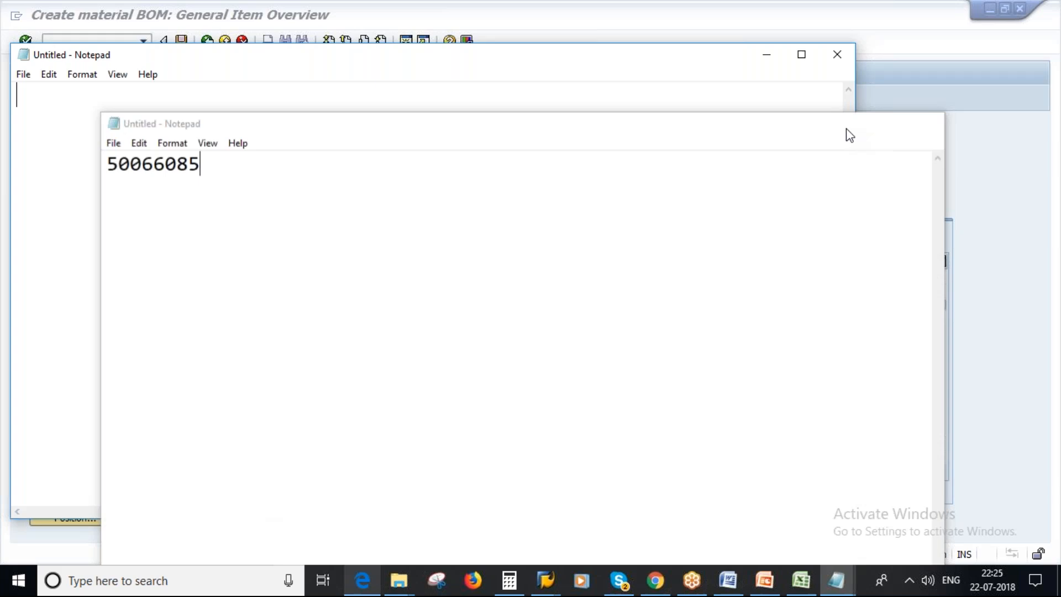
click(837, 54)
In a new SAP session, display the BOM item overview of material 50066089 in plant 1000, usage 1, with transaction CS03.
click(405, 42)
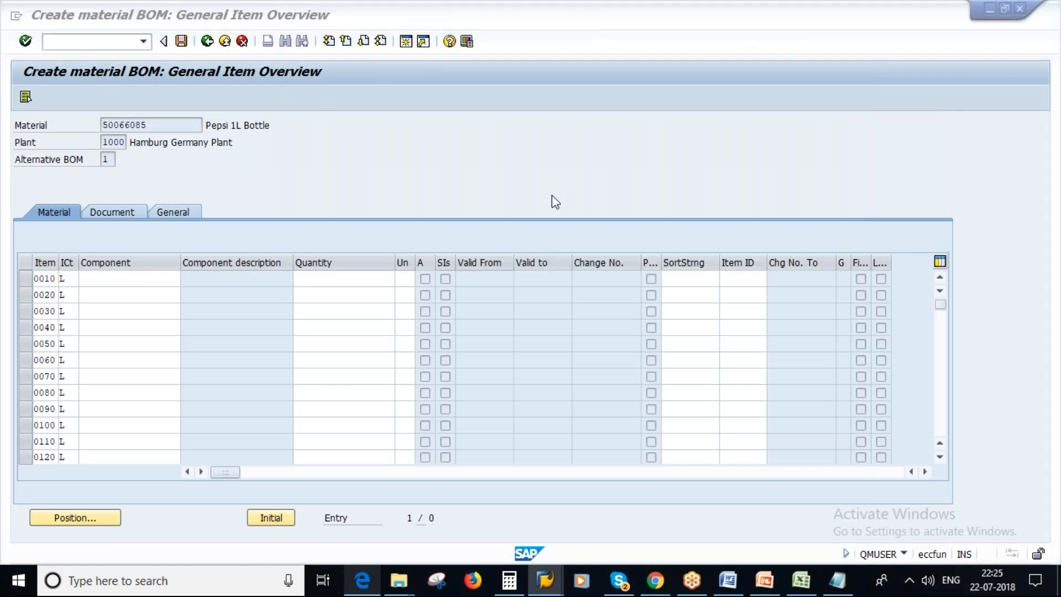
text(cs03)
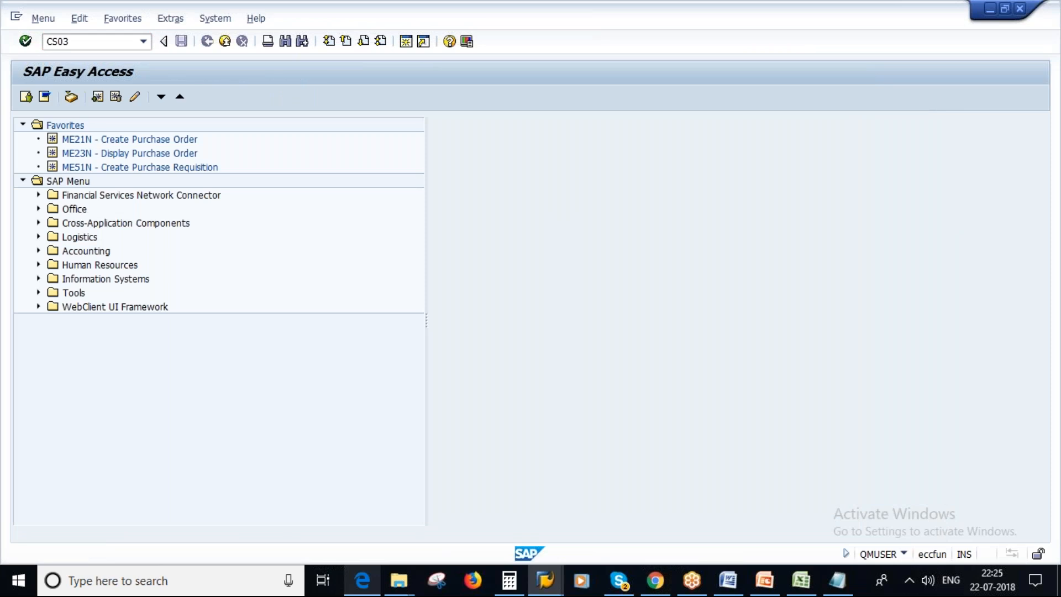
key(Return)
key(BackSpace)
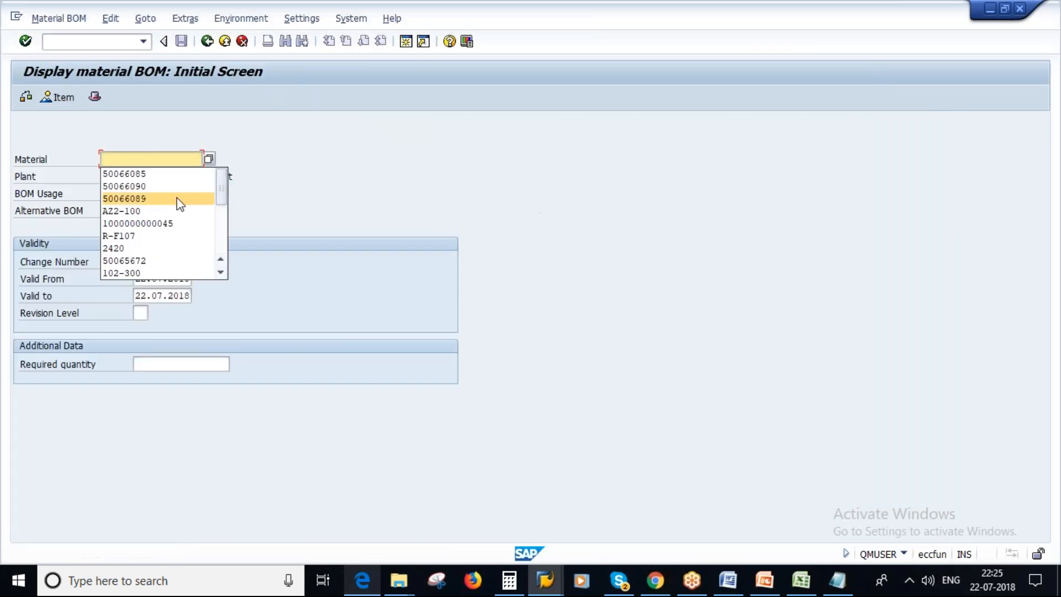
click(154, 200)
key(Return)
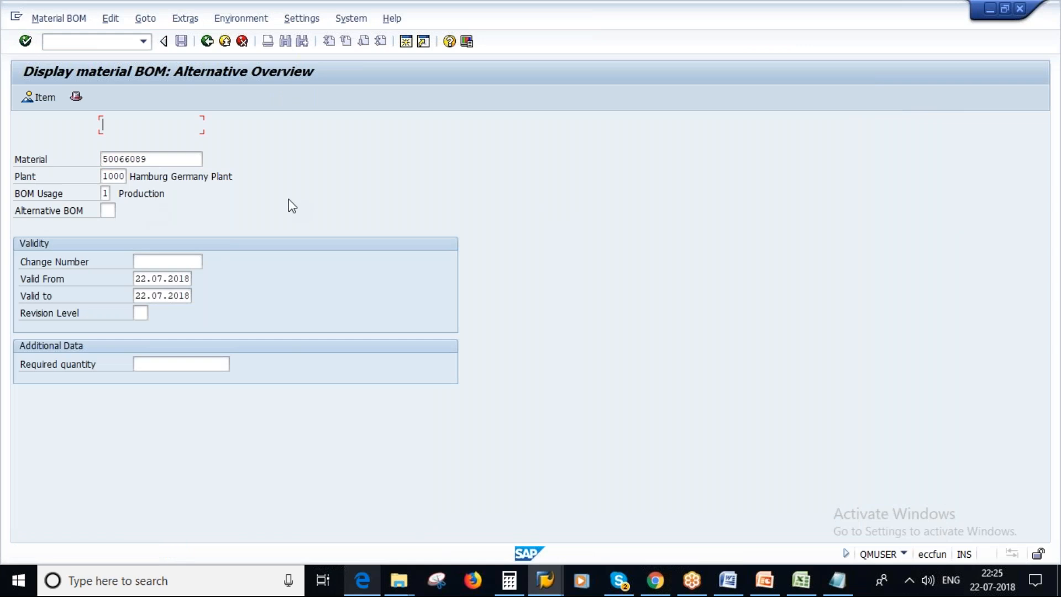
click(19, 227)
click(38, 97)
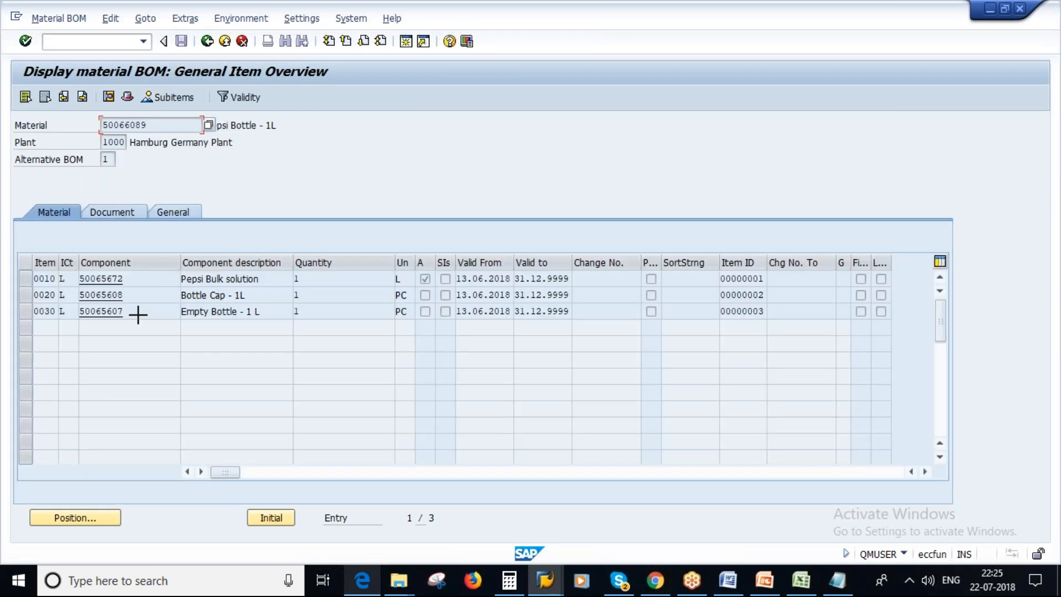
Copy the three component numbers from the BOM of 50066089 into the component column of the new BOM for 50066085.
key(ctrl+y)
drag(81, 275, 159, 312)
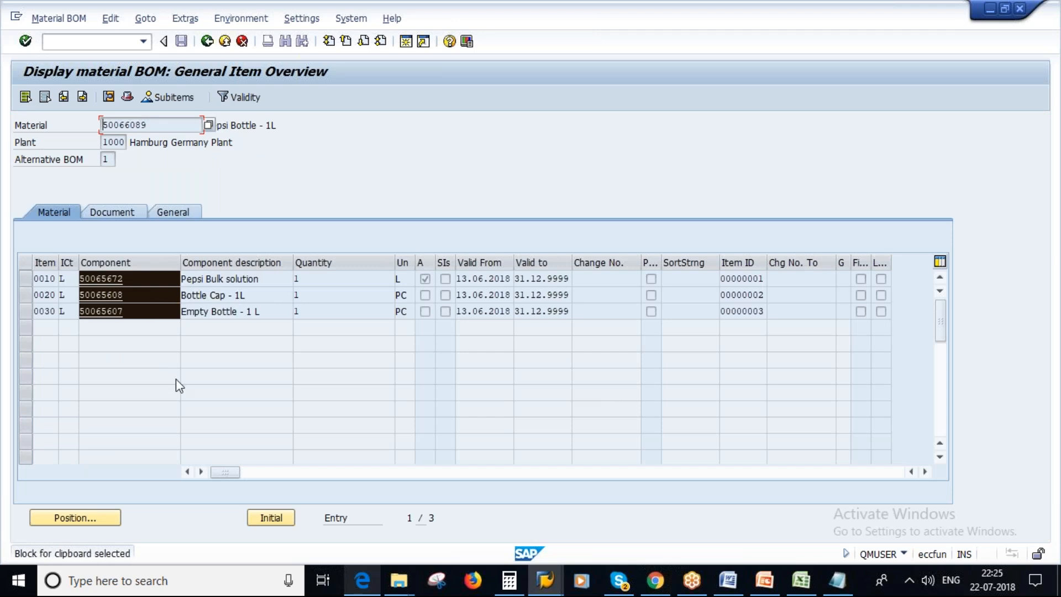
key(ctrl+c)
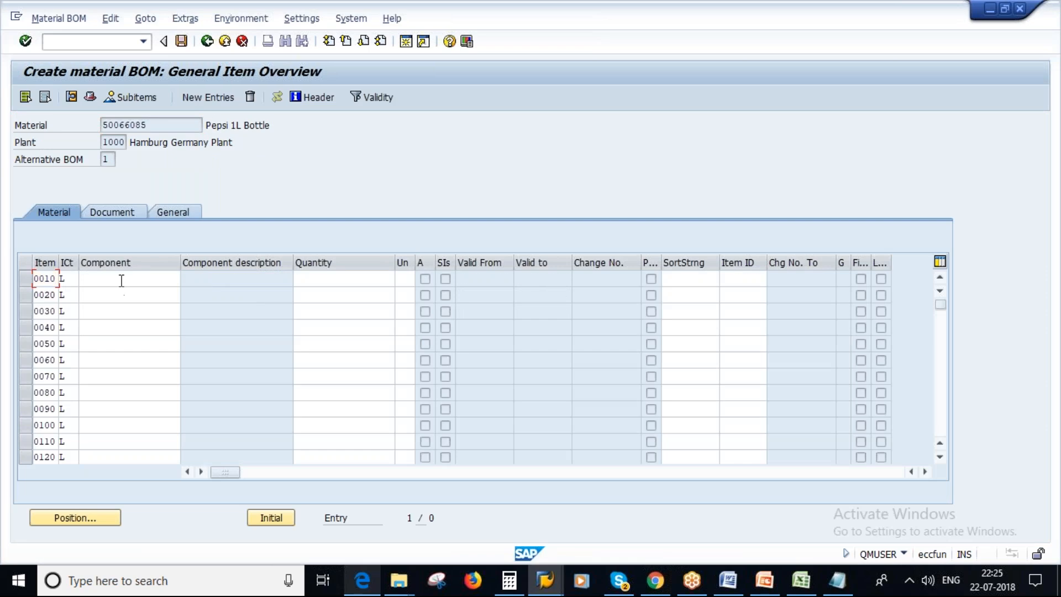
click(122, 281)
key(ctrl+v)
Enter a quantity of 1 for components 50065672, 50065608 and 50065607 and save the new BOM.
click(339, 278)
text(1)
click(305, 294)
text(1)
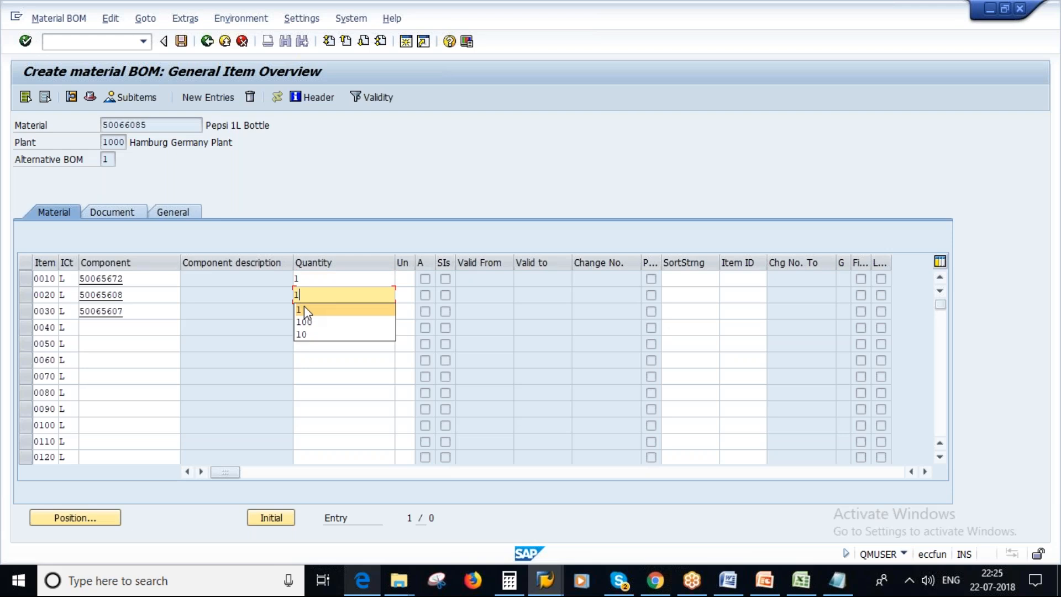
click(304, 311)
text(1)
key(Return)
key(Return)
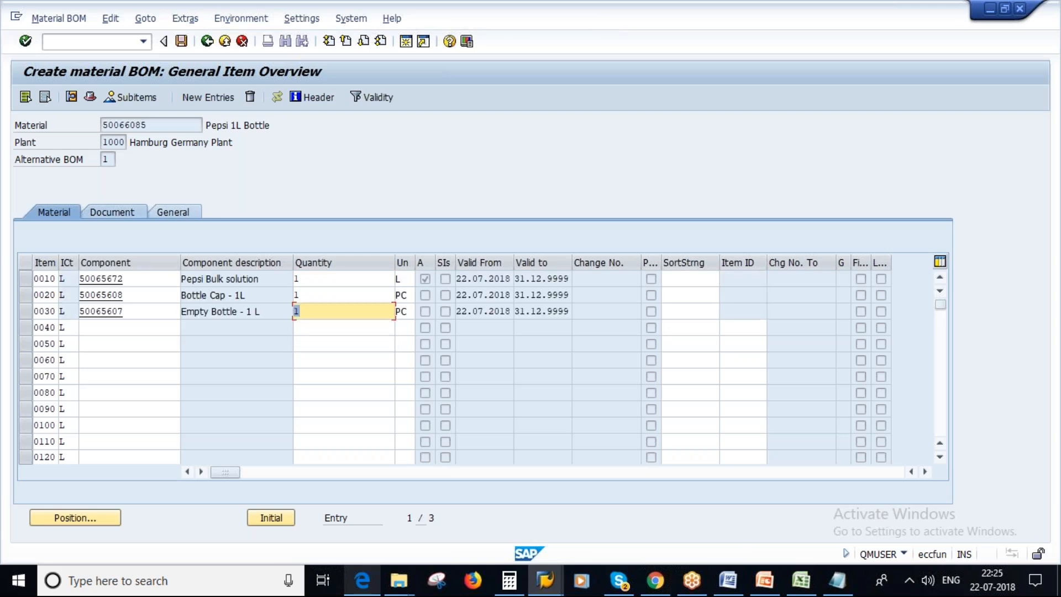
click(181, 42)
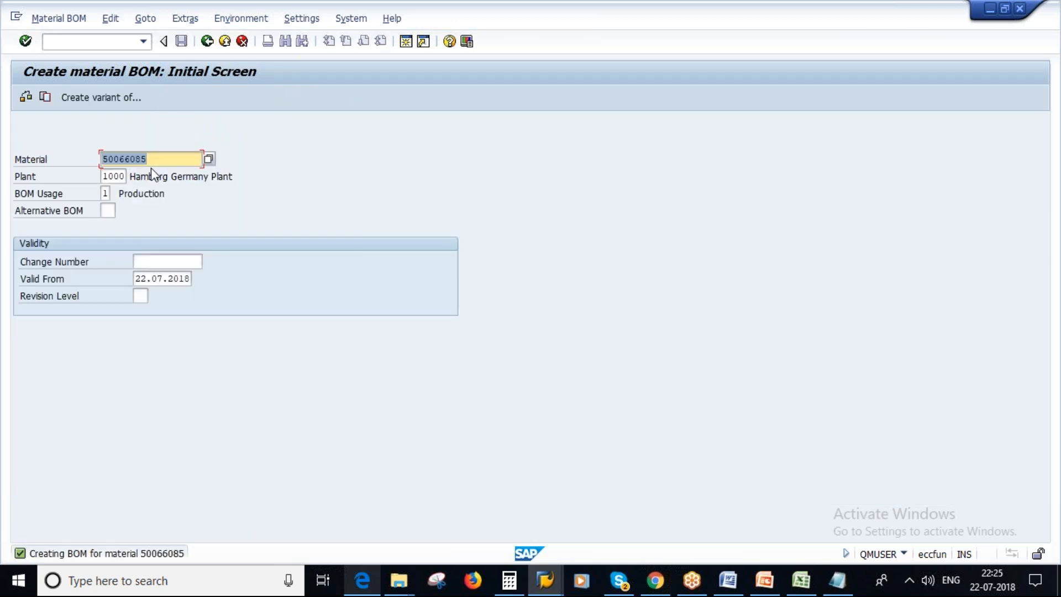
Display the saved BOM of material 50066085 in plant 1000 up to the item overview.
click(49, 19)
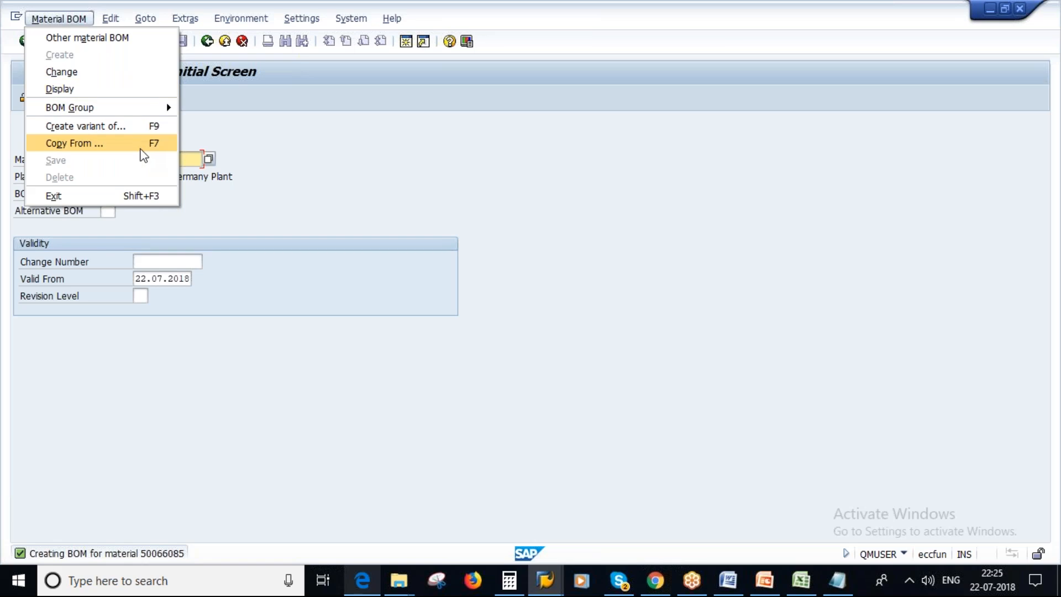
click(84, 90)
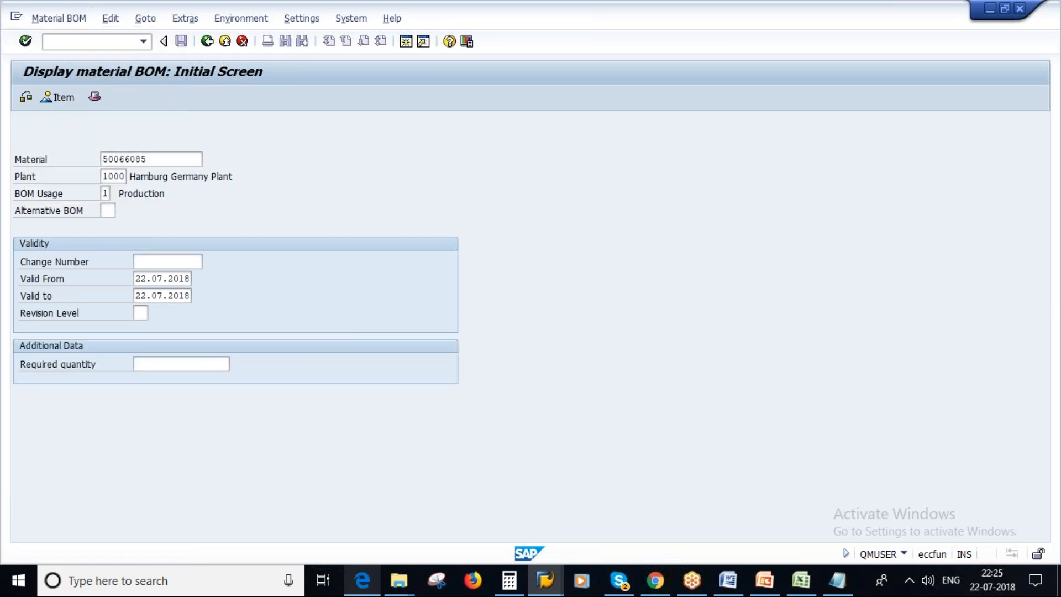
key(Return)
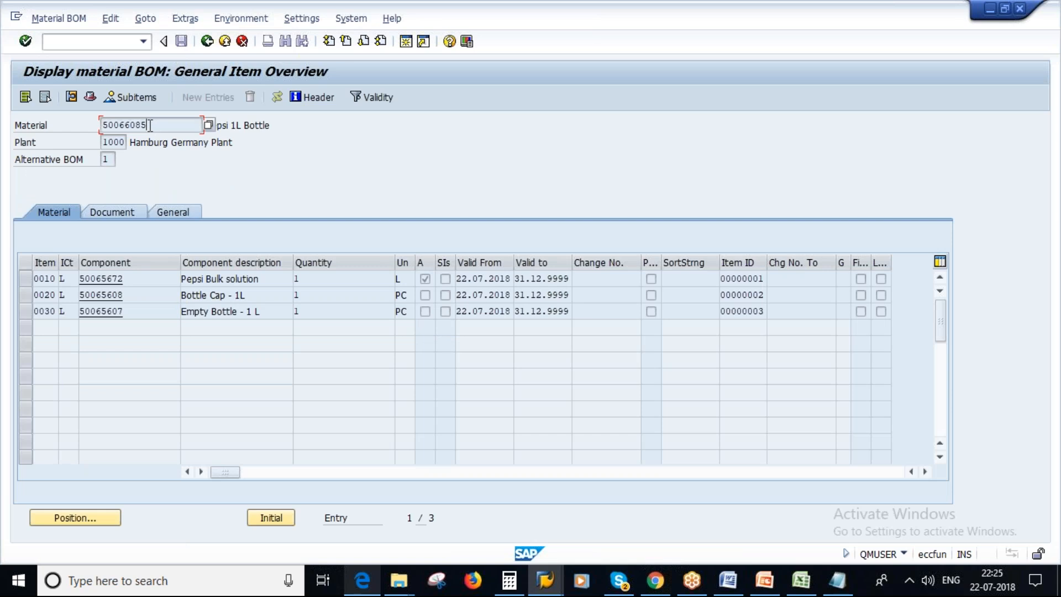
View the material master of component 50065672 from the BOM, return to the item overview and go through the other two components.
click(139, 281)
double_click(130, 281)
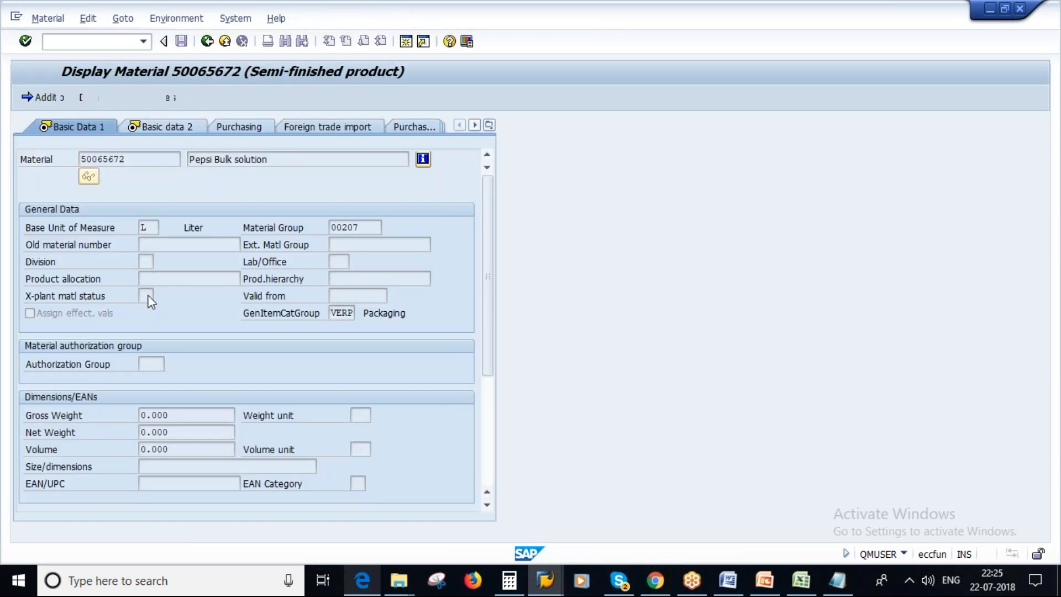
key(F3)
key(Down)
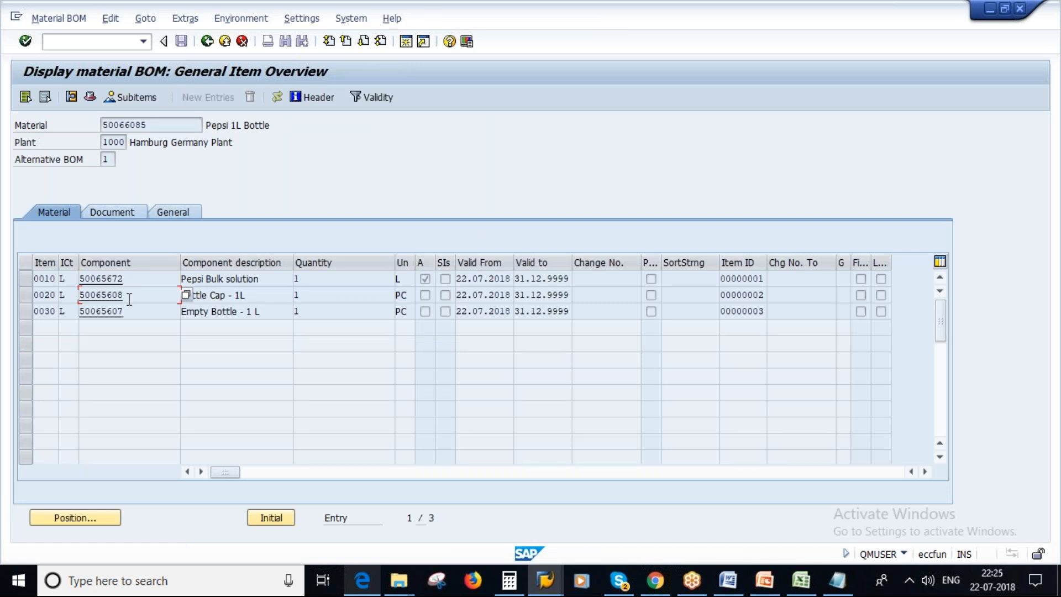
key(Down)
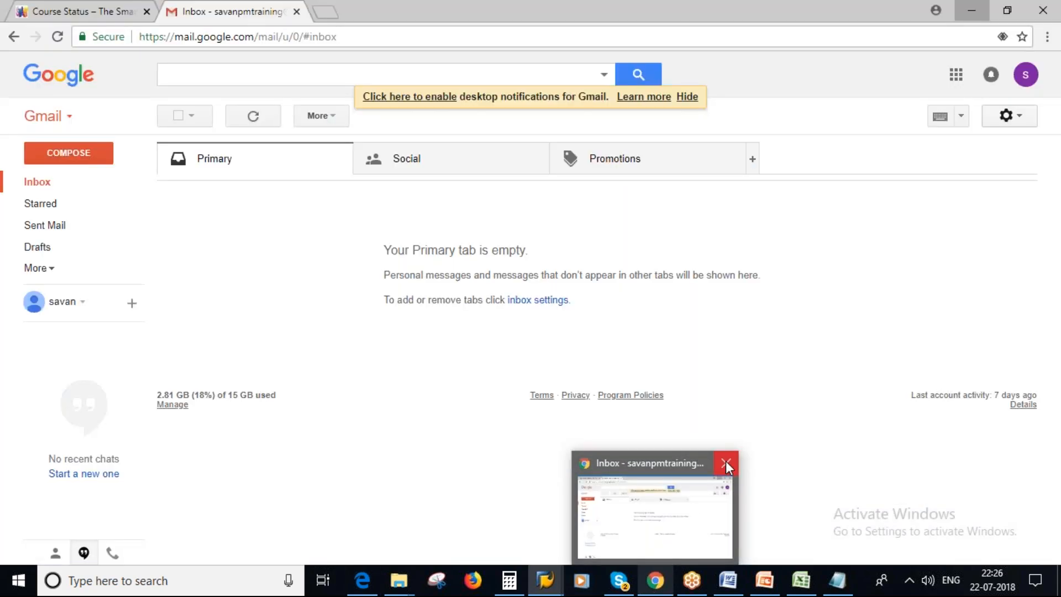
Switch to a new Chrome window and open google.com.
key(F3)
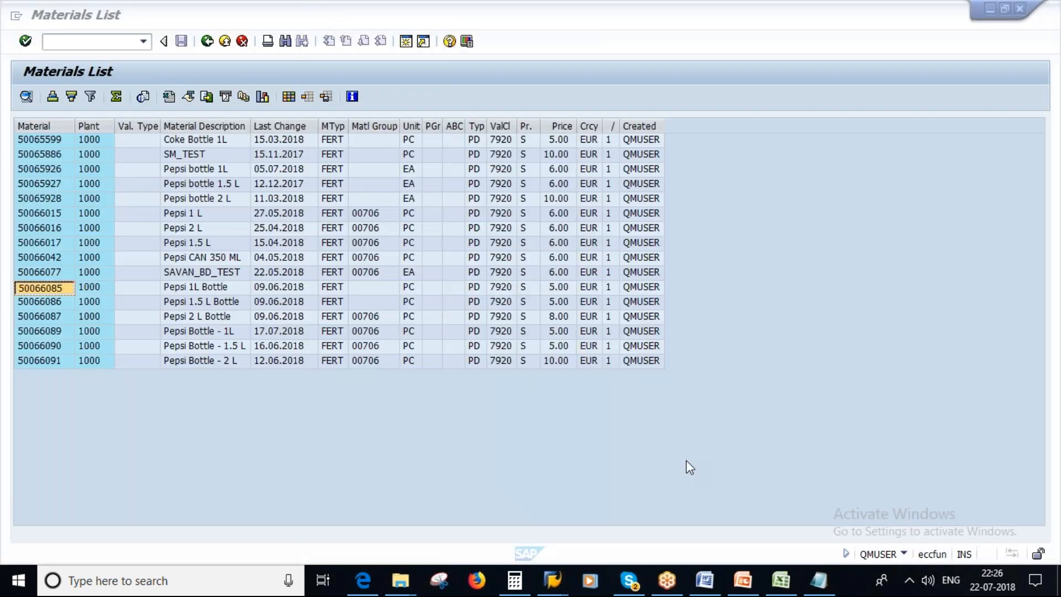
key(super+d)
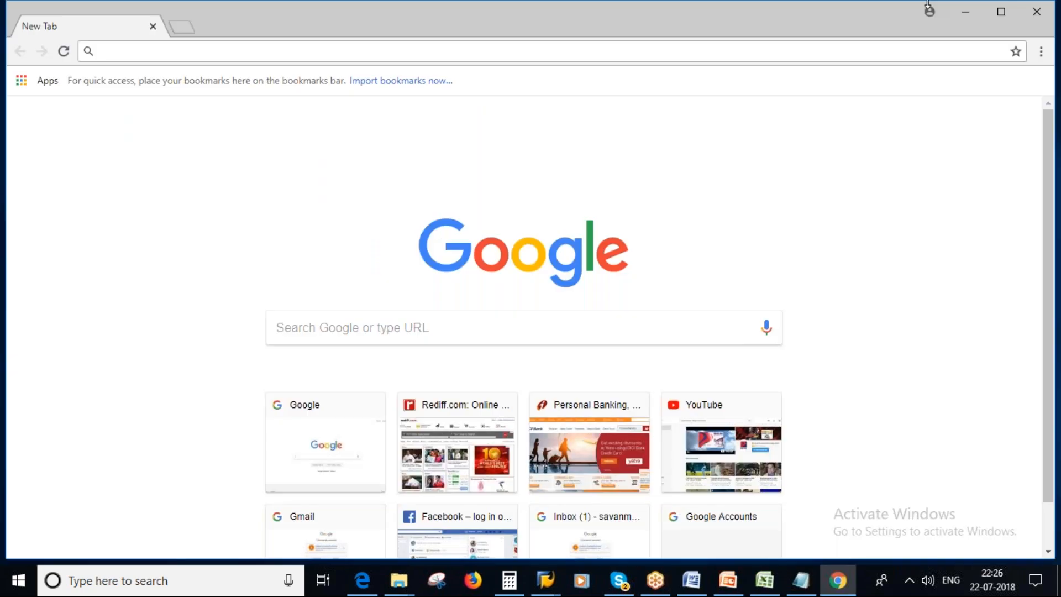
click(1001, 12)
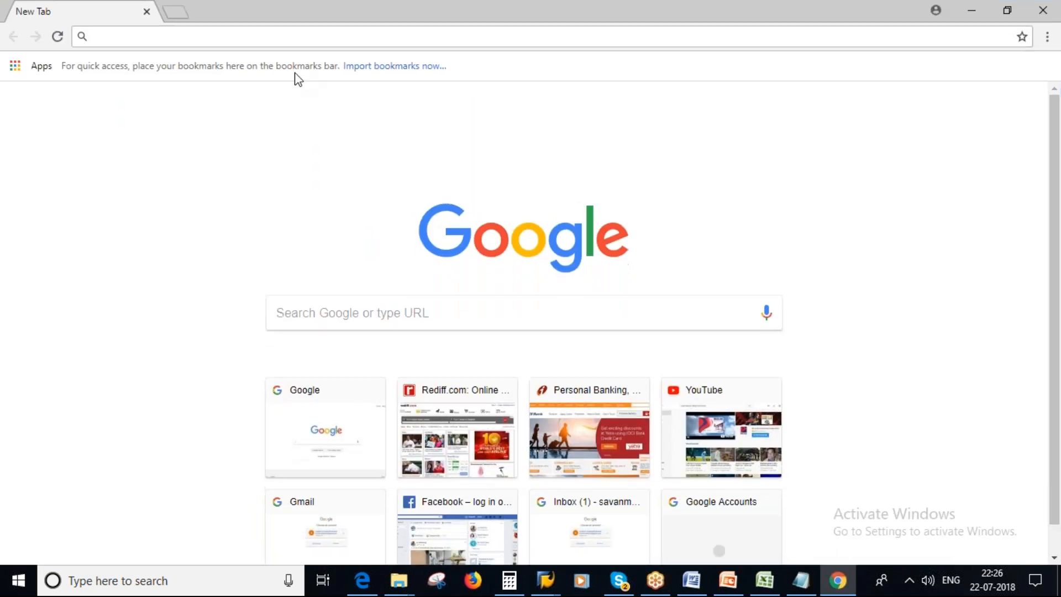
text(goo)
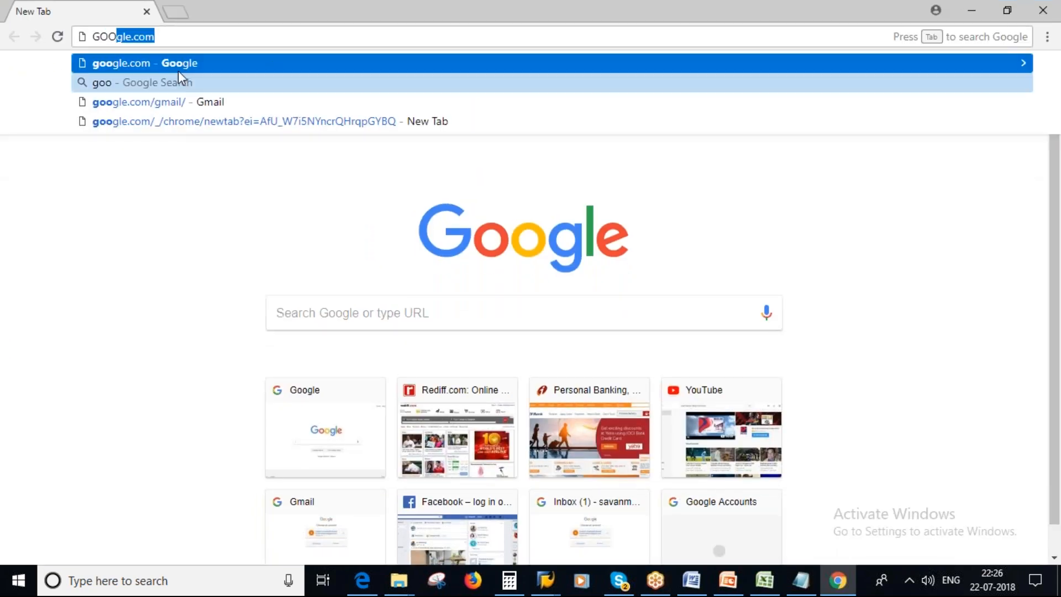
key(Return)
Search Google for "pepsi bottle" and show the image results.
text(P)
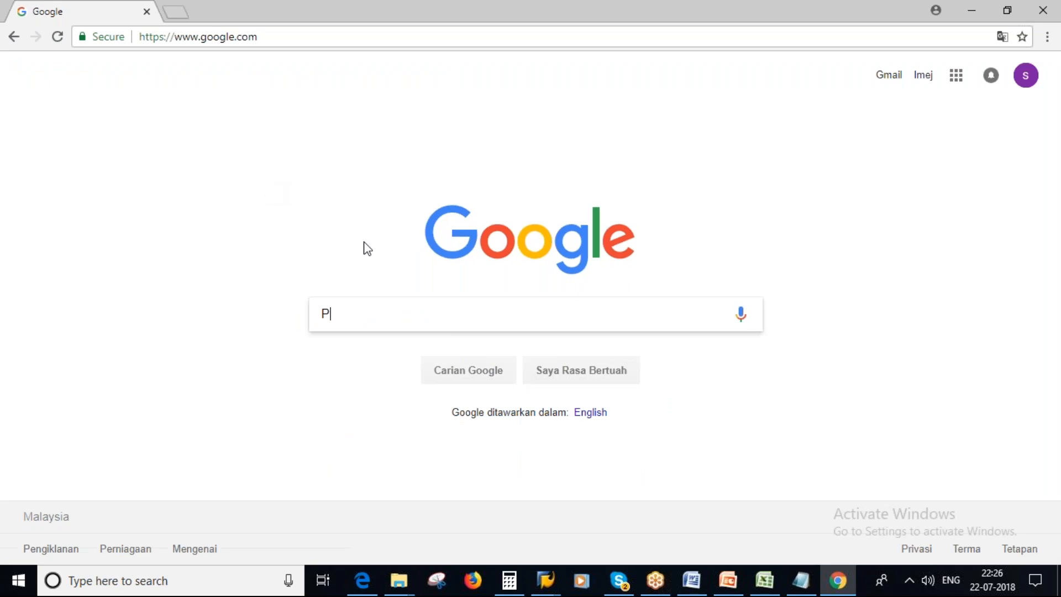
text(EPSI)
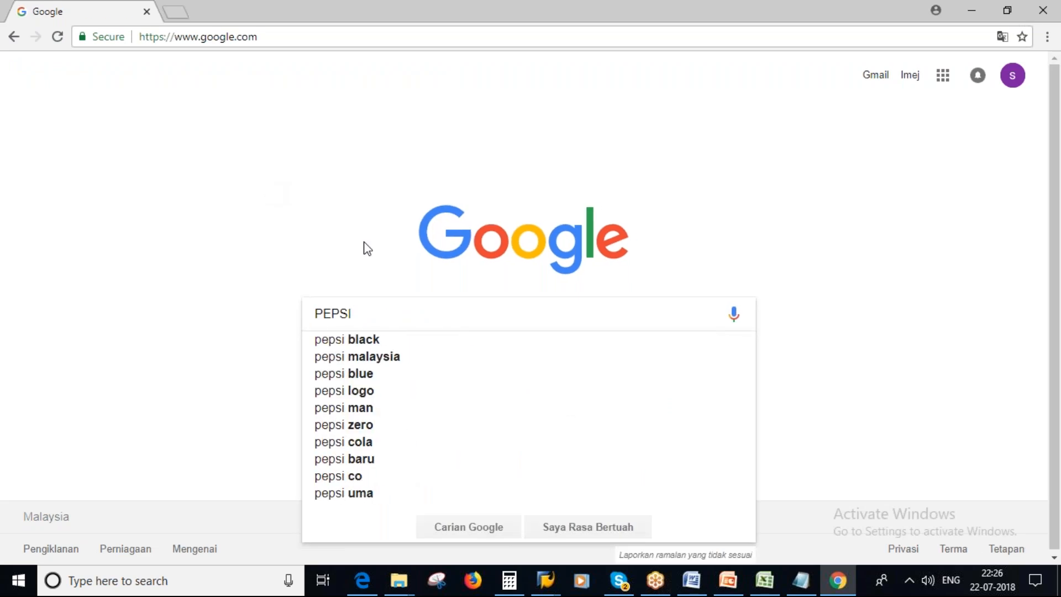
text( BOTTLE)
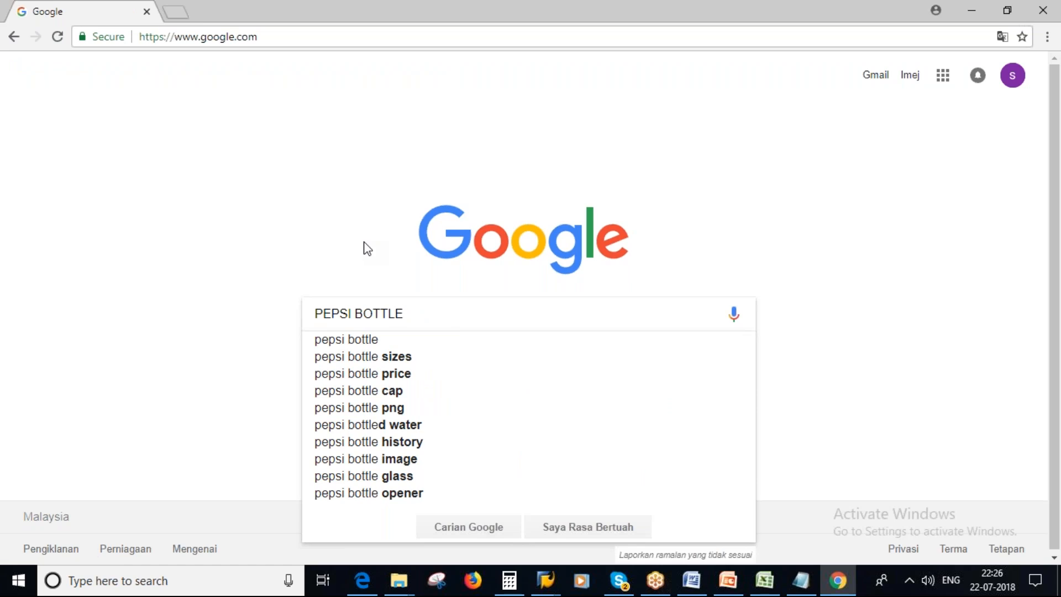
click(369, 340)
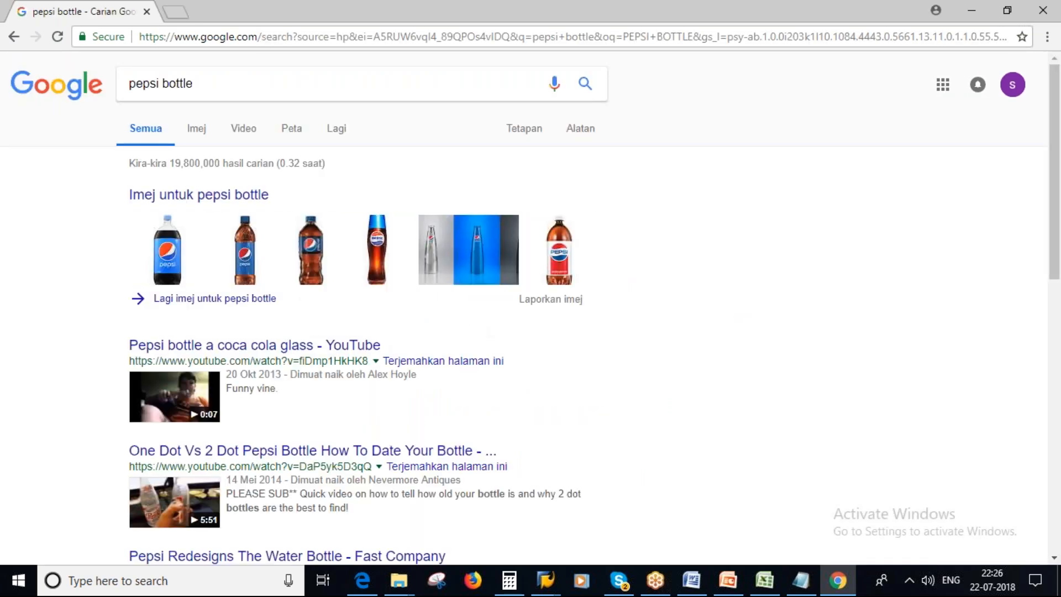
click(198, 131)
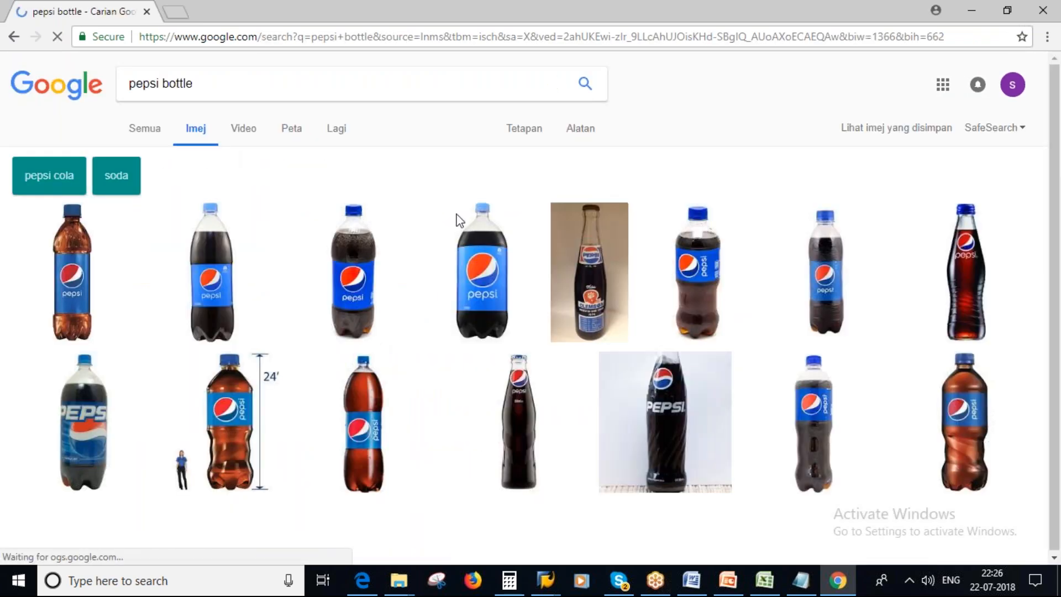
Open the preview of the Pepsi Cola 24 x 300ml Glass Bottle picture in the image results.
click(1020, 60)
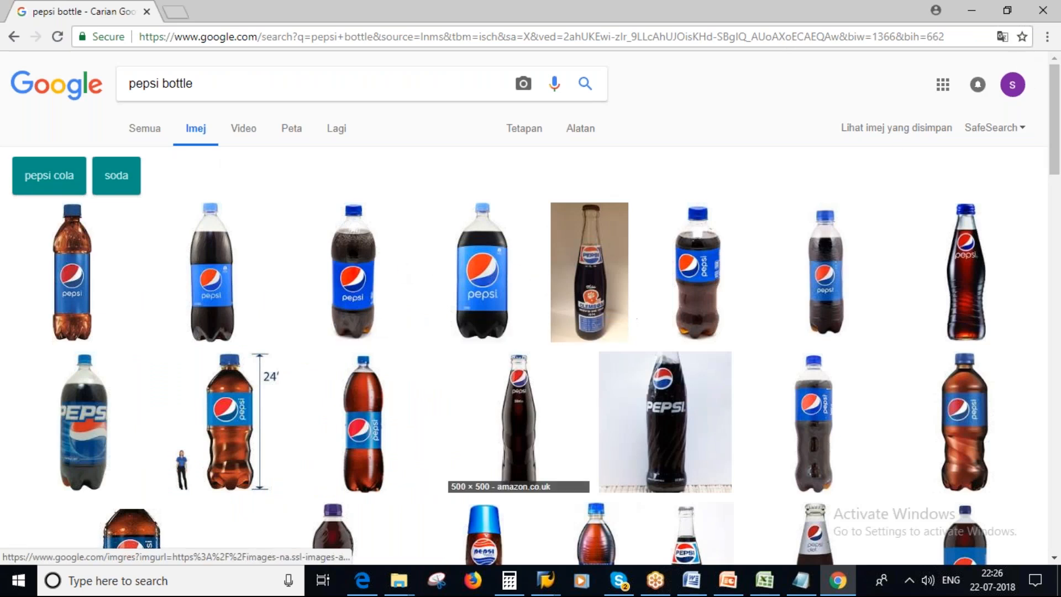
click(516, 424)
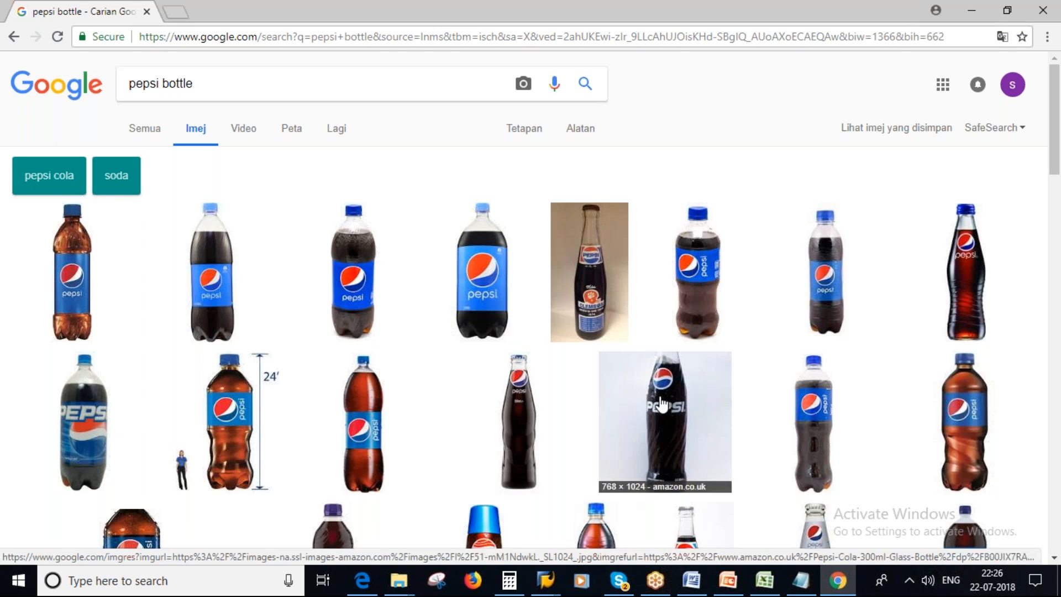
click(672, 419)
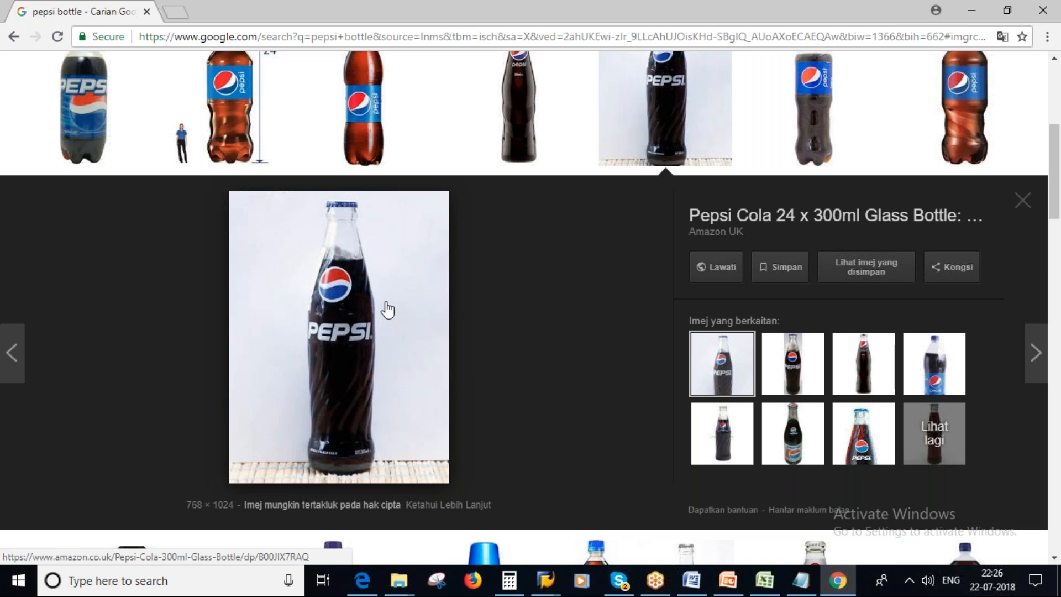
Close the spare SAP Easy Access session and the extra BOM display session, and return to the BOM of 50066085.
mouse_move(543, 586)
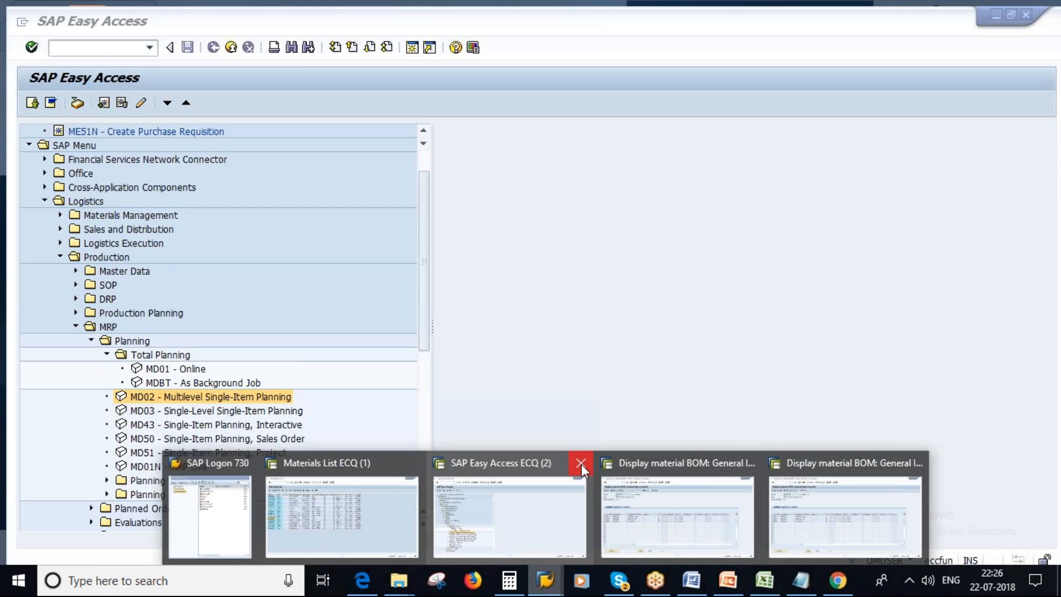
click(581, 465)
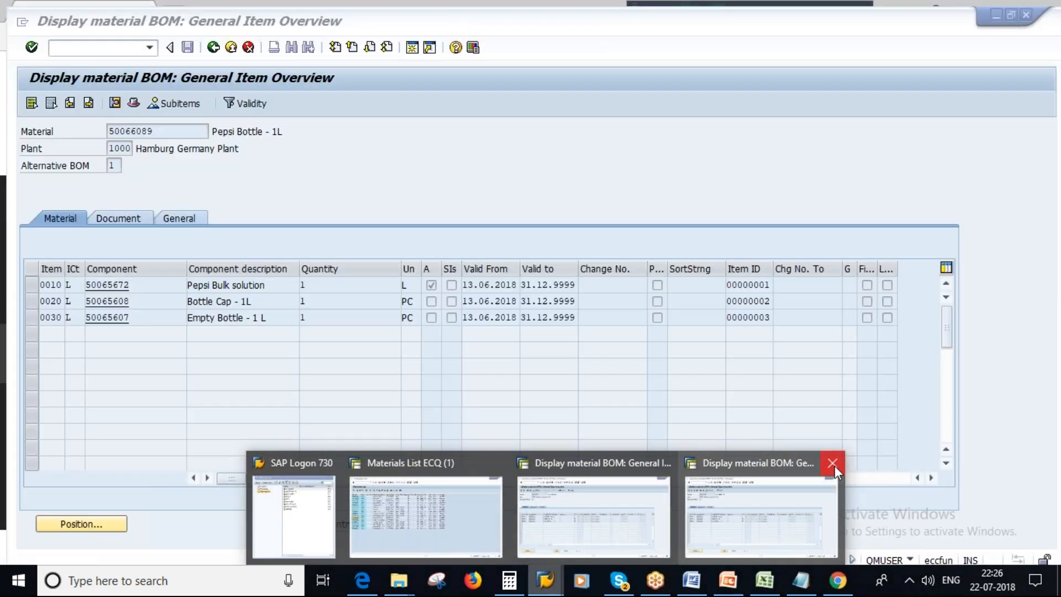
click(832, 463)
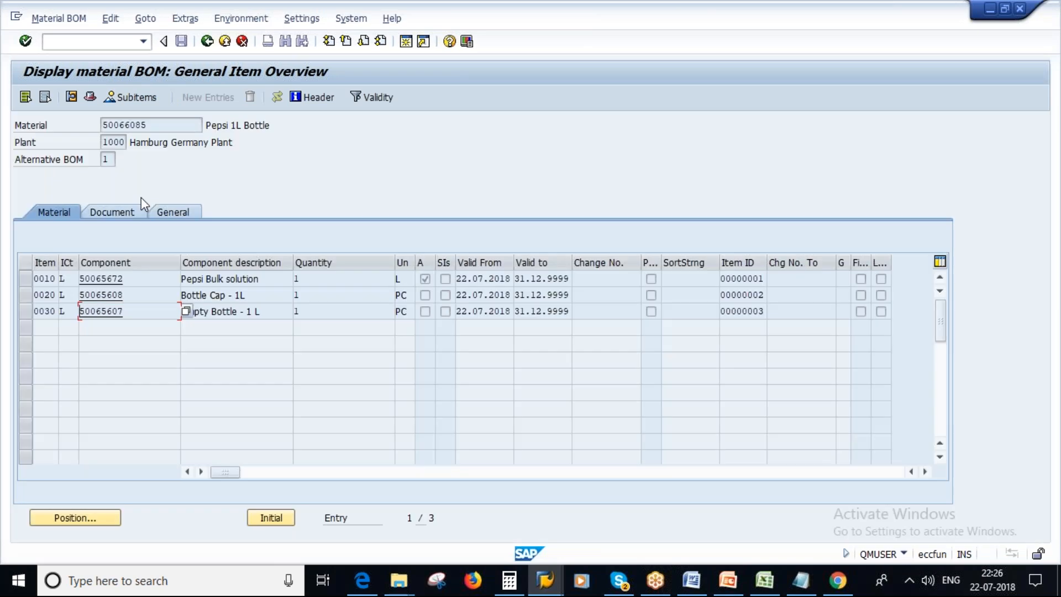
Leave the BOM display and open the stock/requirements list (MD04) for material 50066085 in plant 1000.
click(148, 124)
drag(149, 124, 102, 124)
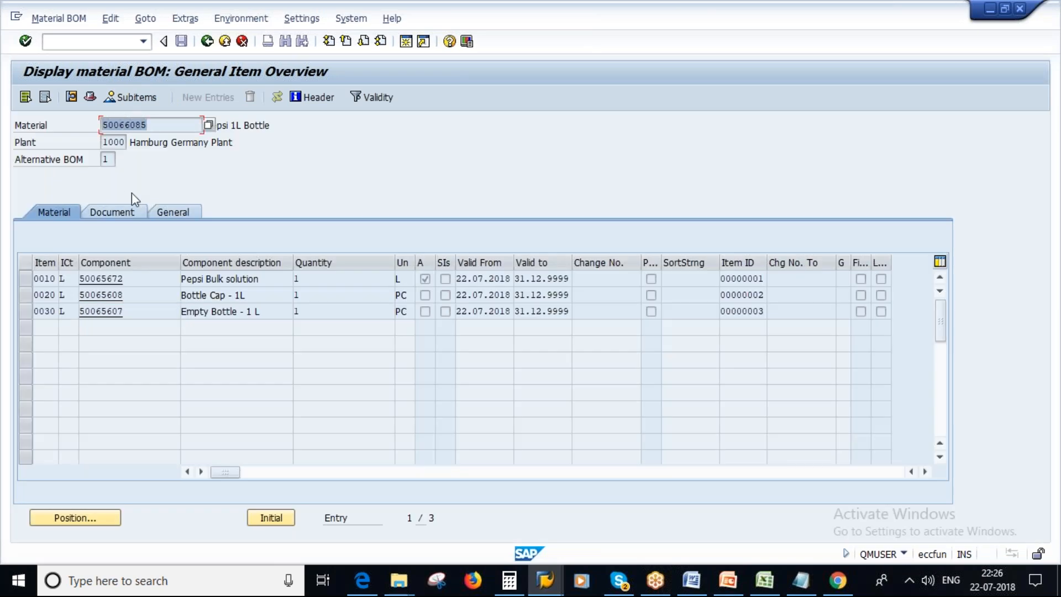
click(207, 41)
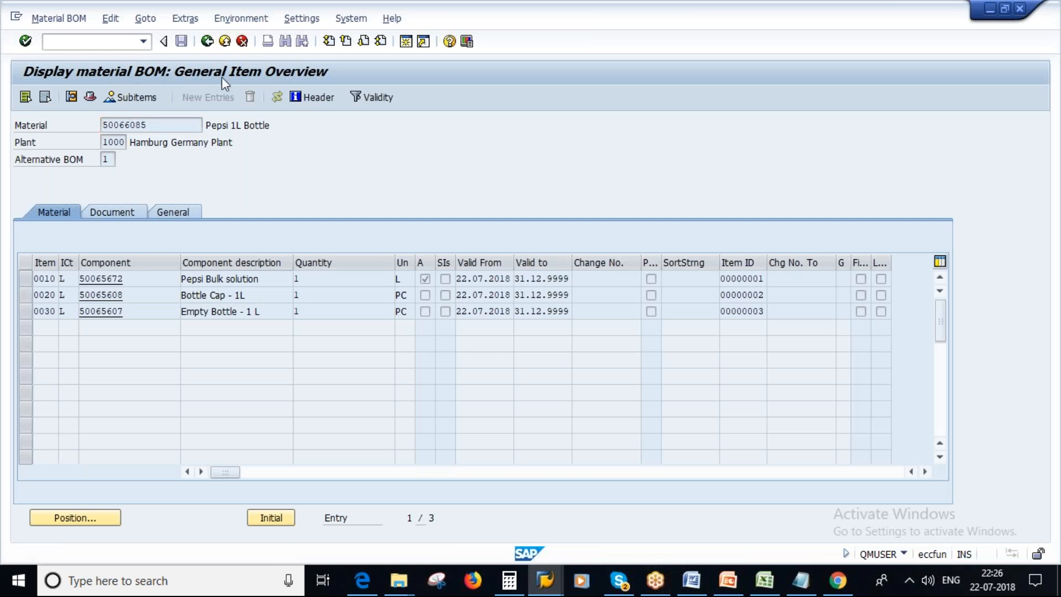
click(206, 40)
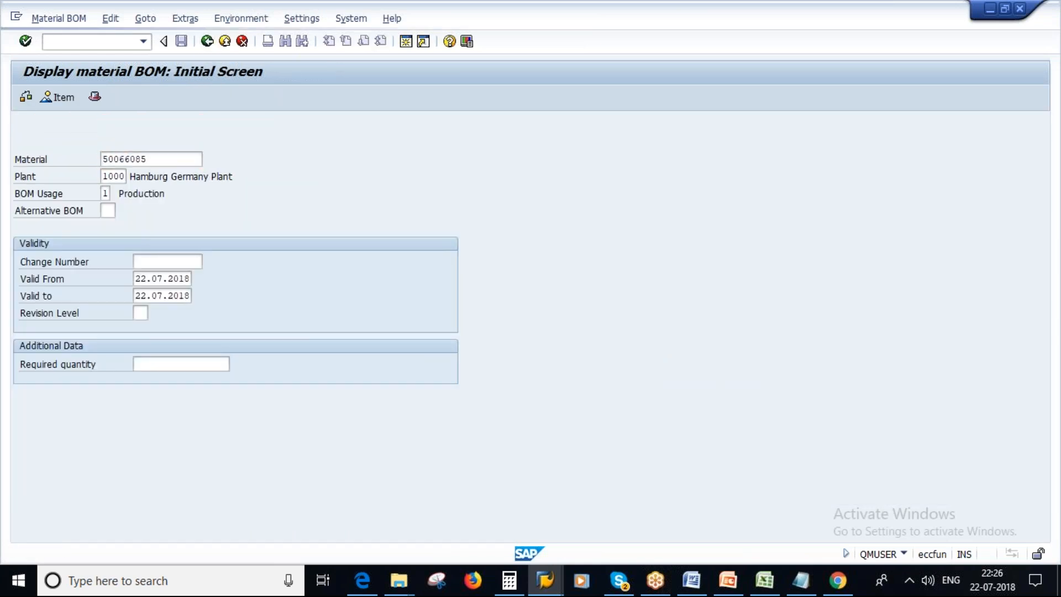
click(76, 41)
text(MD04)
key(Return)
key(Return)
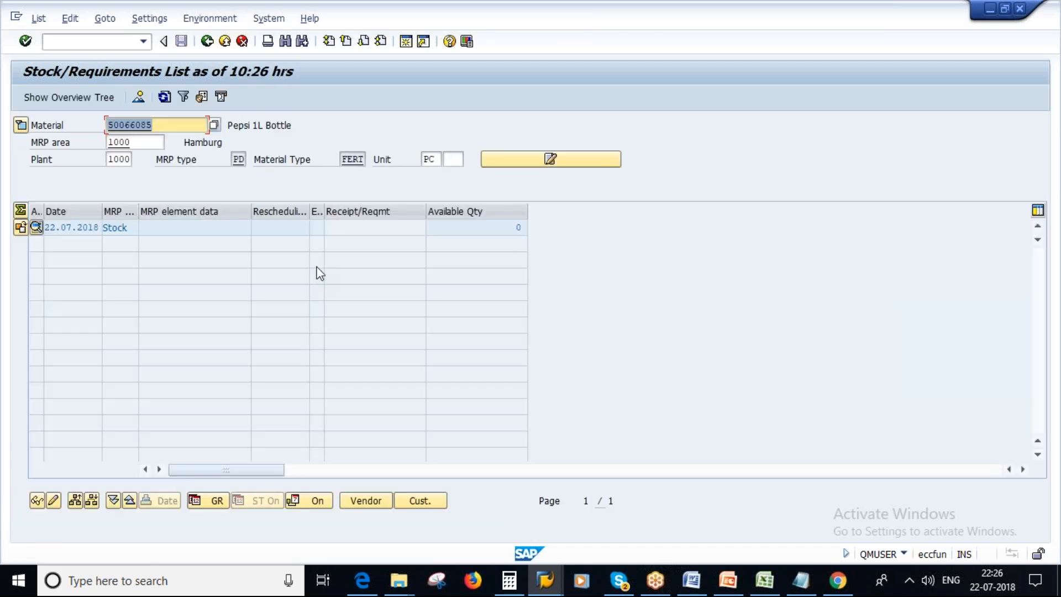
Check the available quantity of Pepsi 1L Bottle, and expand and collapse the material header details.
click(510, 228)
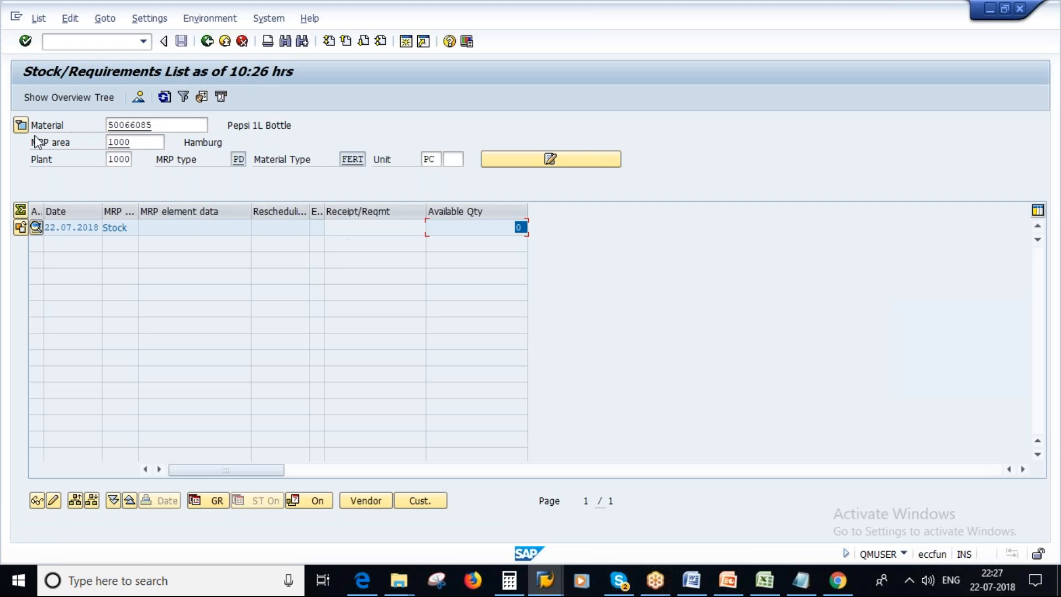
click(20, 126)
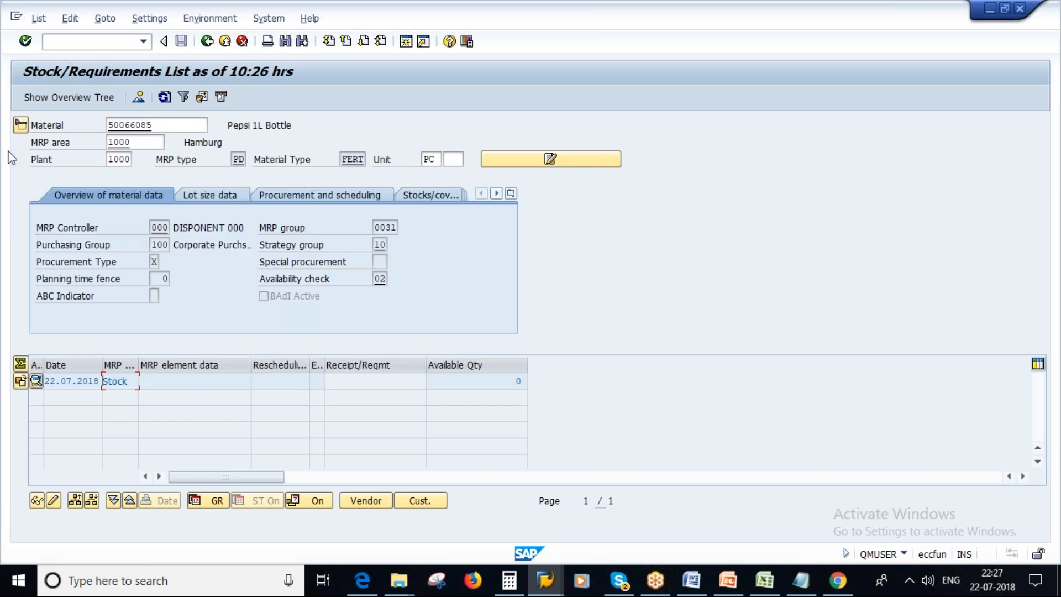
click(20, 125)
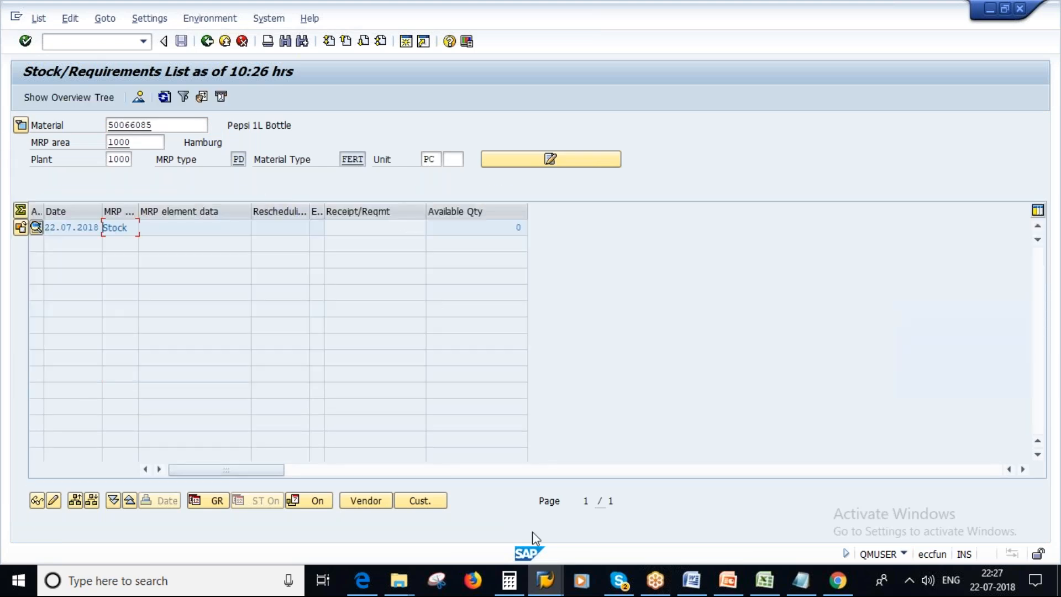
Switch to the SAP Easy Access session and display the material BOM of 50066085 there.
click(545, 588)
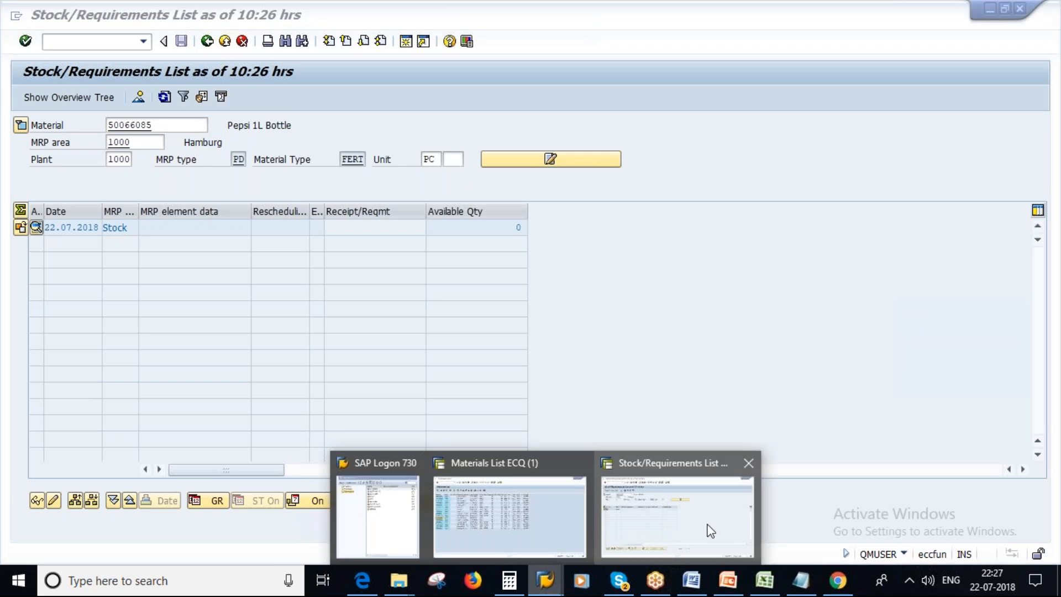
click(708, 526)
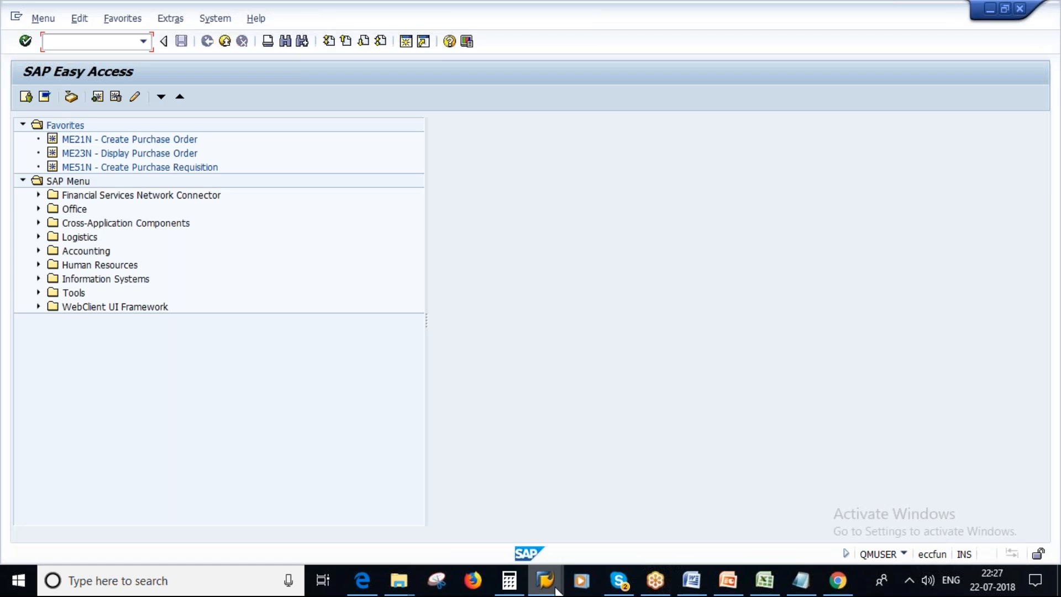
click(560, 537)
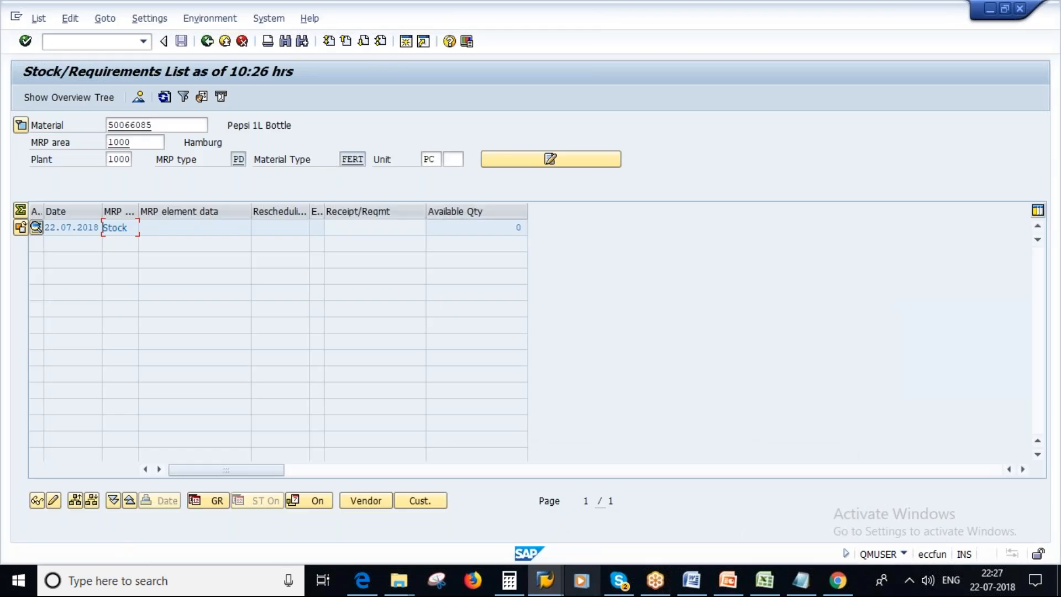
mouse_move(545, 580)
click(763, 514)
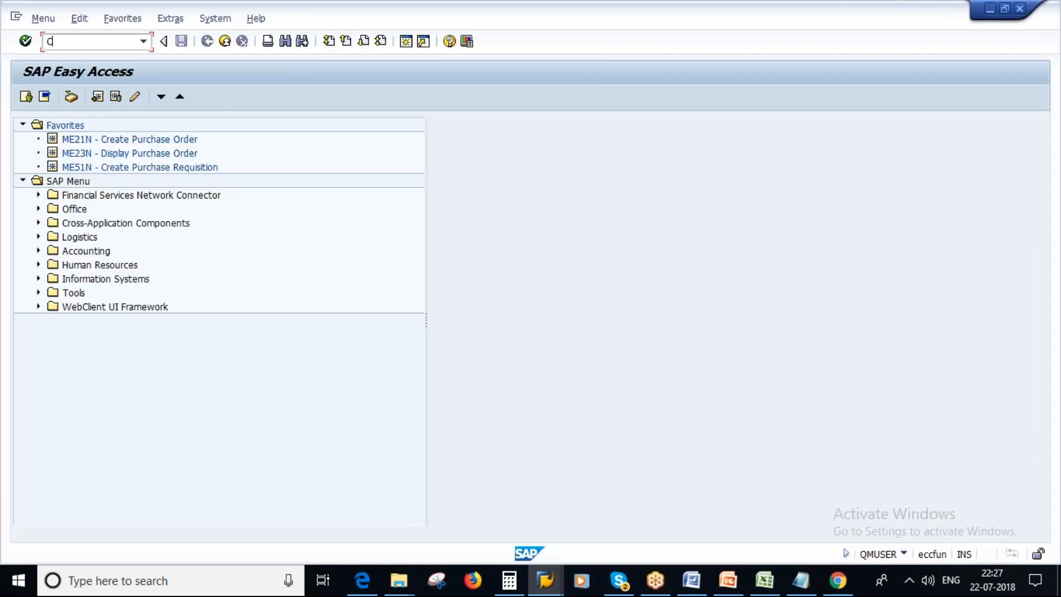
key(Return)
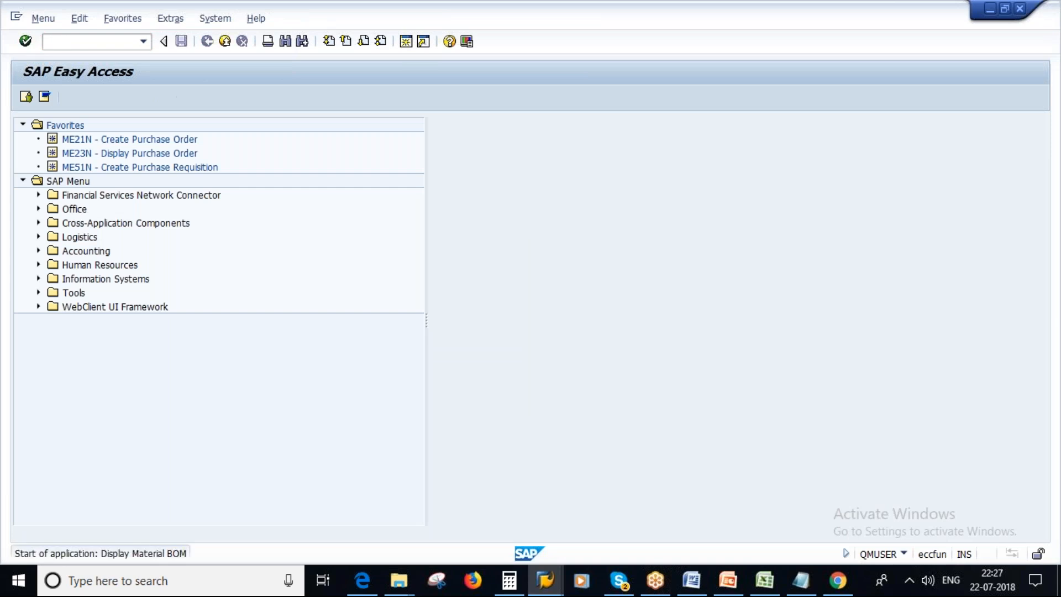
key(Return)
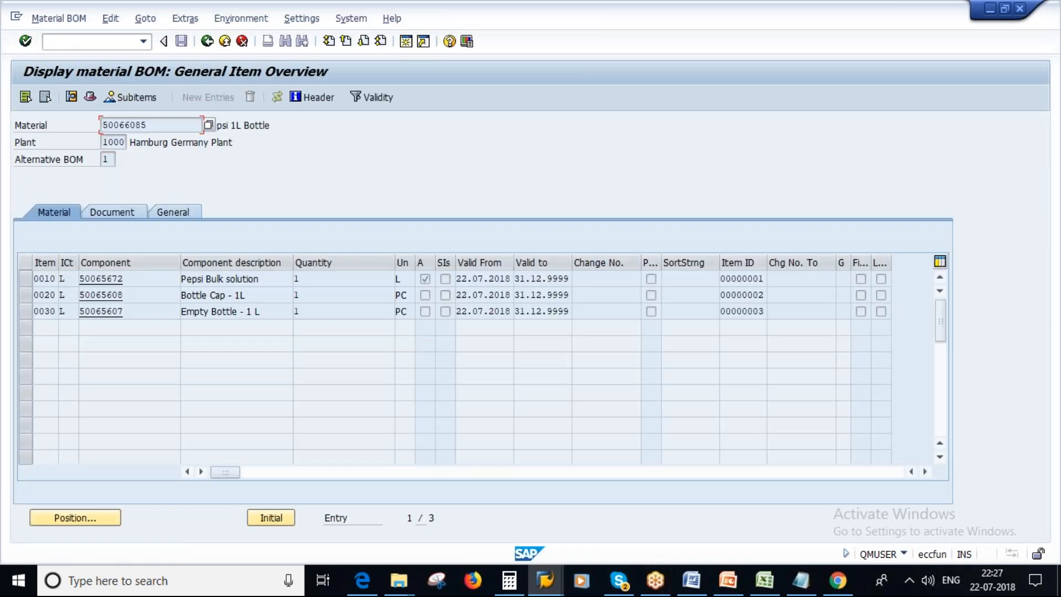
Copy component 50065608 (Bottle Cap - 1L) from the BOM and open its stock/requirements list (MD04) in a new session.
drag(127, 297, 77, 296)
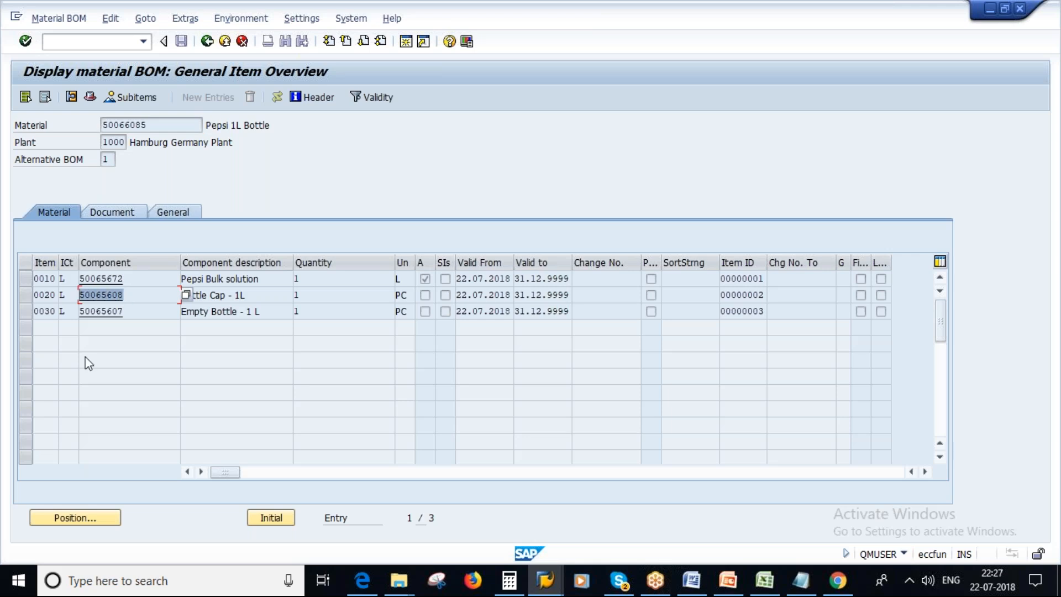
key(ctrl+c)
click(405, 40)
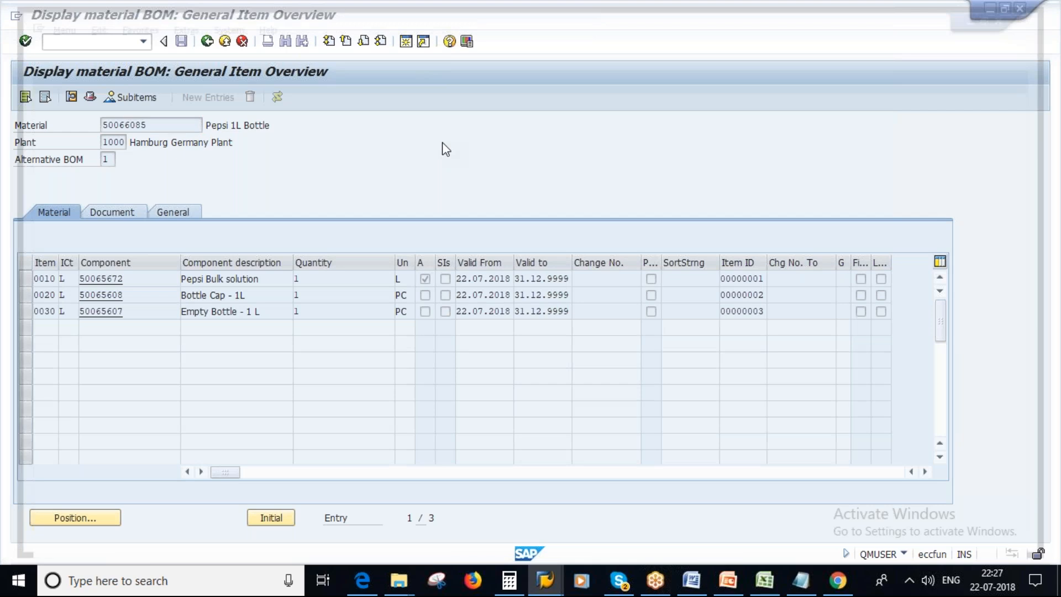
text(MD04)
key(Return)
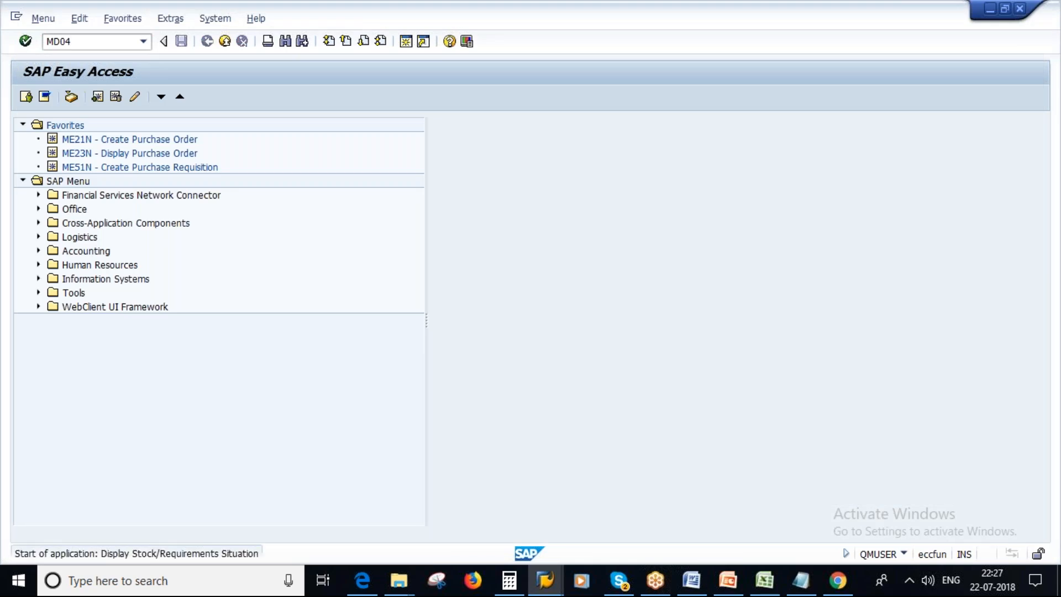
key(Return)
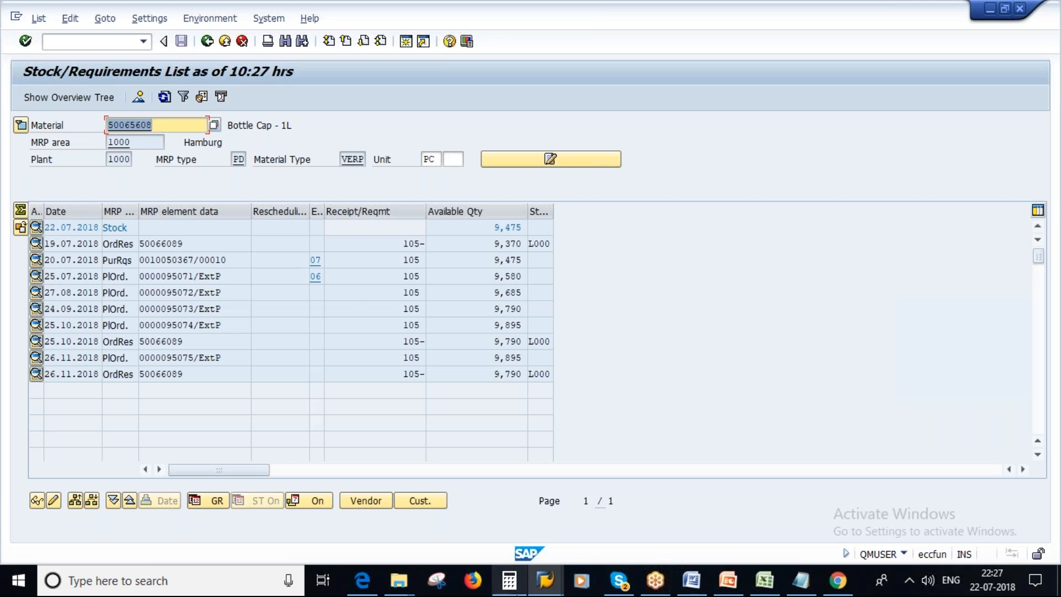
In the Materials List session, clear the material number, set the material type to VERP and list the materials of plant 1000.
click(545, 580)
right_click(545, 581)
click(698, 472)
click(545, 580)
click(406, 519)
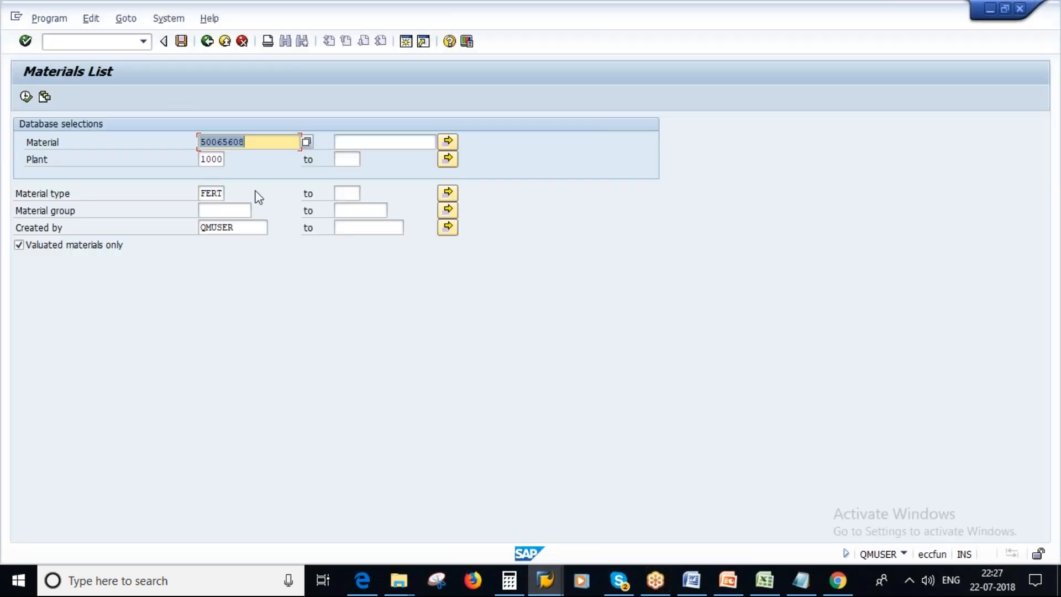
key(Delete)
click(202, 197)
right_click(202, 196)
right_click(391, 301)
click(334, 284)
key(Delete)
text(VERP)
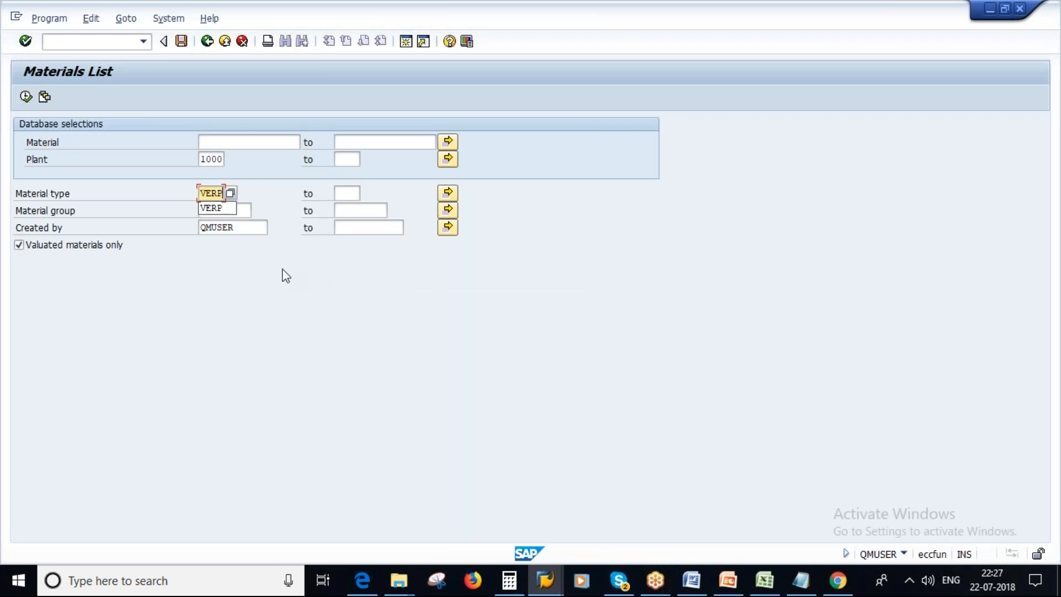
click(26, 97)
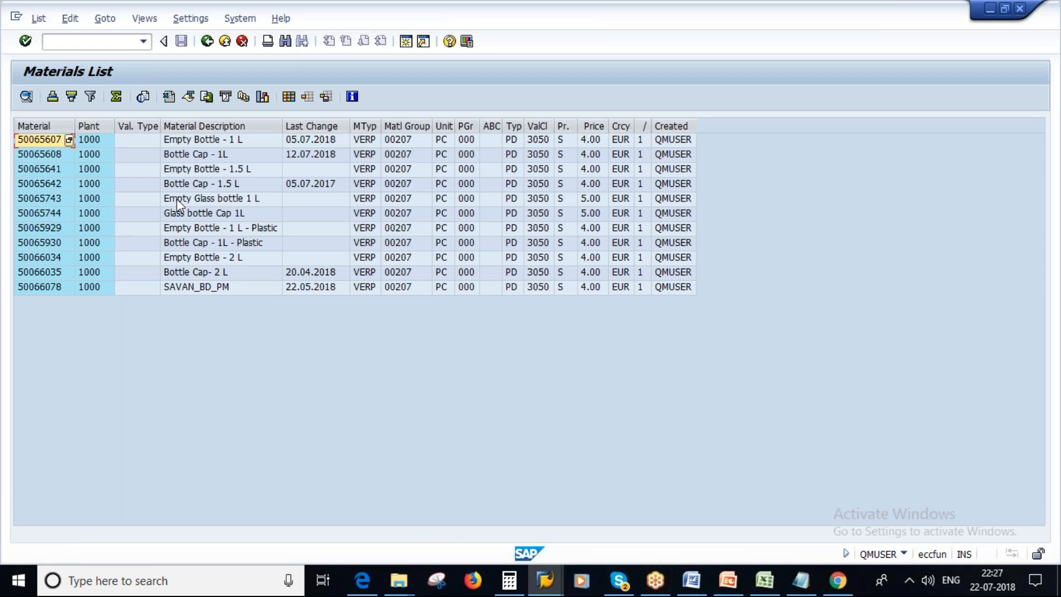
Select Empty Glass bottle 1 L (50065743) in the materials list and switch to the BOM display of 50066085.
click(43, 199)
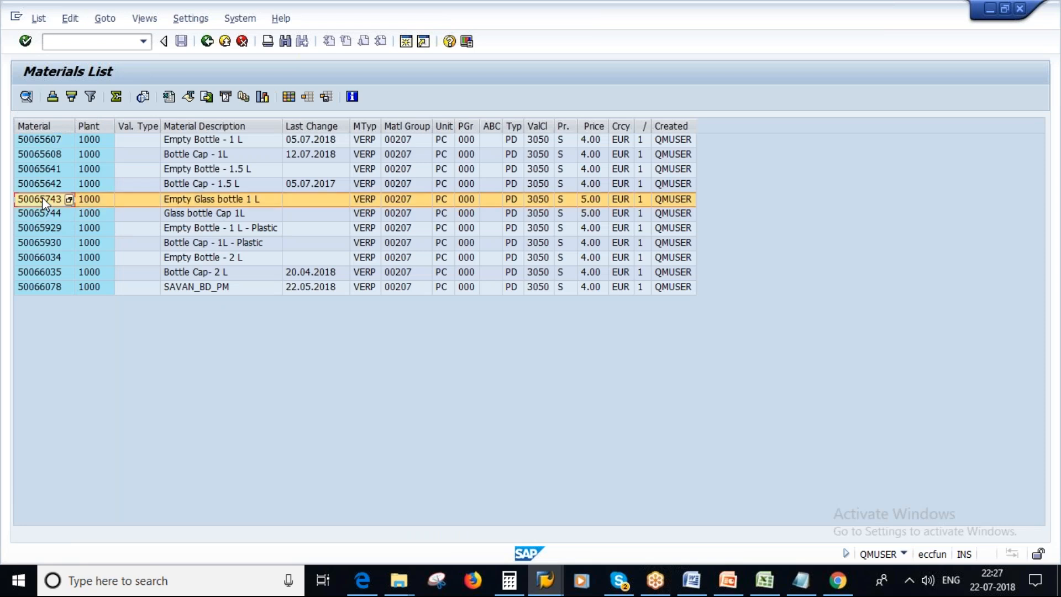
right_click(545, 580)
click(603, 494)
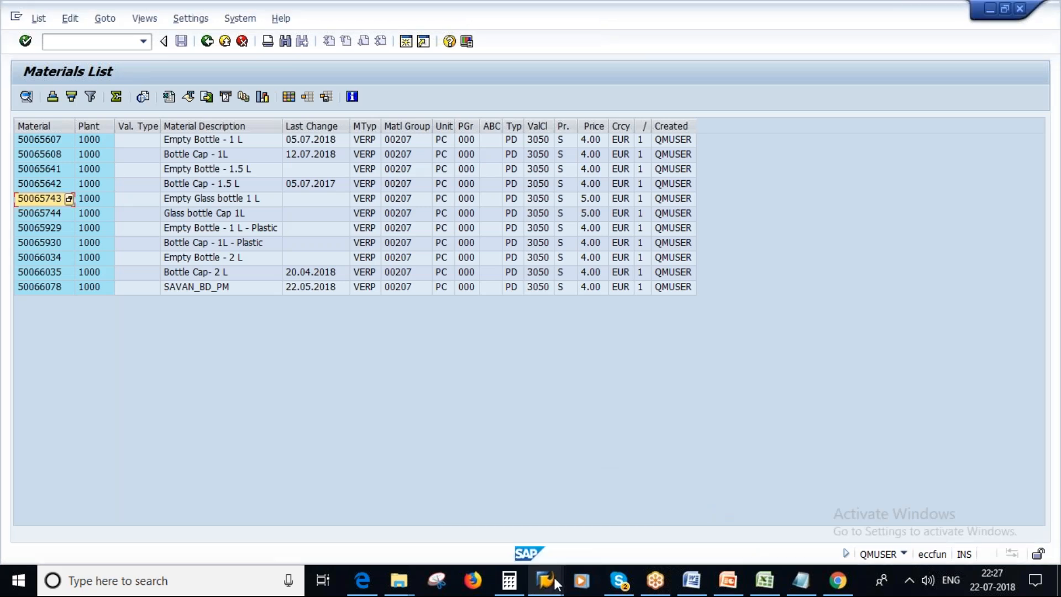
right_click(554, 572)
click(542, 586)
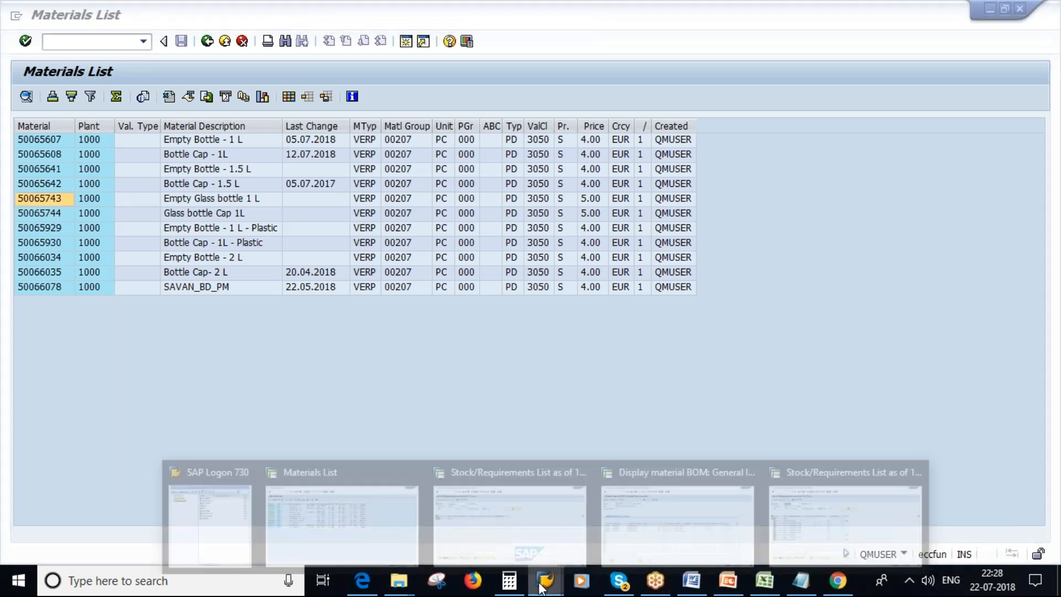
click(658, 513)
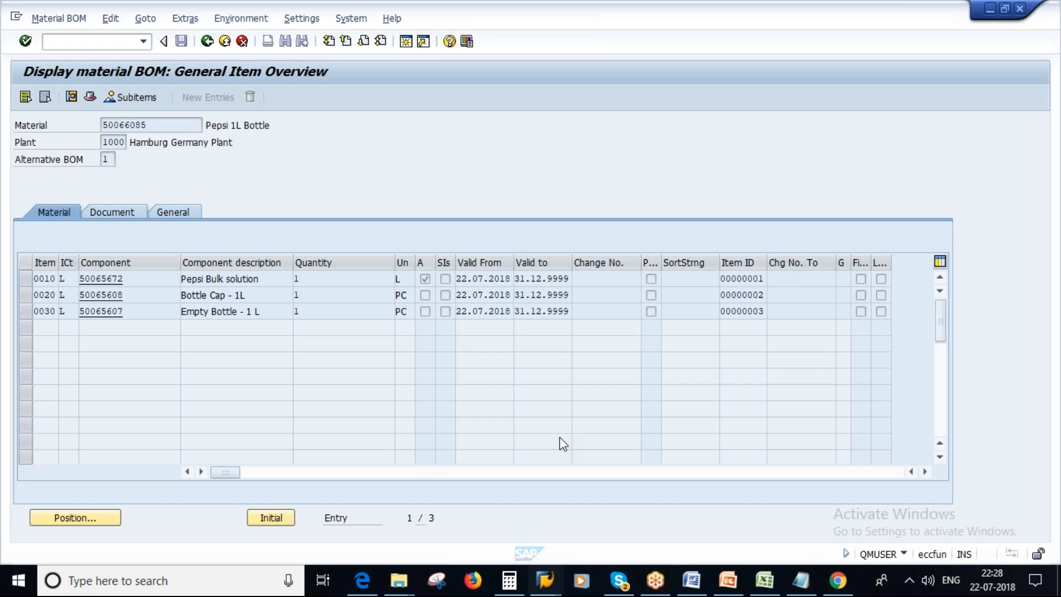
Switch from displaying to changing the material BOM of 50066085 and open its item overview.
click(53, 19)
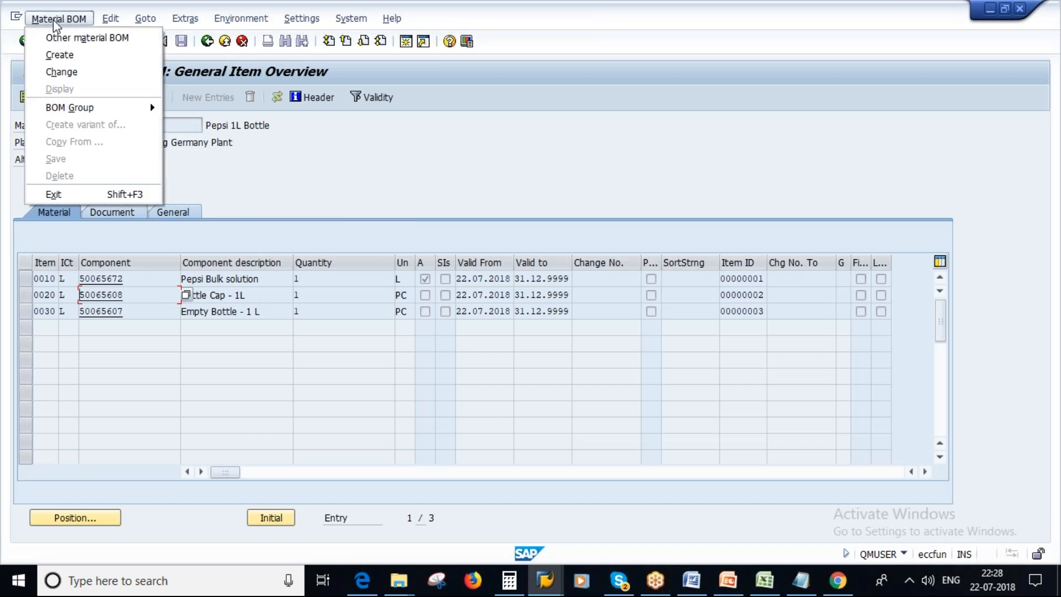
click(62, 71)
key(BackSpace)
key(Down)
key(Return)
key(Return)
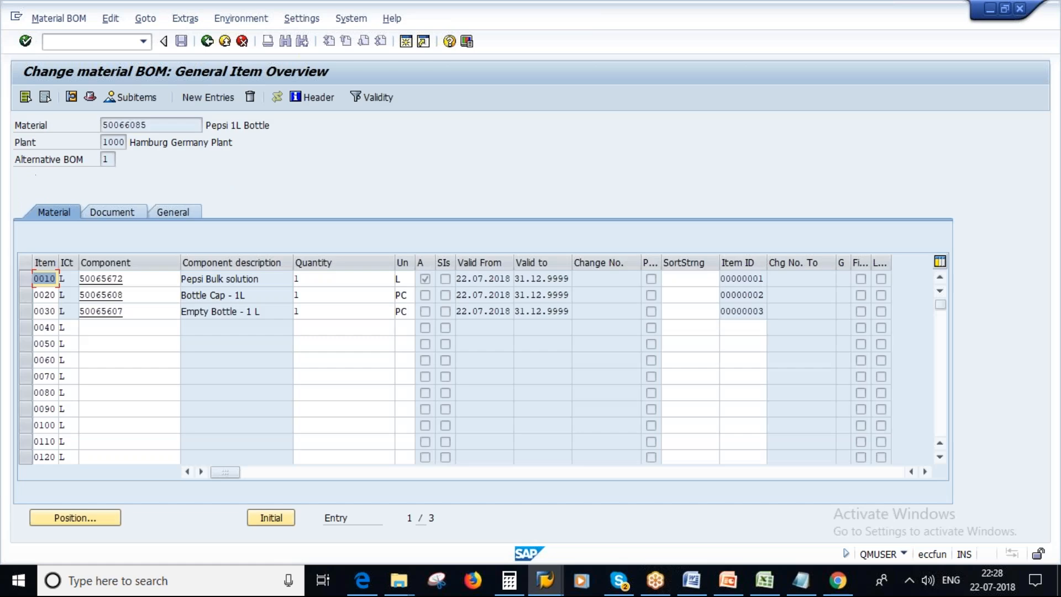
Copy material numbers 50065743 and 50065744 from the materials list and return to the BOM being changed.
right_click(544, 585)
click(558, 591)
click(342, 519)
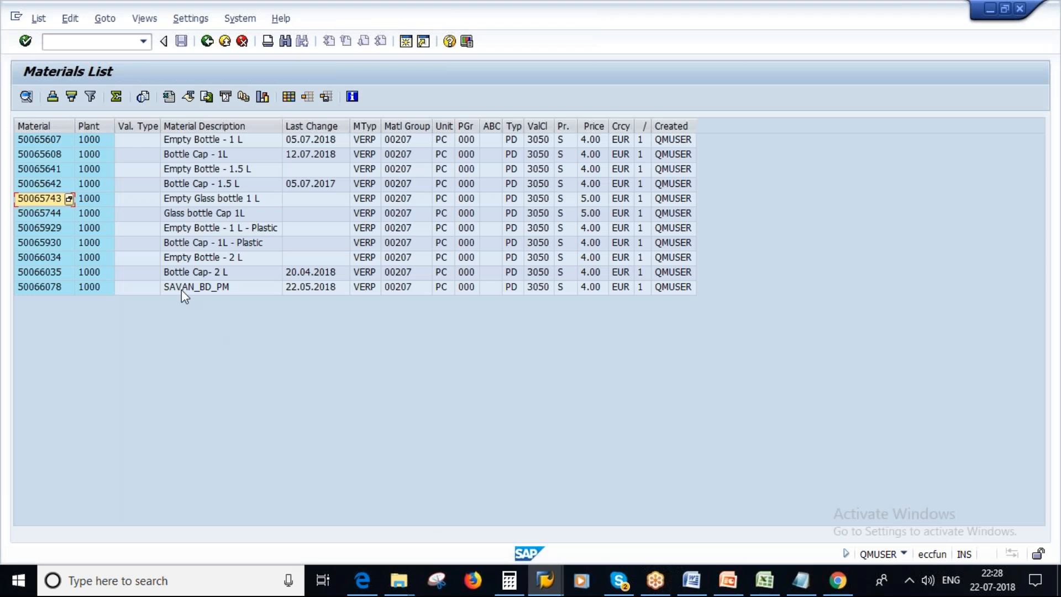
click(45, 214)
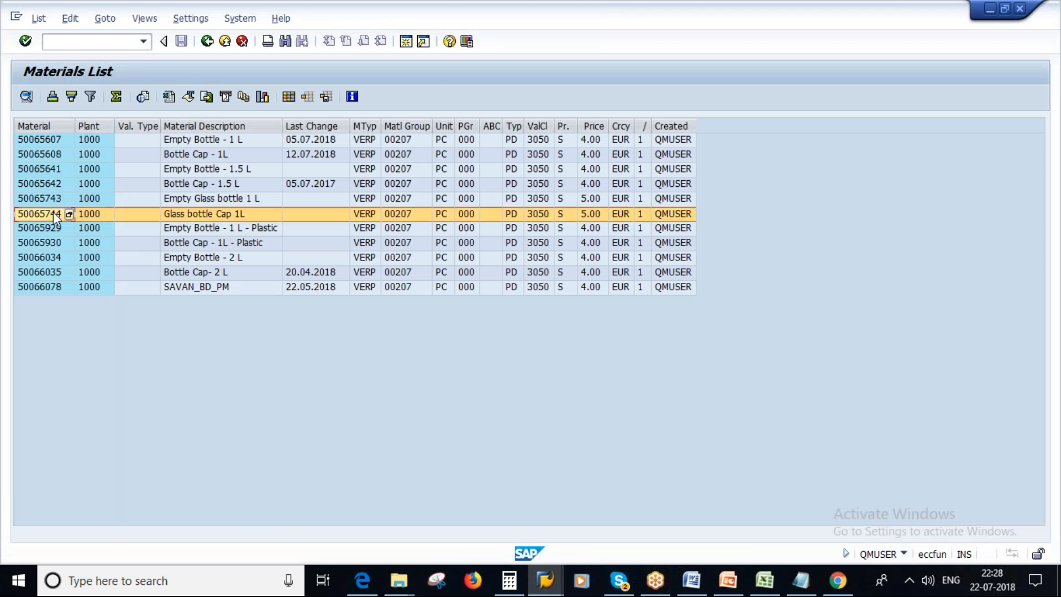
click(47, 195)
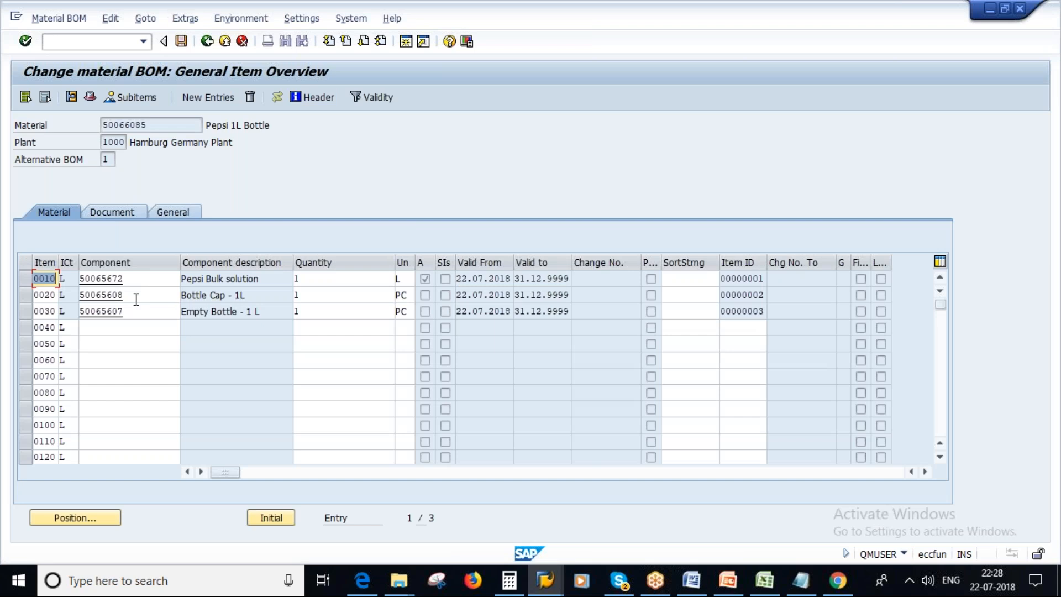
Replace the components of items 0020 and 0030 with 50065743 and 50065744, and save the BOM.
click(85, 295)
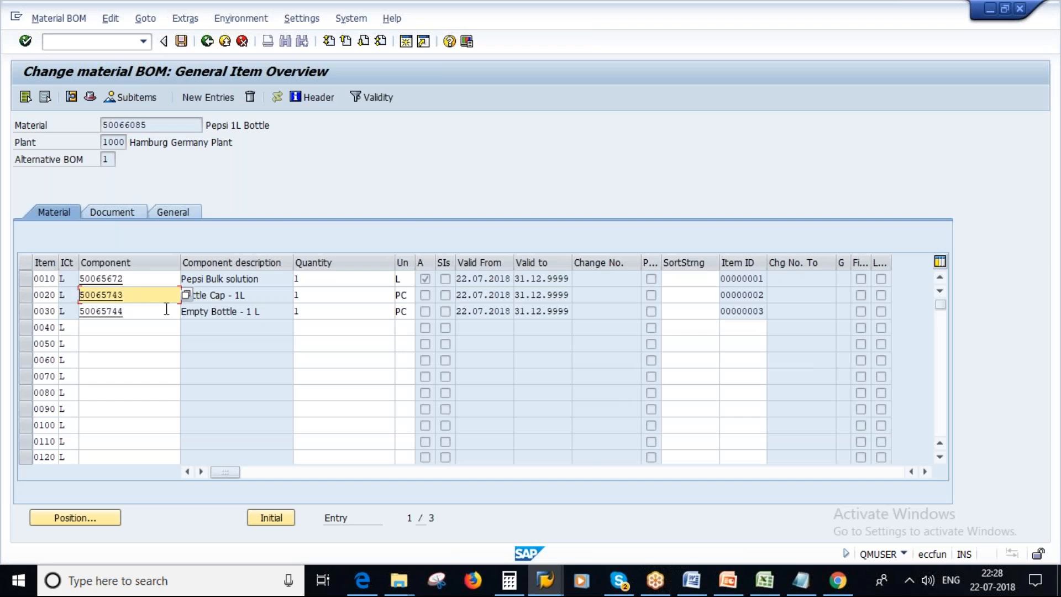
key(Return)
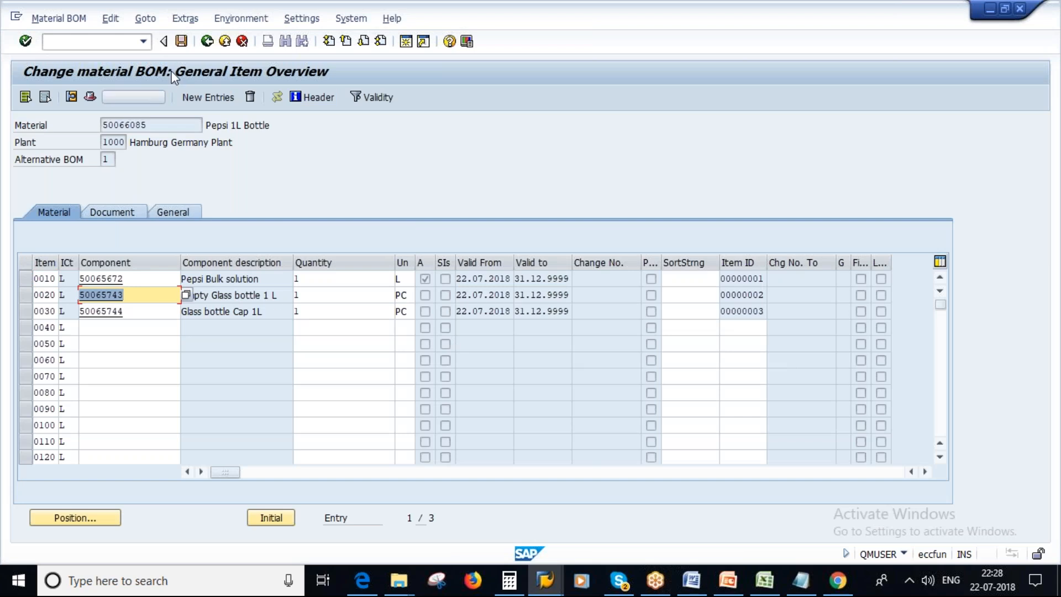
click(181, 41)
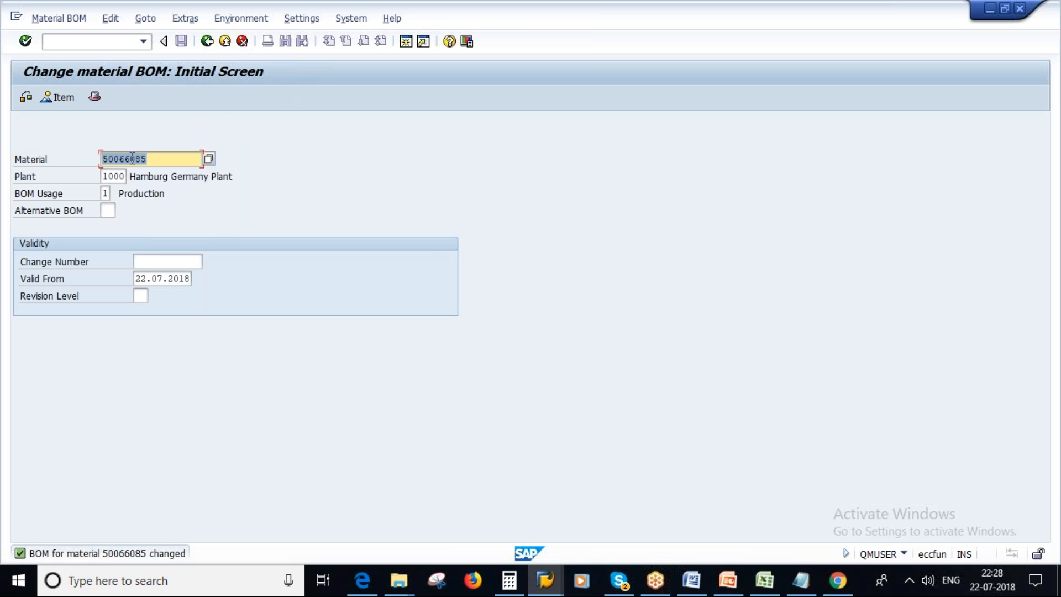
Display the saved BOM of 50066085 again and select its item 0020 component, 50065743.
click(53, 18)
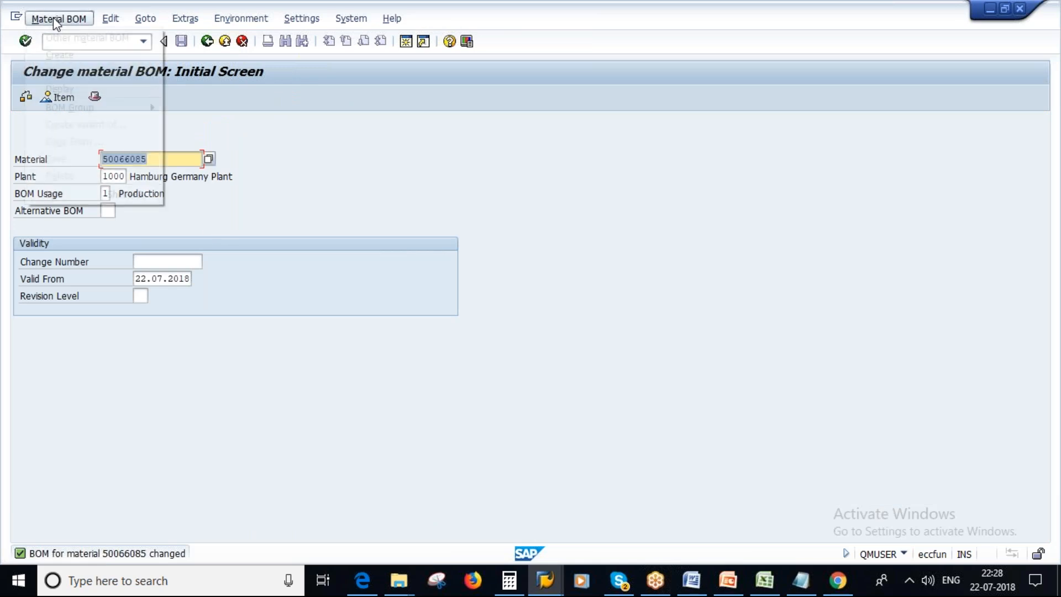
click(61, 84)
key(Return)
drag(123, 293, 78, 295)
key(ctrl+c)
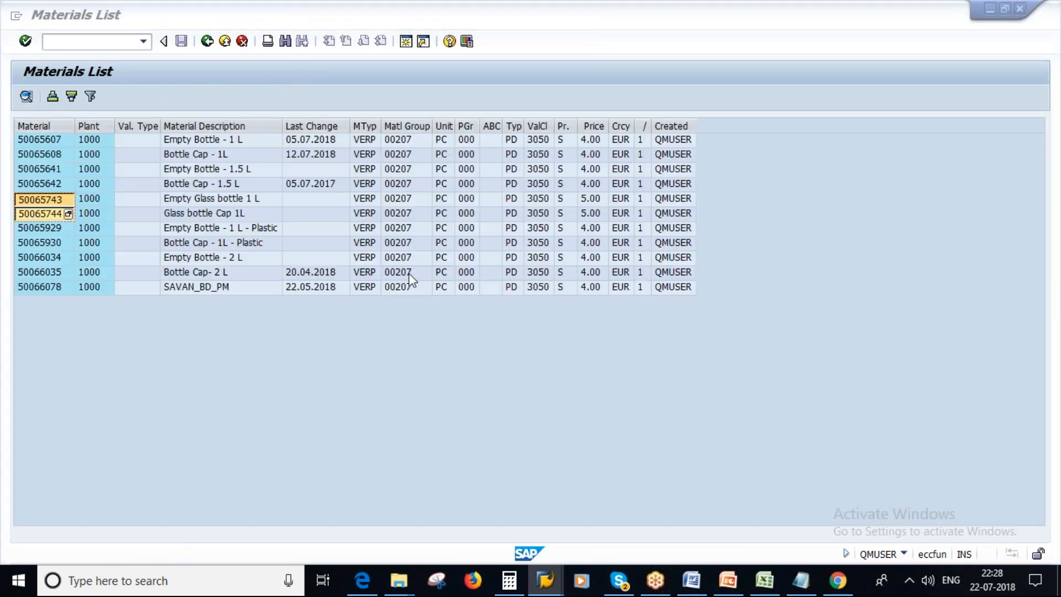
key(alt+Tab)
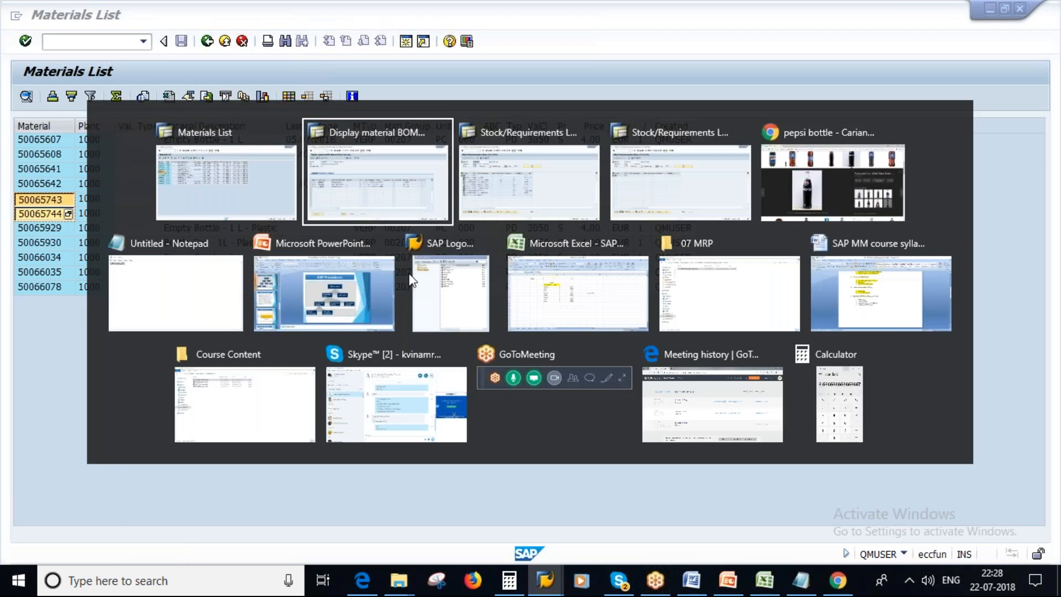
Display the stock/requirements list for the empty glass bottle, material 50065743, and check its available quantity.
key(alt+Tab)
key(ctrl+v)
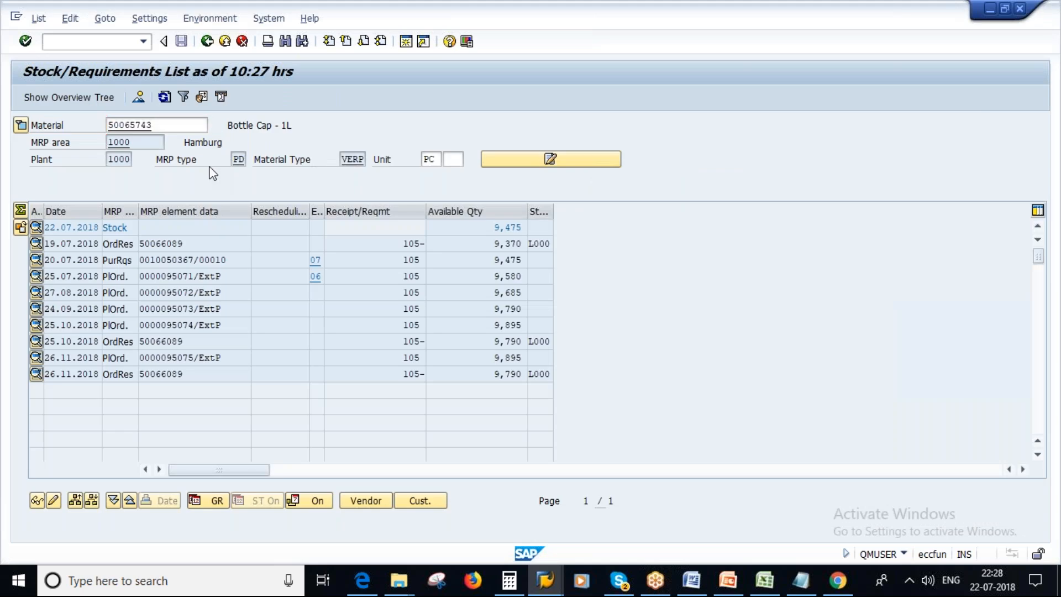
key(Return)
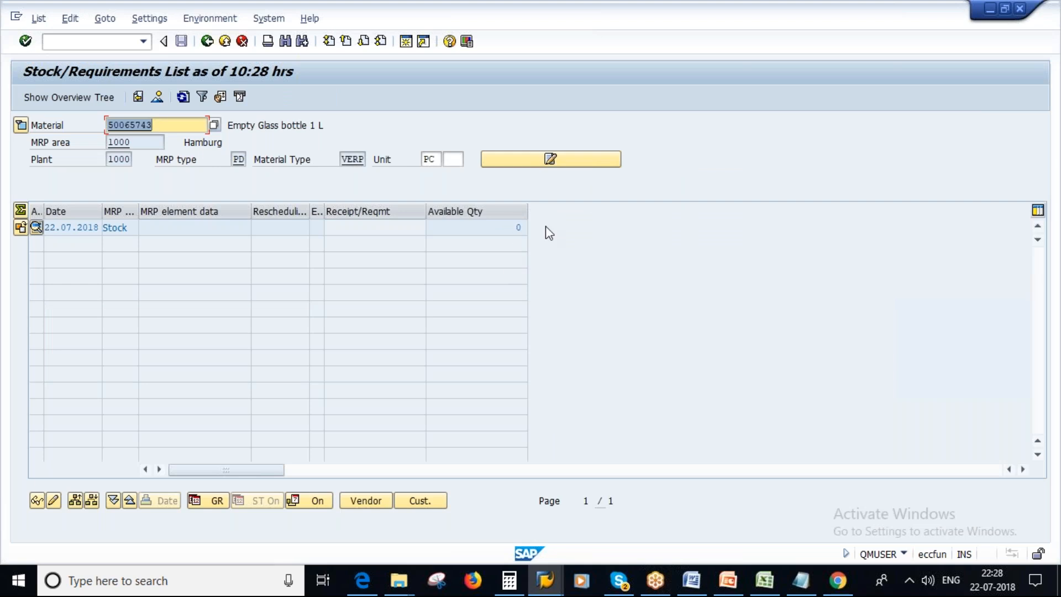
click(518, 229)
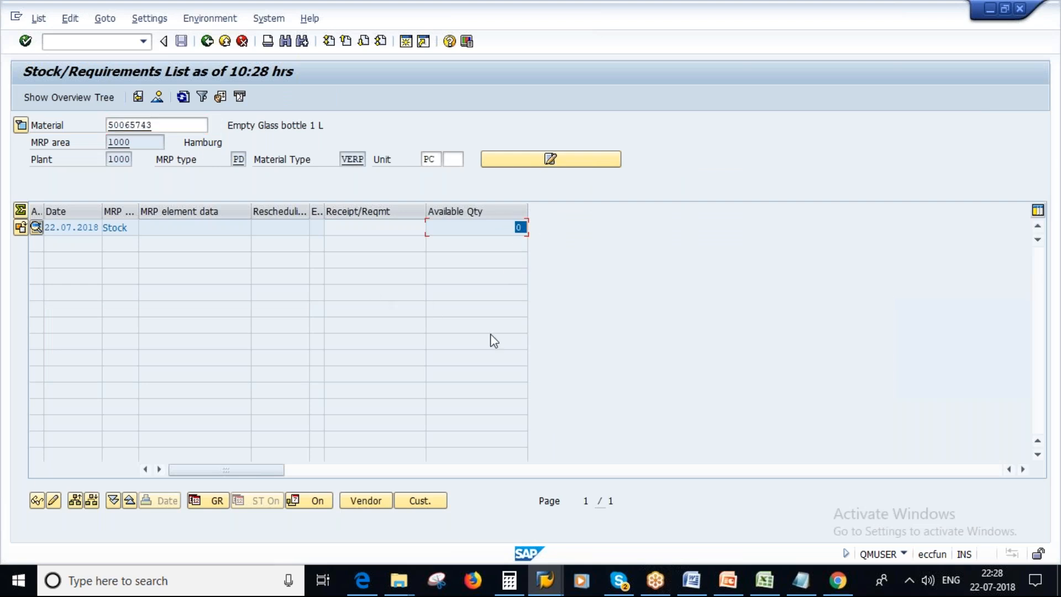
Look at the stock/requirements list of Pepsi 1L Bottle 50066085, and return to the list of material 50065743.
key(alt+Tab)
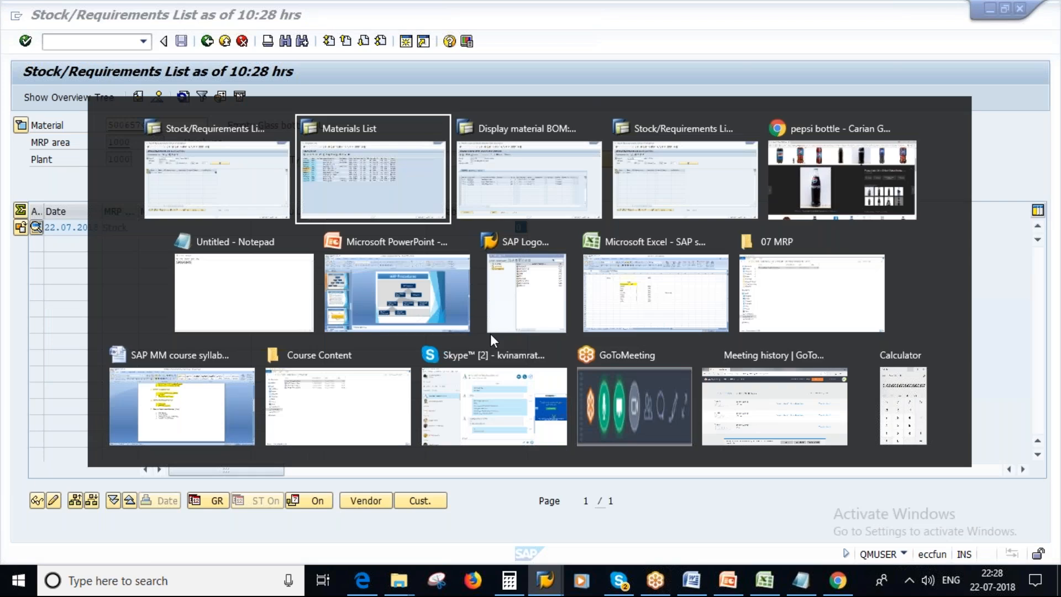
click(545, 581)
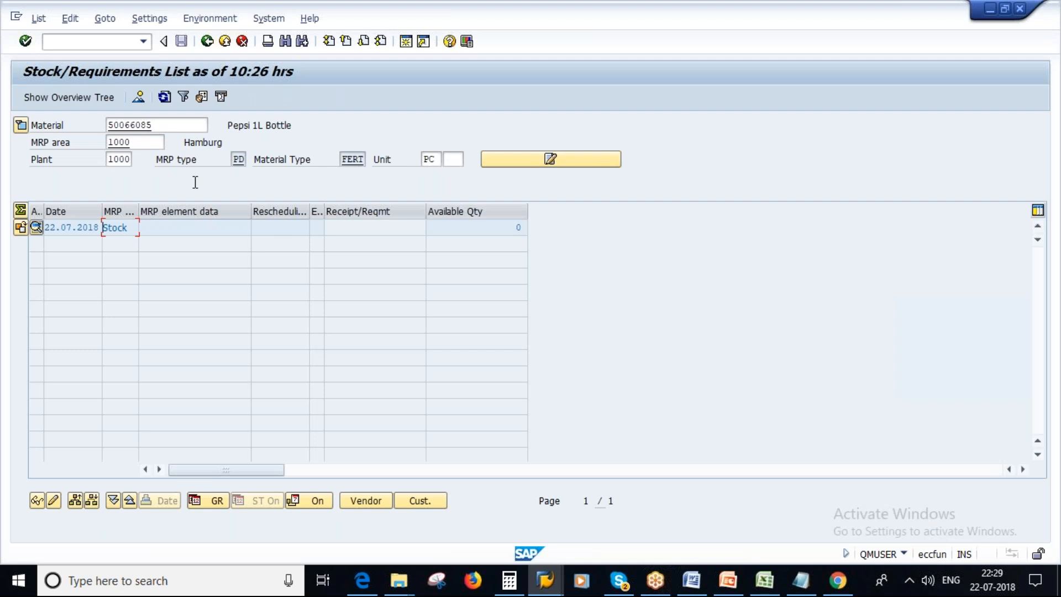
click(546, 589)
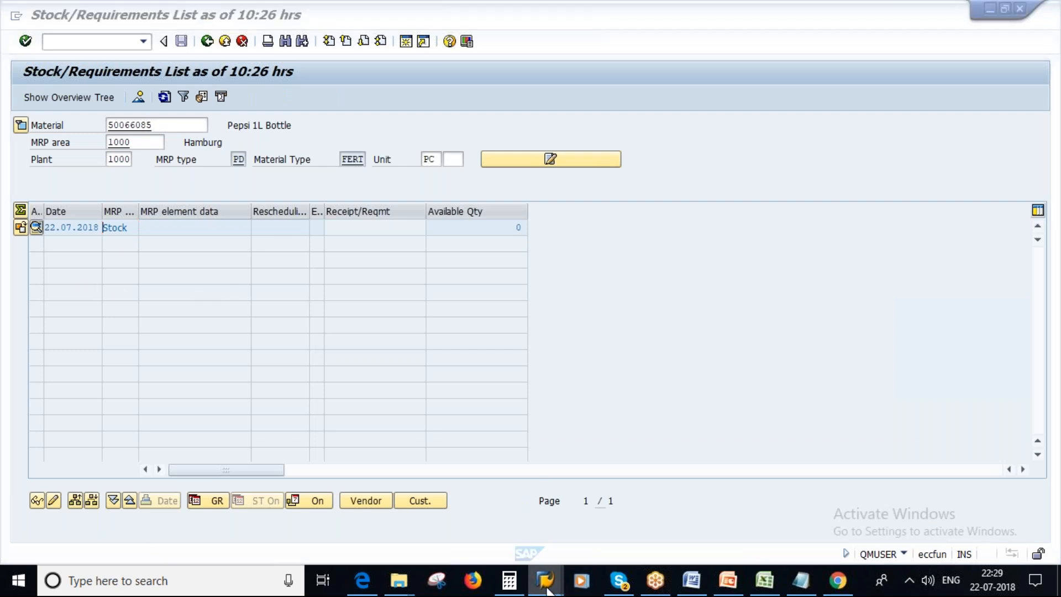
right_click(808, 491)
right_click(749, 427)
click(608, 383)
click(540, 583)
right_click(548, 577)
click(629, 467)
click(543, 587)
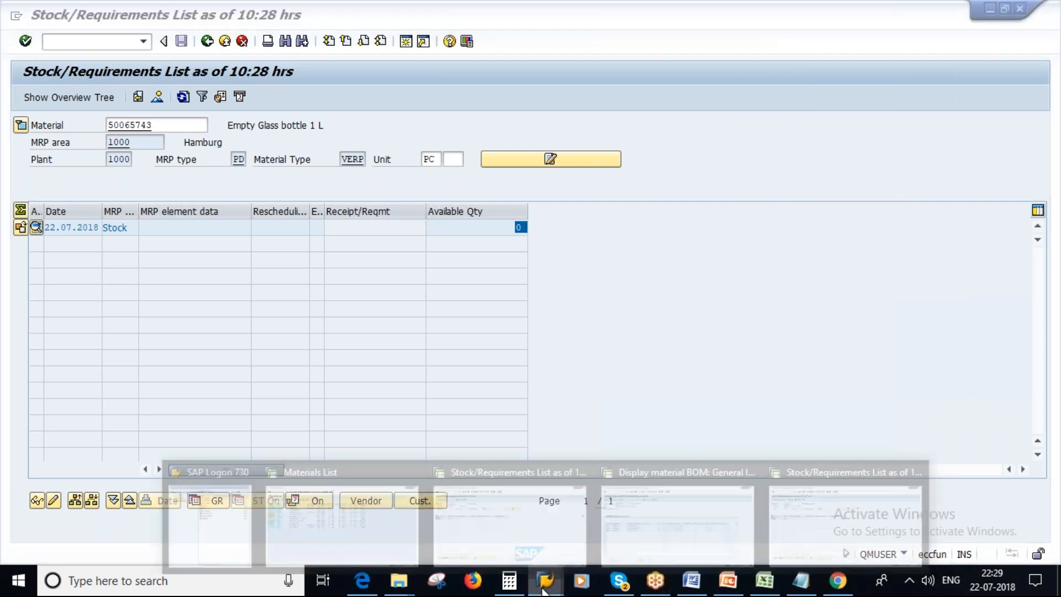
Start transaction MD61 in a new session to create planned independent requirements.
click(771, 492)
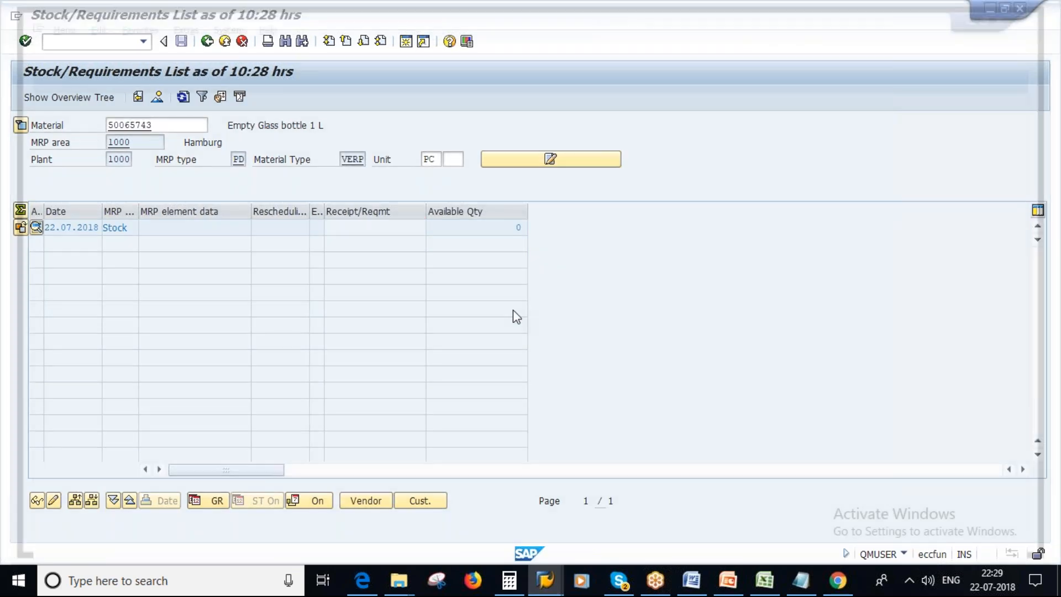
text(MD61)
key(Return)
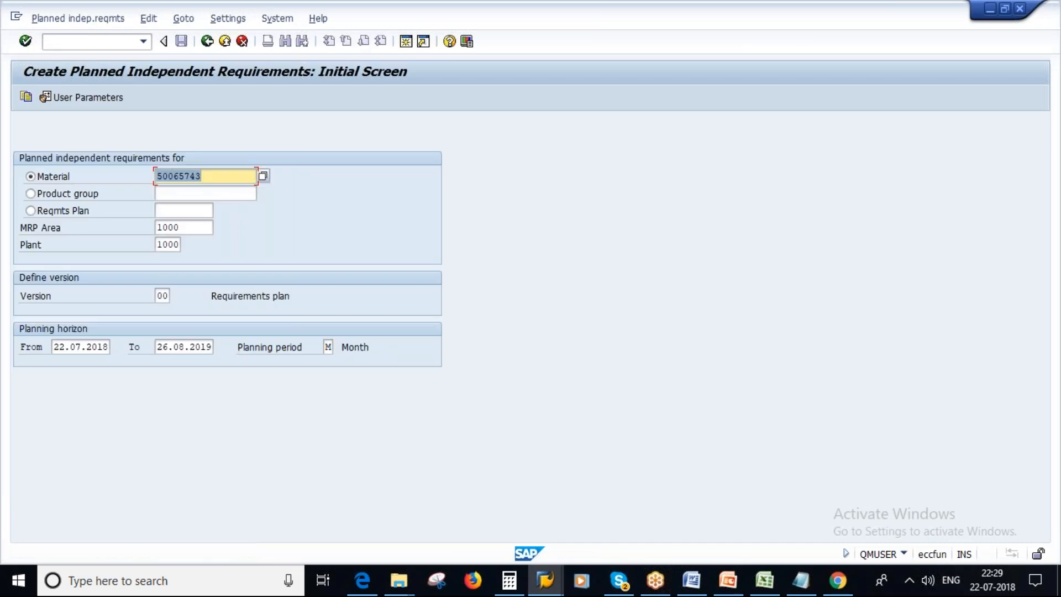
Replace the prefilled material with 50066085, copied from its stock/requirements list, and open the planning table.
key(BackSpace)
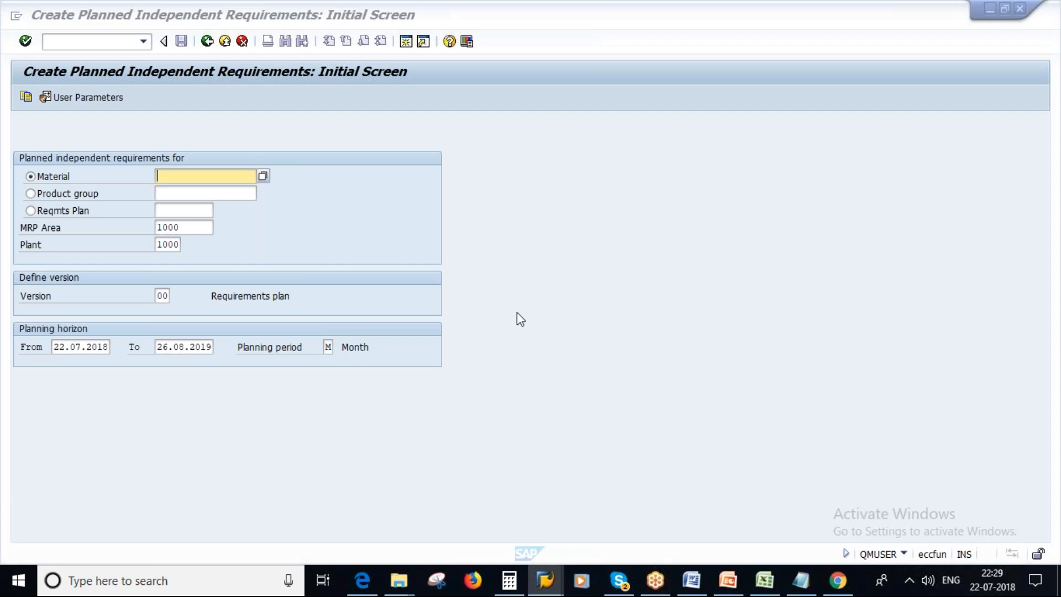
key(alt+Tab)
key(alt+Tab)
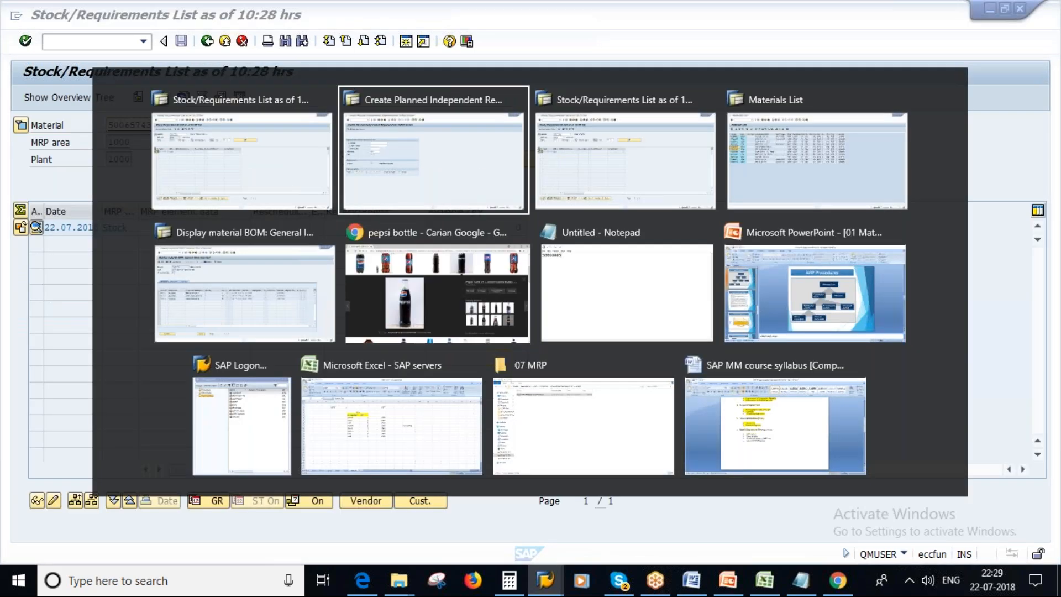
key(alt+Tab)
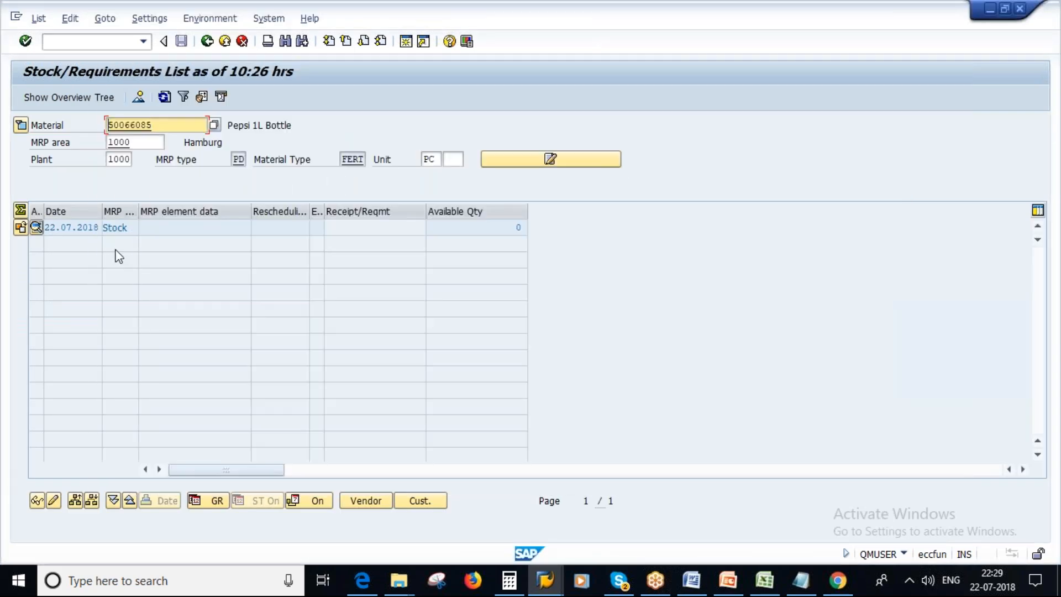
key(alt+Tab)
key(alt+Tab)
key(alt+Tab)
text(50066085)
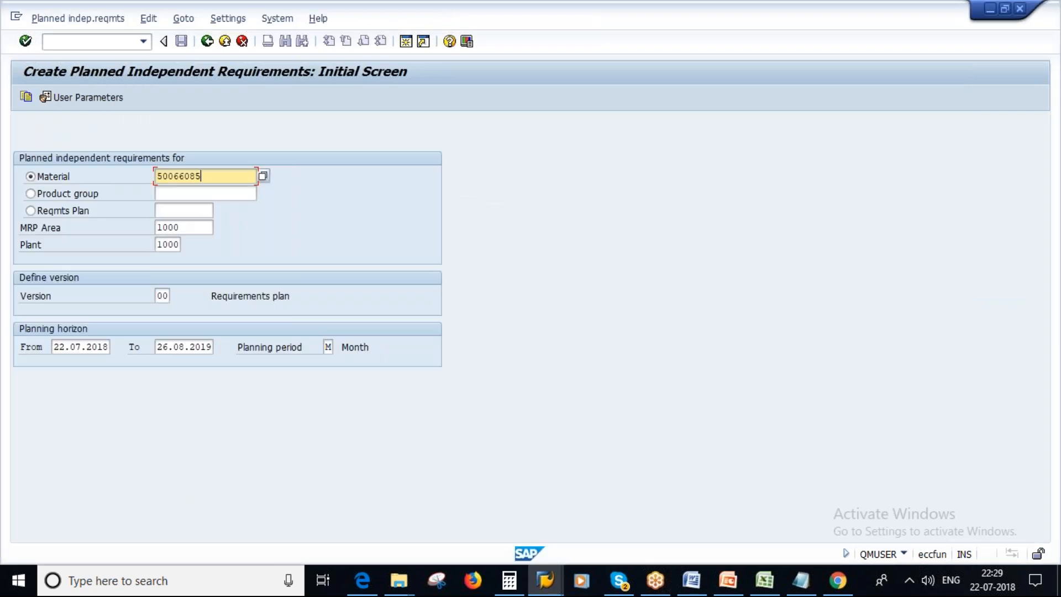
key(Return)
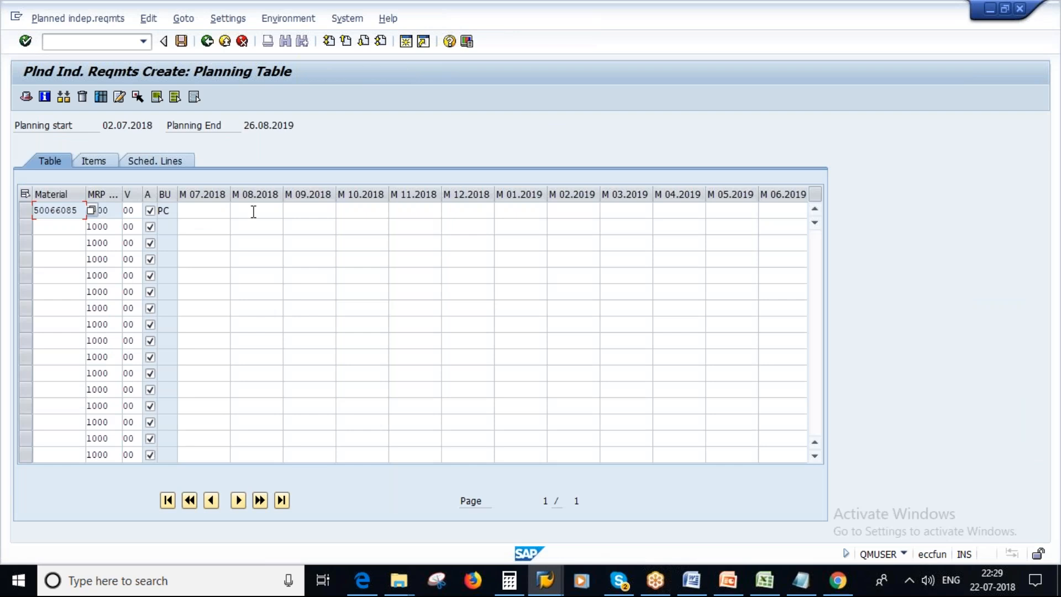
Plan a requirement of 1000 PC of 50066085 for month 08.2018 and save it.
click(256, 209)
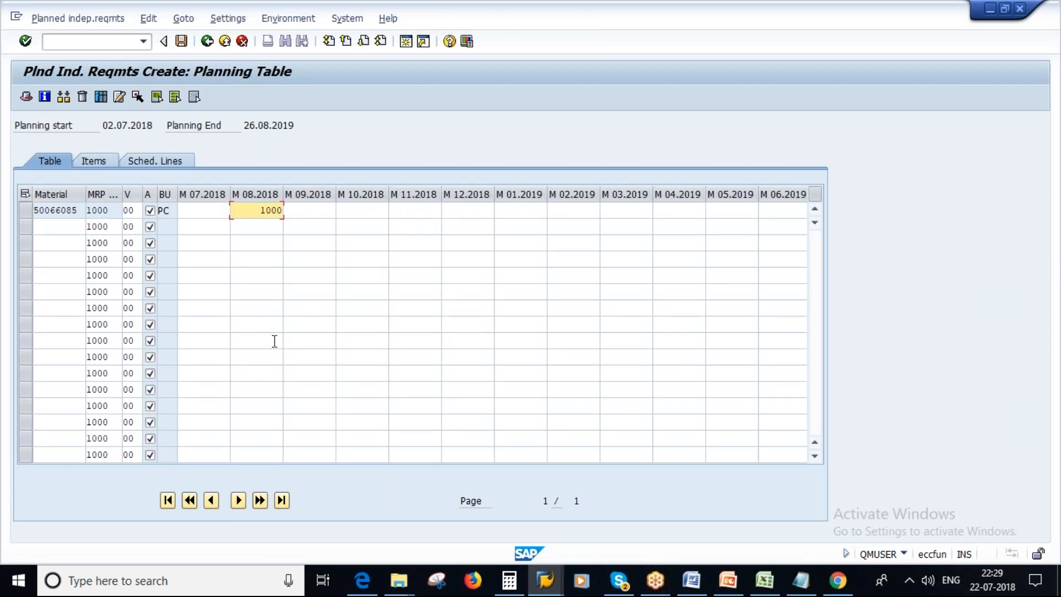
key(Return)
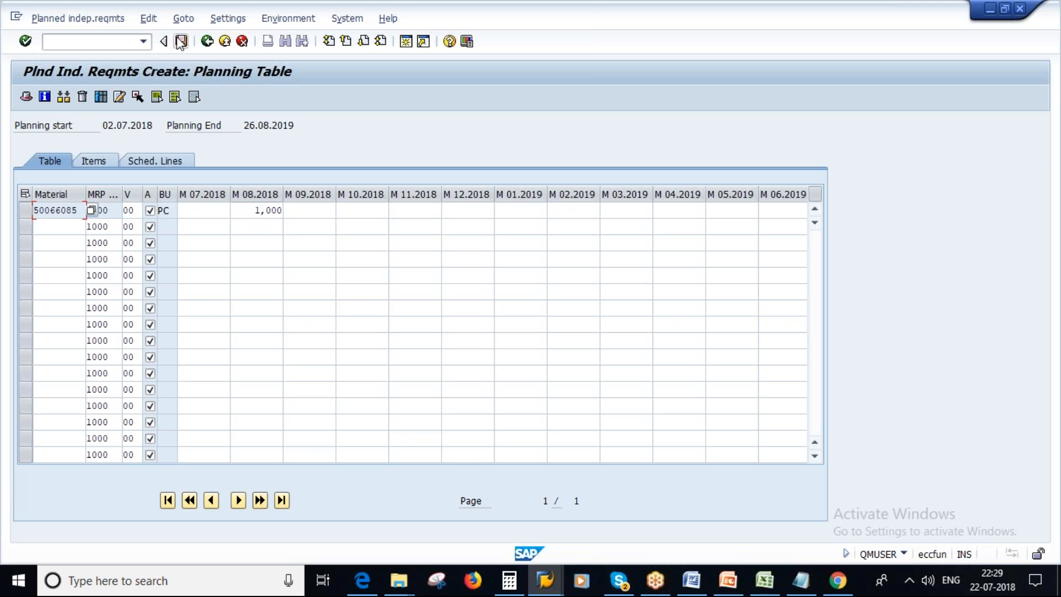
key(ctrl+s)
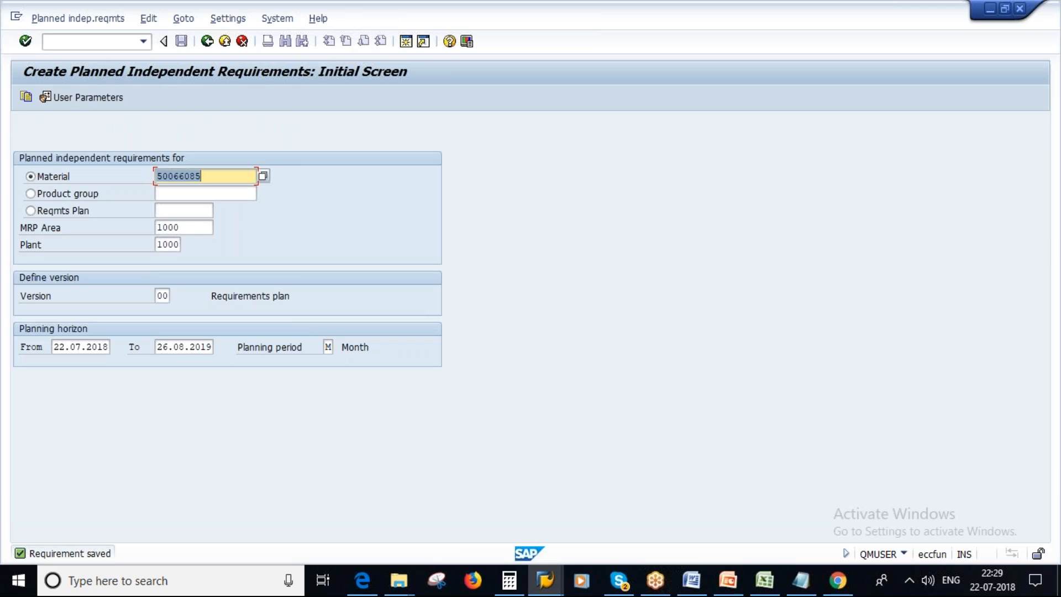
Return to the stock/requirements list of 50066085 and refresh it to review the new independent requirement.
right_click(546, 580)
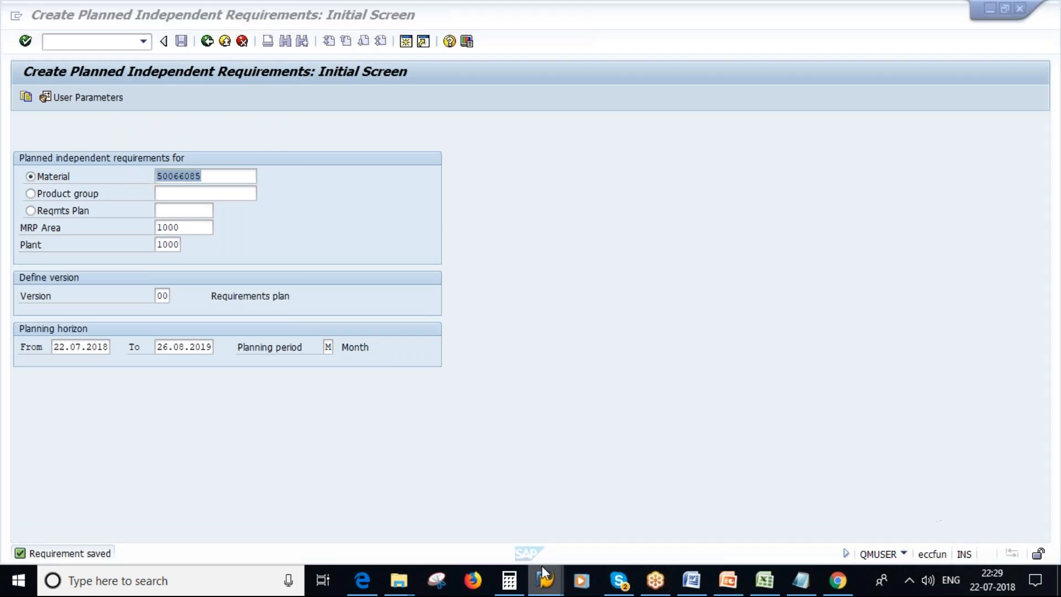
click(546, 580)
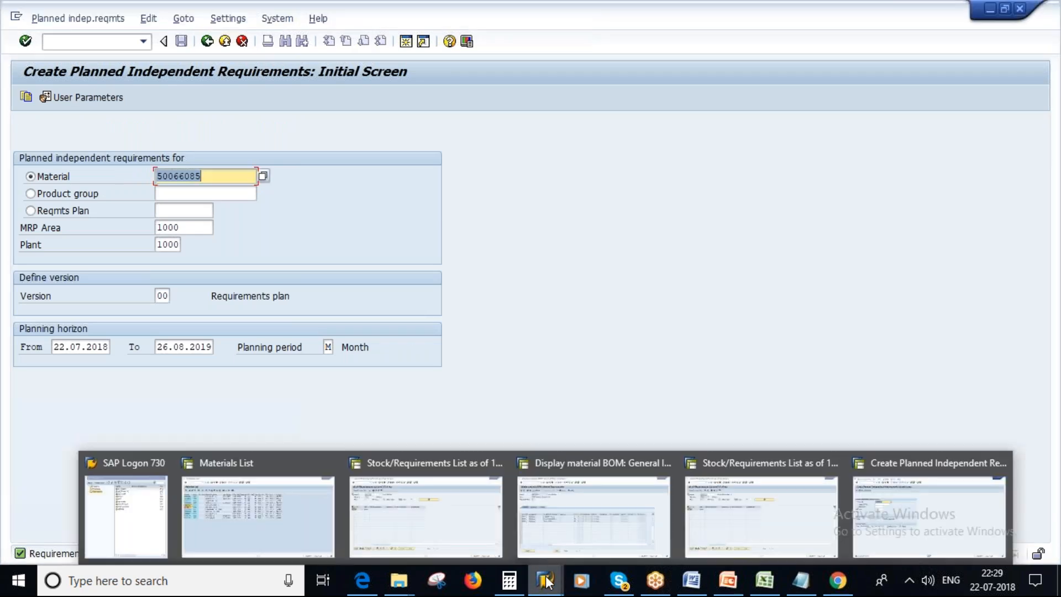
click(448, 503)
key(Return)
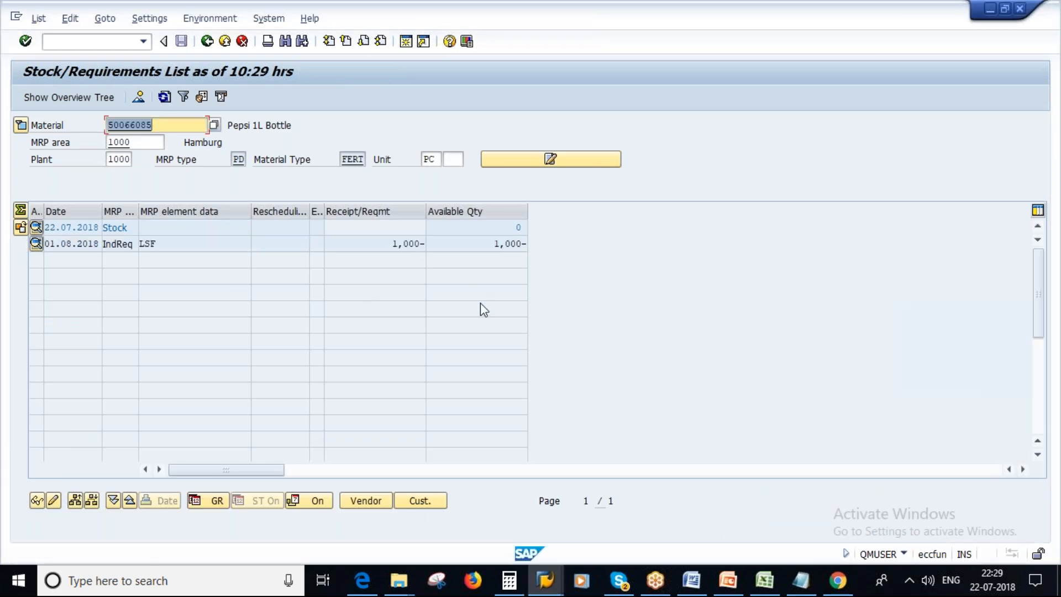
Switch to the SAP servers workbook in Excel and change the product name in cell D2 to pepsi.
click(765, 587)
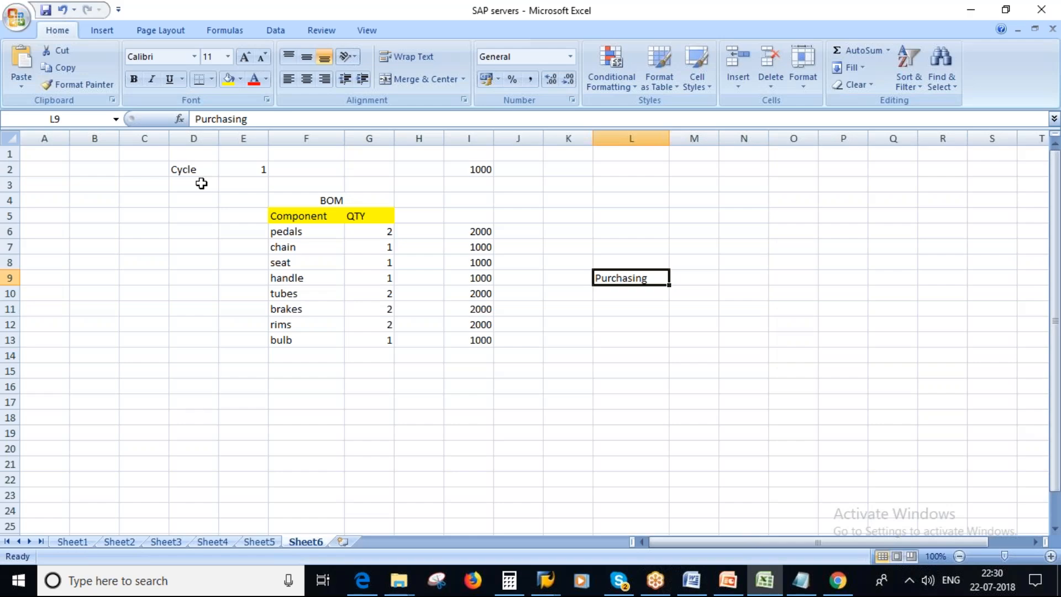
click(198, 171)
text(p)
key(Caps_Lock)
text(EPS)
key(BackSpace)
key(BackSpace)
key(BackSpace)
key(BackSpace)
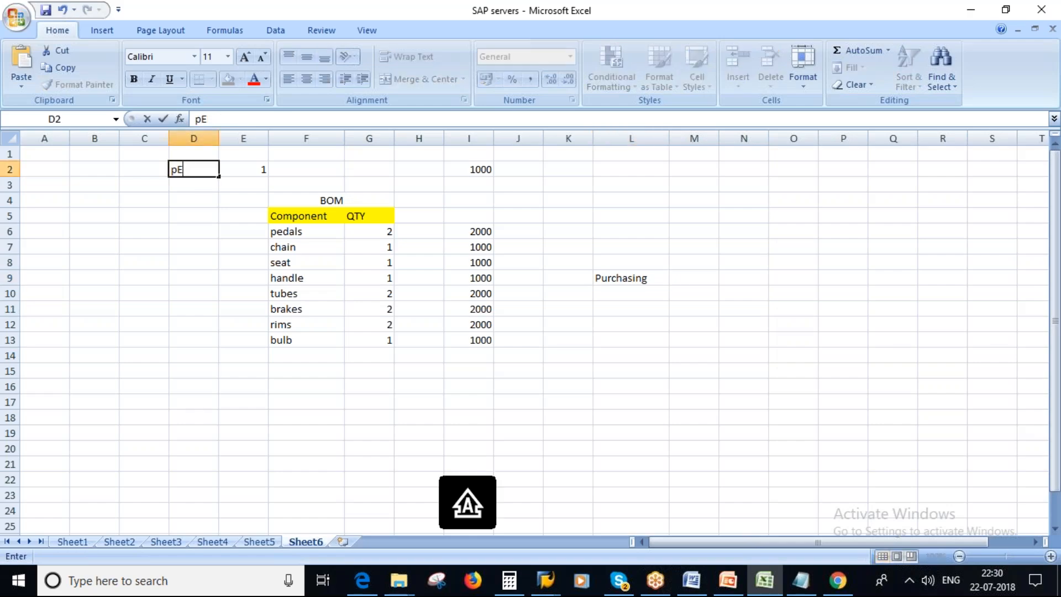
text([P)
key(Caps_Lock)
key(BackSpace)
key(BackSpace)
text(pes)
key(BackSpace)
text(psi)
key(Tab)
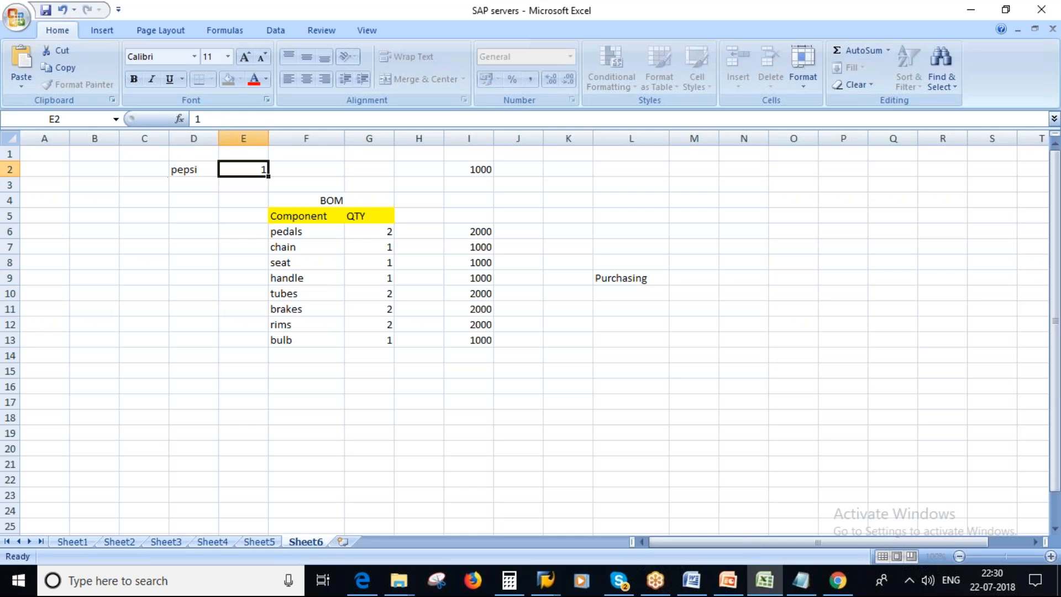
Add the unit PC in cell F2 beside the product's quantity.
click(288, 169)
text(pc)
key(BackSpace)
text(PC)
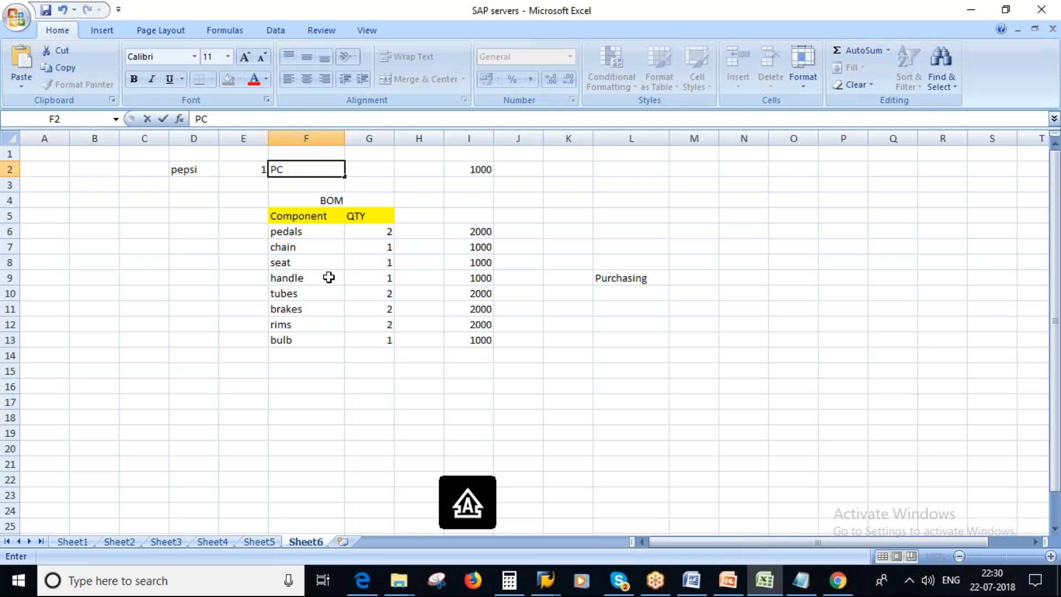
Replace the first BOM component in F6 with empty bottle and set its quantity to 1.
click(291, 232)
text(e)
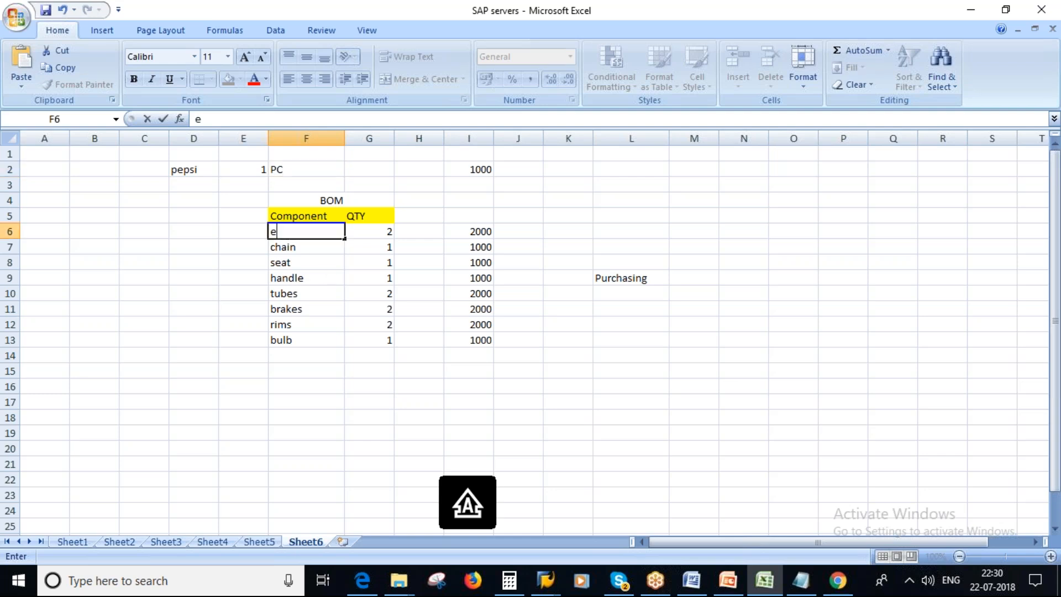
text(mpty bottle)
key(Tab)
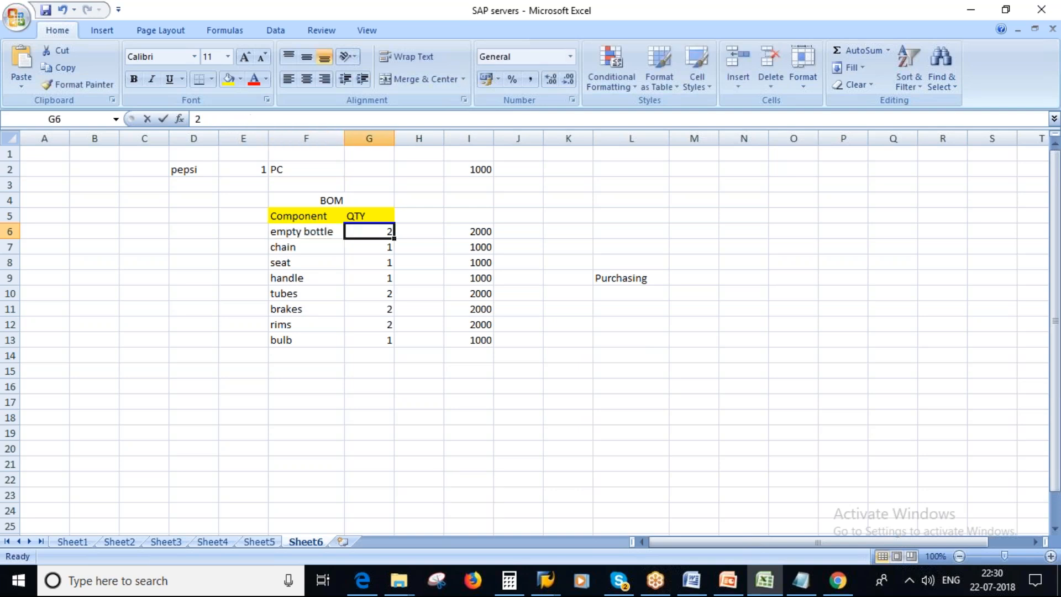
text(1)
key(Return)
Replace the second and third BOM components in F7 and F8 with cap and bulk solution.
key(Left)
text(c)
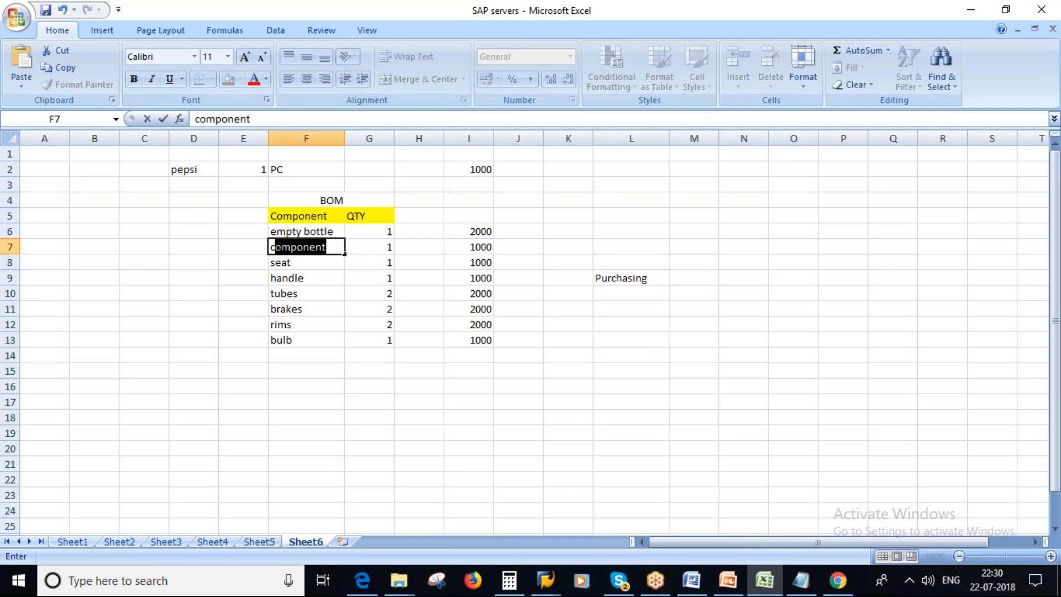
text(ap)
key(Tab)
key(Down)
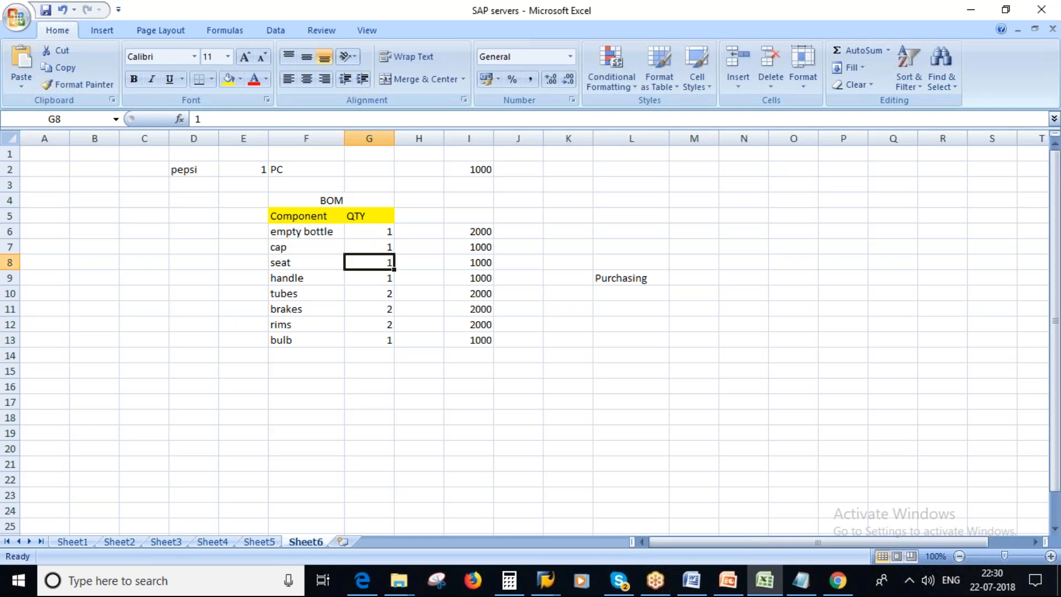
key(Left)
key(Left)
key(Right)
text(b)
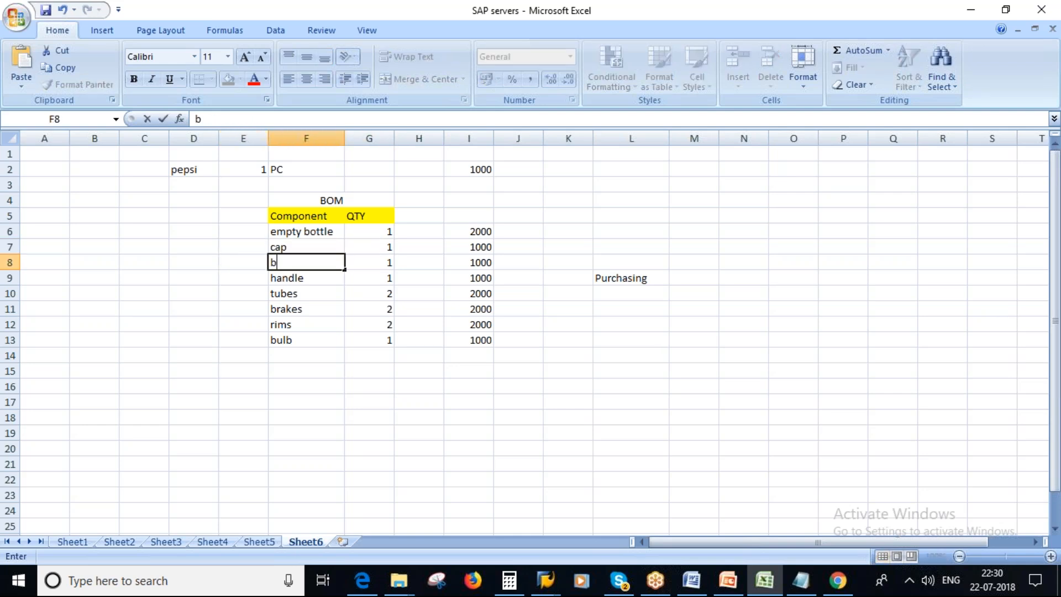
text(ulk solution)
key(Tab)
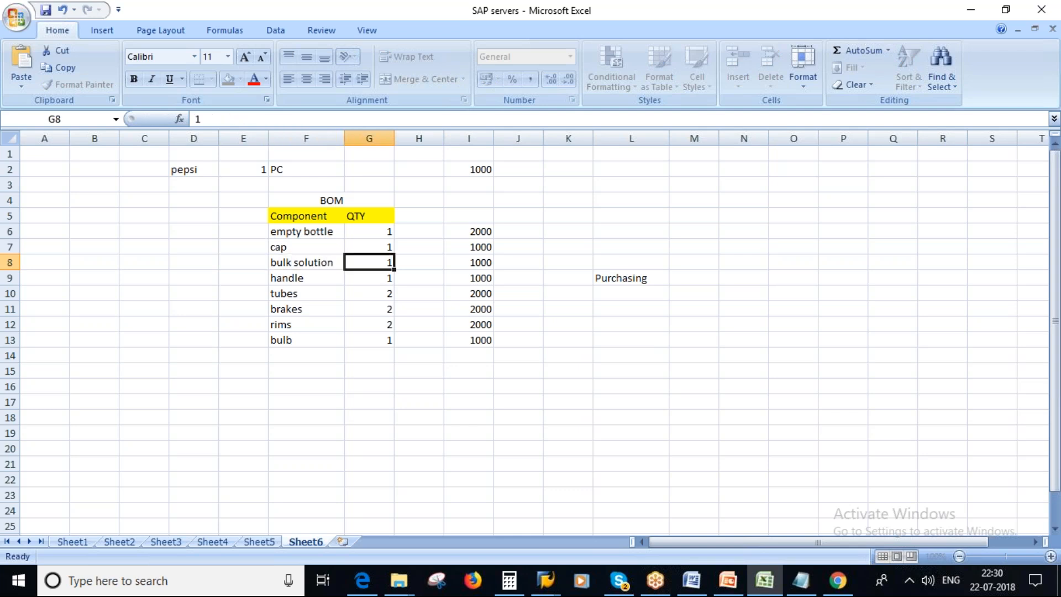
Enter the component units in column H: L for bulk solution, and PC for empty bottle and cap.
click(416, 263)
text(L)
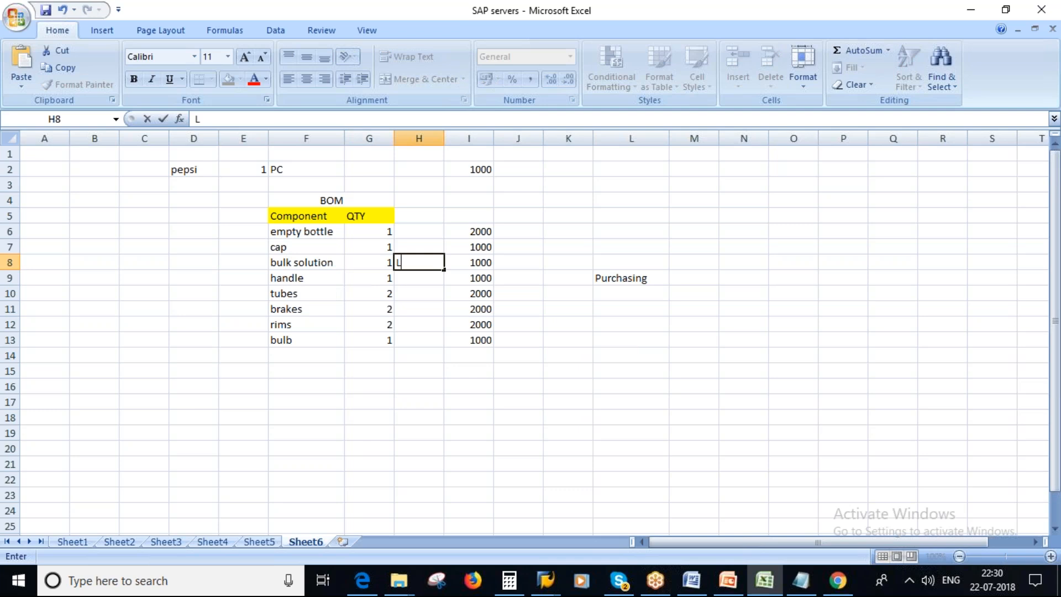
click(420, 230)
text(PC)
key(Return)
text(PC)
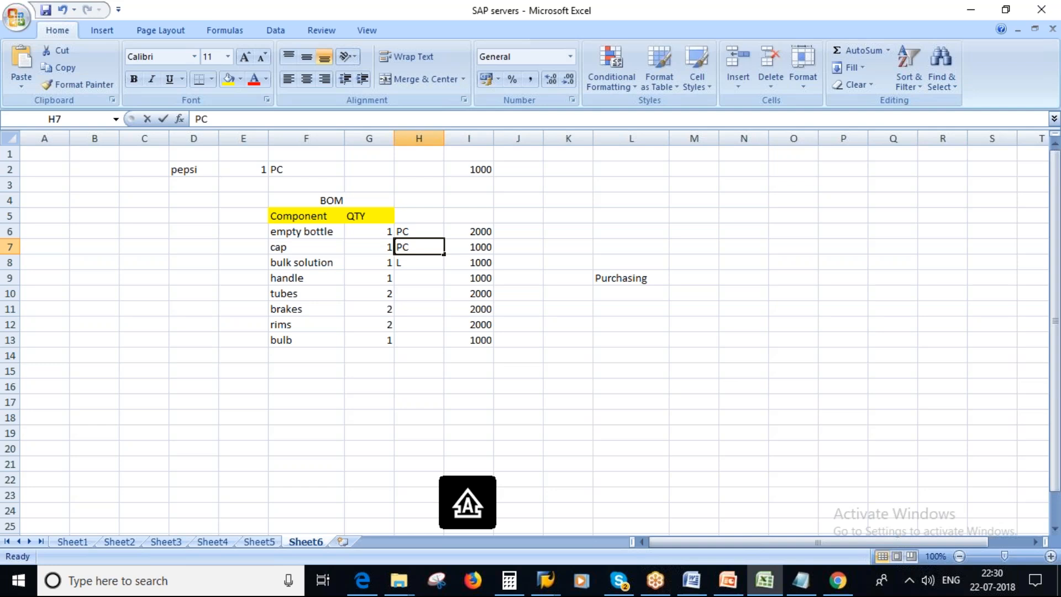
click(628, 414)
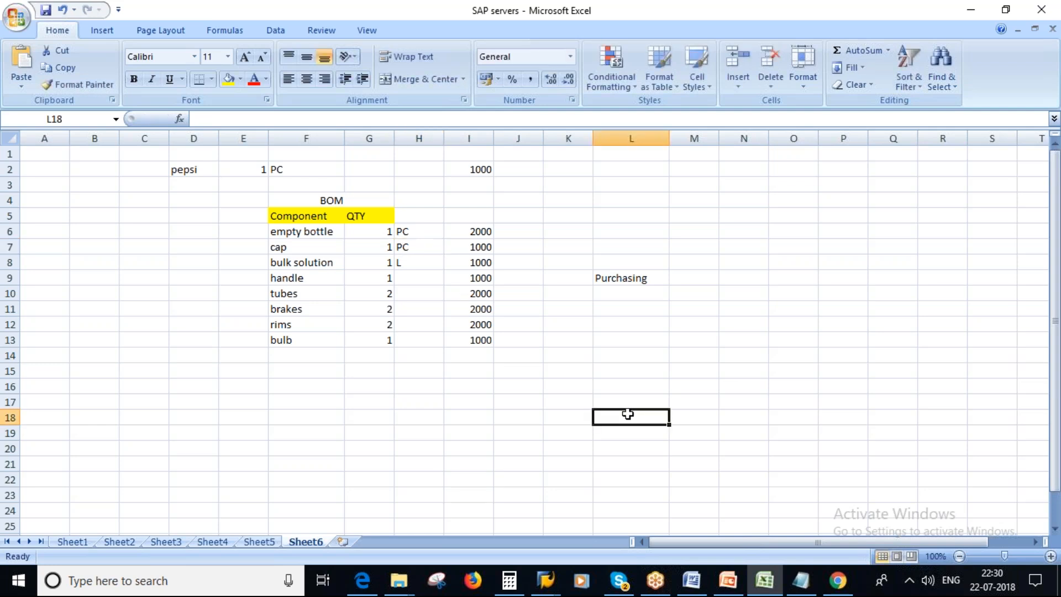
Delete the leftover cycle components from handle to bulb, along with their quantities and their totals in column I.
click(281, 278)
click(362, 292)
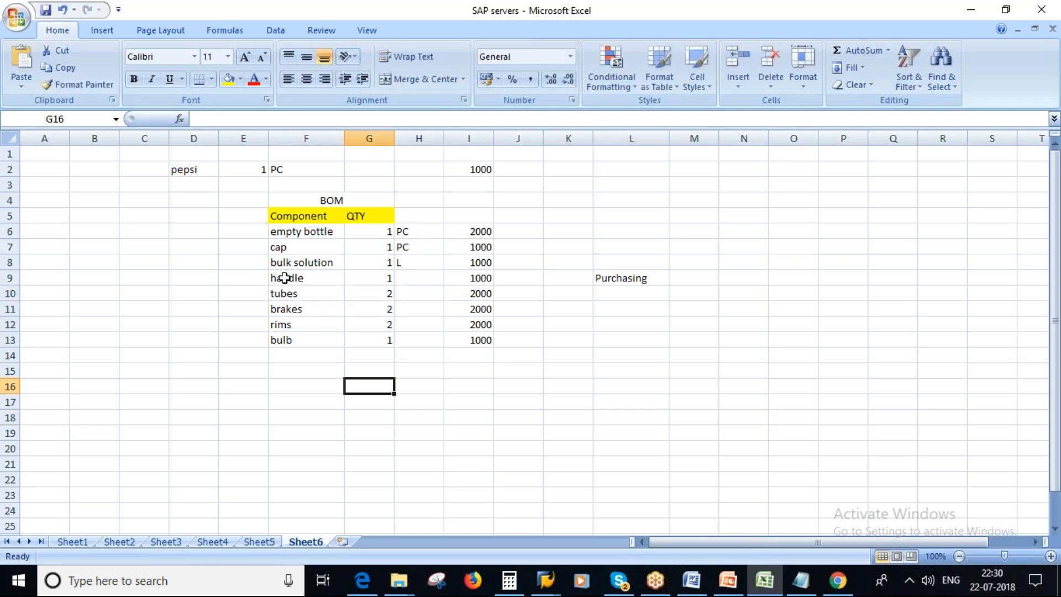
drag(288, 278, 424, 338)
key(Delete)
click(612, 342)
drag(476, 277, 477, 333)
key(Delete)
Enter the heading Req in cell I1 above the pepsi requirement quantity.
double_click(471, 170)
click(456, 158)
text(rEQ)
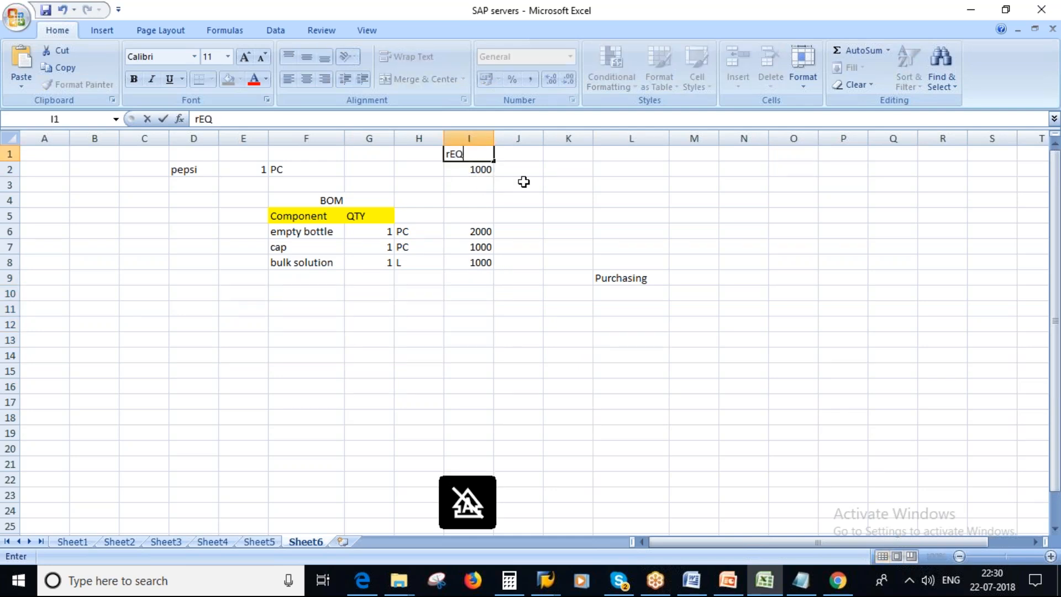
click(568, 231)
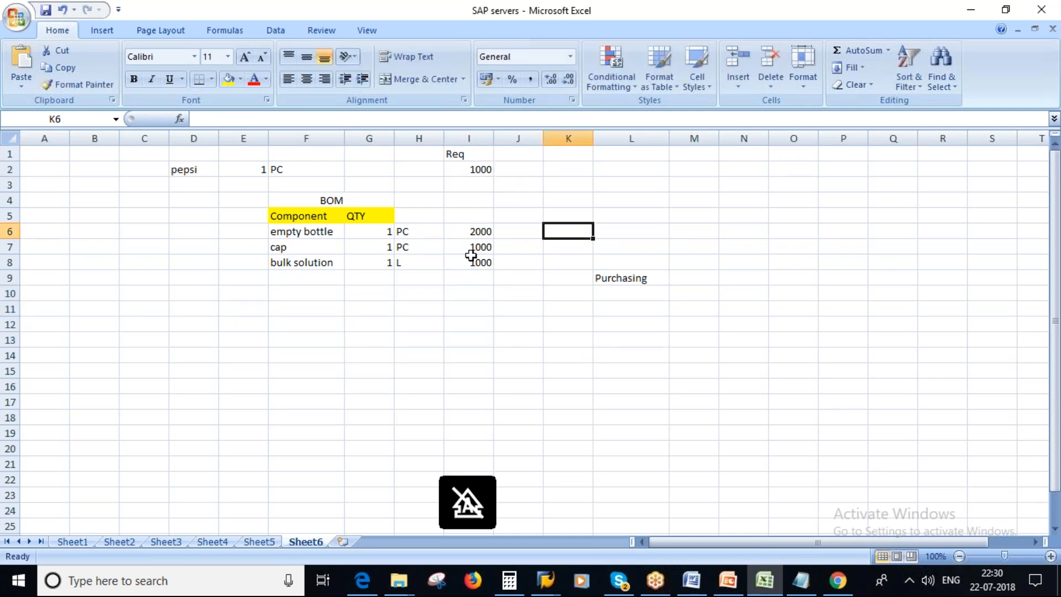
Delete the Purchasing note in L9 and set the empty bottle's required quantity in I6 to 1000.
click(616, 277)
key(Delete)
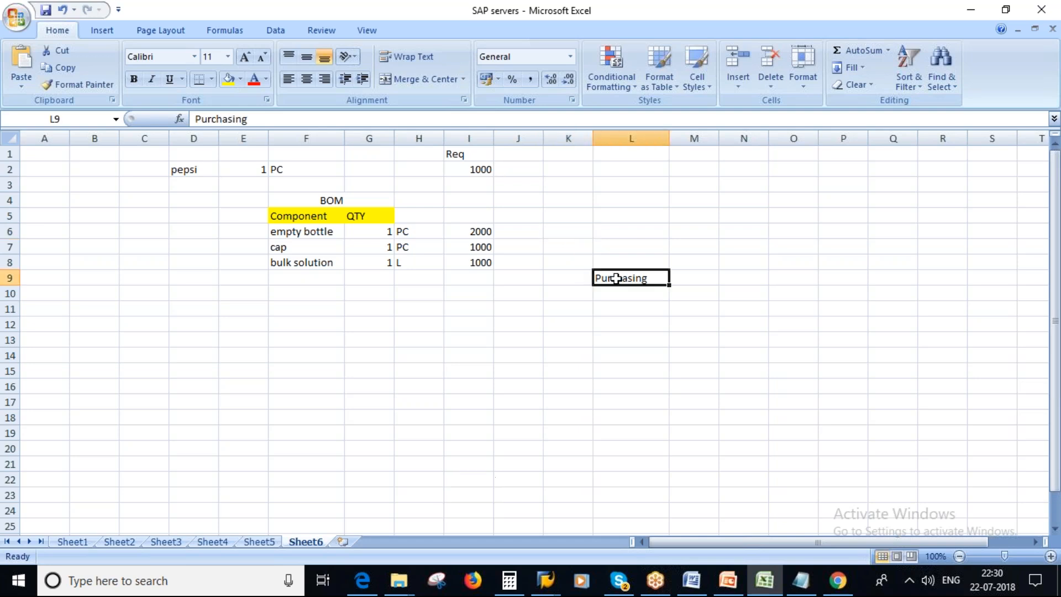
click(473, 232)
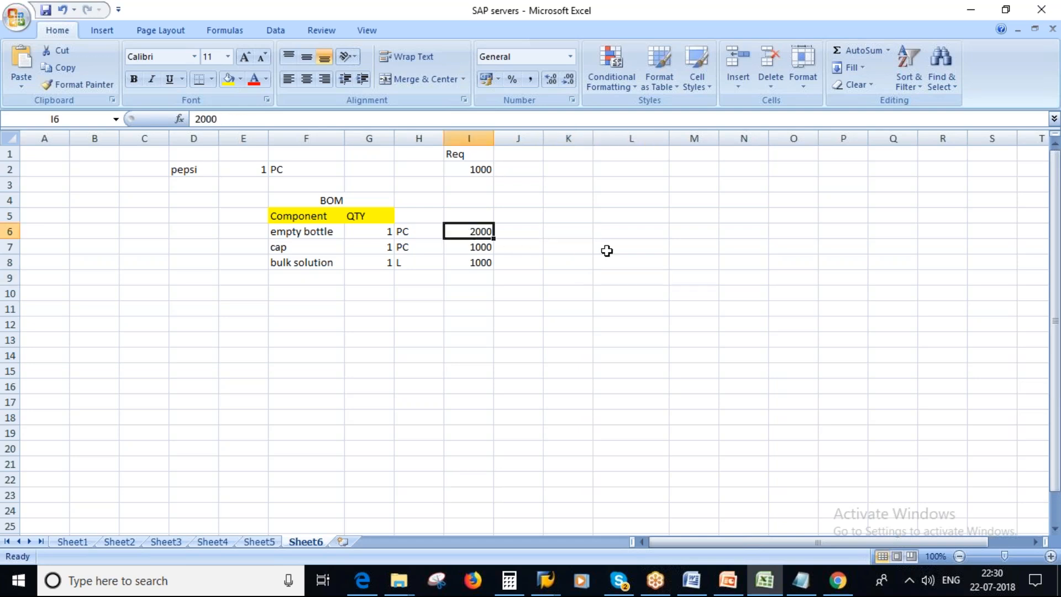
text(1000)
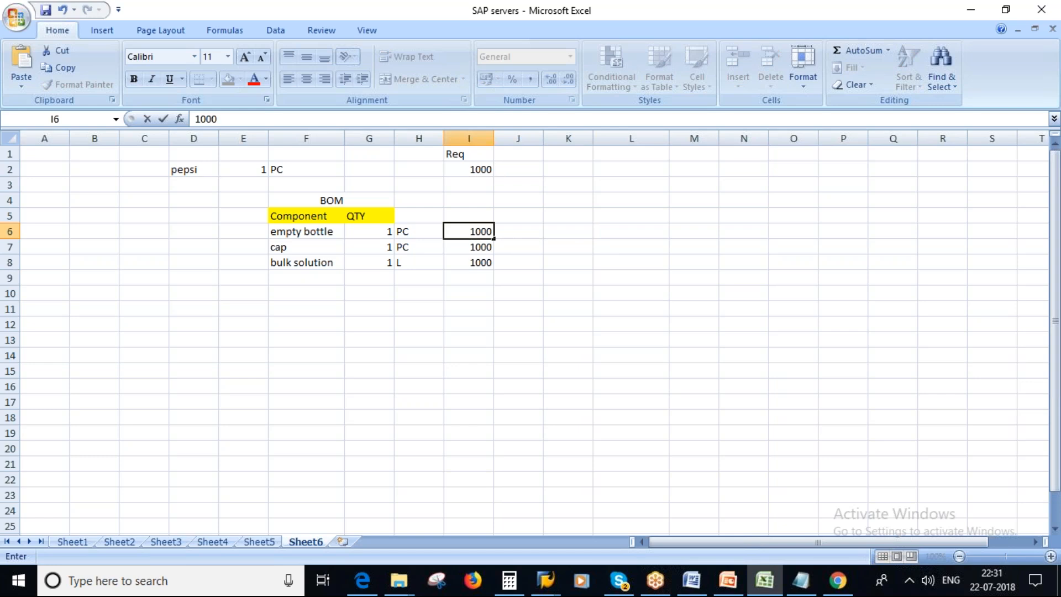
click(614, 250)
Review the BOM components in F6:F8 and compare their required quantities with the pepsi requirement in I2.
click(303, 232)
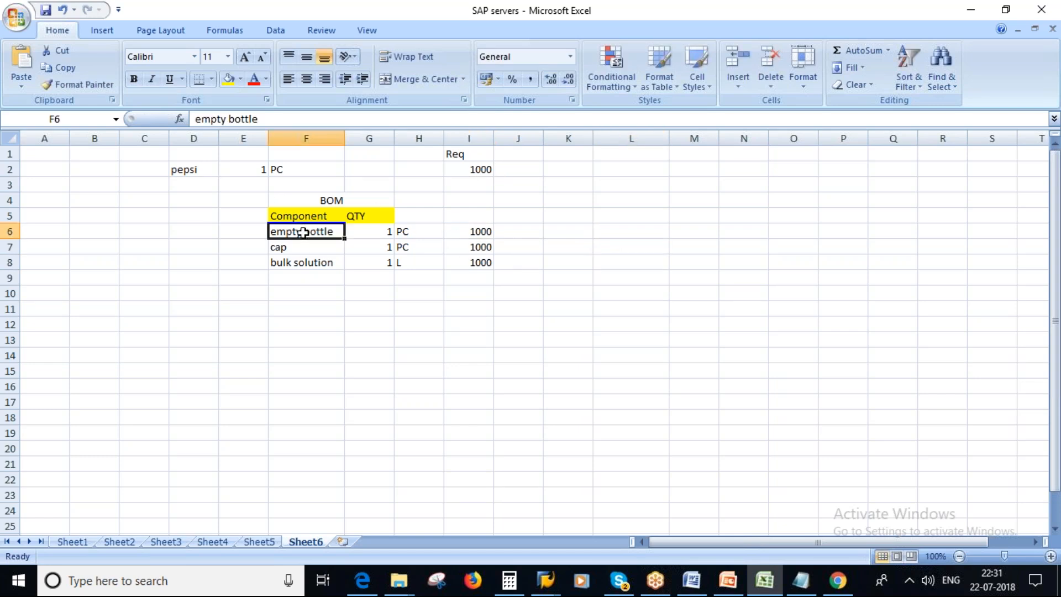
click(315, 292)
drag(308, 227, 313, 261)
double_click(481, 231)
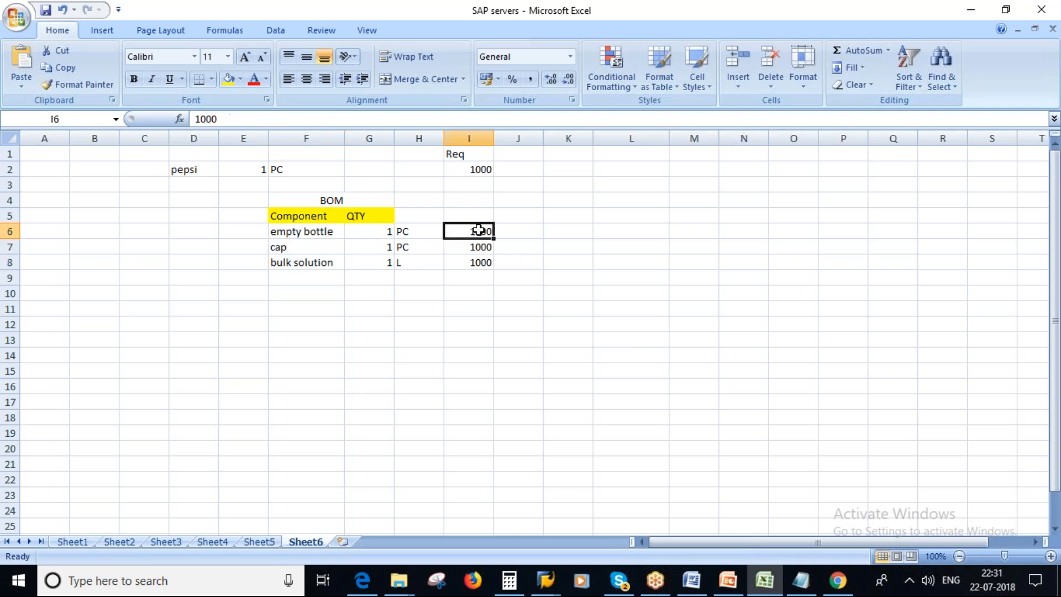
click(474, 250)
click(248, 170)
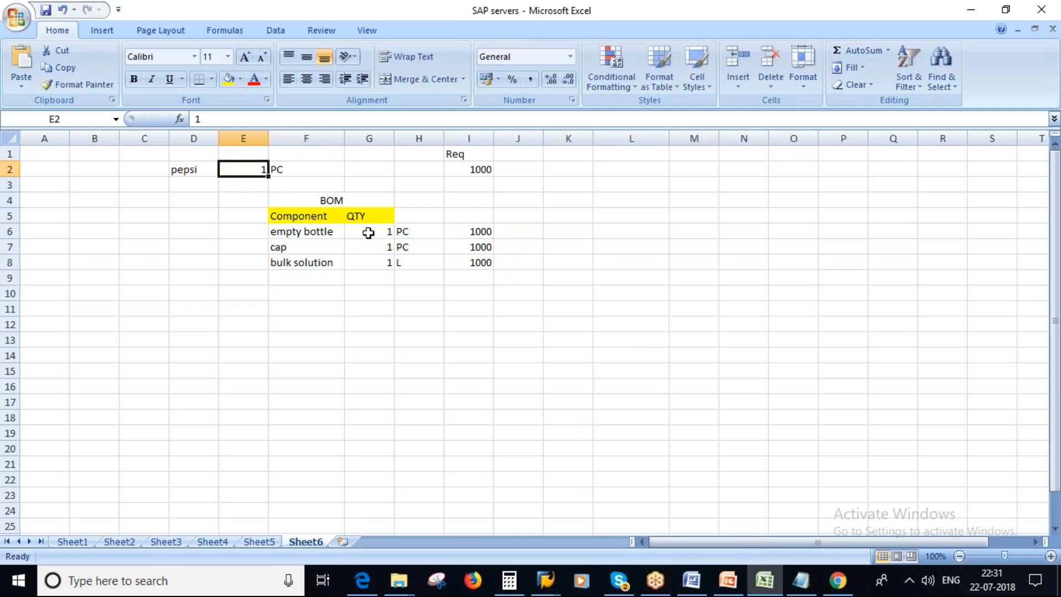
click(367, 233)
click(478, 172)
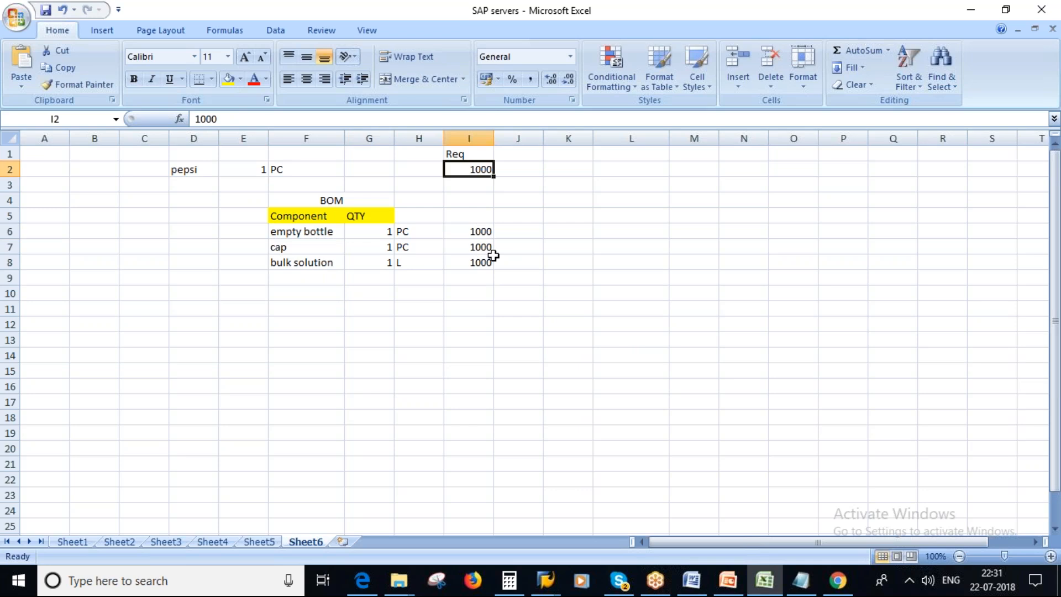
click(481, 231)
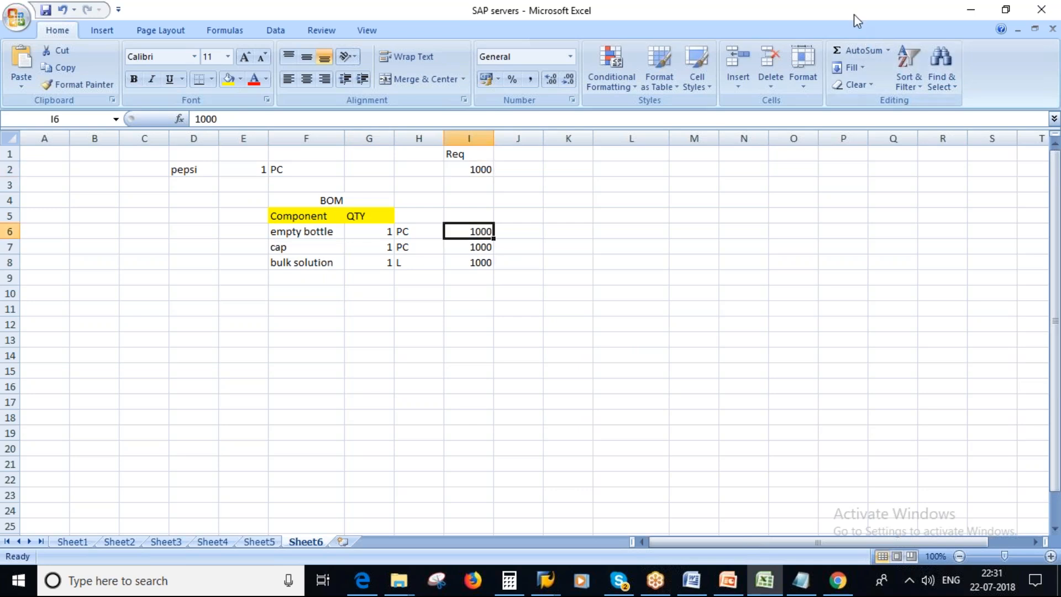
click(832, 262)
click(1052, 237)
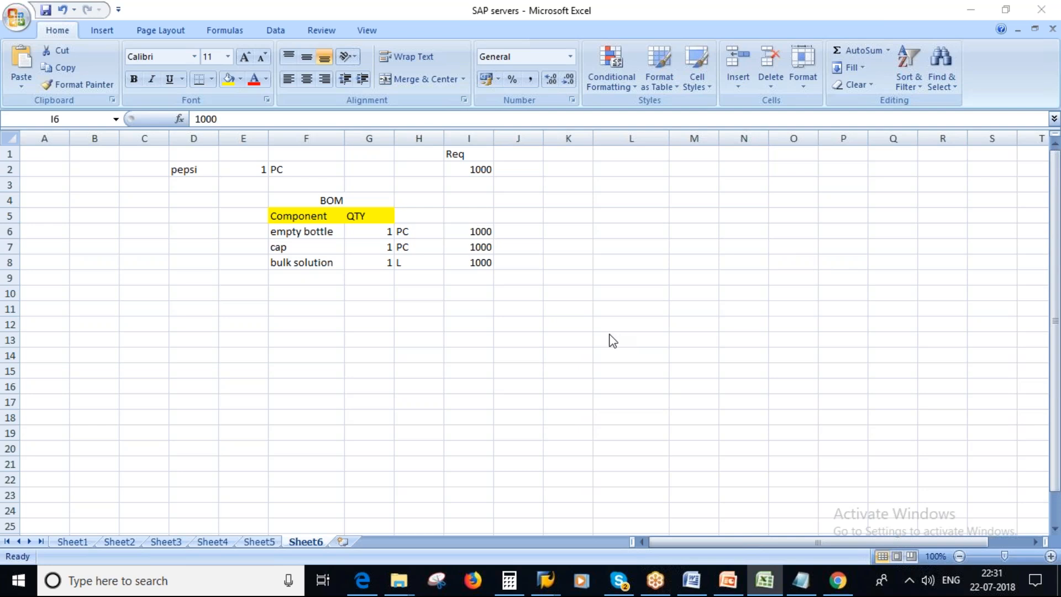
Examine each component's quantity per pepsi bottle in G6:G8 and its total required quantity in I6:I8.
click(405, 336)
click(419, 278)
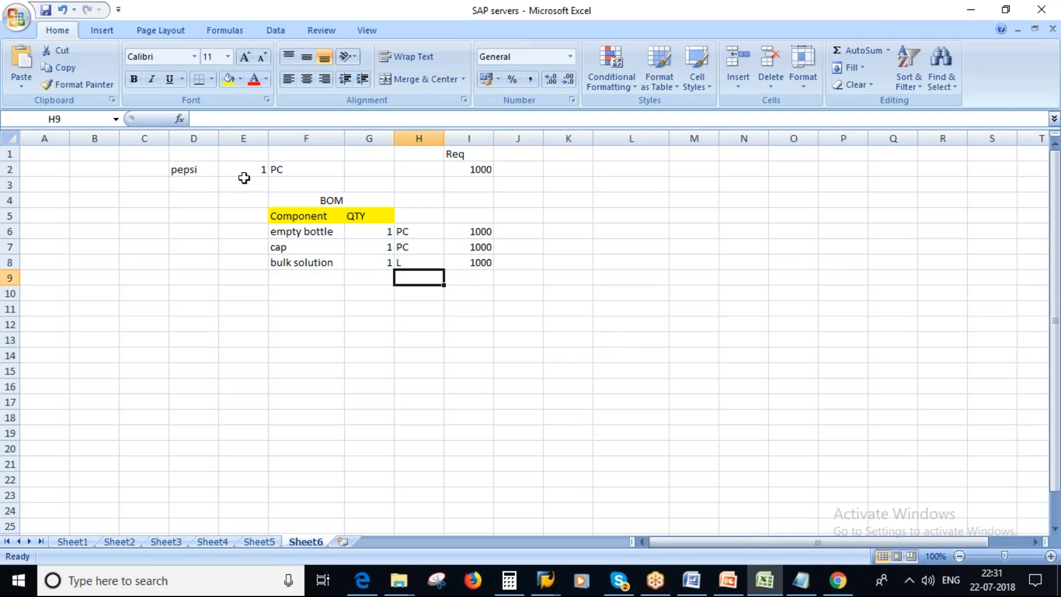
click(243, 166)
click(377, 232)
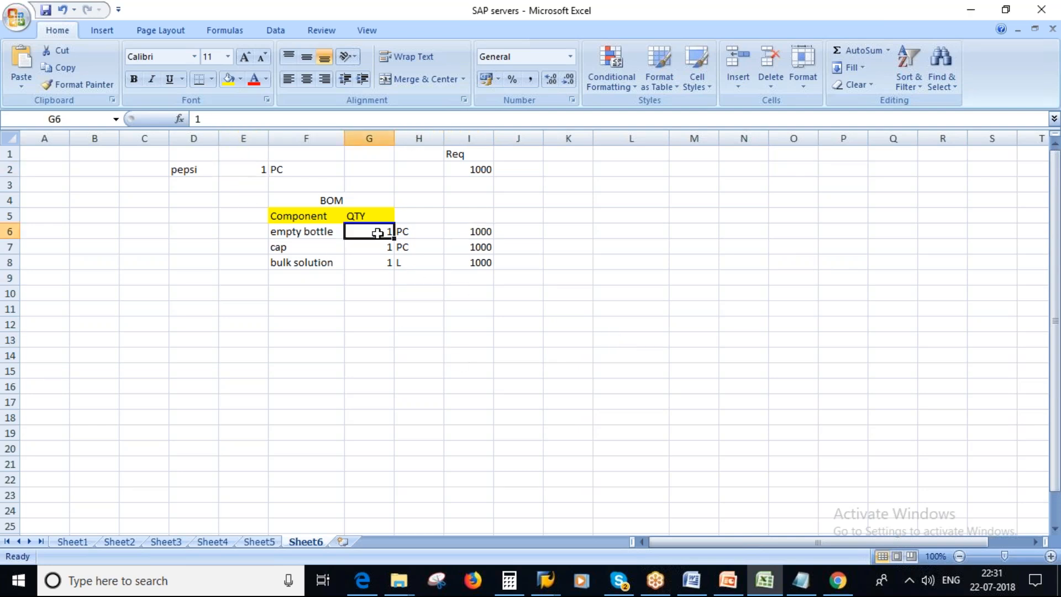
click(378, 248)
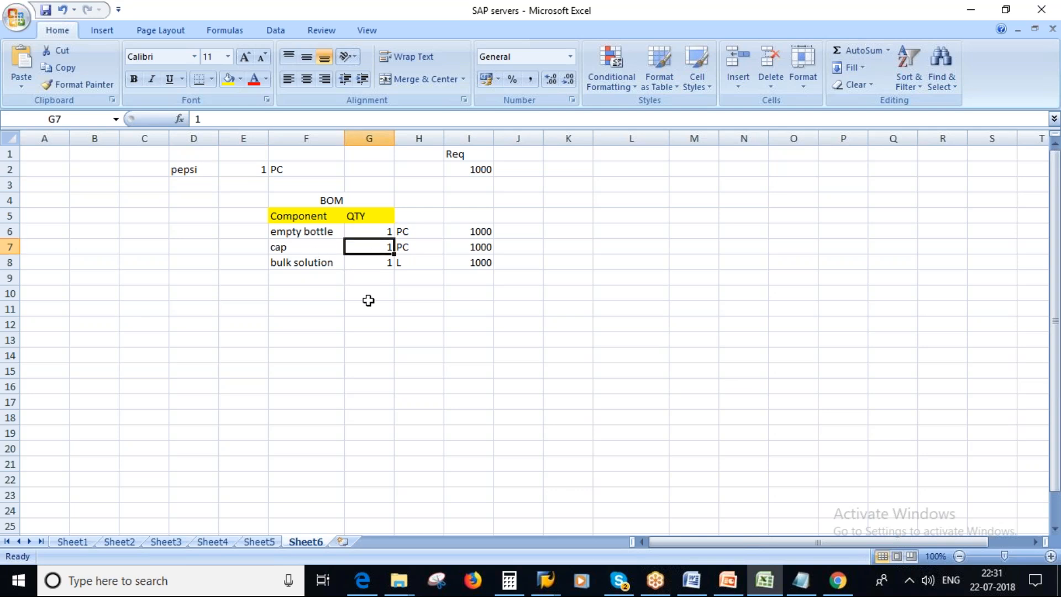
click(367, 265)
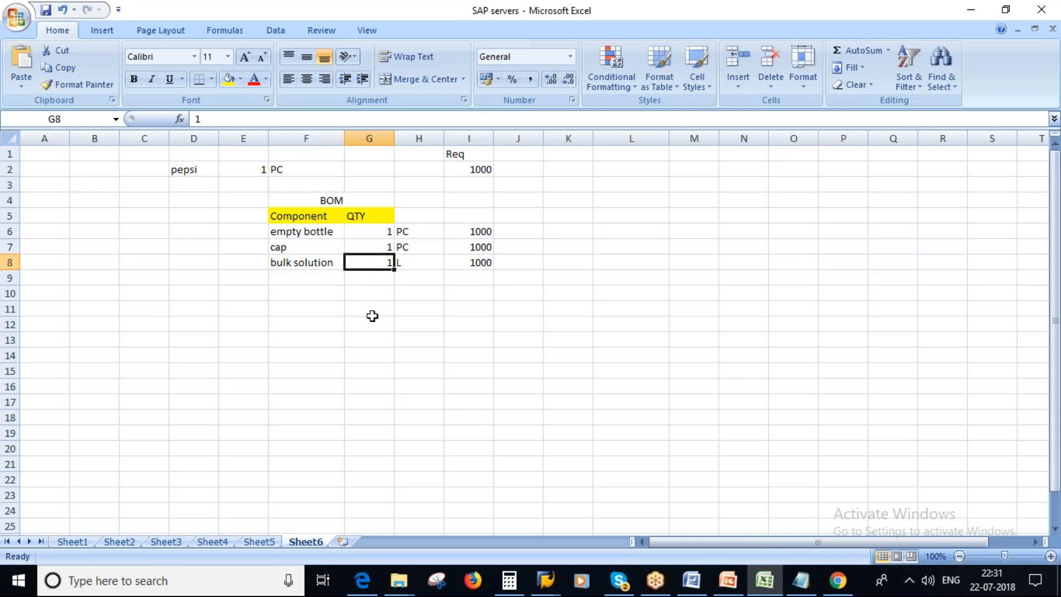
click(470, 168)
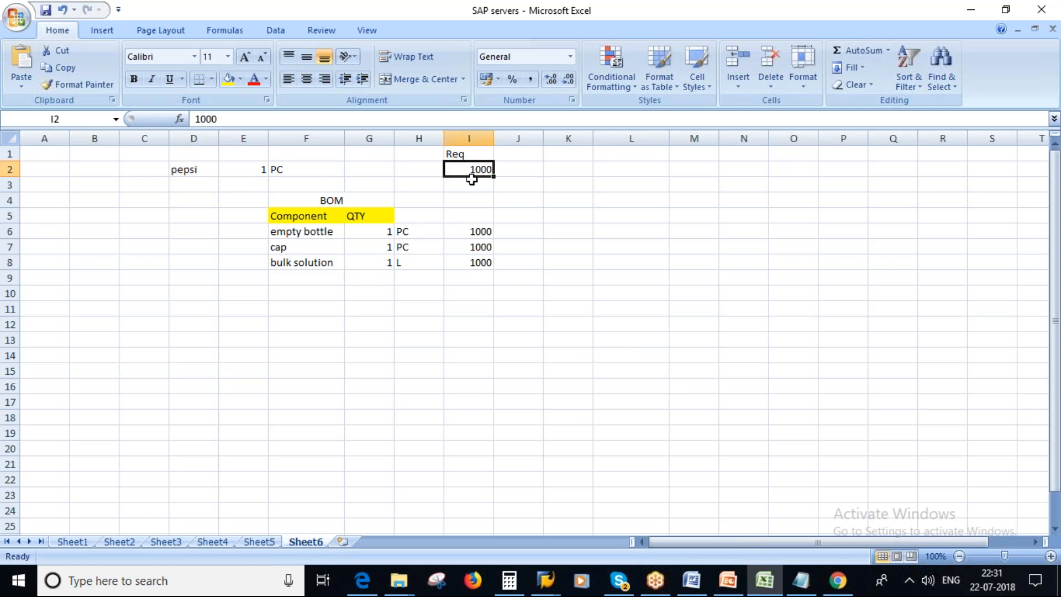
drag(479, 231, 481, 261)
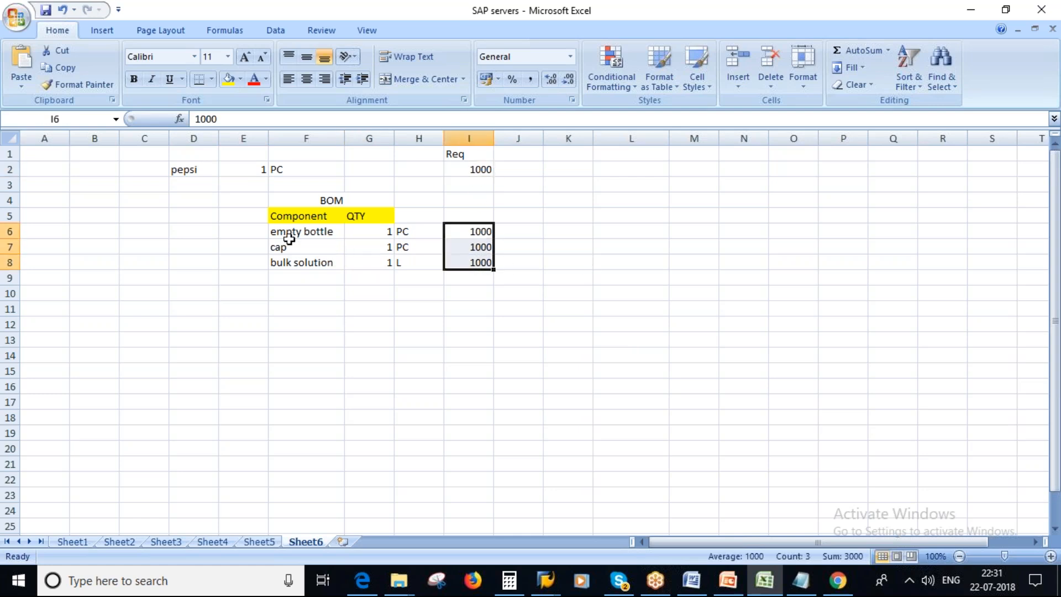
drag(480, 232, 480, 261)
Switch to SAP, leave the planned independent requirements creation screen and start transaction MD02.
click(546, 580)
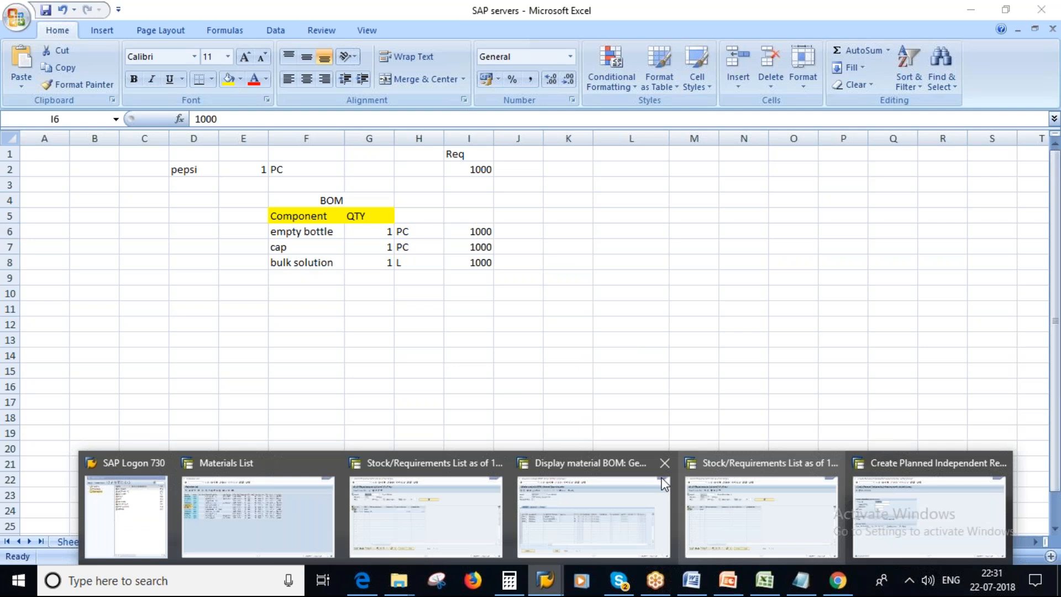
click(934, 497)
click(207, 43)
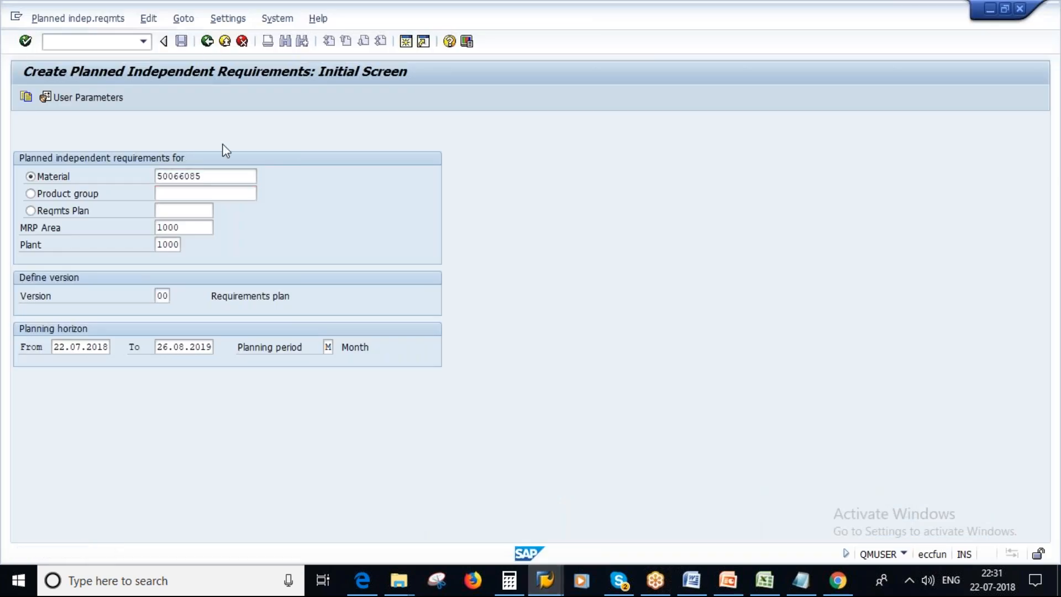
text(m)
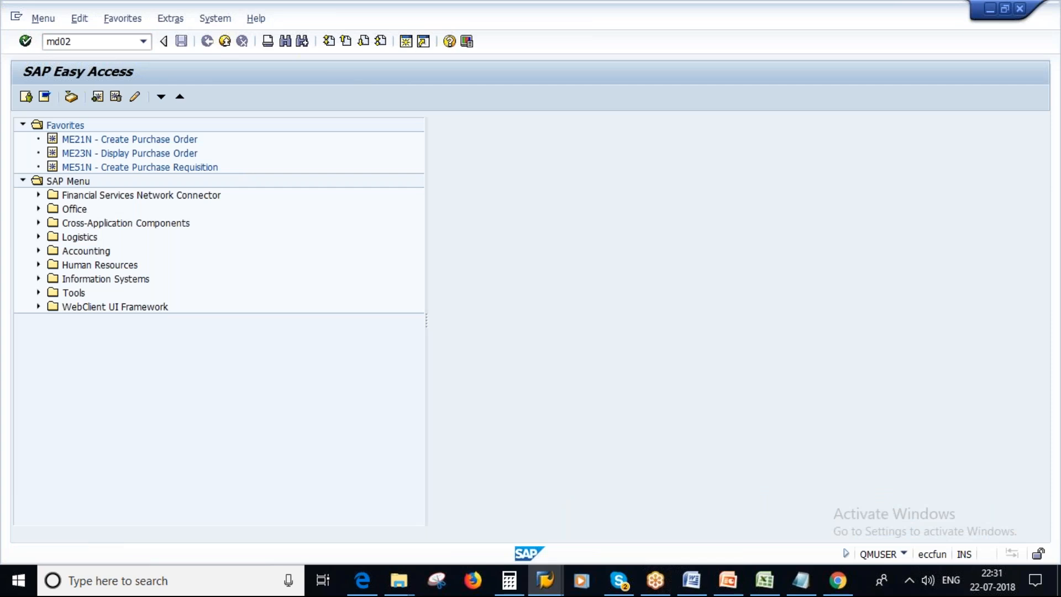
text(d02)
key(Return)
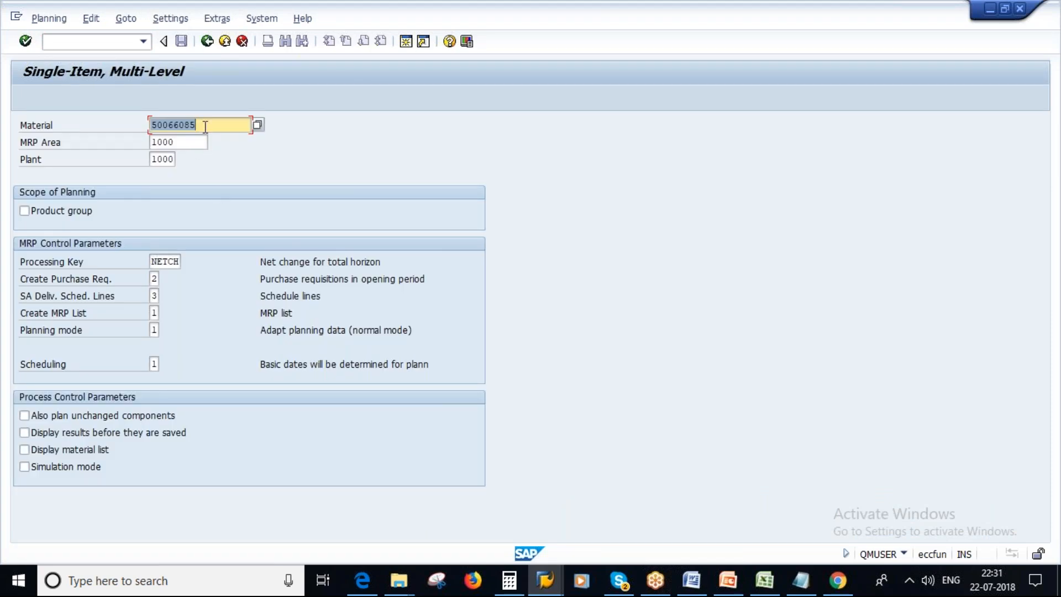
Close the material BOM display session and bring up the stock/requirements list for Pepsi 1L Bottle.
click(545, 583)
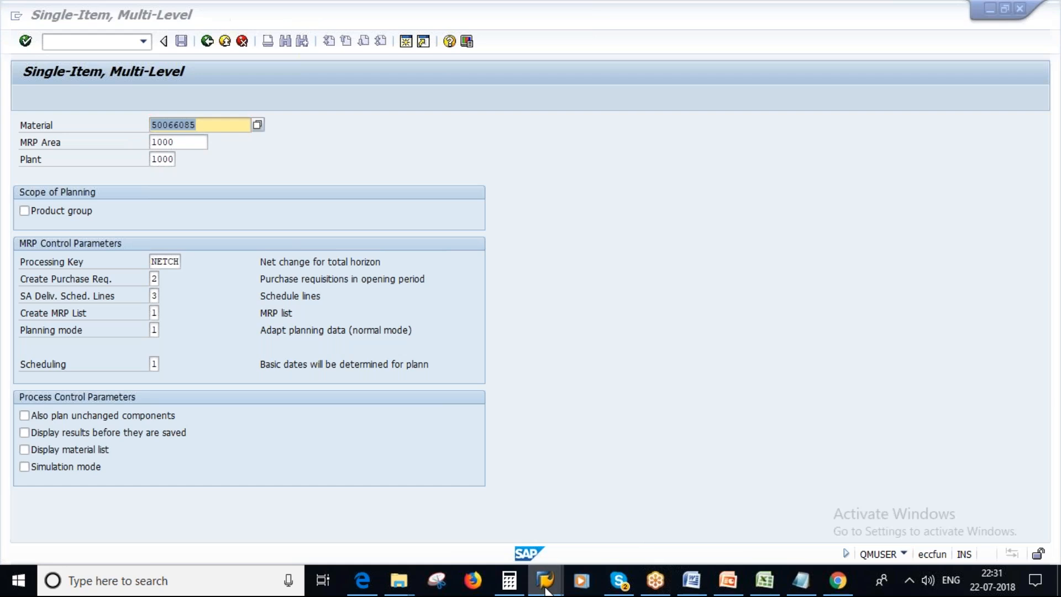
right_click(545, 581)
click(547, 585)
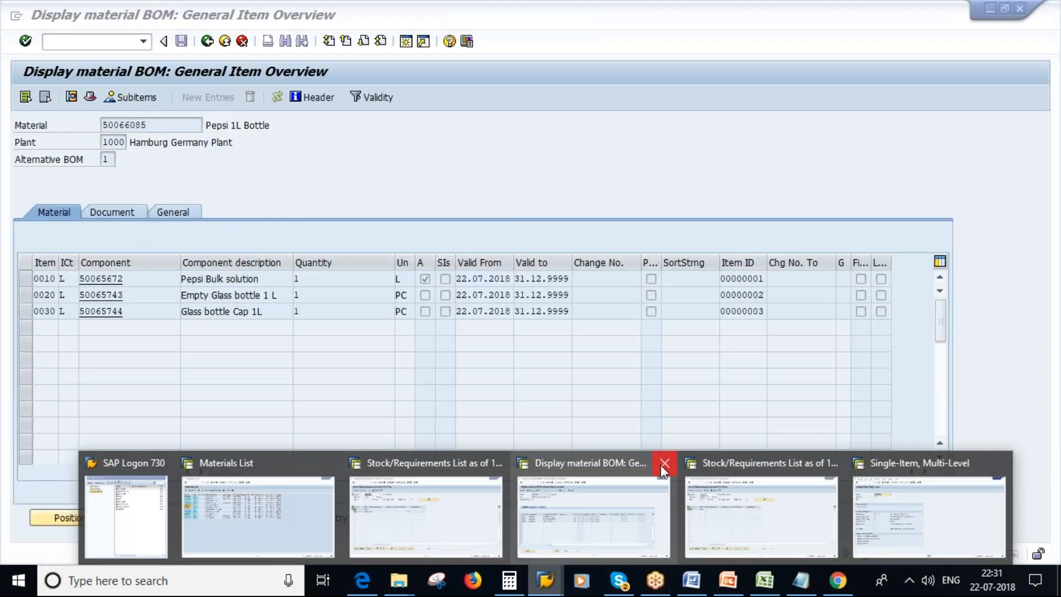
click(662, 464)
click(549, 491)
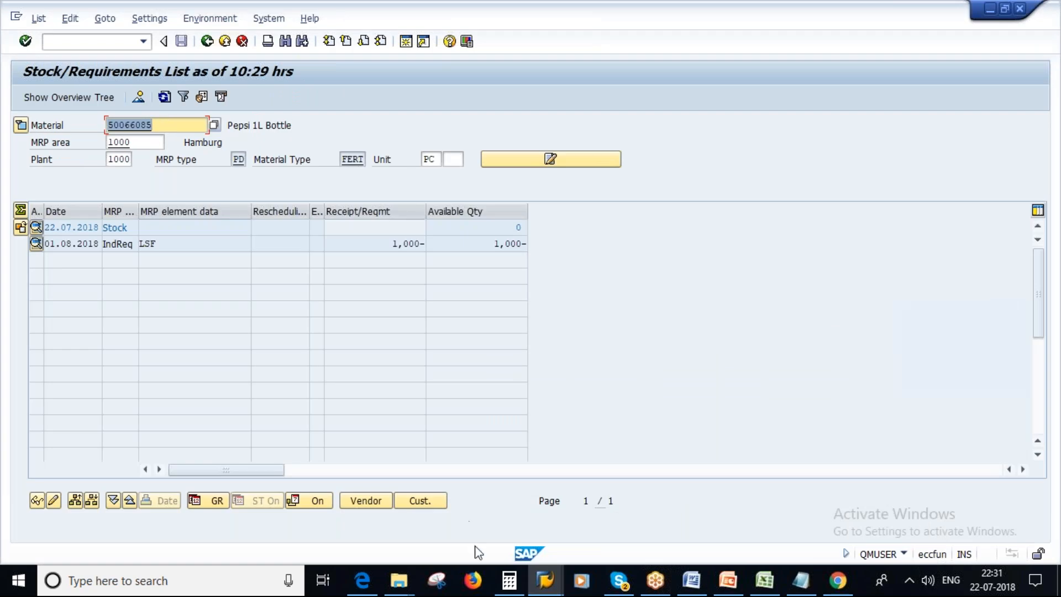
In the Single-Item, Multi-Level session, set Create Purchase Req. to 1 and run the planning for material 50066085.
click(552, 581)
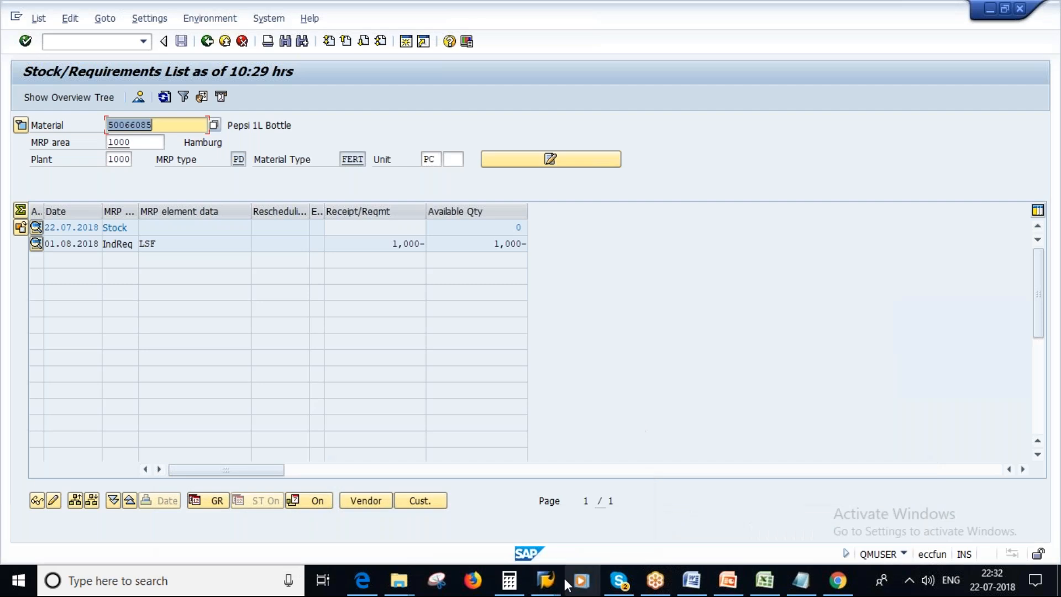
click(549, 579)
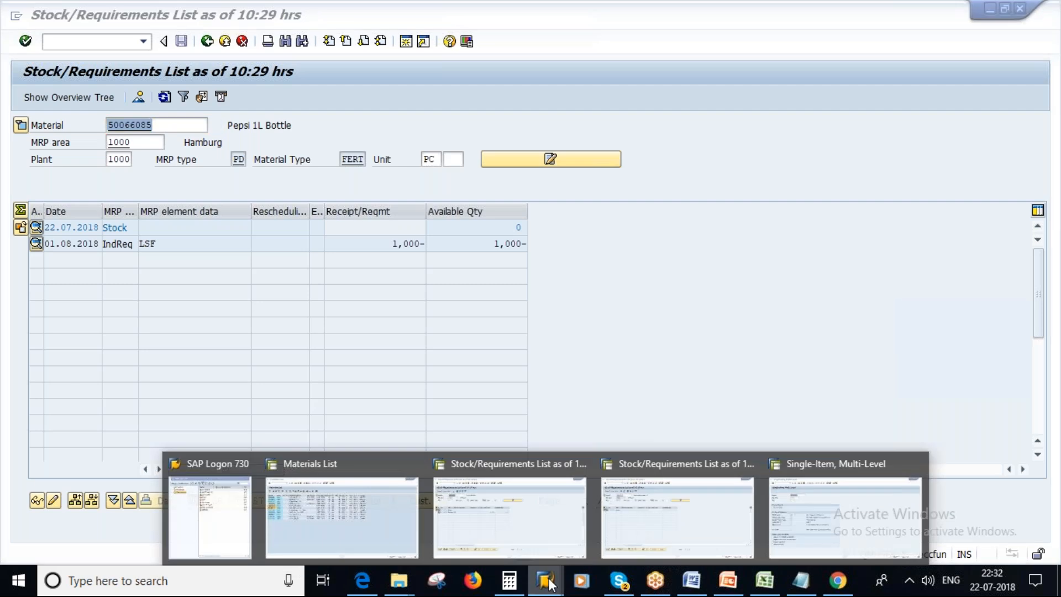
right_click(836, 517)
click(476, 272)
click(154, 279)
key(Return)
key(Return)
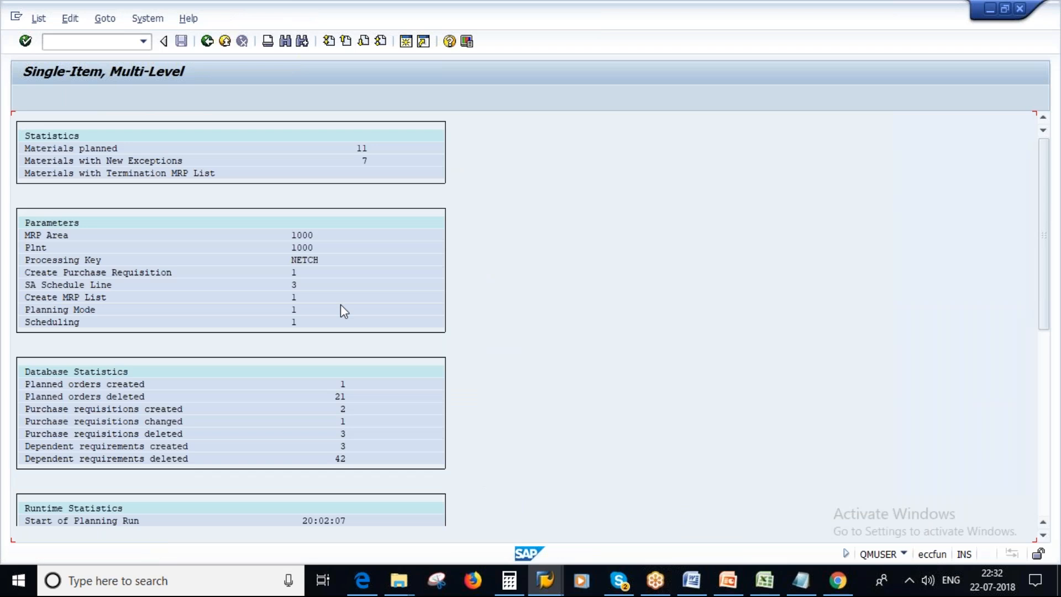
Switch back to the stock/requirements list for Pepsi 1L Bottle and refresh it.
right_click(543, 586)
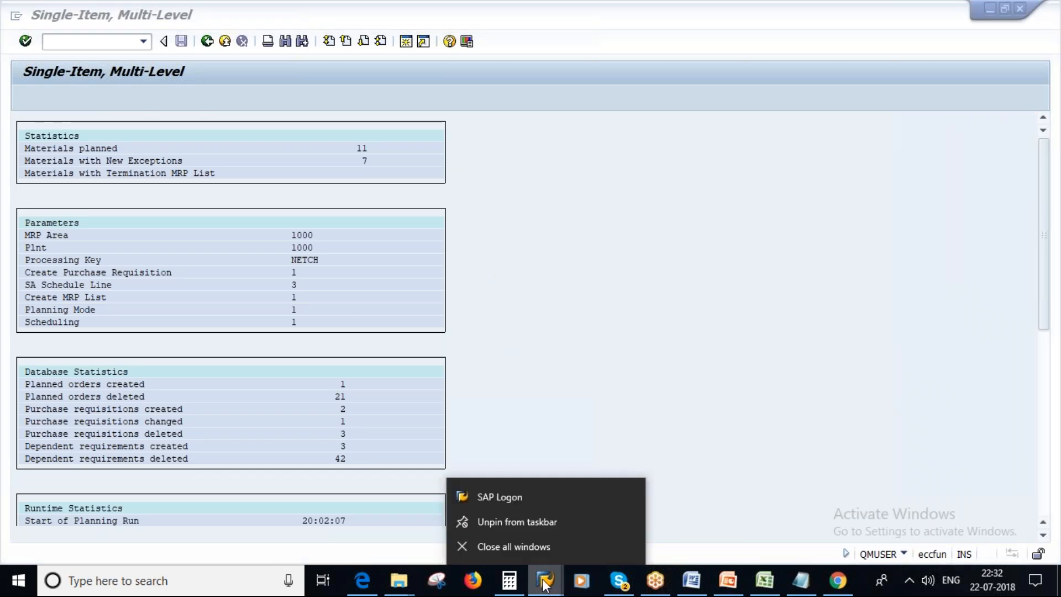
click(543, 586)
click(502, 514)
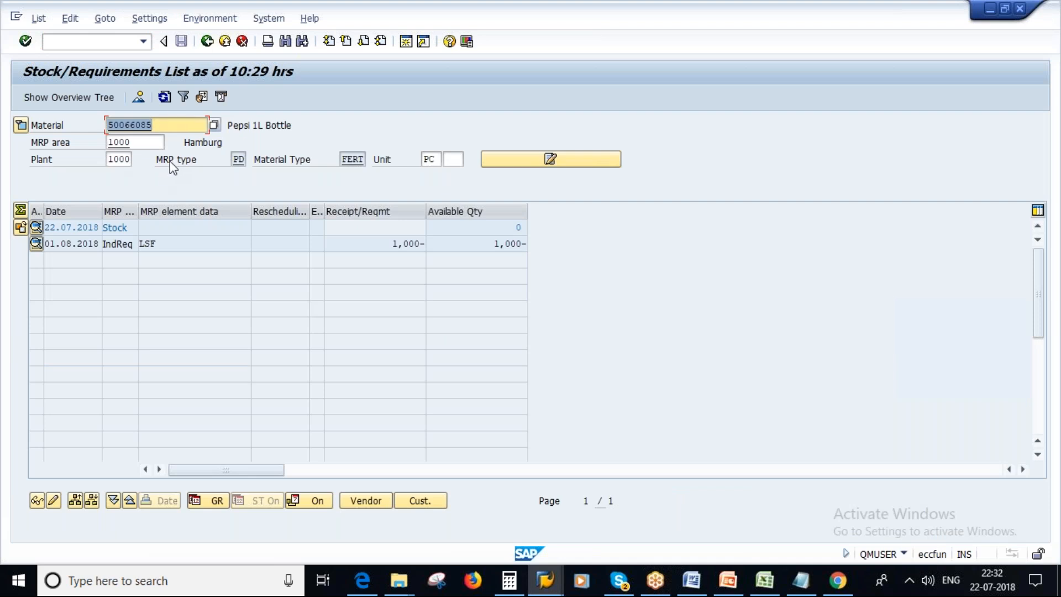
click(166, 97)
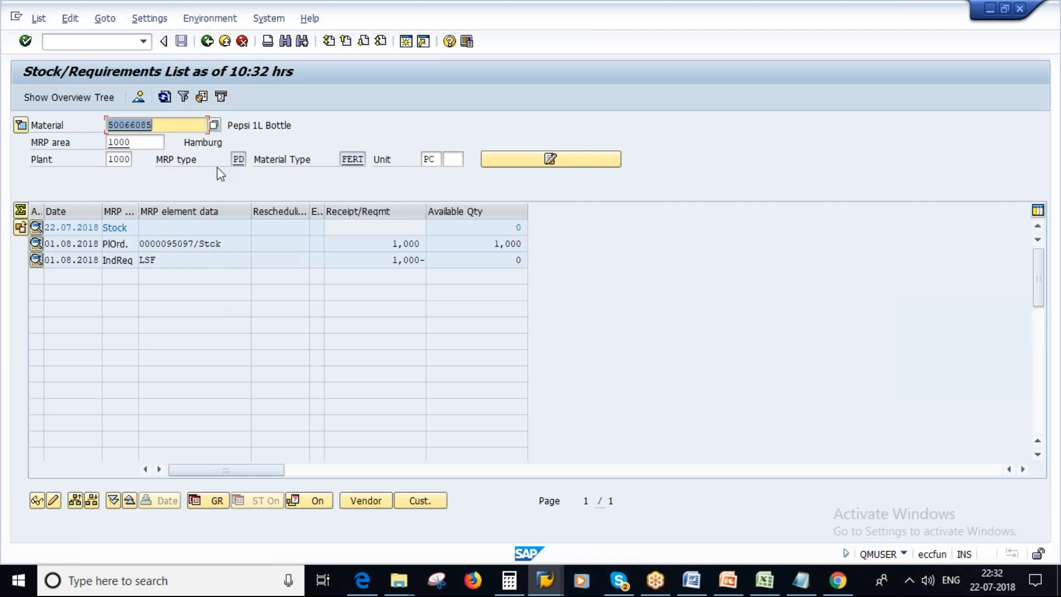
Examine the available stock, the independent requirement and the planned order quantity for Pepsi 1L Bottle.
click(512, 227)
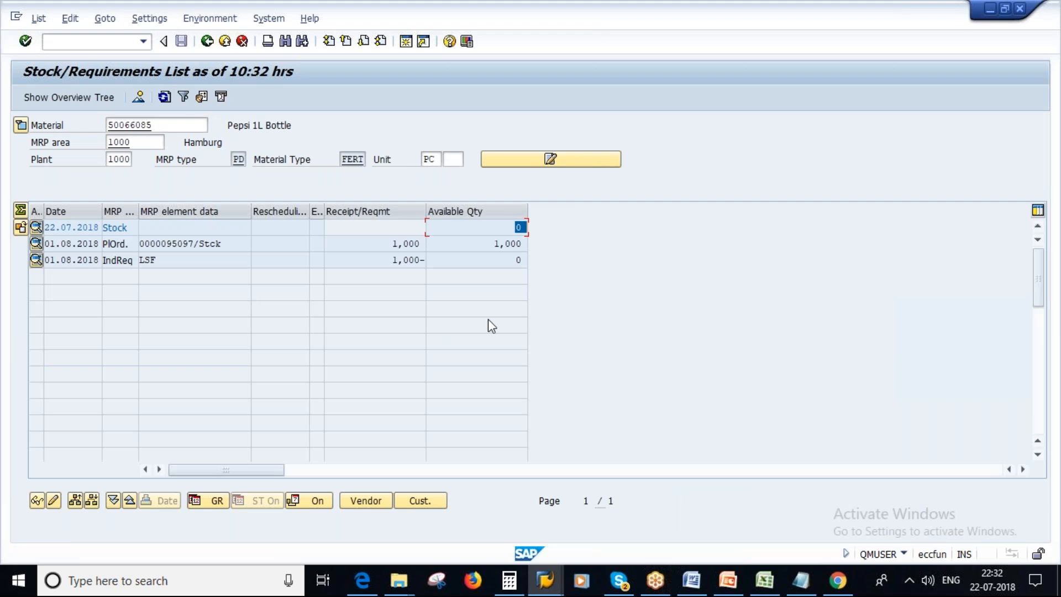
drag(394, 259, 434, 243)
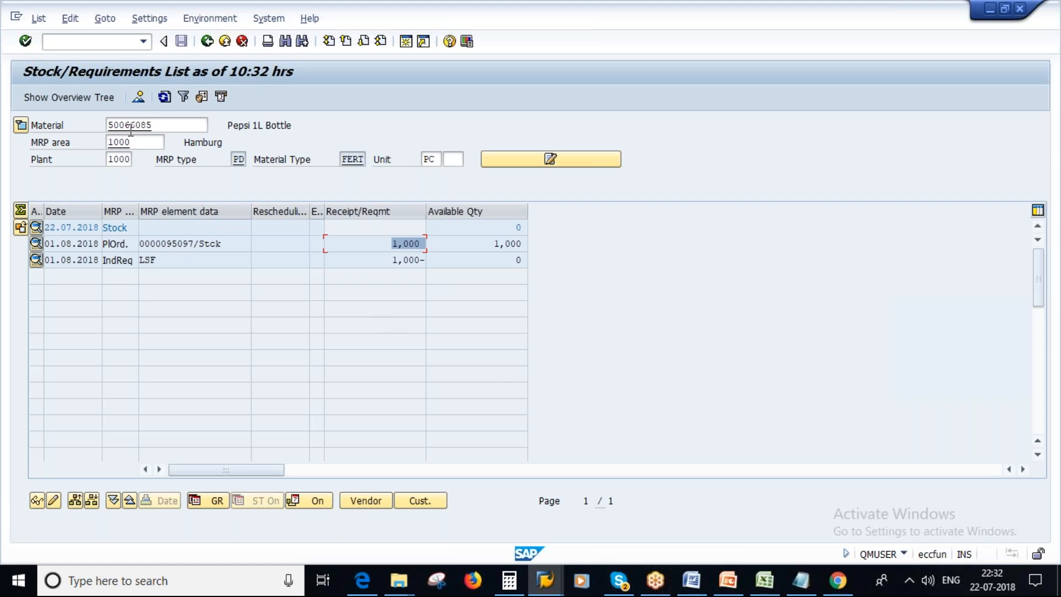
click(160, 125)
drag(160, 125, 109, 123)
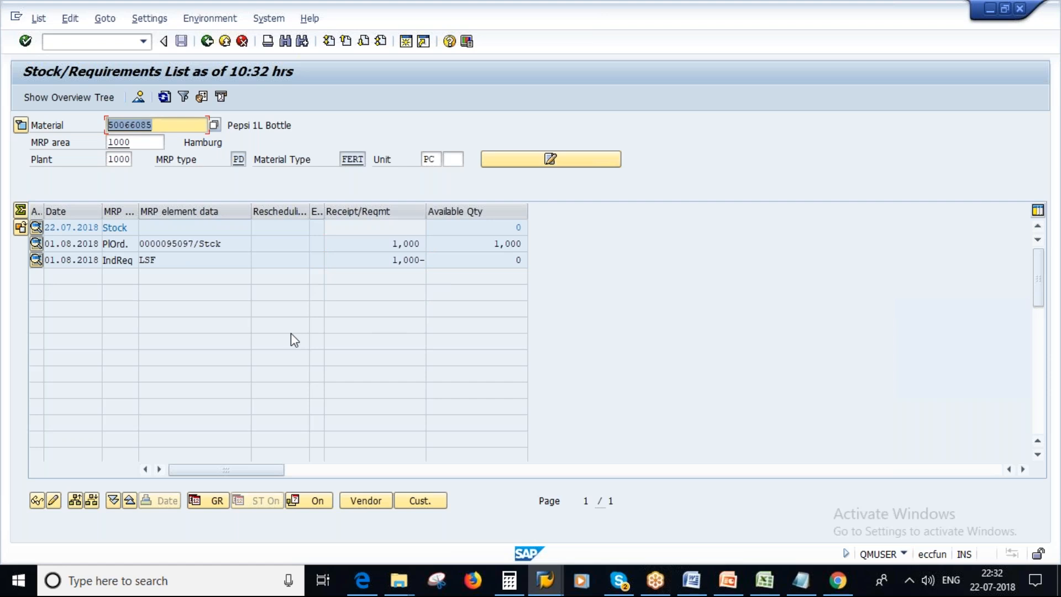
click(392, 246)
drag(393, 247, 445, 246)
Examine the planned order's additional data and its receipt quantity for Pepsi 1L Bottle.
drag(191, 246, 160, 246)
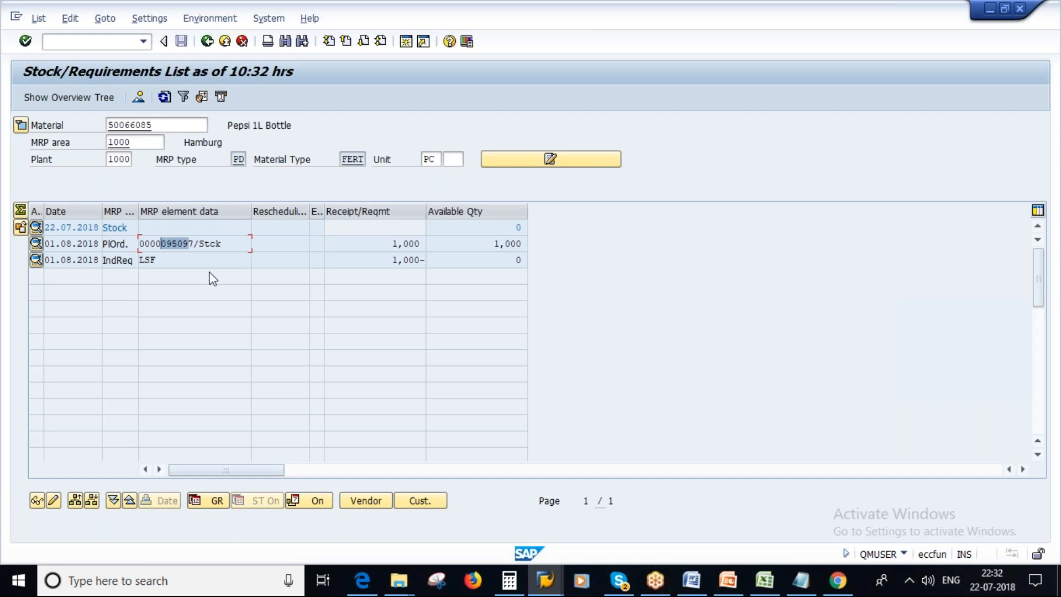
double_click(173, 243)
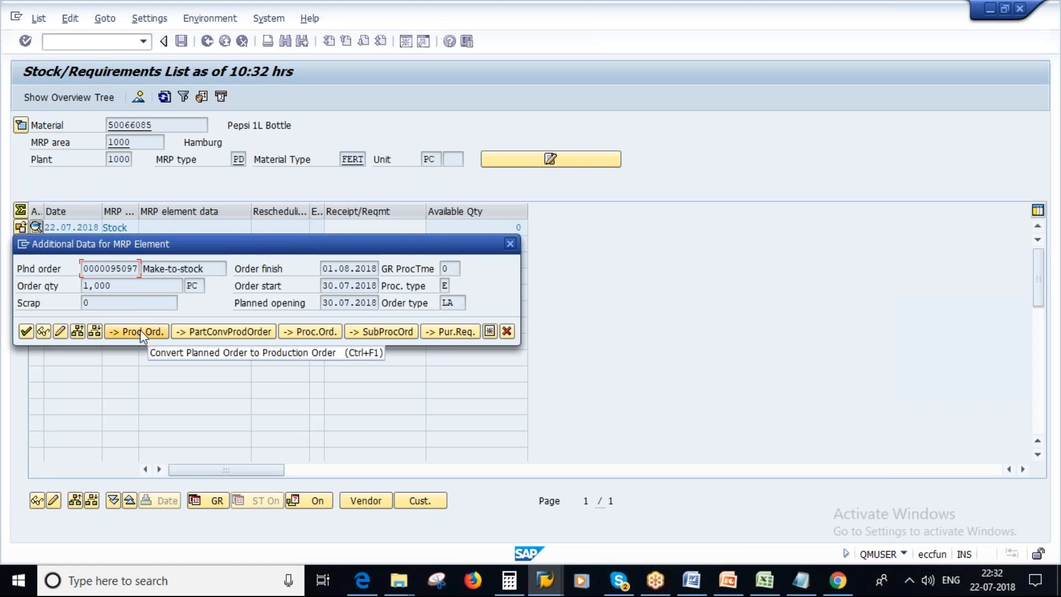
click(507, 331)
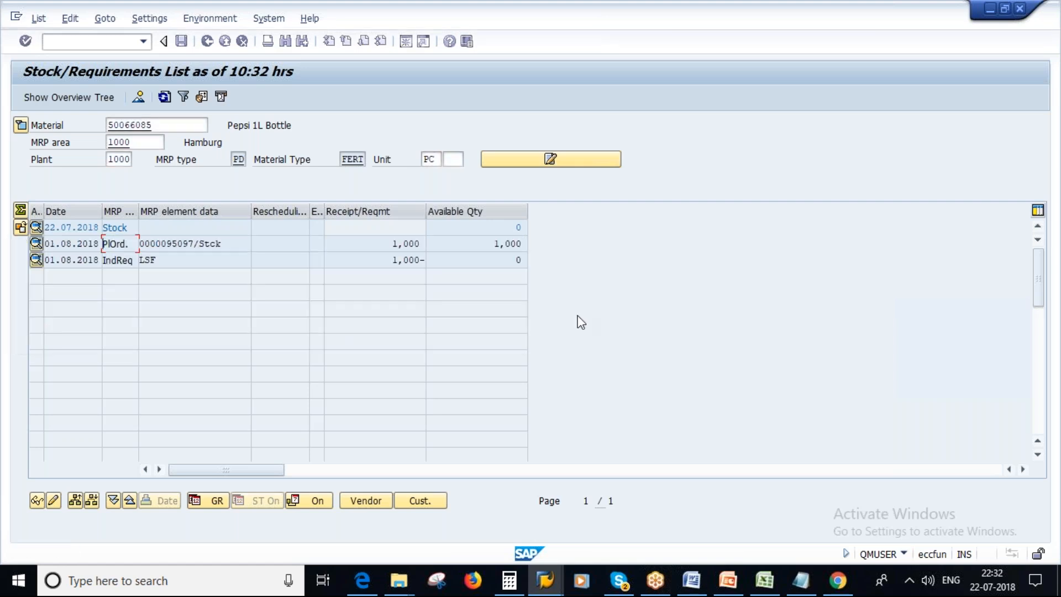
drag(393, 244, 442, 242)
Switch to the stock/requirements list for Empty Glass bottle 1 L and refresh it.
click(550, 591)
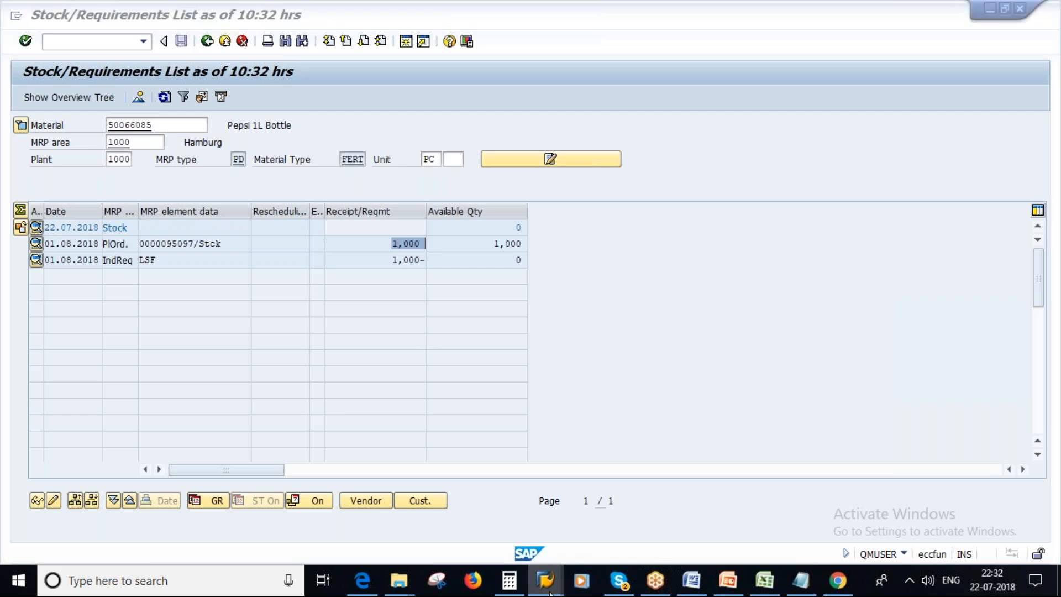
click(657, 497)
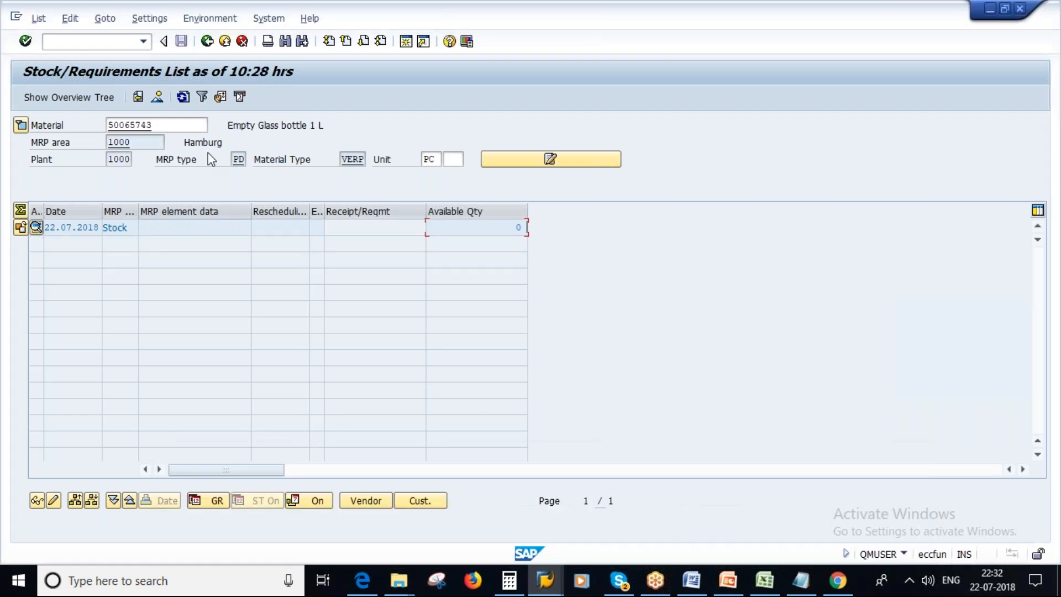
drag(108, 125, 342, 118)
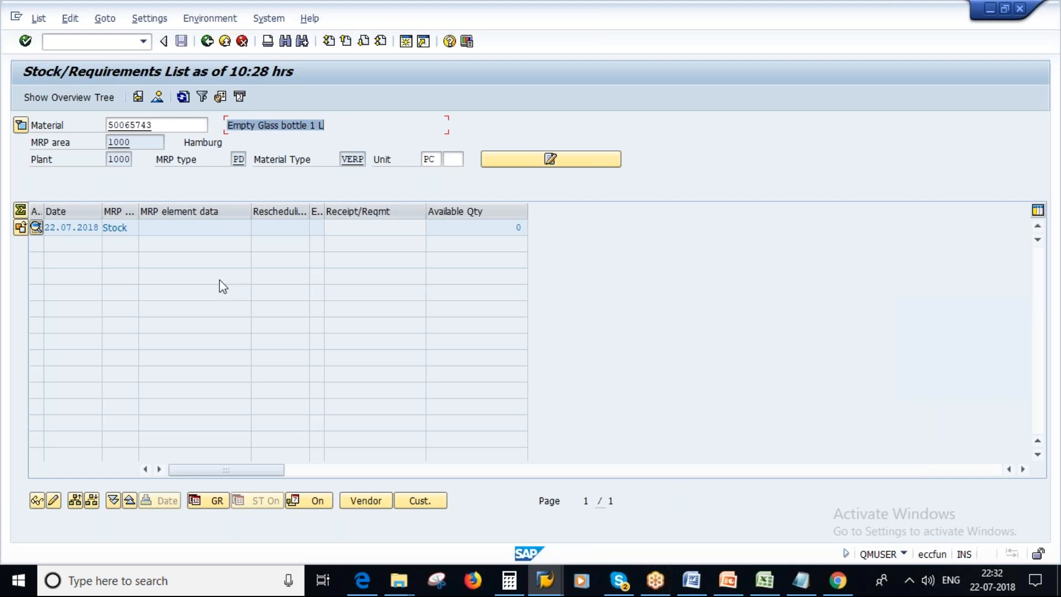
click(183, 97)
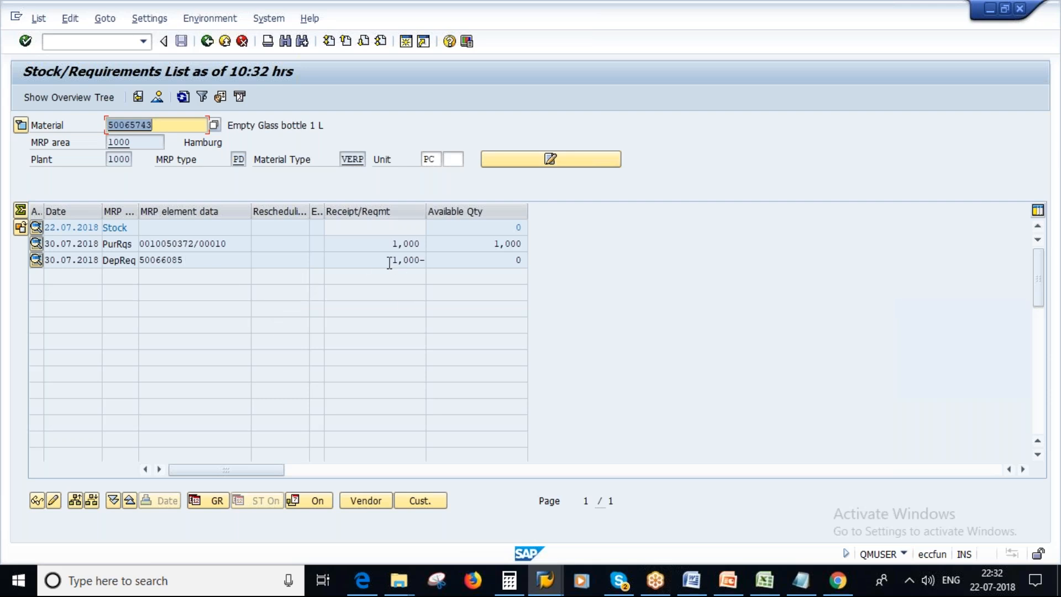
Examine the dependent requirement's details and quantity and the available stock for Empty Glass bottle 1 L.
double_click(390, 260)
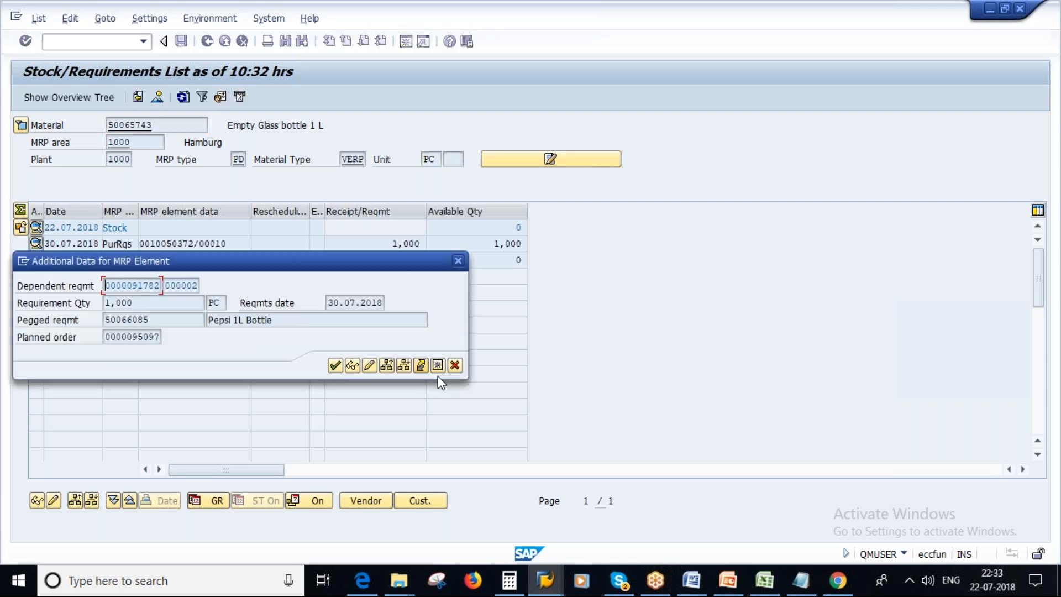
click(455, 366)
drag(393, 260, 422, 264)
drag(515, 228, 526, 227)
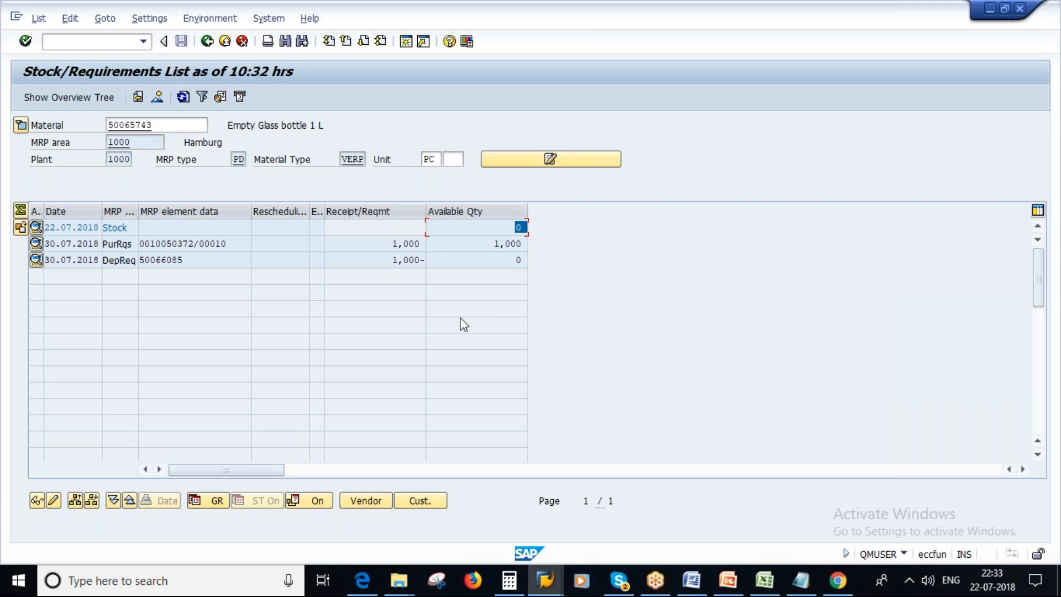
Examine the purchase requisition's element type, quantity and additional data for Empty Glass bottle 1 L.
drag(241, 243, 144, 243)
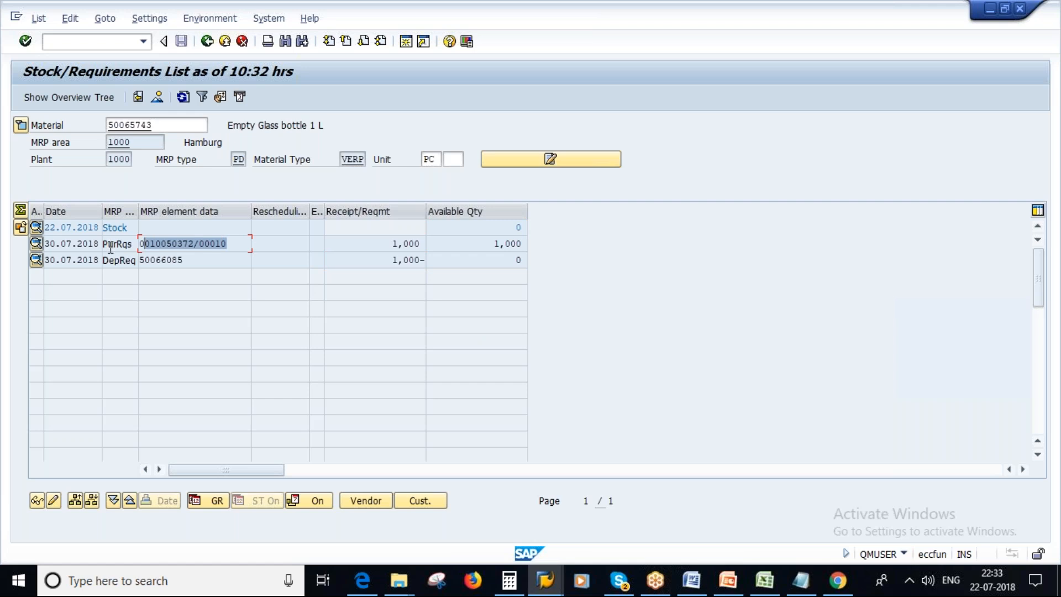
drag(136, 243, 102, 243)
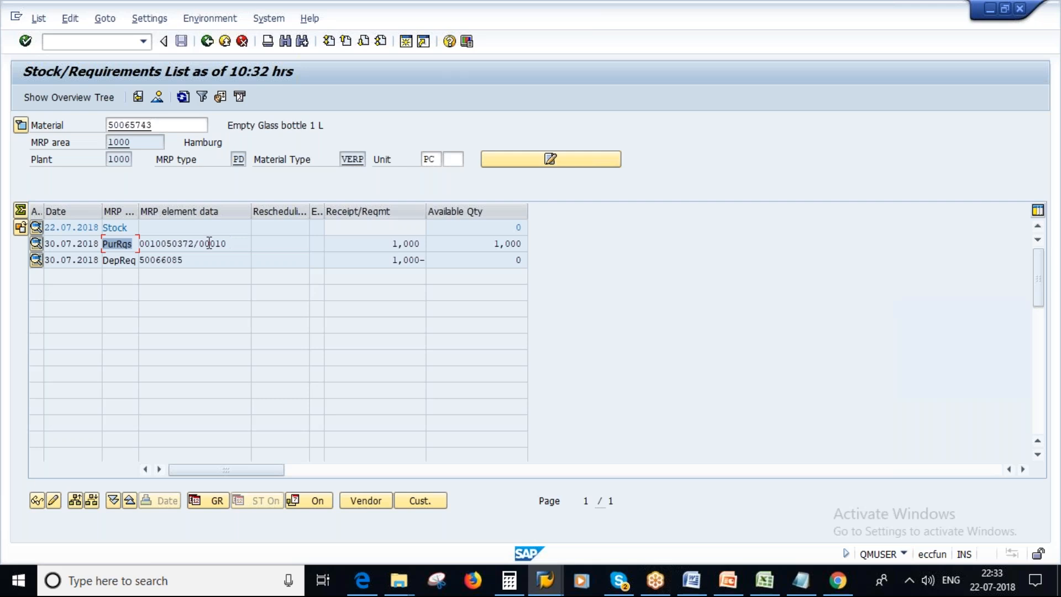
drag(392, 243, 455, 243)
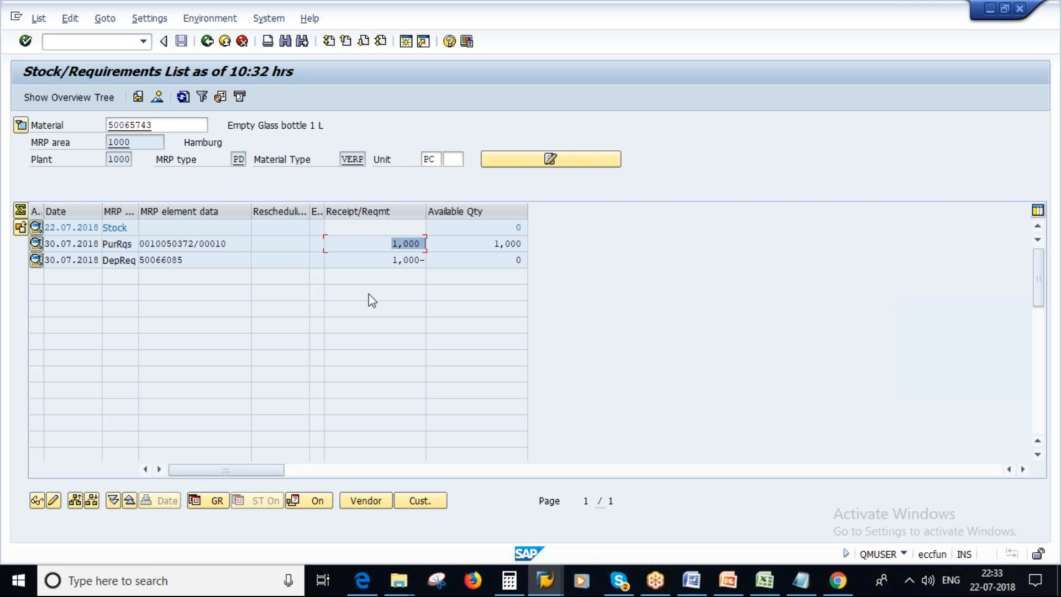
click(196, 244)
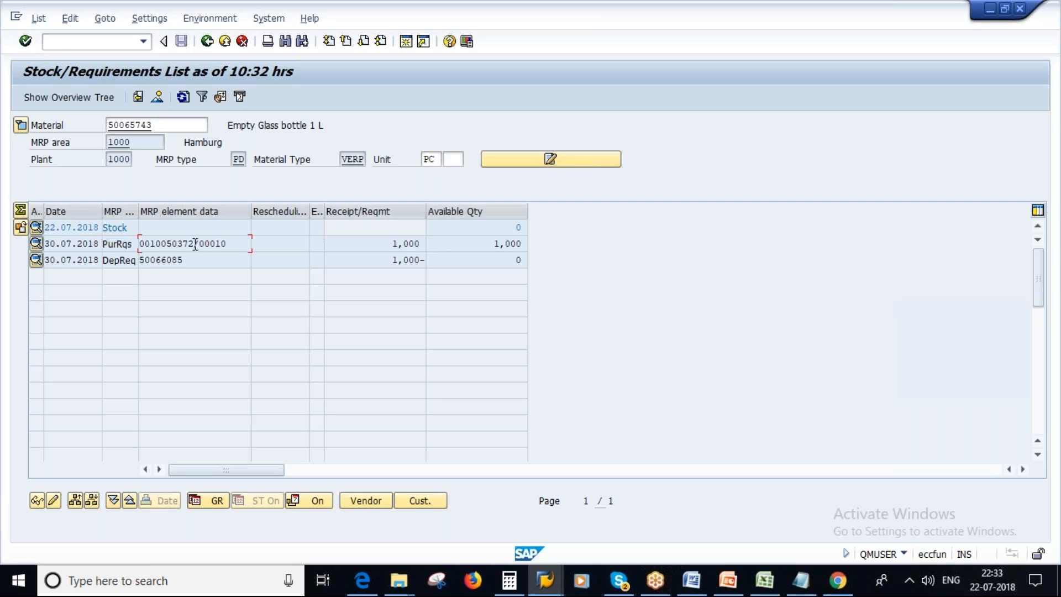
double_click(195, 244)
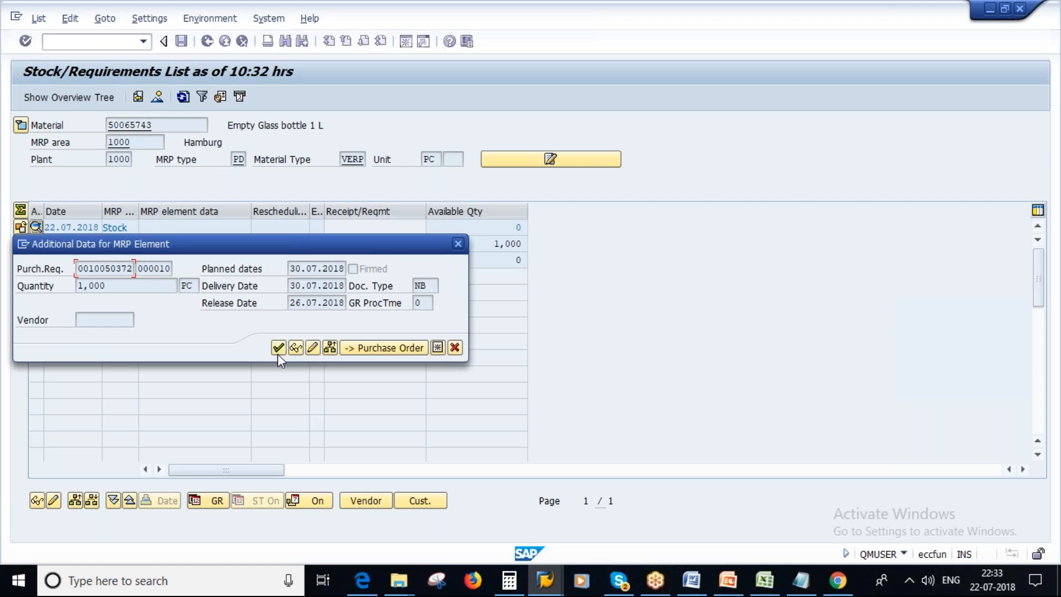
drag(301, 243, 419, 280)
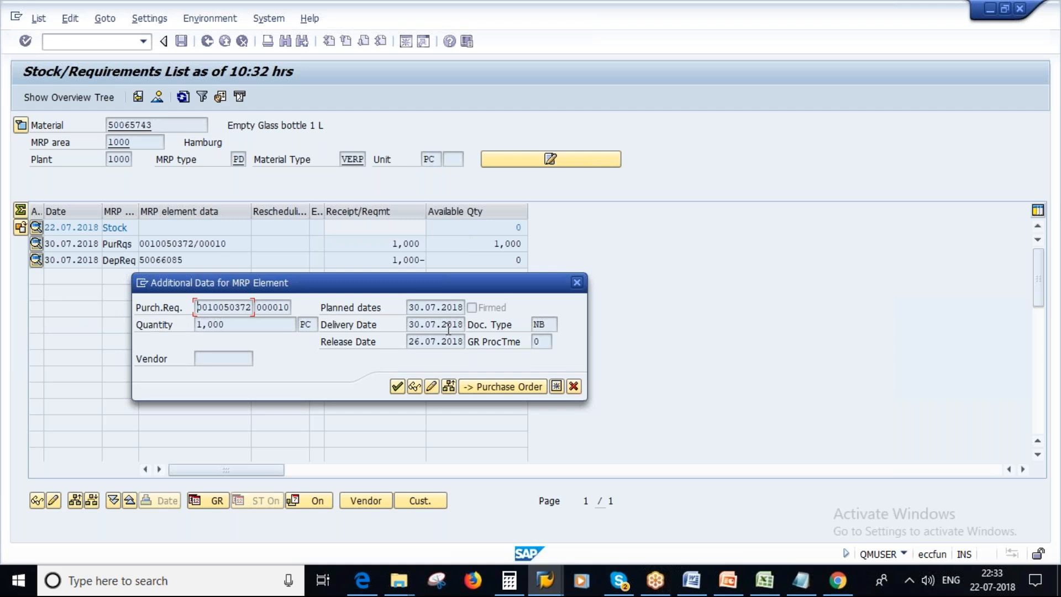
click(574, 385)
Switch to Notepad and add the heading "PR" a few lines below the material number.
click(800, 589)
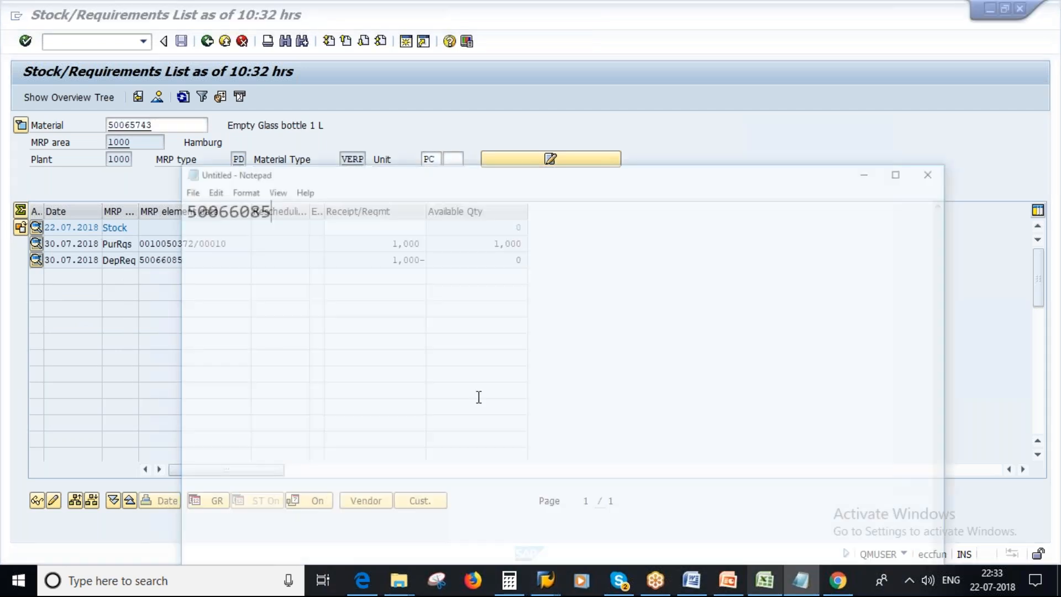
click(251, 244)
key(Return)
key(Return)
key(Return)
key(Caps_Lock)
text(PR)
key(Return)
key(Return)
Add the line "Manual - ME51N" under the PR heading.
key(Caps_Lock)
key(Caps_Lock)
text(MANUA)
key(BackSpace)
key(BackSpace)
key(BackSpace)
key(BackSpace)
key(Caps_Lock)
text(anual -)
key(Caps_Lock)
text(ME51N)
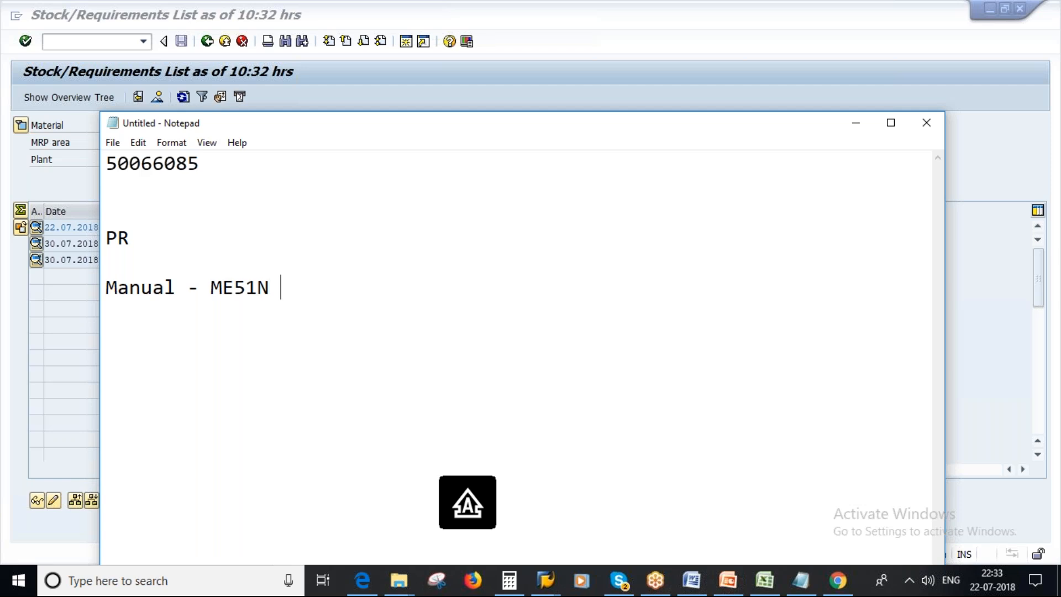
key(Return)
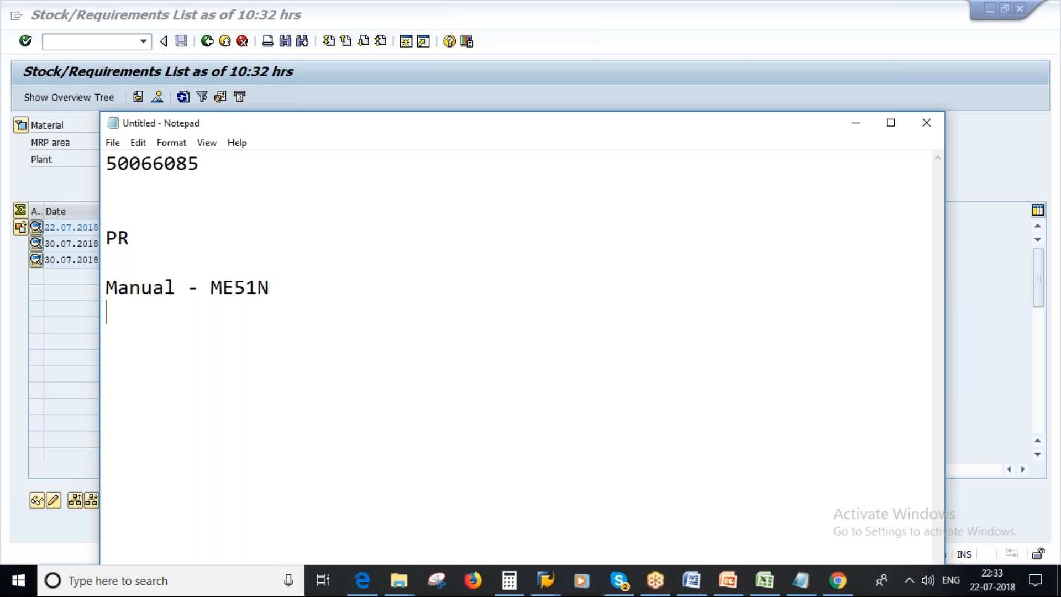
Add the line "Automatically - MRP" below the manual entry.
key(Caps_Lock)
text(mrp)
key(BackSpace)
key(BackSpace)
key(BackSpace)
key(BackSpace)
key(Caps_Lock)
text(MRP)
key(Left)
key(Left)
key(Left)
key(Left)
key(Caps_Lock)
key(Caps_Lock)
text(A)
key(Caps_Lock)
text(utomatica)
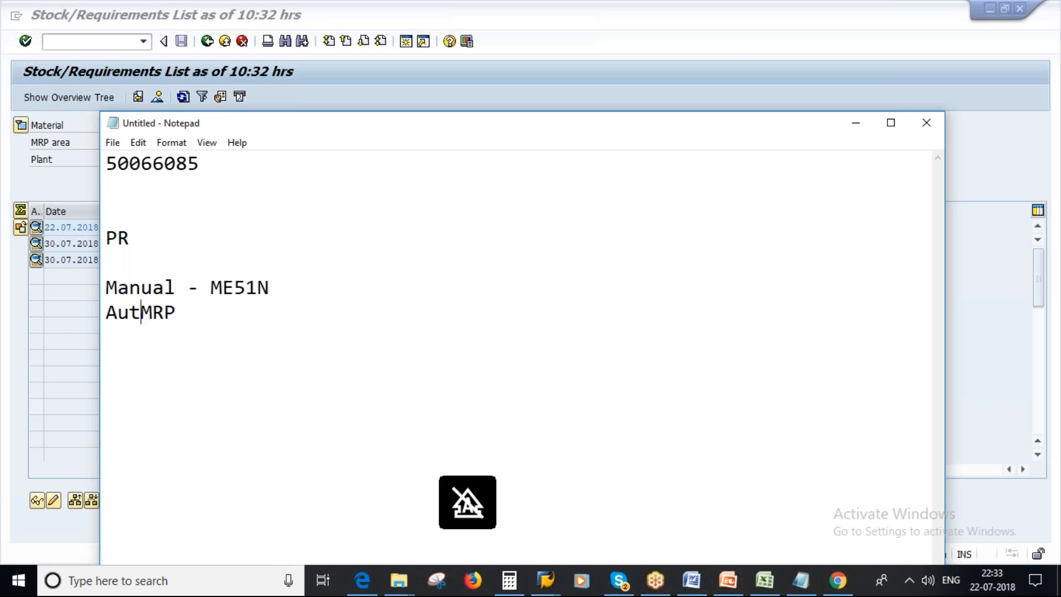
text(ll)
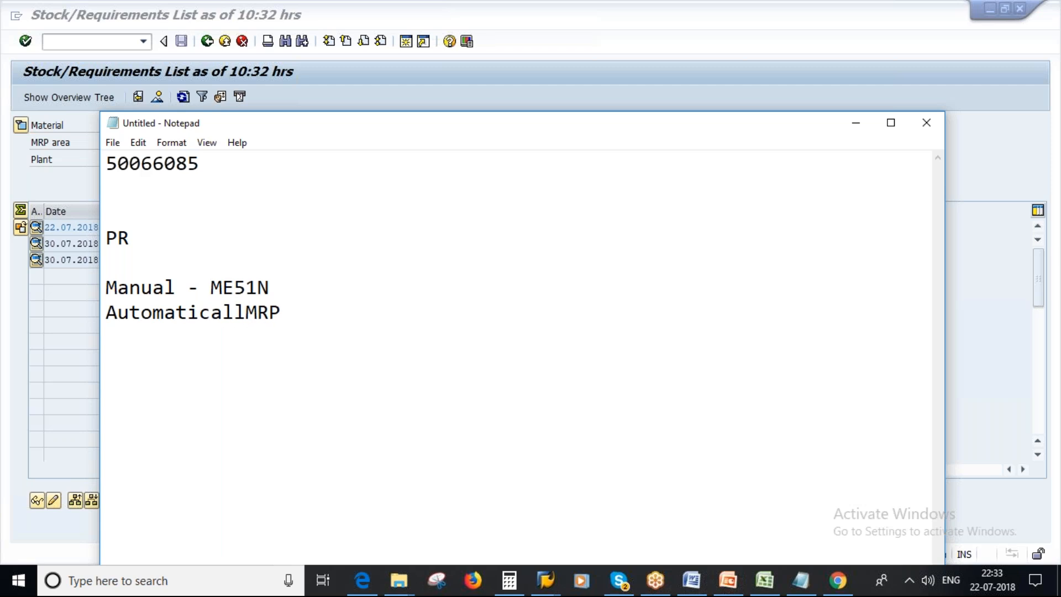
text(y -)
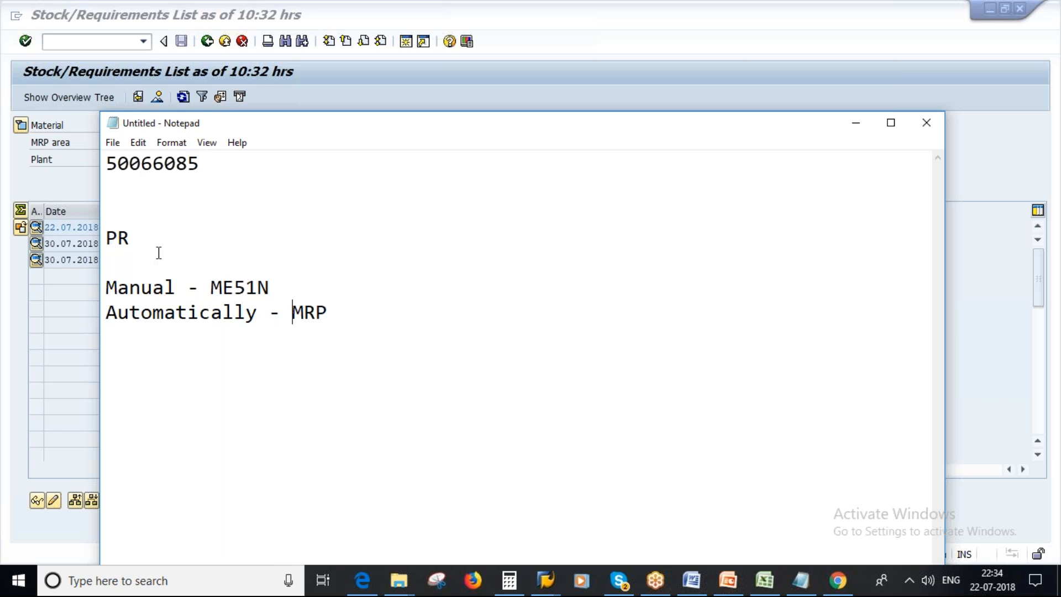
Point out the manual and automatic requisition lines in the notes by highlighting them.
double_click(274, 287)
drag(259, 287, 111, 283)
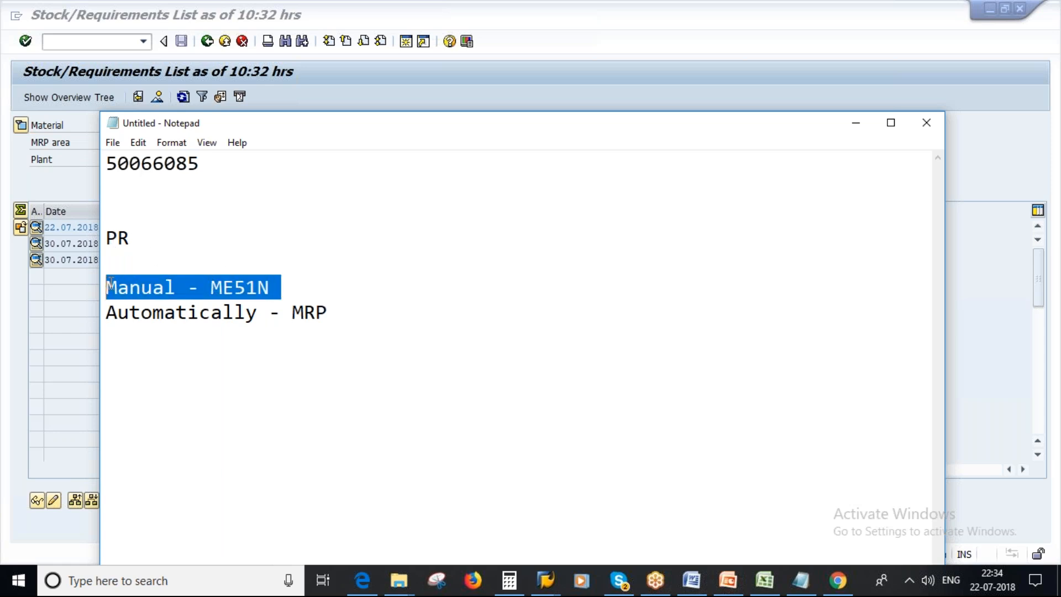
double_click(331, 311)
click(352, 324)
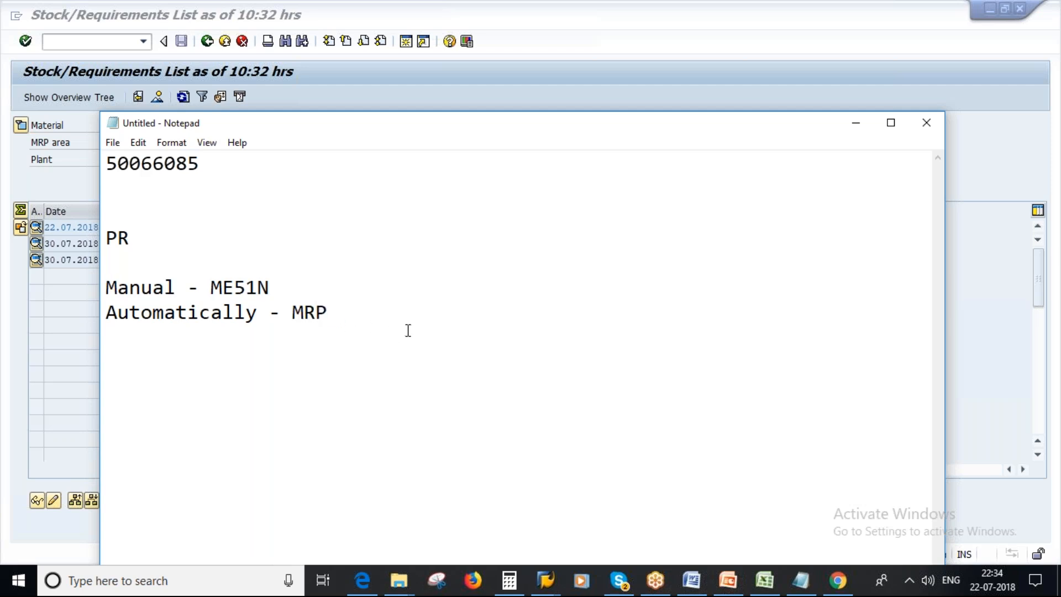
Switch back to SAP, display the purchase requisition for Empty Glass bottle 1 L and show the transaction code in the status bar.
key(alt+Tab)
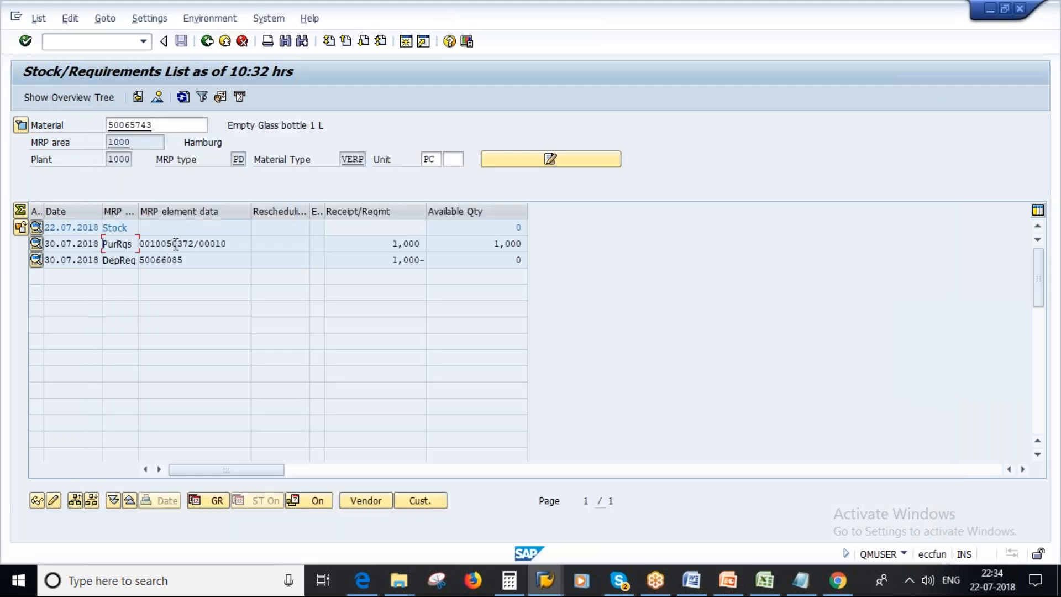
double_click(191, 244)
click(294, 345)
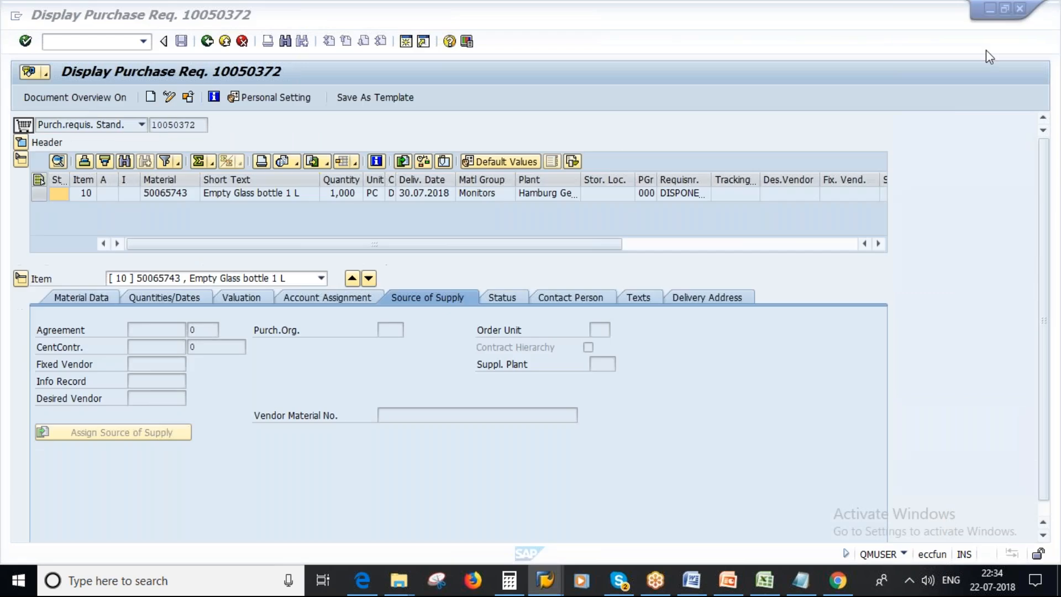
click(904, 555)
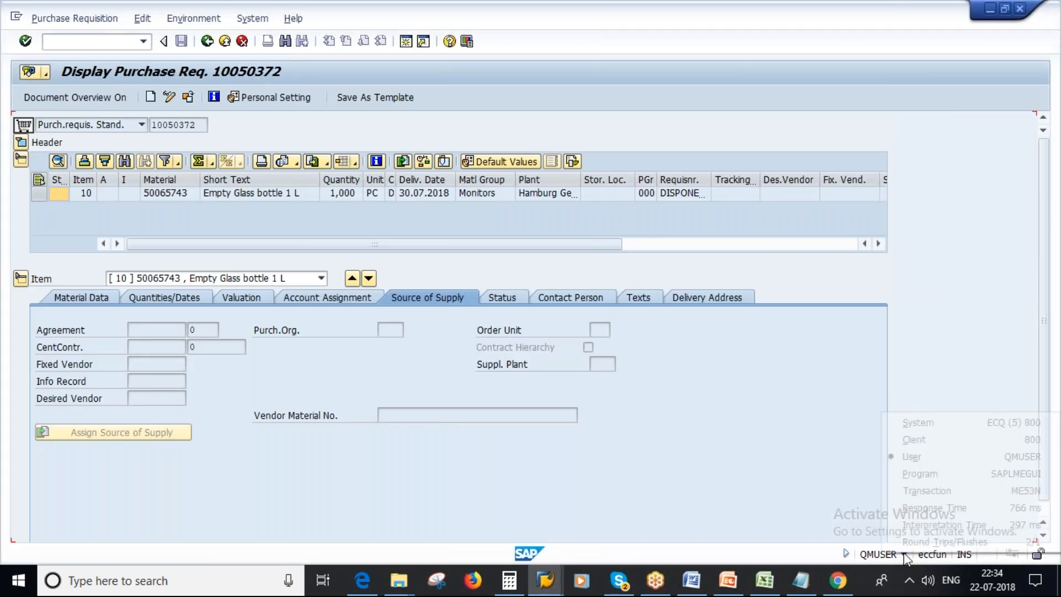
click(987, 493)
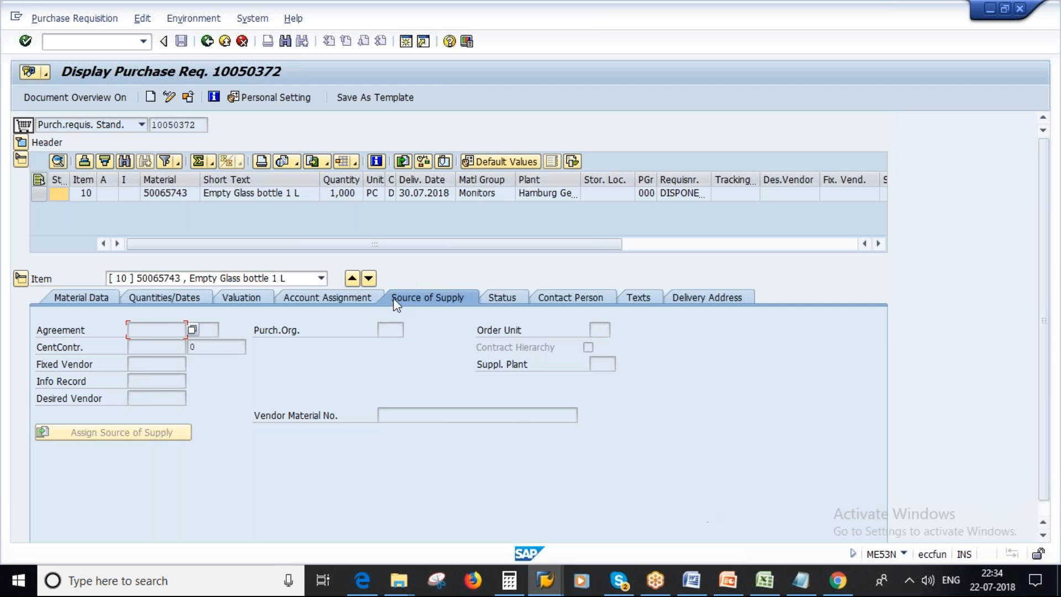
Review the requisition item's contact person and creation indicator details, and return to the stock/requirements list.
click(565, 293)
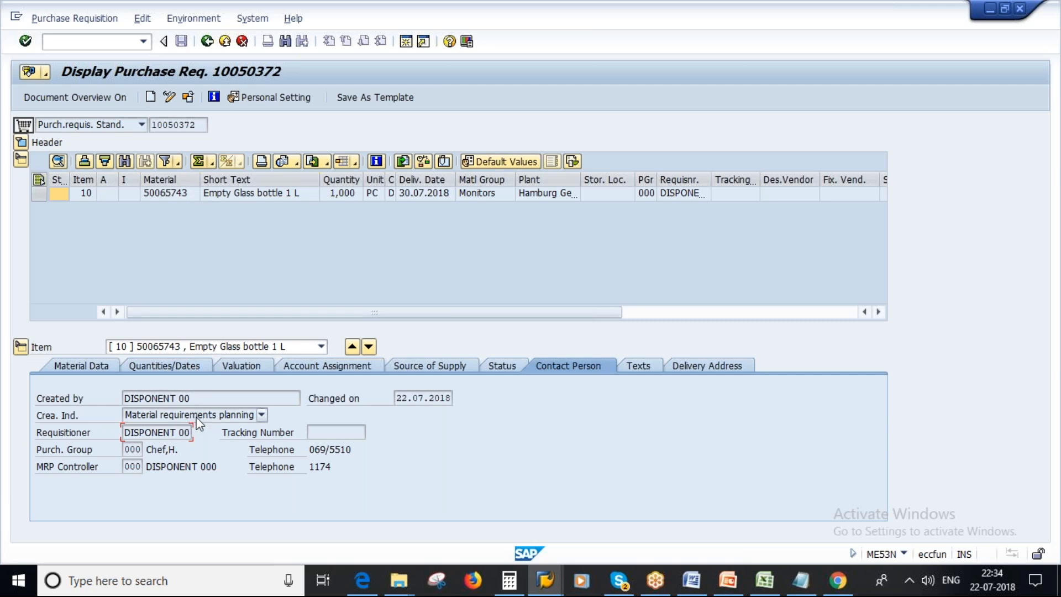
click(207, 41)
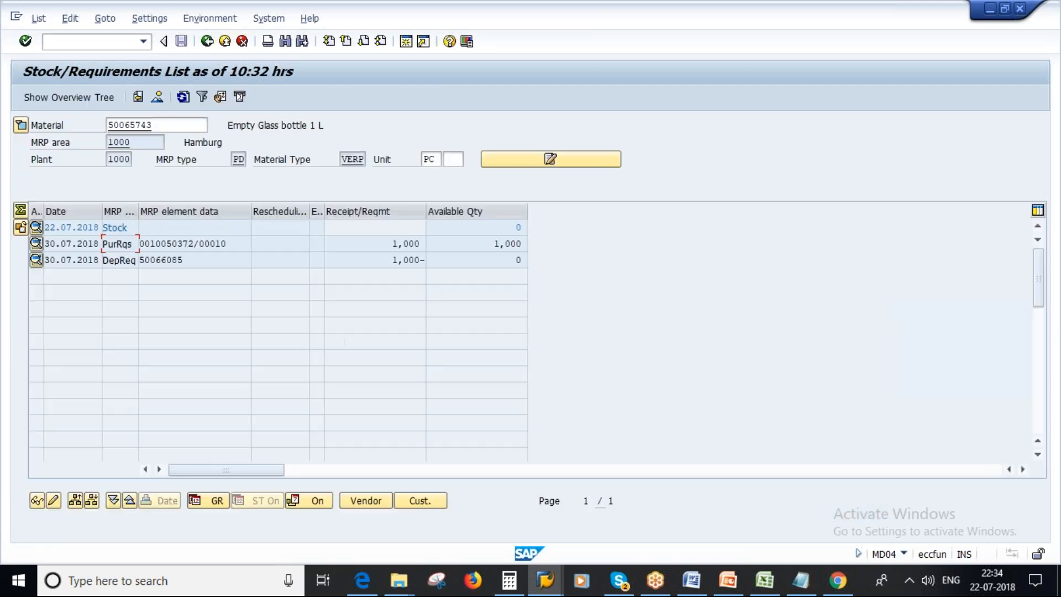
Start converting the Empty Glass bottle 1 L purchase requisition to a purchase order and leave without saving.
double_click(191, 243)
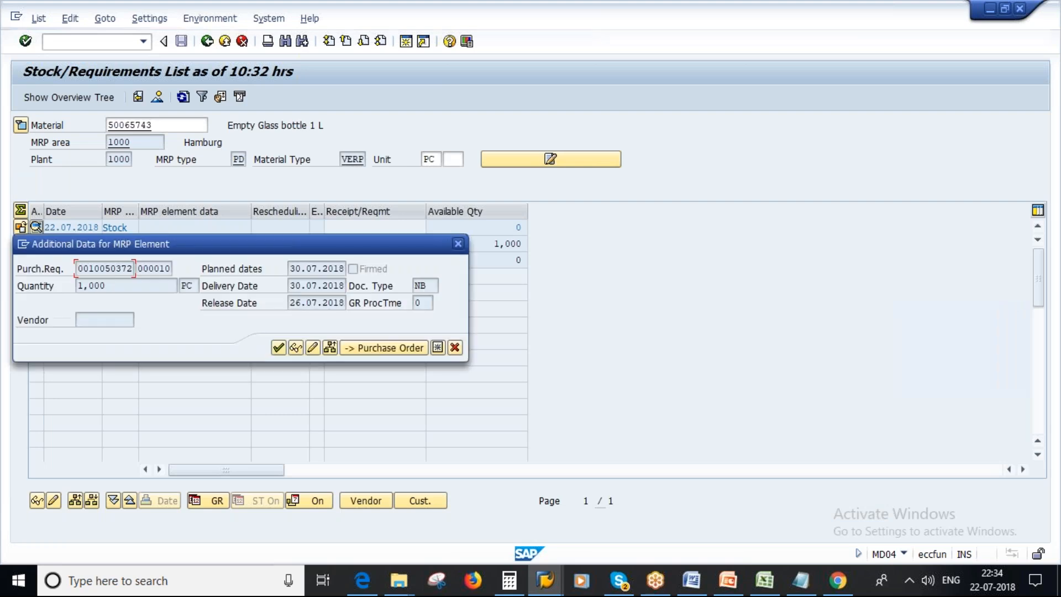
click(380, 348)
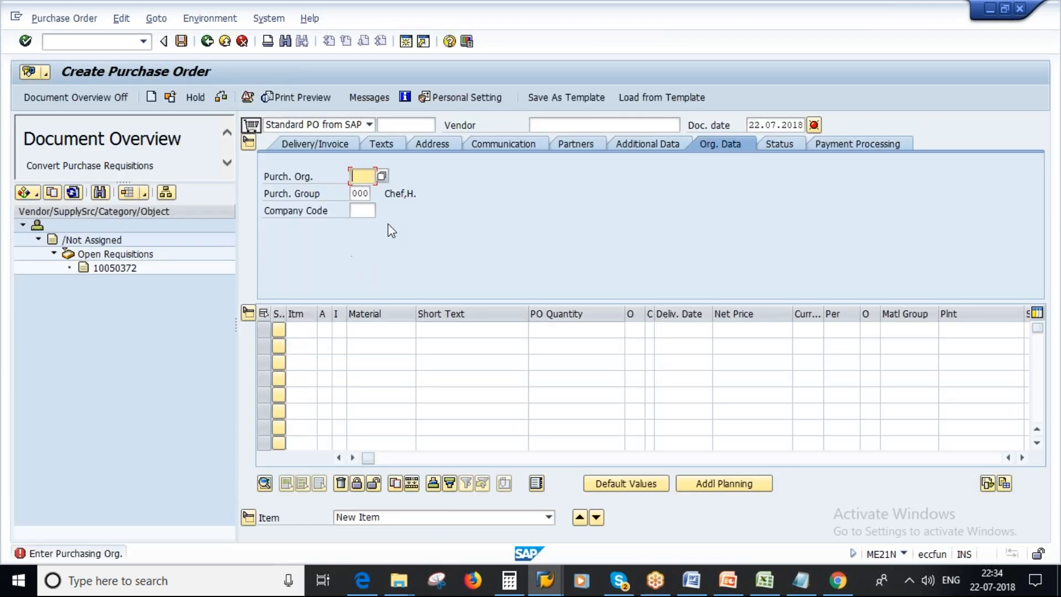
click(223, 43)
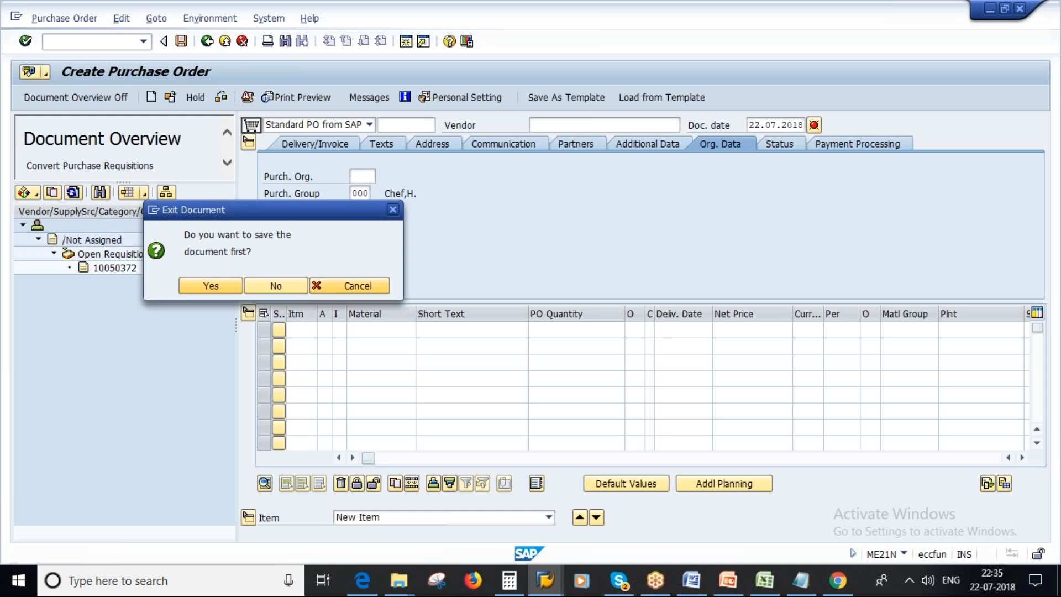
click(277, 286)
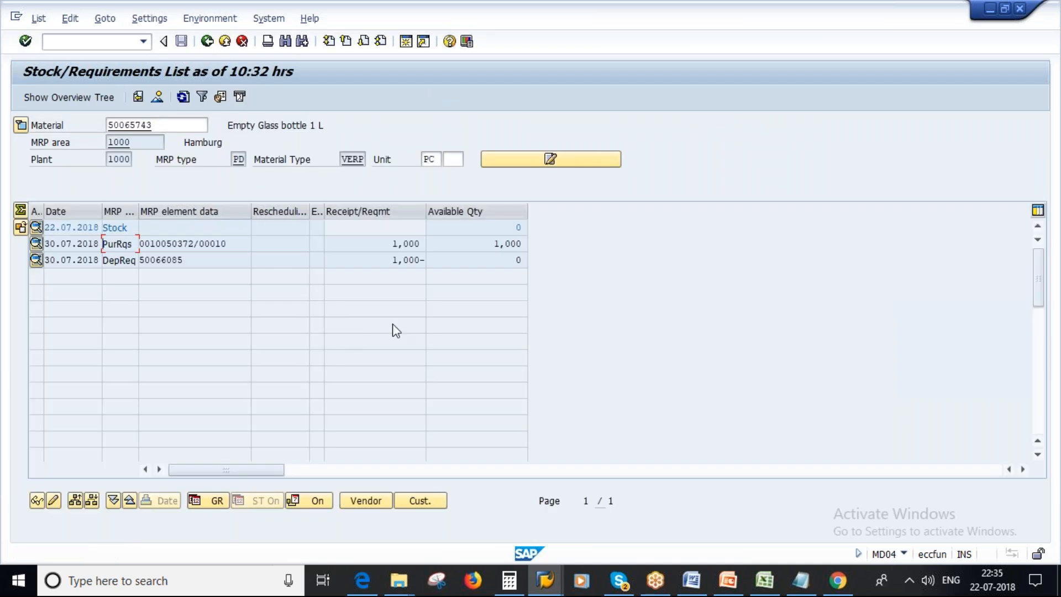
Switch to PowerPoint, present the MRP Procedures slide and circle the MRP-based box in red.
click(726, 582)
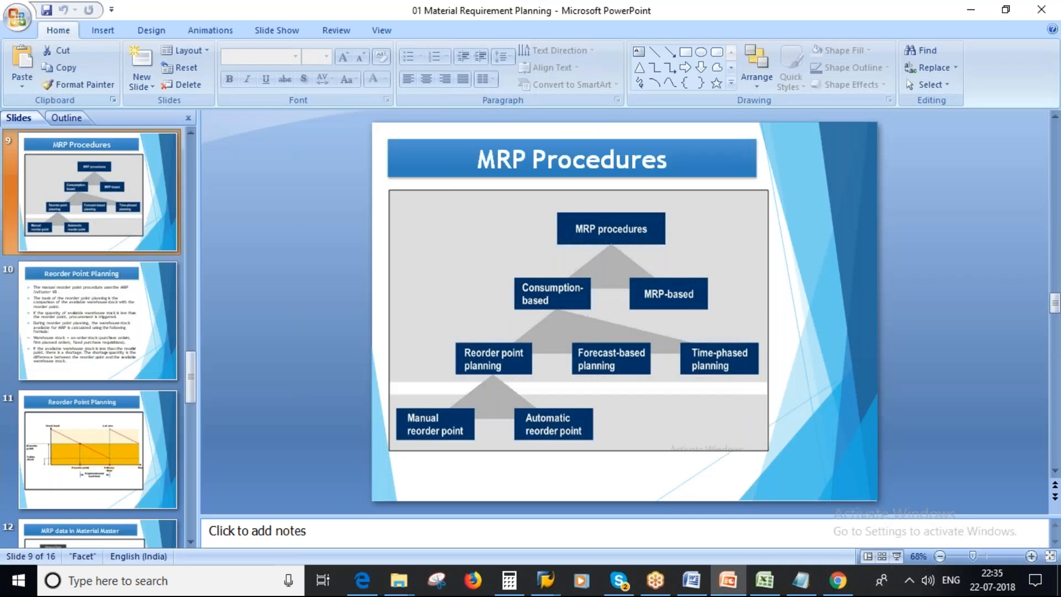
click(896, 556)
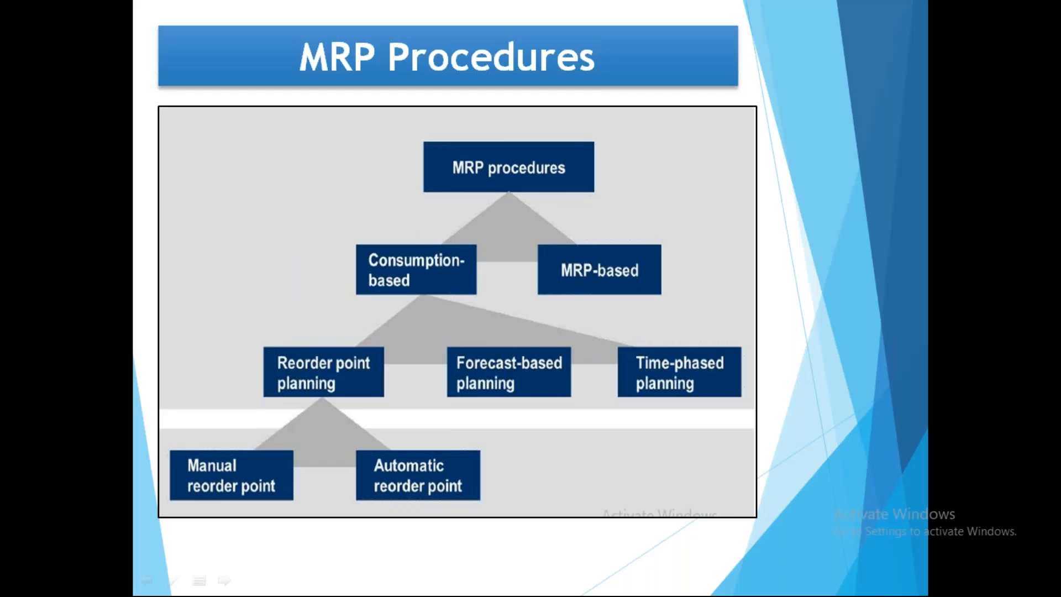
mouse_move(595, 233)
mouse_down()
mouse_move(525, 288)
mouse_move(663, 299)
mouse_move(534, 265)
mouse_move(606, 244)
mouse_up()
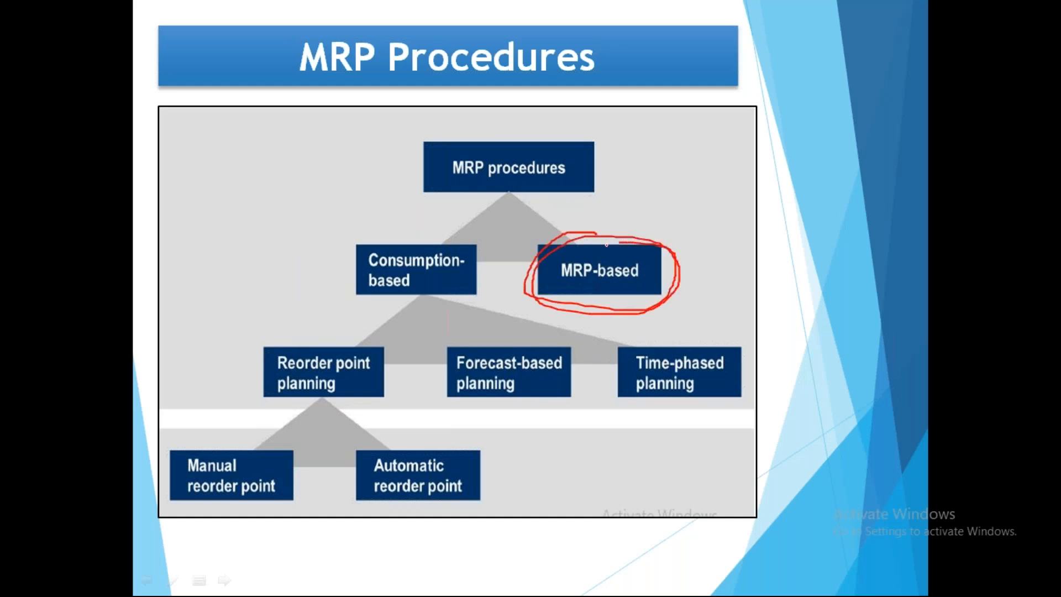
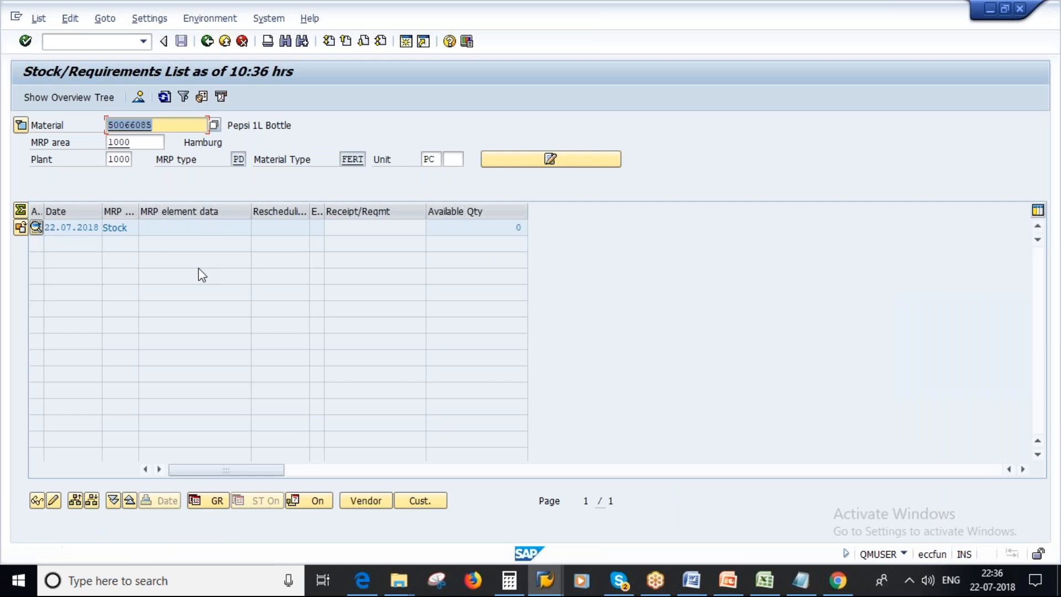
Leave the Pepsi 1L Bottle stock/requirements list and close that SAP session.
click(205, 43)
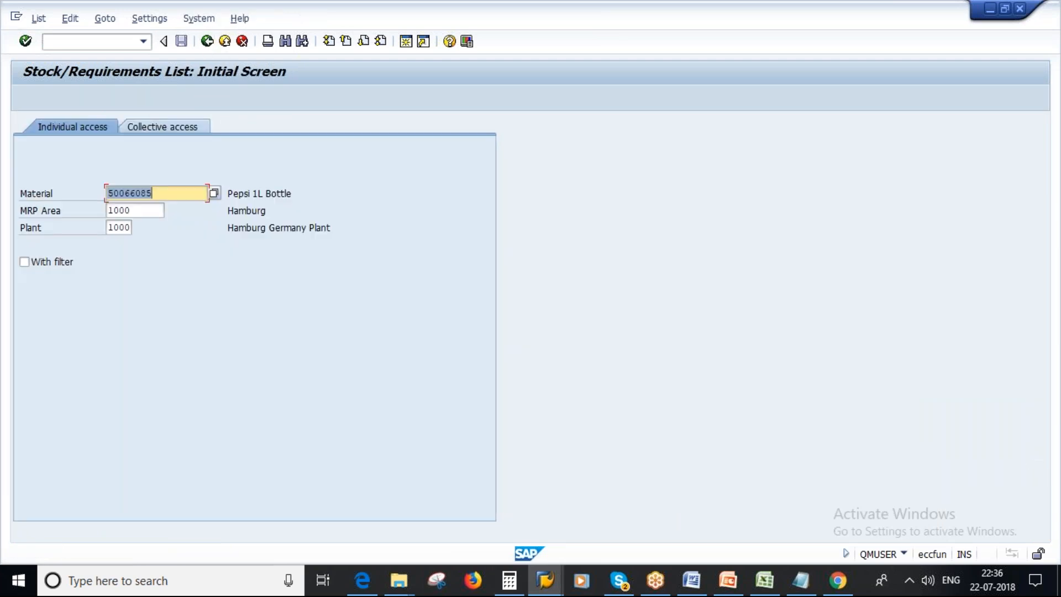
click(207, 43)
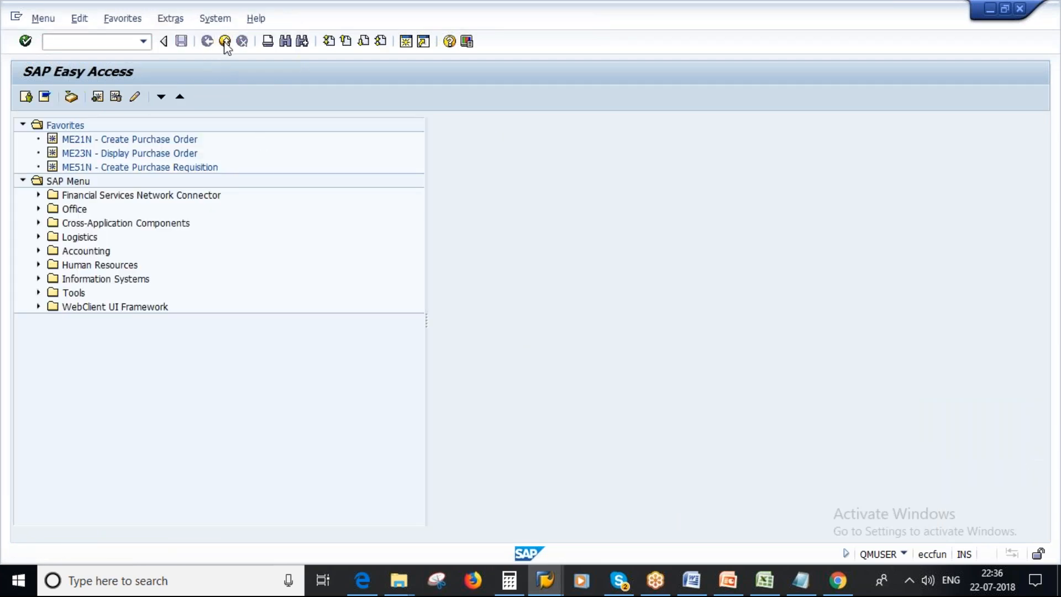
click(225, 42)
Switch to the stock/requirements list for Empty Glass bottle 1 L, refresh it and check the available stock quantity.
mouse_move(545, 580)
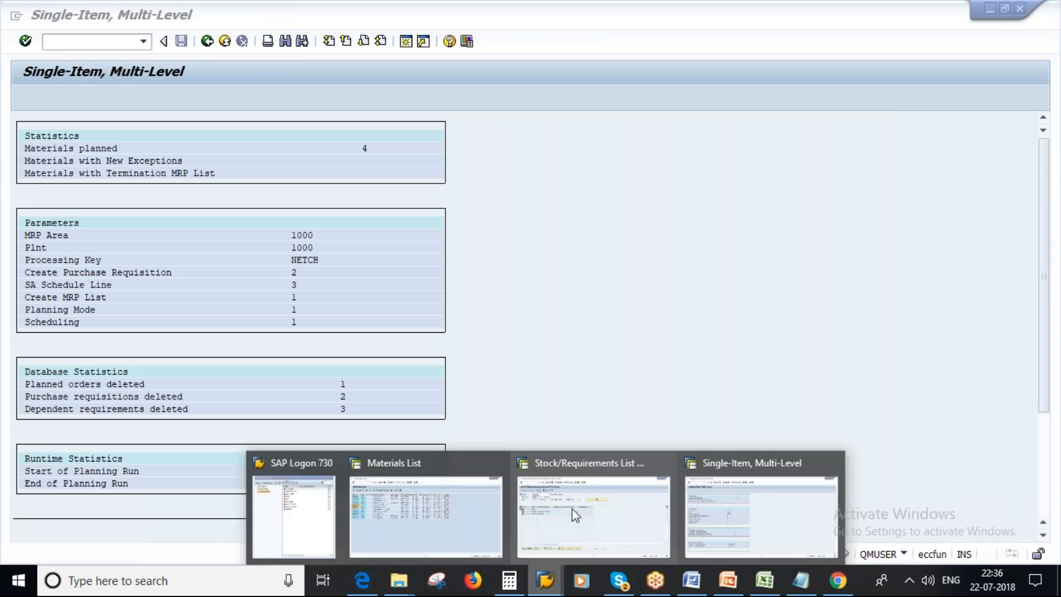
click(575, 516)
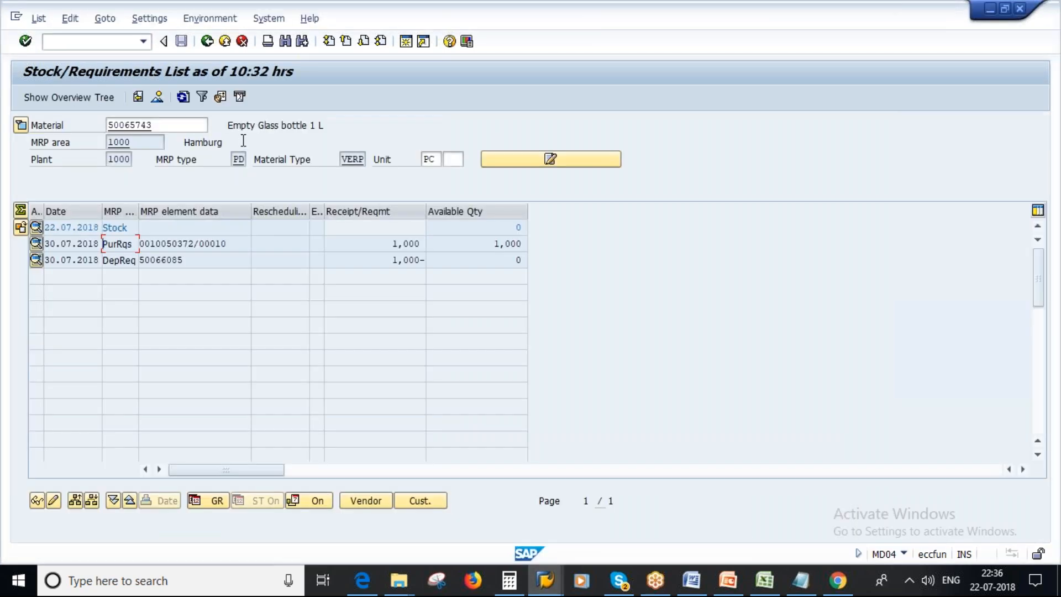
click(183, 98)
double_click(514, 227)
key(Return)
drag(517, 228, 549, 225)
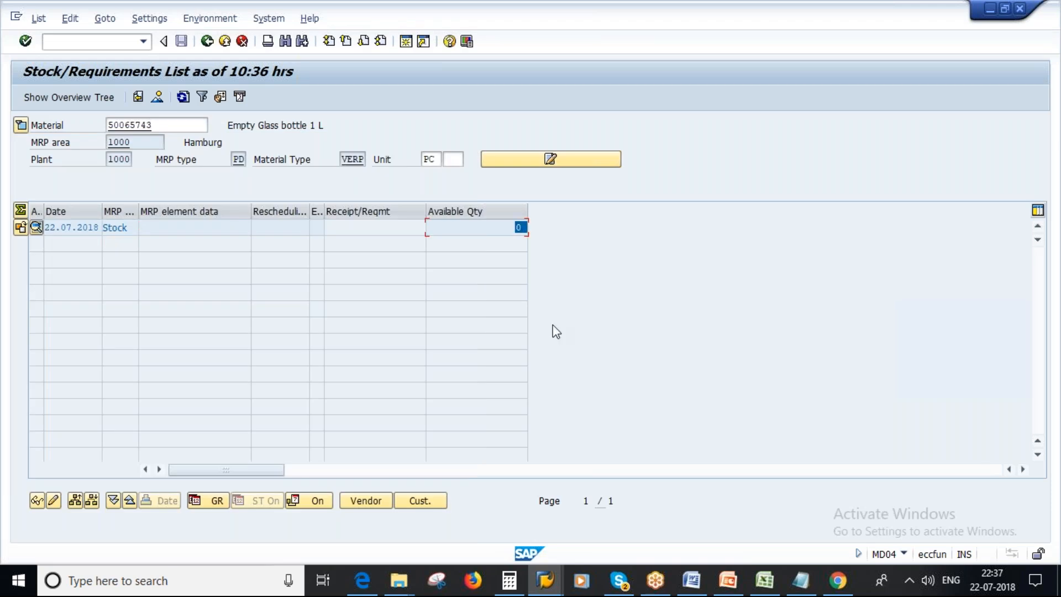
Switch to the Single-Item, Multi-Level planning session, leave it and start the Change Material transaction.
right_click(544, 580)
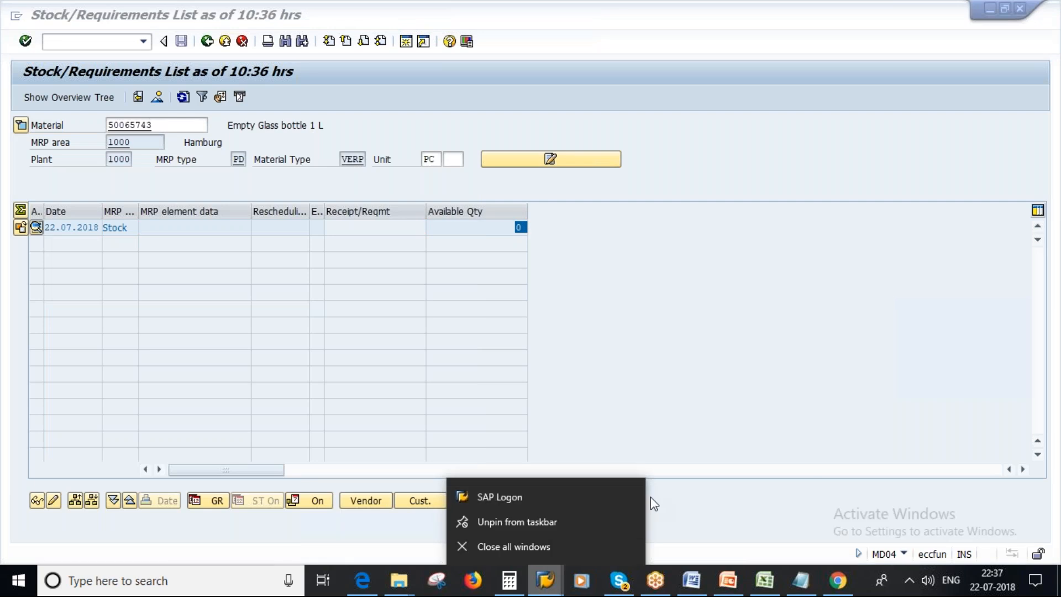
click(682, 436)
mouse_move(545, 580)
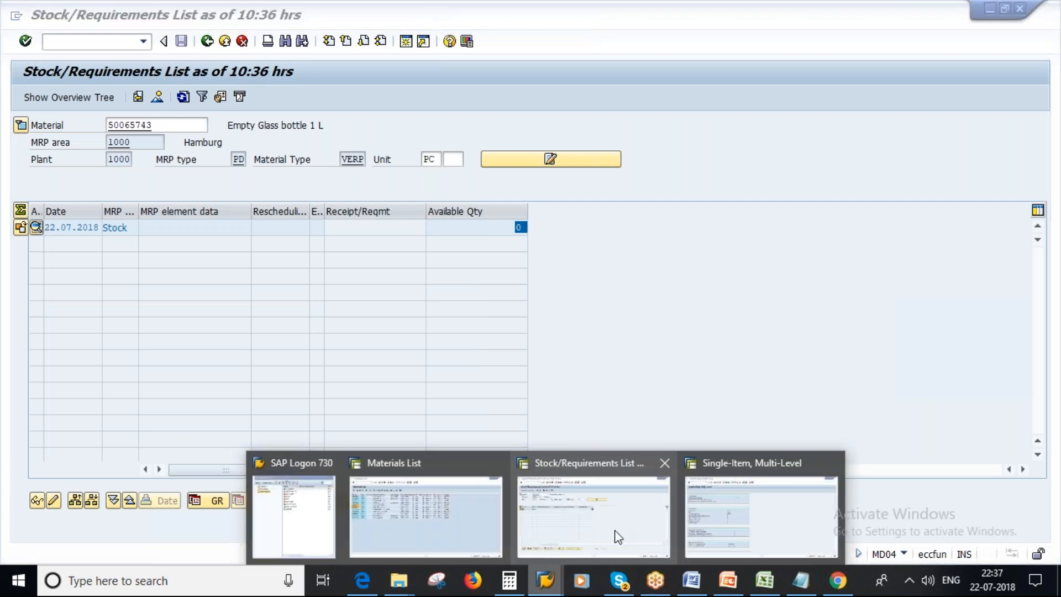
click(741, 493)
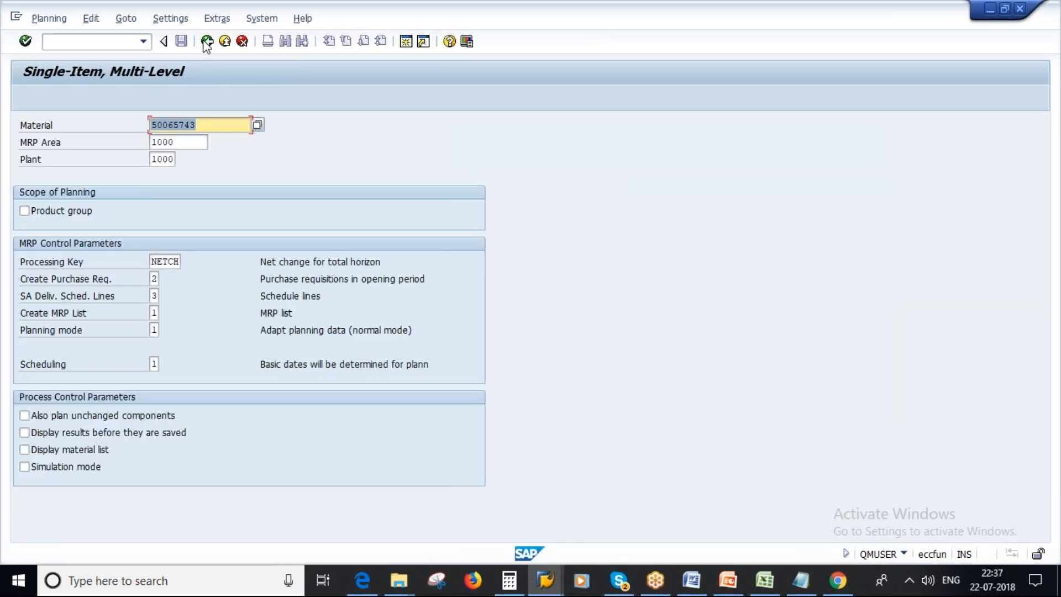
click(206, 42)
text(mm02)
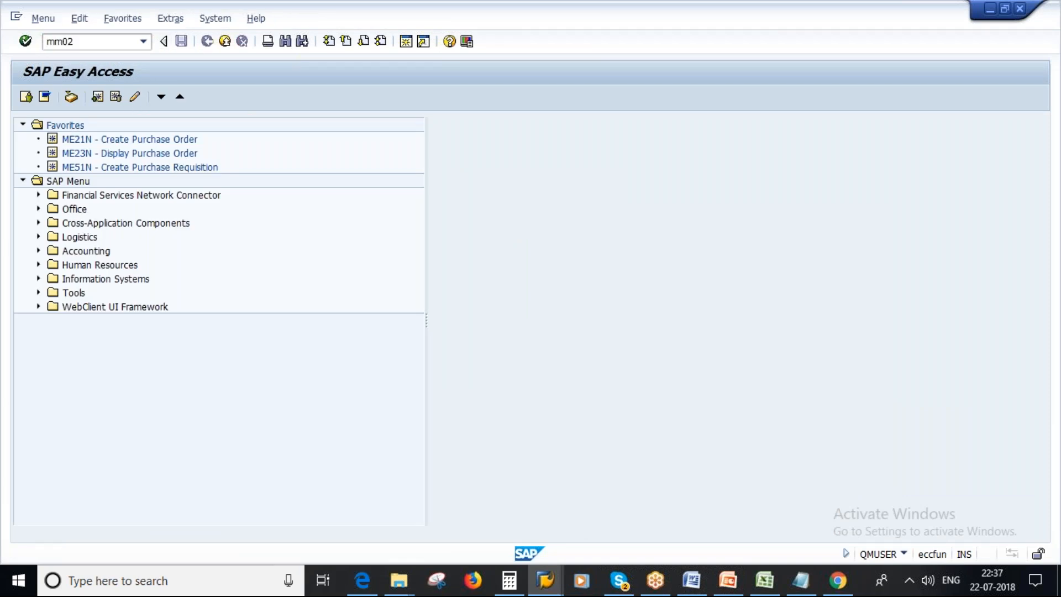
key(Return)
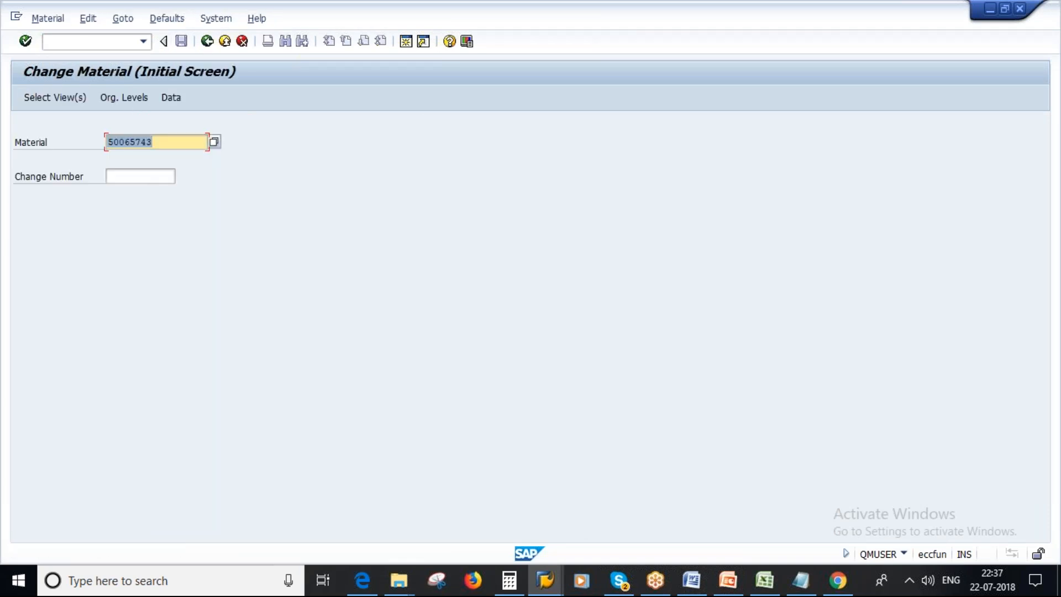
Open the MRP 1 view of material 50065743 for plant 1000.
key(Return)
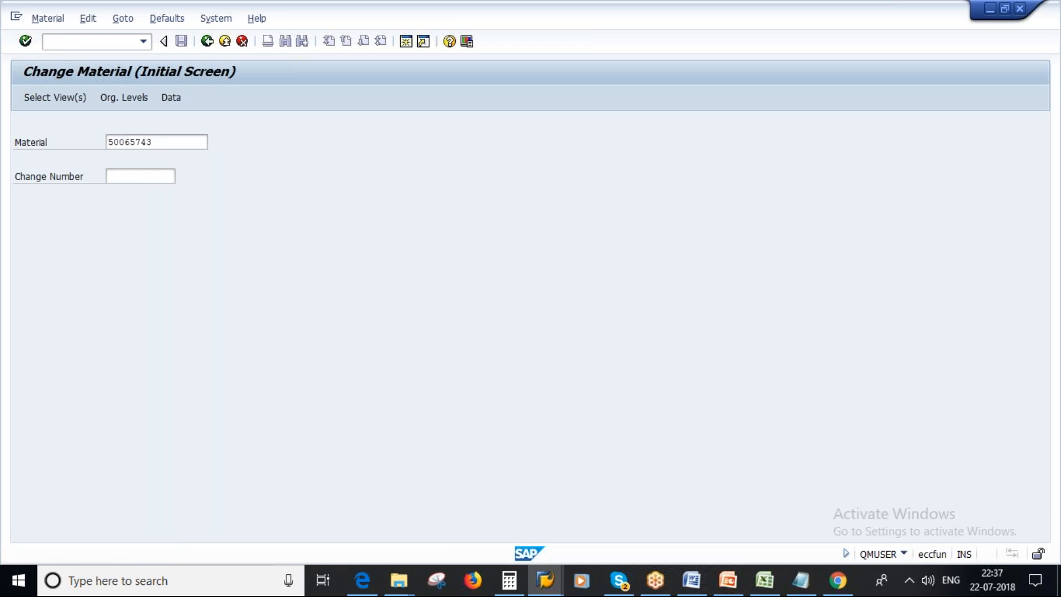
key(alt+Tab)
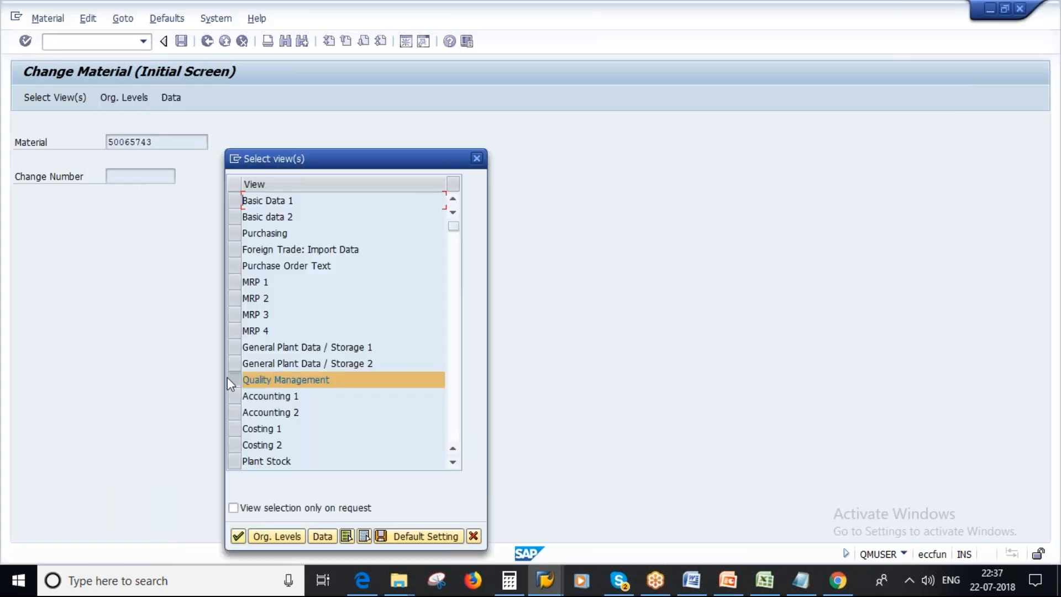
click(235, 286)
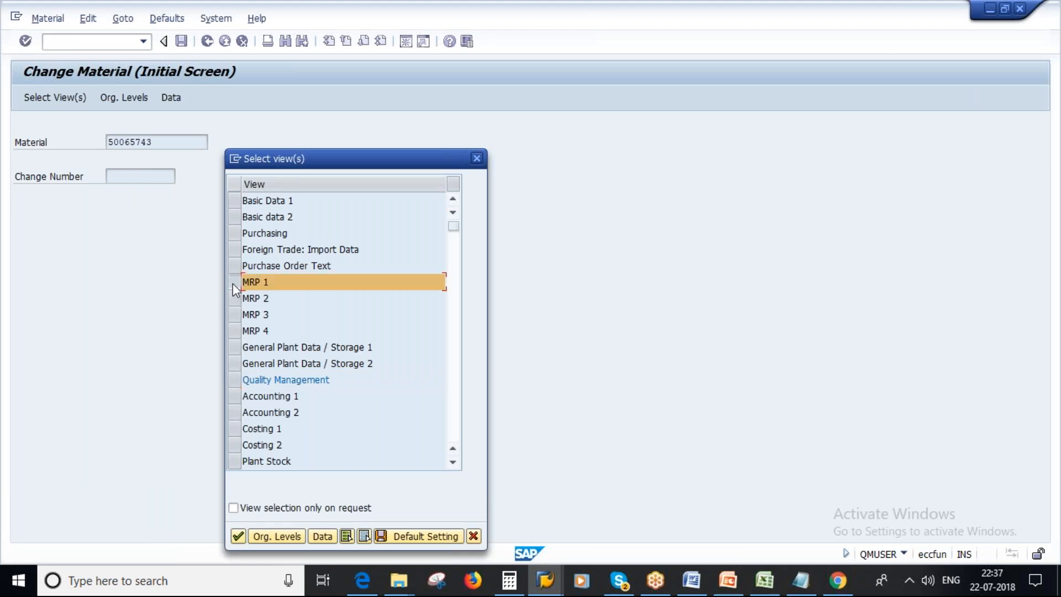
click(238, 535)
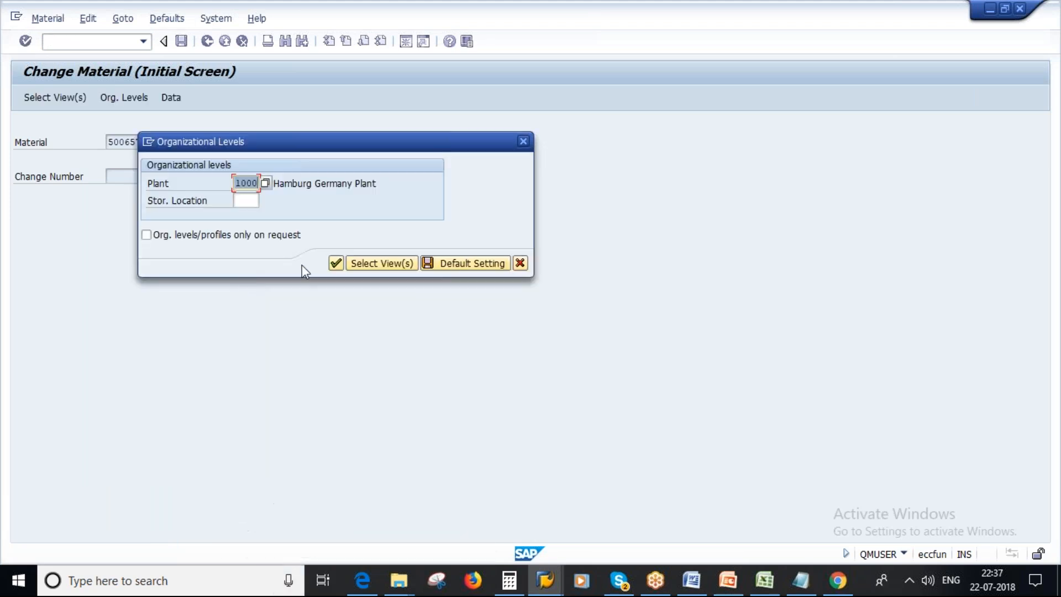
click(337, 264)
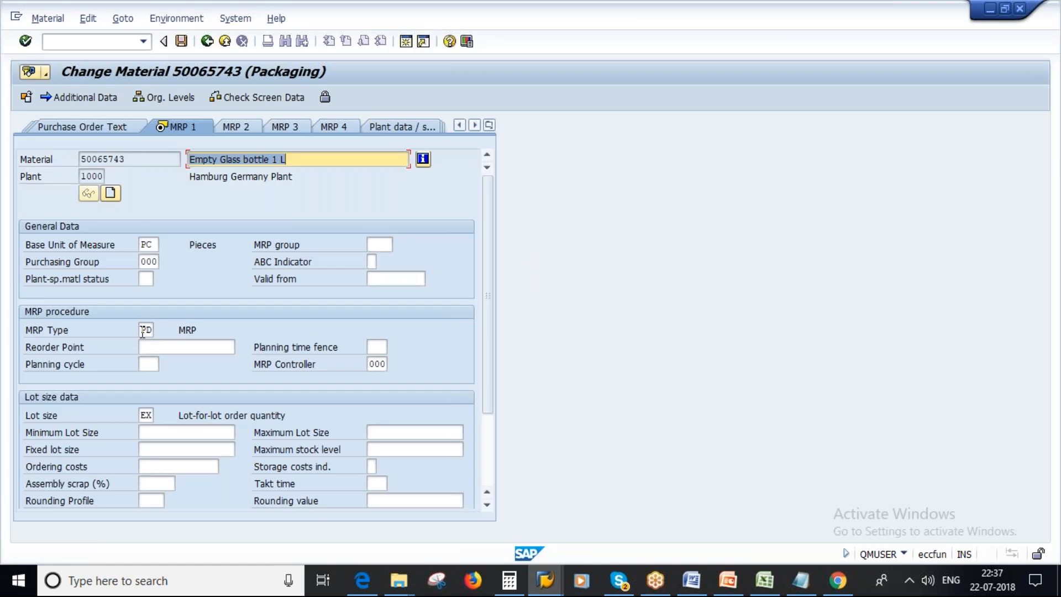
Change the material's MRP type to VB, Manual reorder point planning.
click(143, 332)
key(F4)
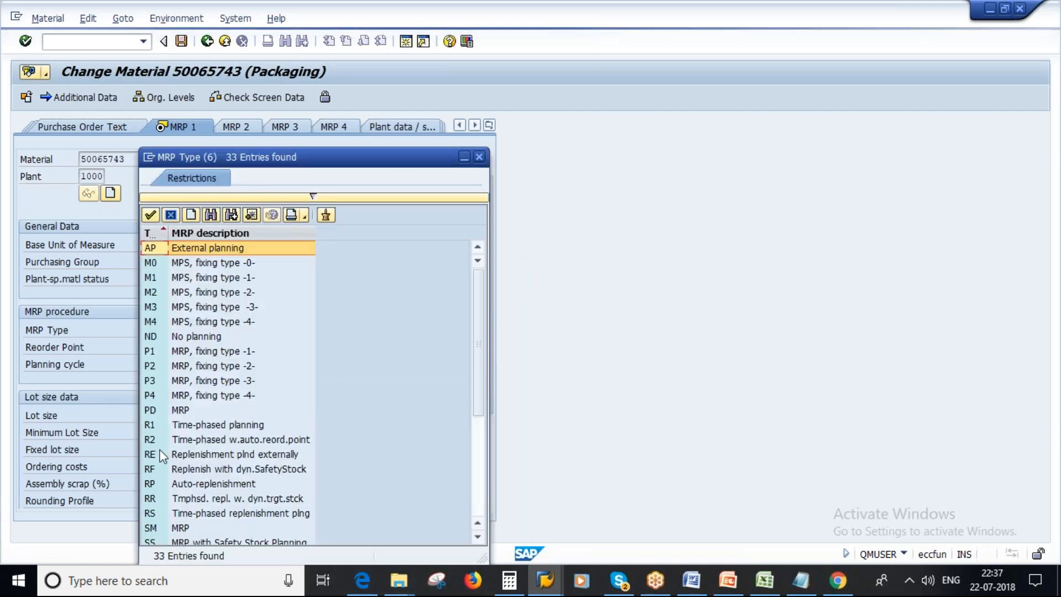
scroll(230, 420, down, 4)
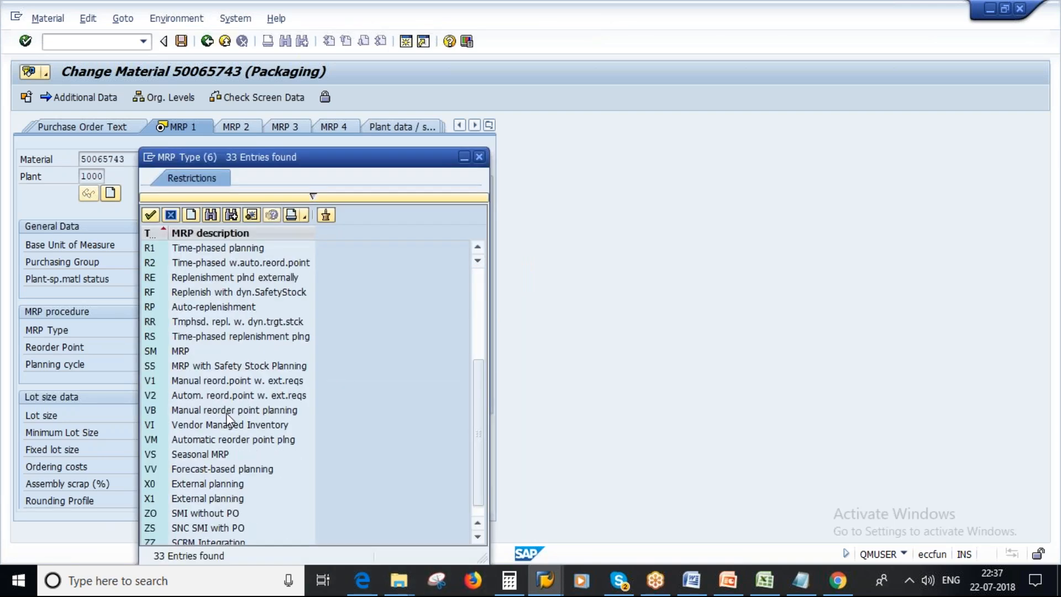
double_click(259, 414)
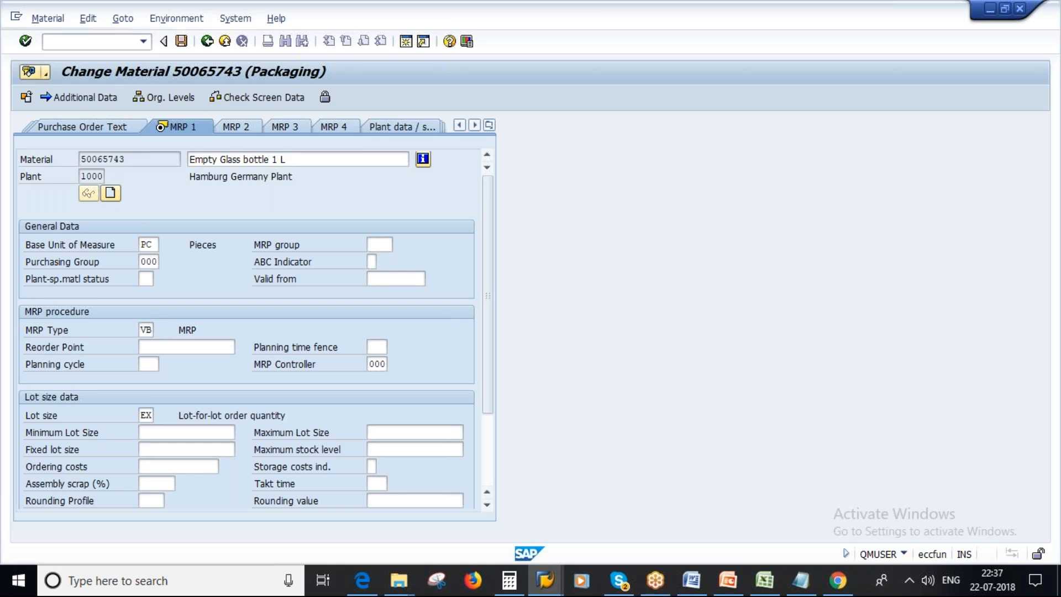
key(Return)
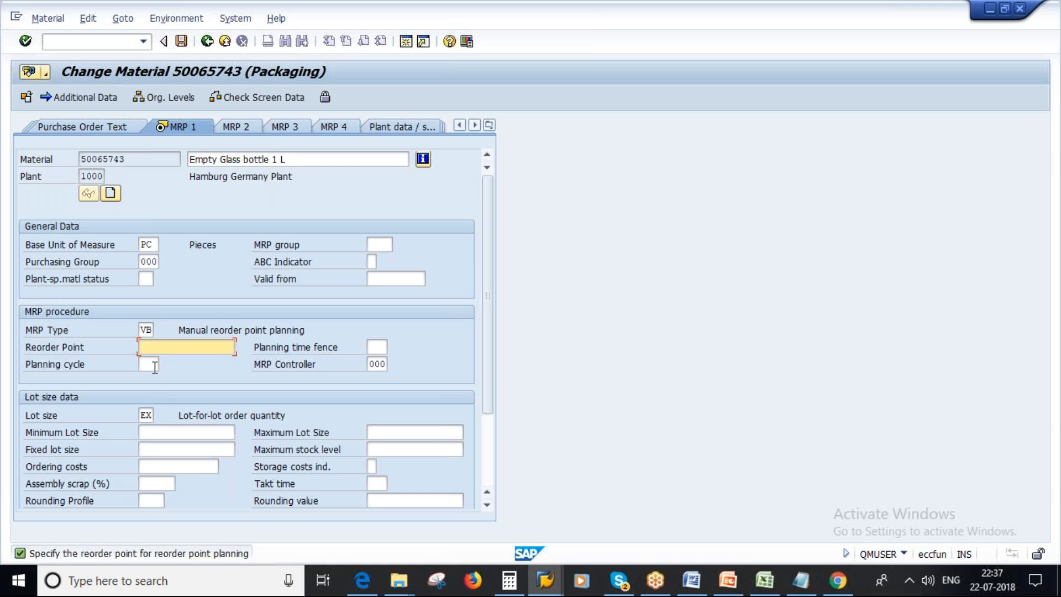
Set the reorder point to 200 and save the material.
text(200)
key(Return)
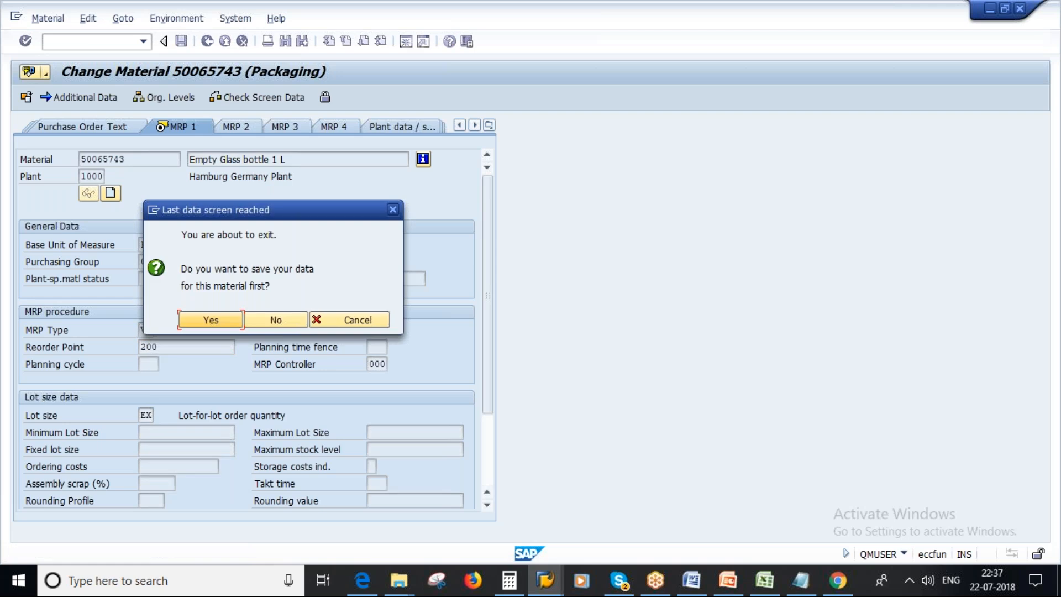
key(Escape)
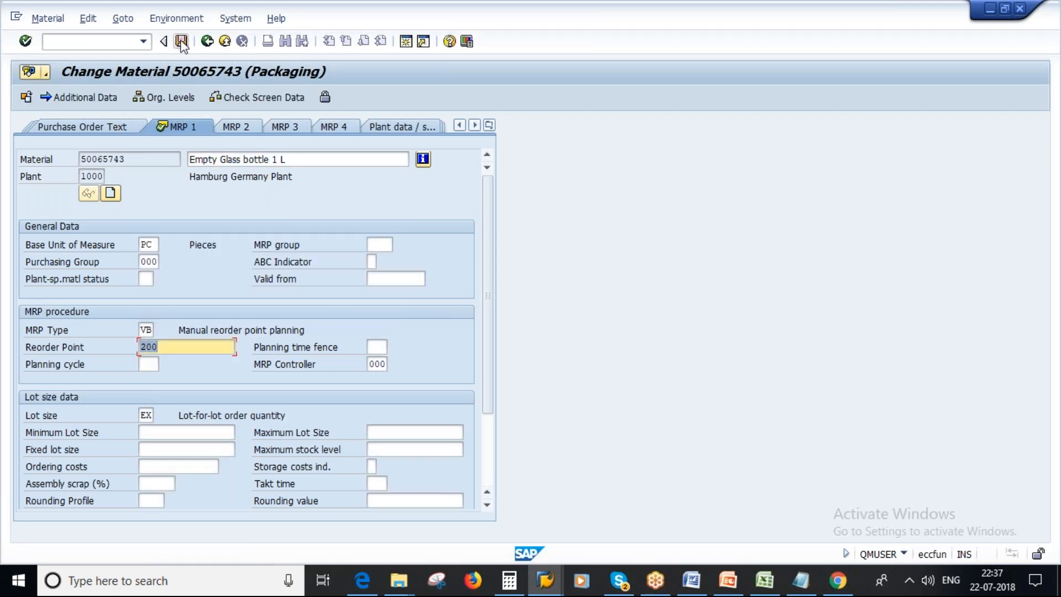
key(ctrl+s)
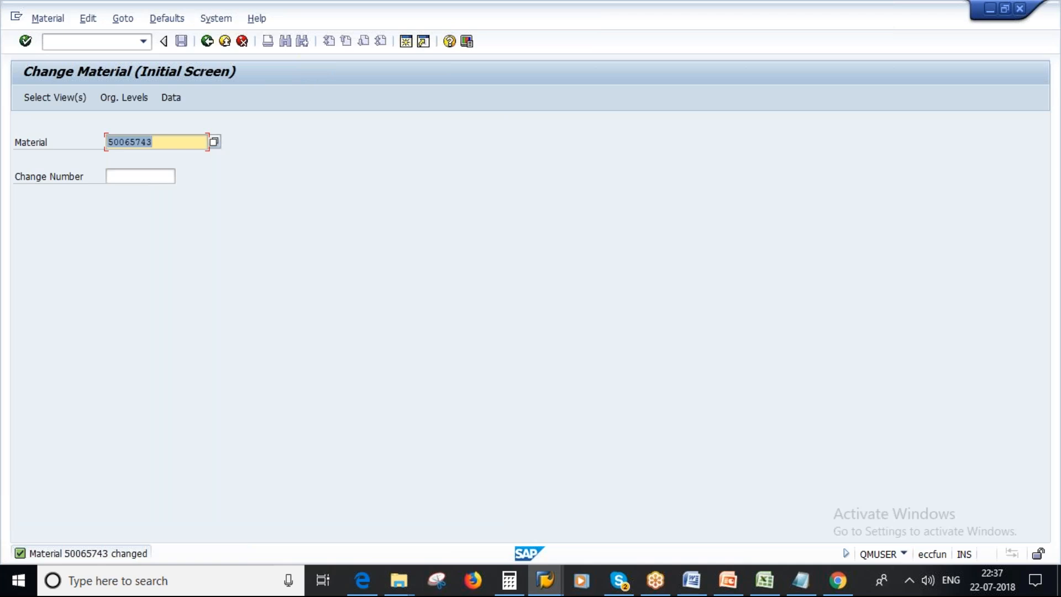
Switch to Notepad and add the lines "Reorder point = 200" and "Stock =" above the PR notes.
click(797, 585)
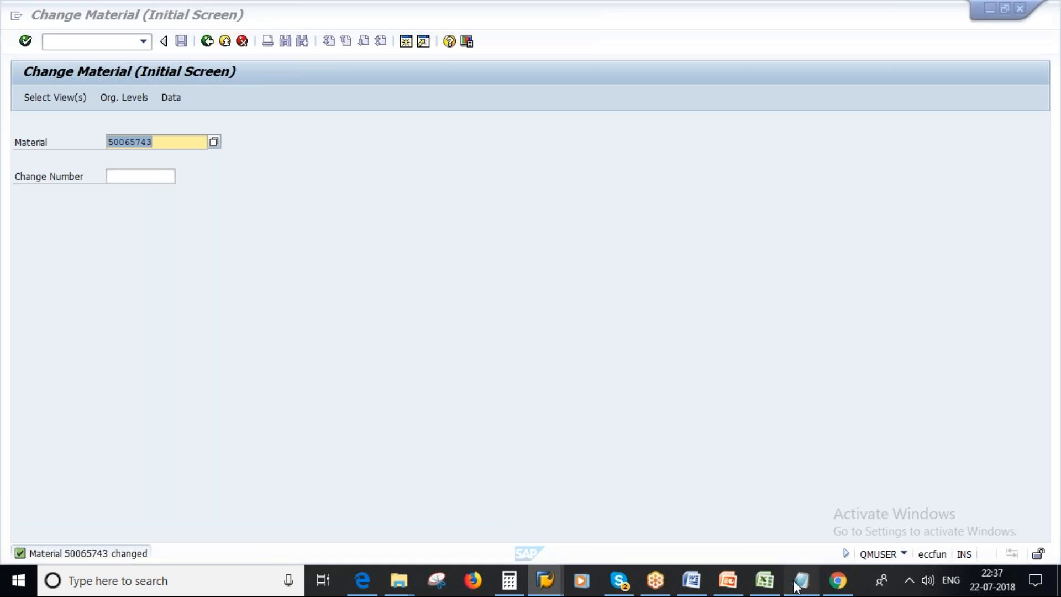
click(120, 189)
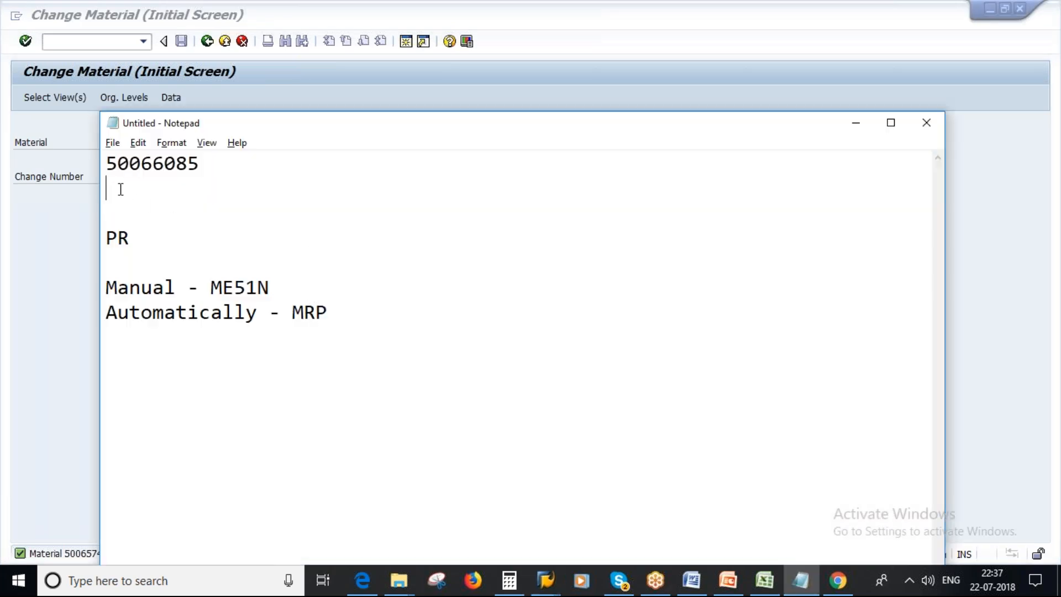
key(Return)
text(Reorder point )
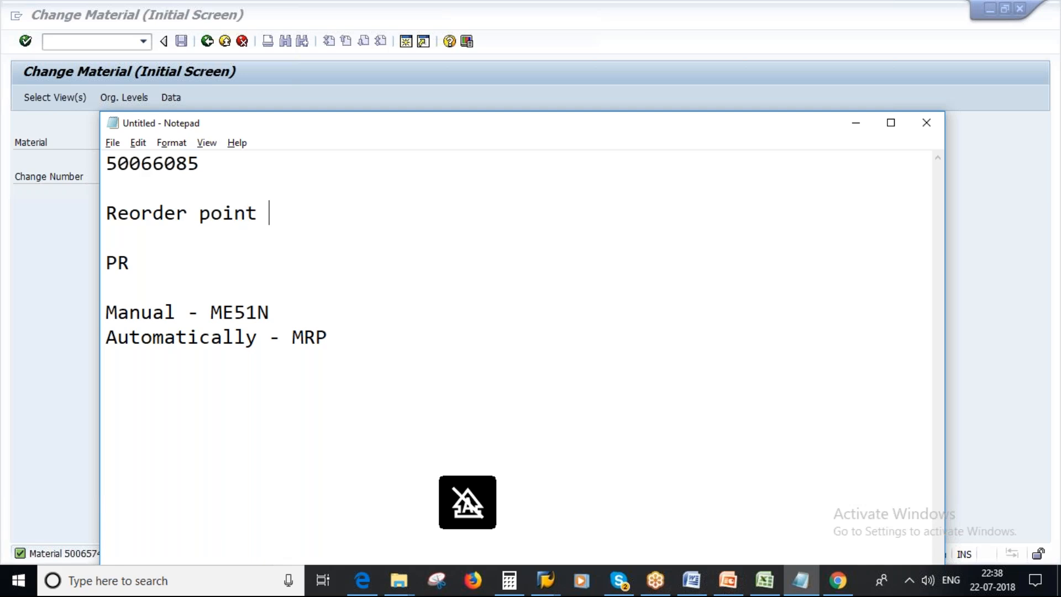
text(= 200)
key(Return)
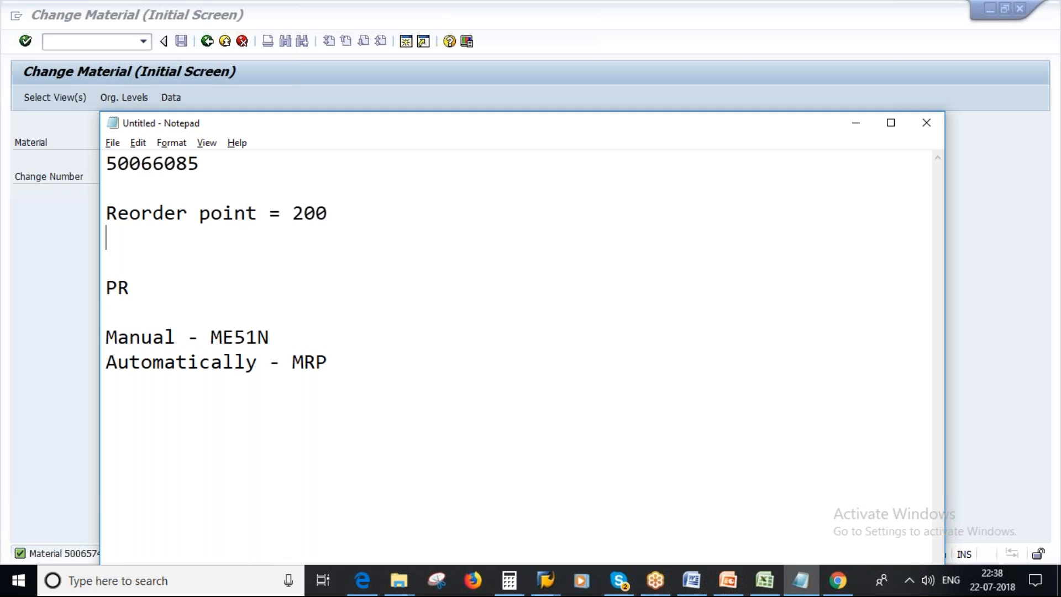
text(Stock )
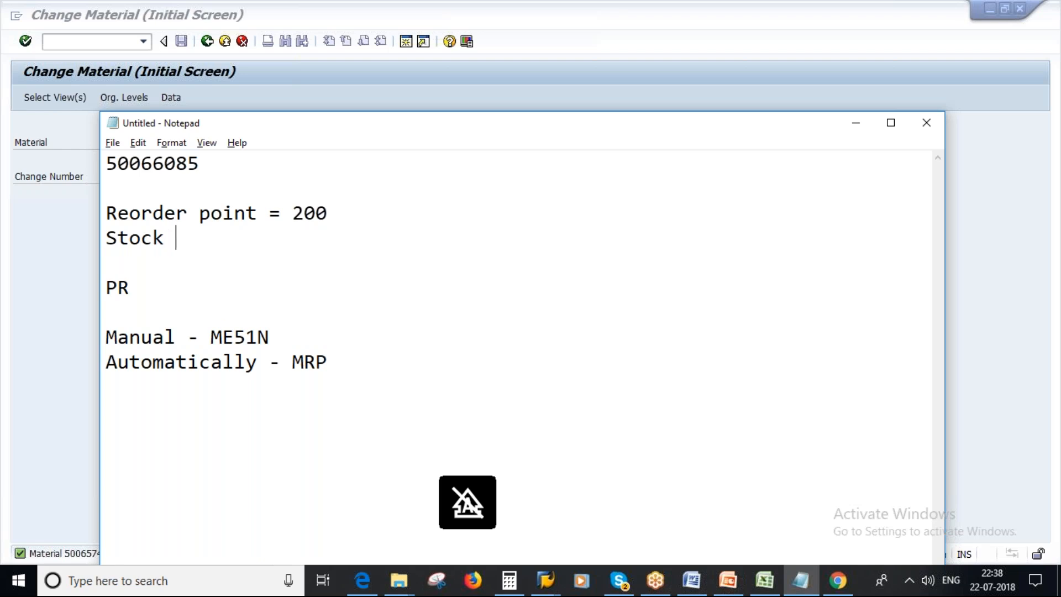
text(=)
Switch to SAP and copy the material number of Empty Glass bottle 1 L from its stock/requirements list.
click(546, 580)
click(593, 508)
drag(153, 126, 105, 129)
key(ctrl+c)
Switch to the Change Material session, leave it and start the other goods receipts transaction MB1C.
click(543, 582)
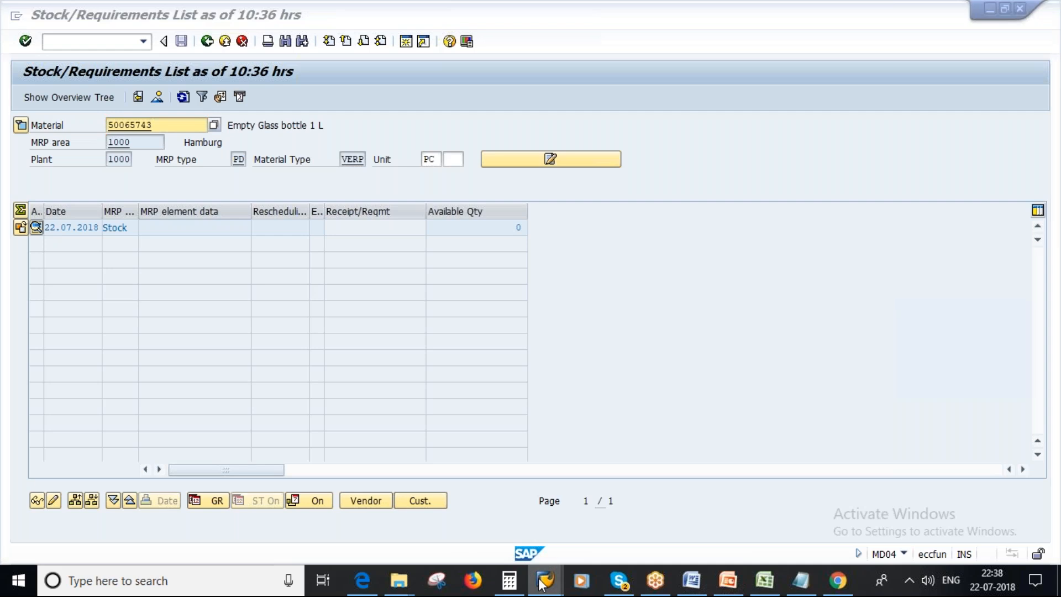
click(747, 495)
click(208, 41)
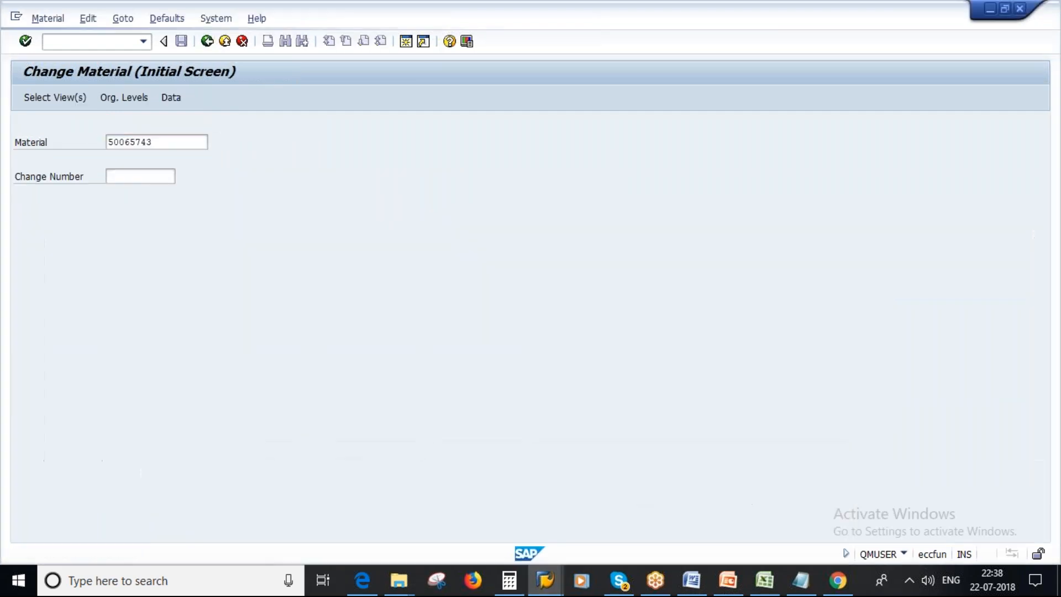
text(mb1c)
key(Return)
Set movement type 561 and storage location L000 for plant 1000, and continue to the goods receipt items.
click(121, 226)
text(56)
key(Tab)
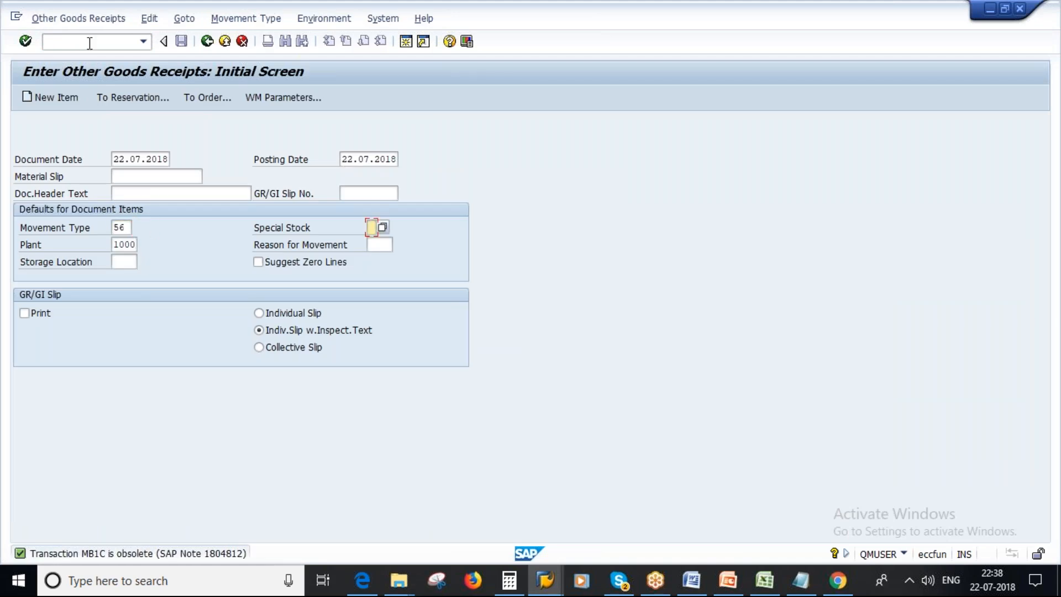
click(123, 228)
text(1)
click(121, 262)
click(125, 276)
key(Return)
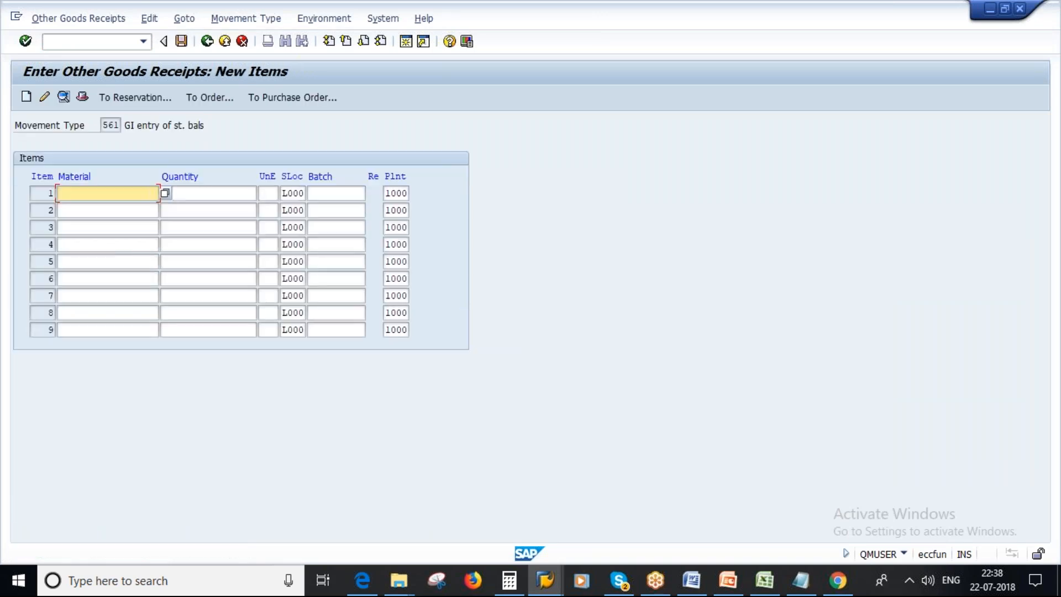
Enter material 50065743 with quantity 300, accept the automatic batch number allocation and post the goods receipt.
key(ctrl+v)
click(202, 194)
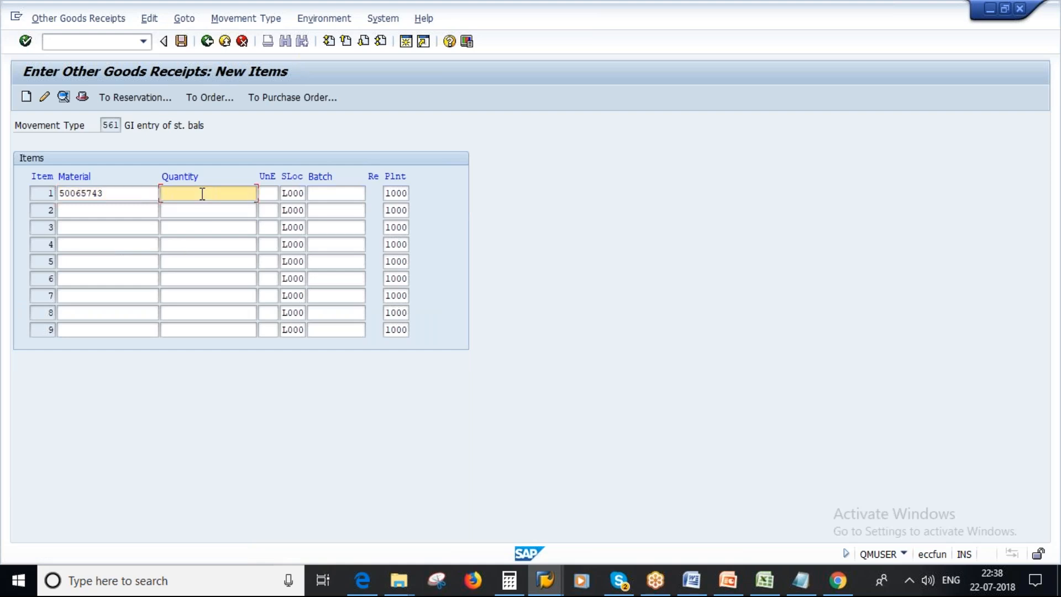
text(300)
key(Tab)
key(Tab)
key(Return)
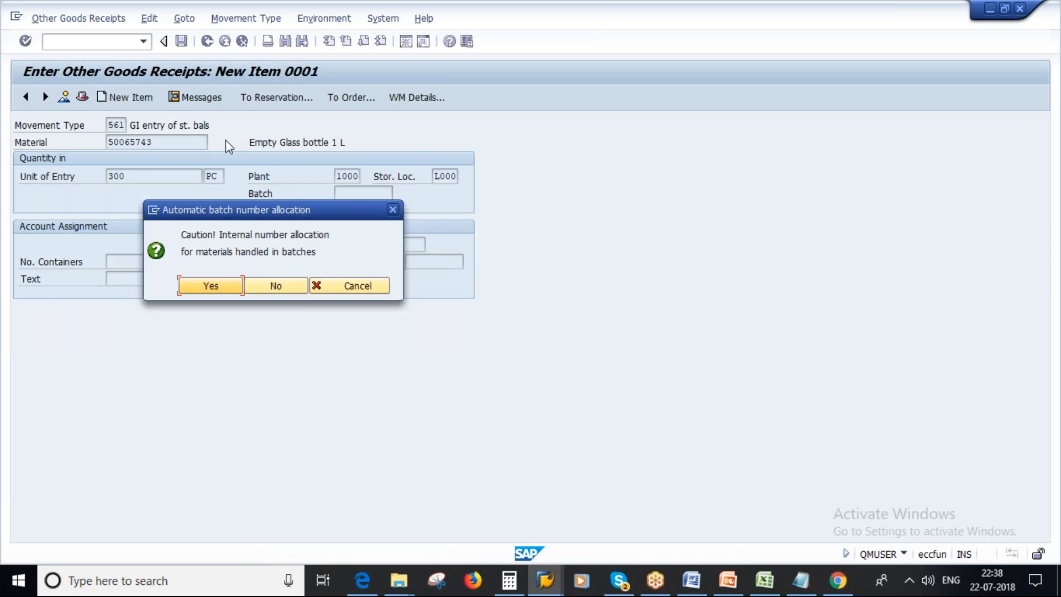
key(Return)
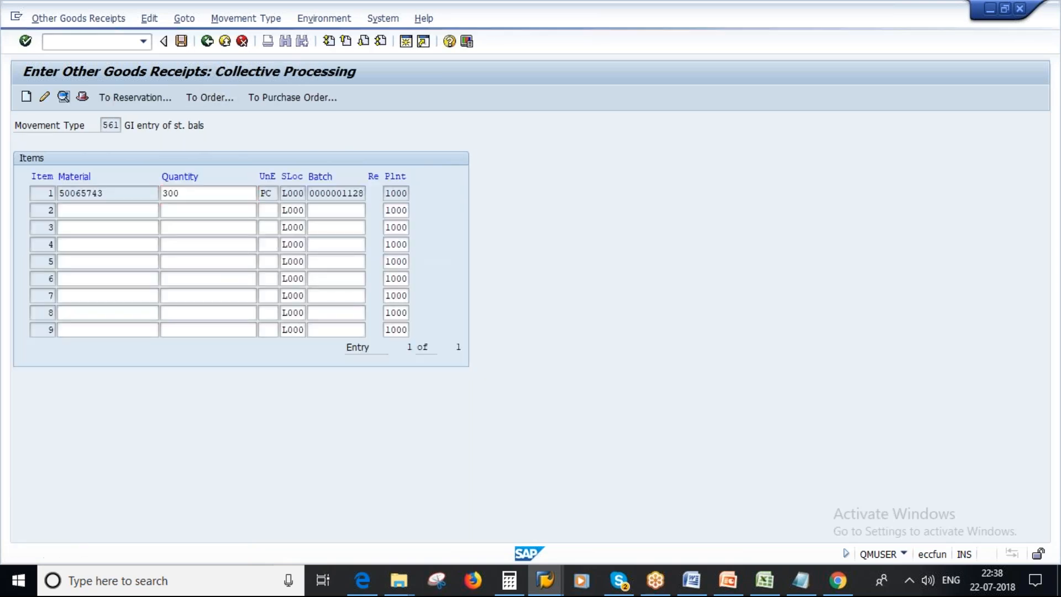
Switch to the stock/requirements list of Empty Glass bottle 1 L, refresh it and copy the available quantity from the stock line.
click(551, 589)
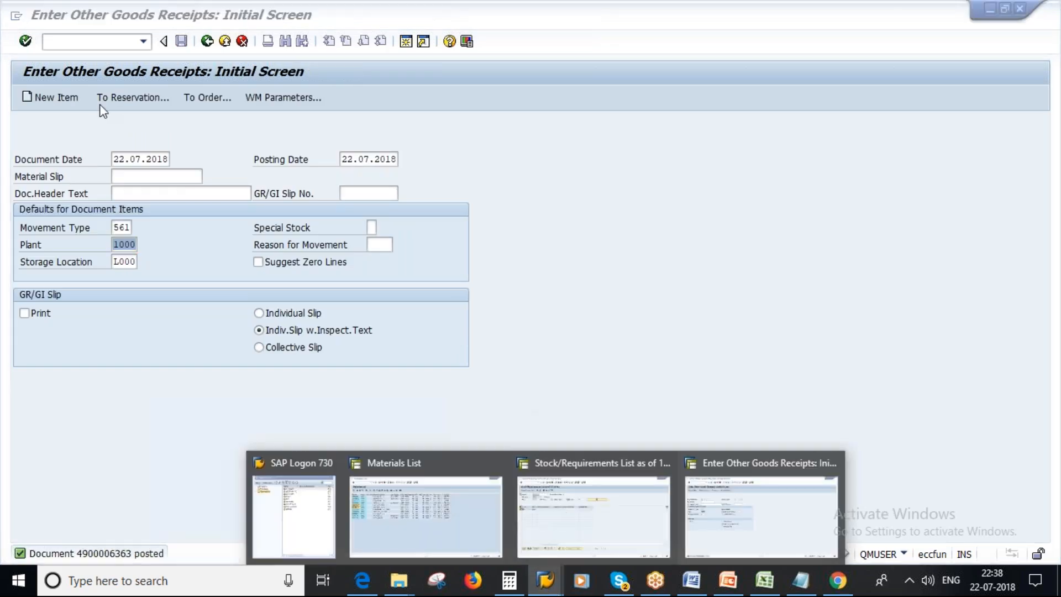
click(575, 498)
click(183, 98)
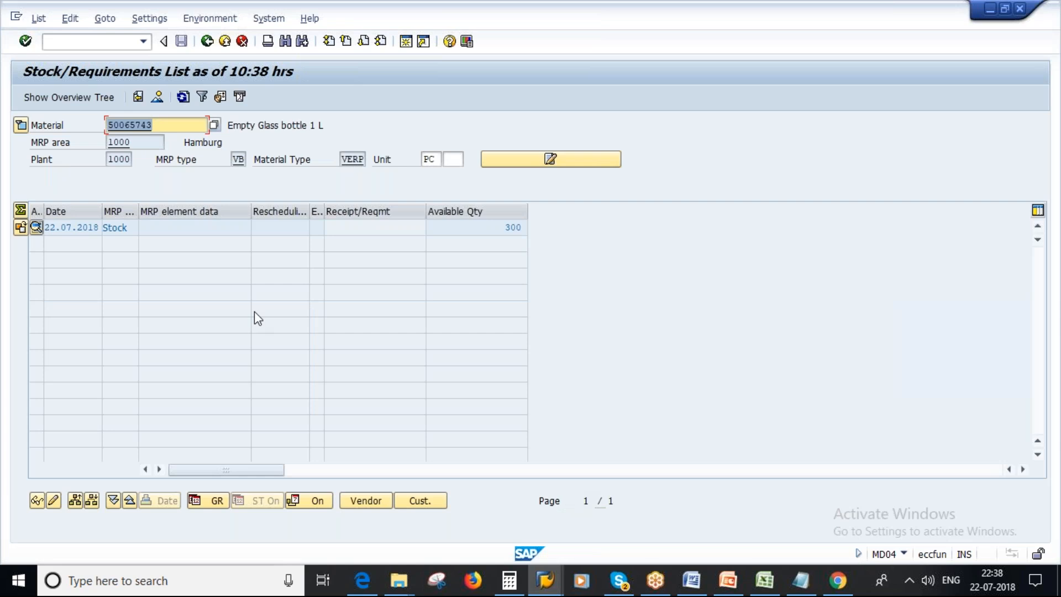
drag(502, 228, 532, 227)
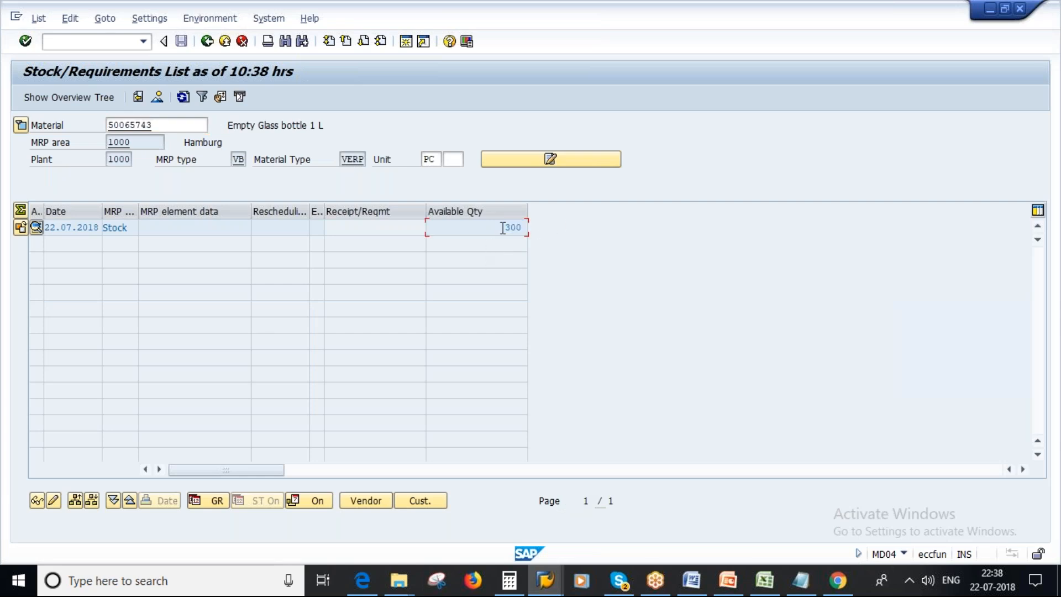
Switch to the Notepad notes, enter 300 as the stock with blank lines below it, and compare it with the reorder point.
click(801, 582)
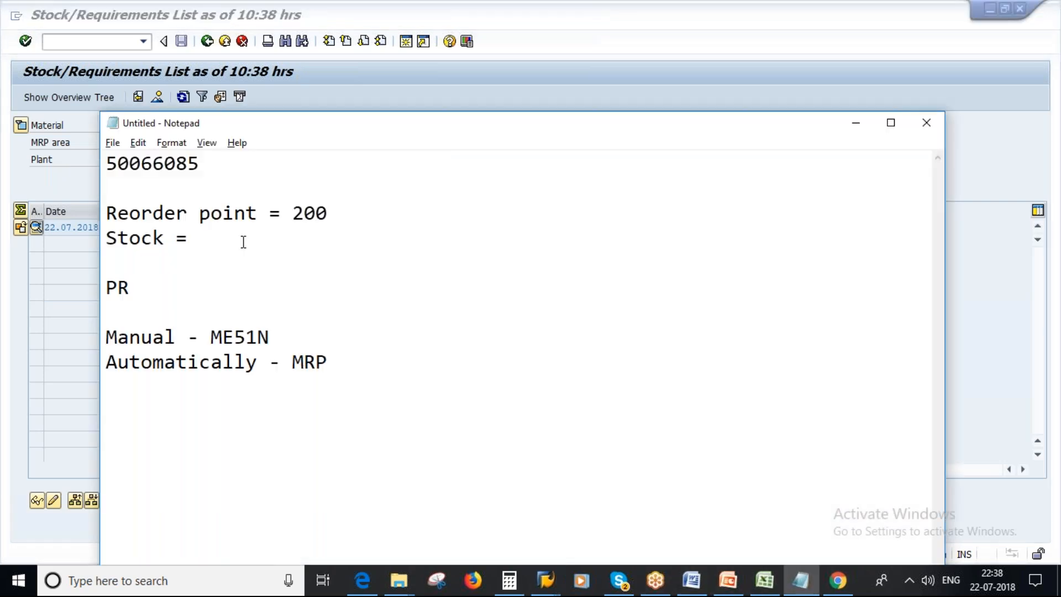
key(ctrl+v)
key(Return)
key(Return)
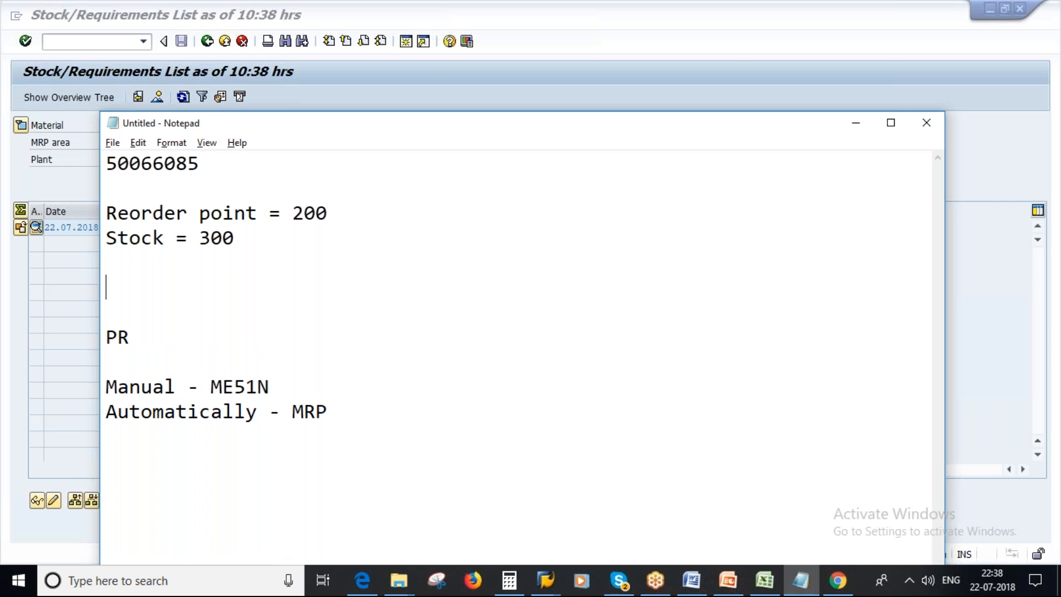
drag(200, 237, 235, 237)
click(293, 214)
double_click(293, 215)
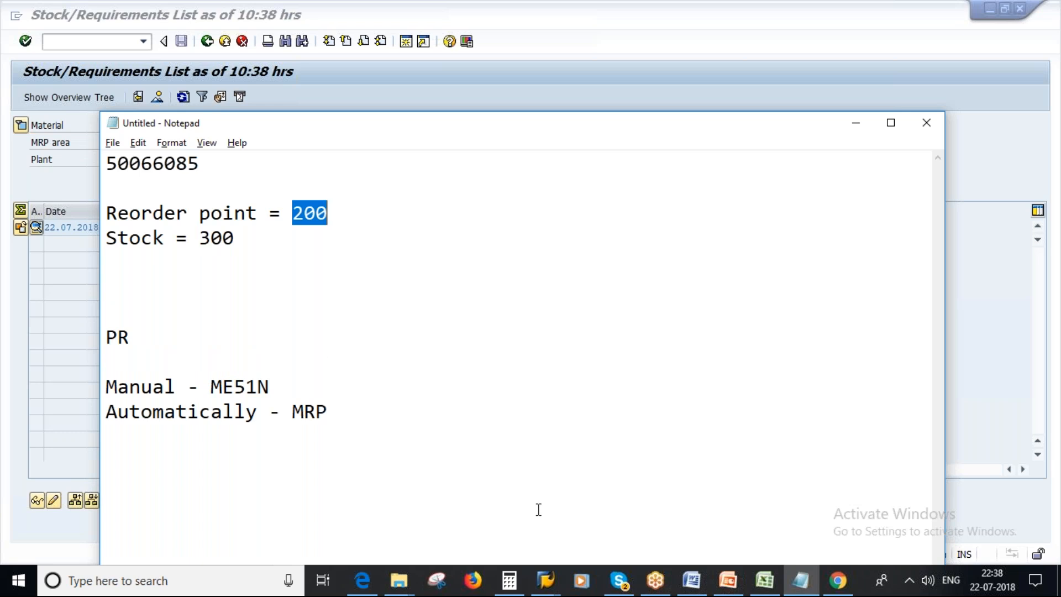
Return to SAP, leave the other goods receipts session and start single-item, multi-level planning with transaction MD02.
right_click(545, 580)
click(533, 416)
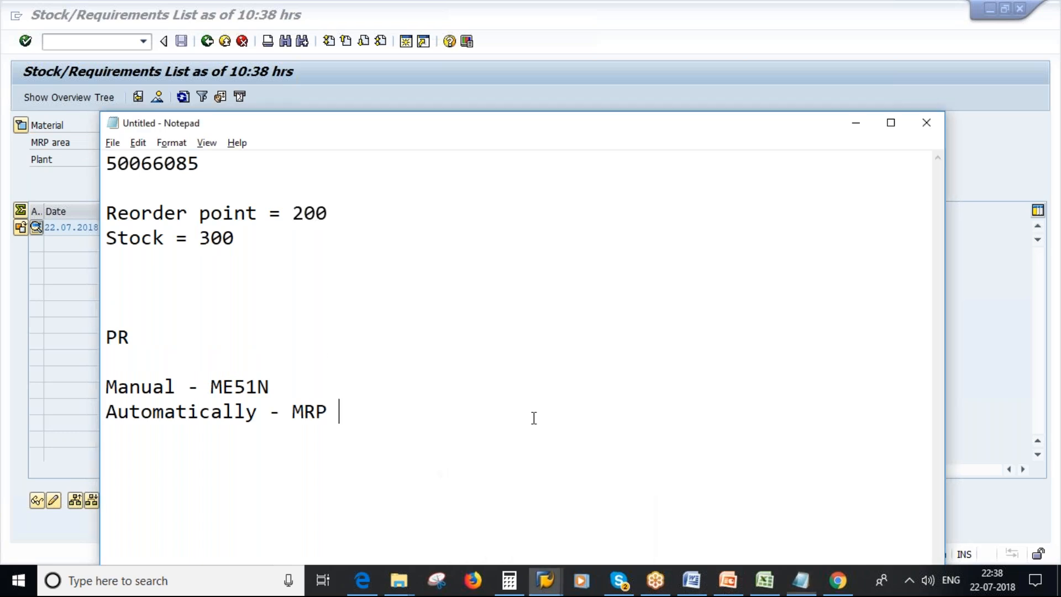
mouse_move(547, 579)
click(584, 503)
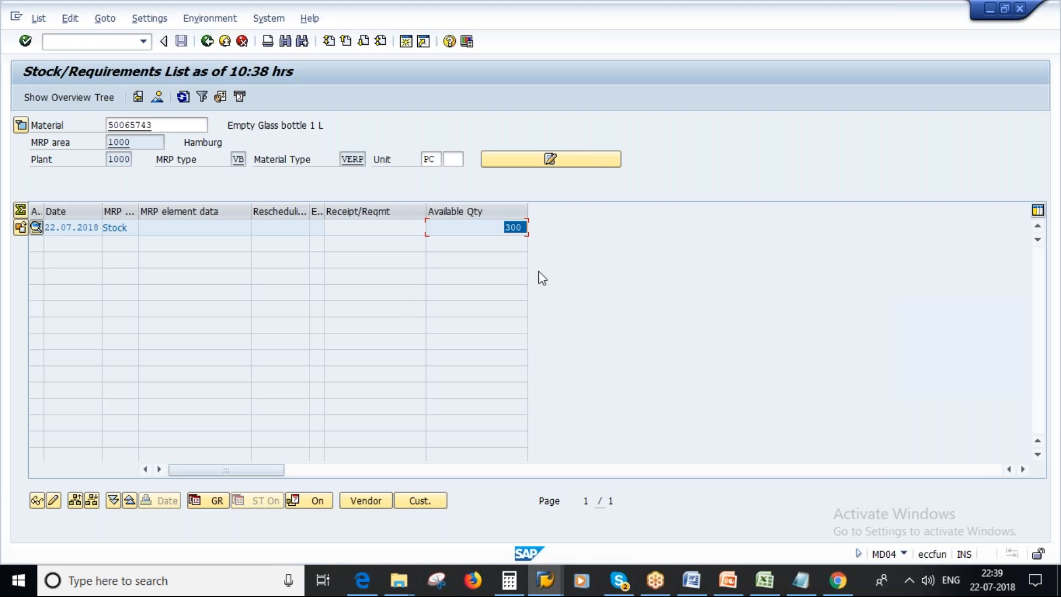
click(544, 579)
click(732, 524)
click(206, 44)
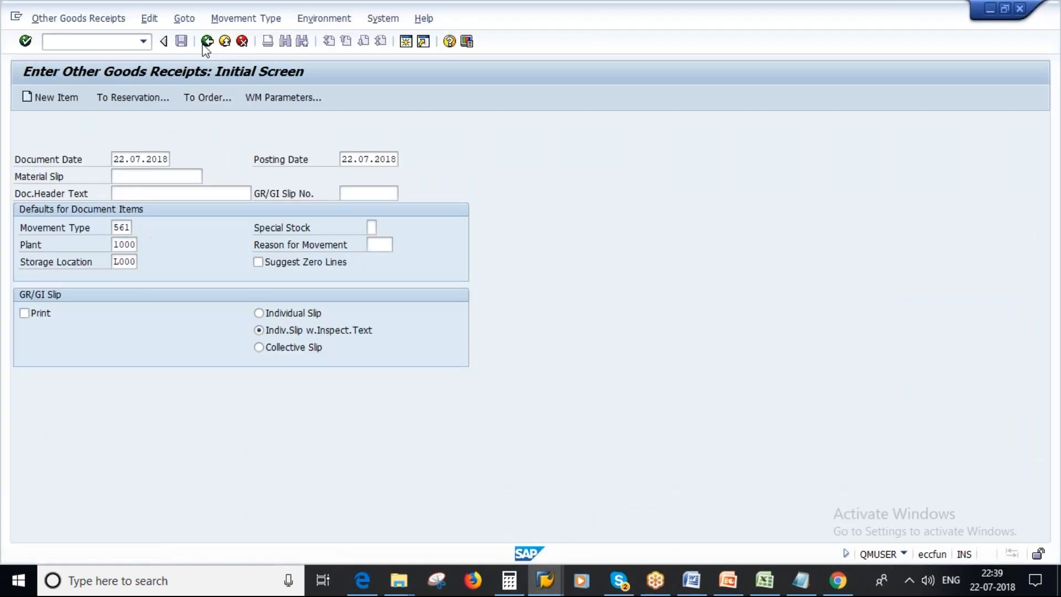
text(md02)
key(Return)
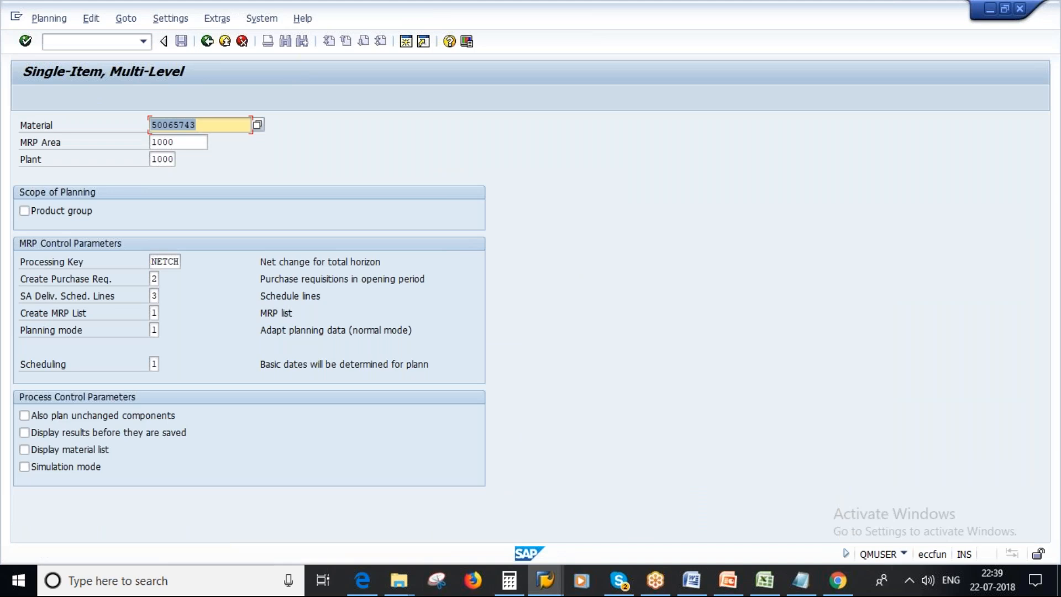
Set Create Purchase Req. to 1 and execute the planning run for material 50065743 in plant 1000.
key(Tab)
key(Tab)
key(Tab)
key(Tab)
key(Tab)
text(1)
key(Return)
key(Return)
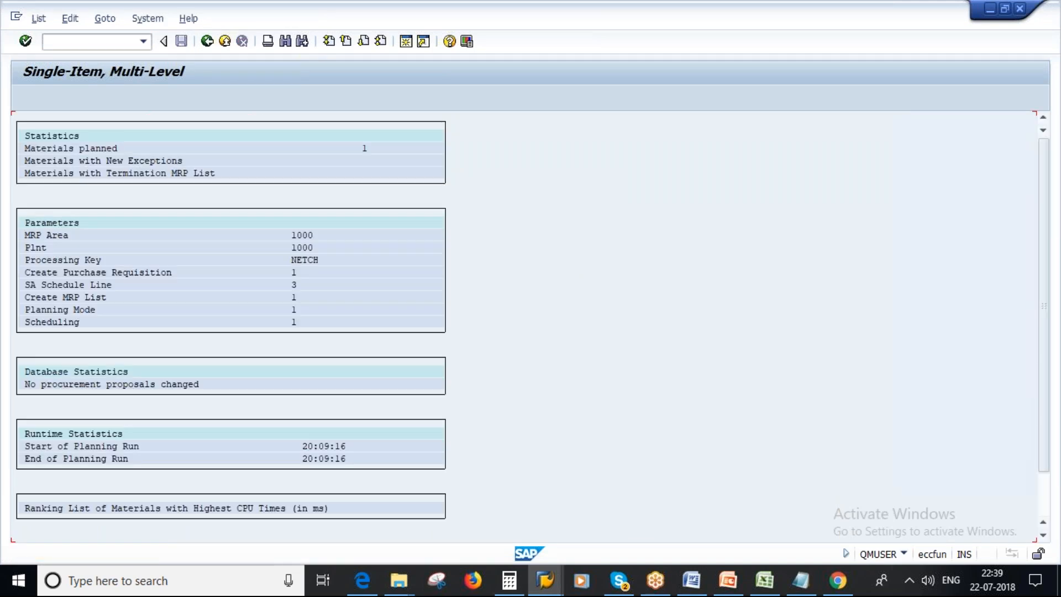
Refresh the stock/requirements list of Empty Glass bottle 1 L and examine it for planning results and the available quantity.
click(543, 587)
click(569, 504)
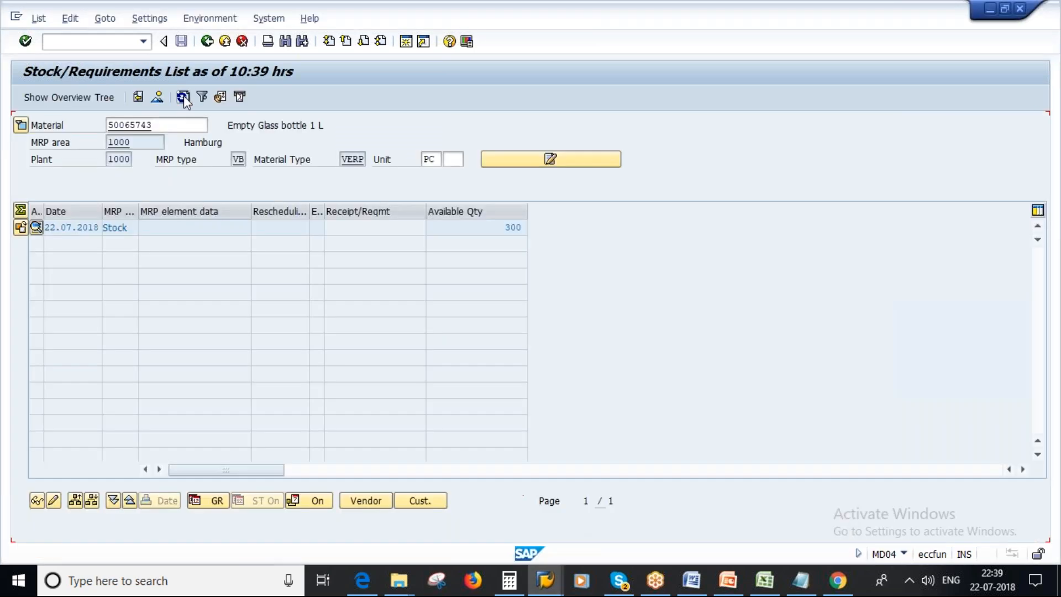
click(183, 97)
click(493, 225)
double_click(492, 226)
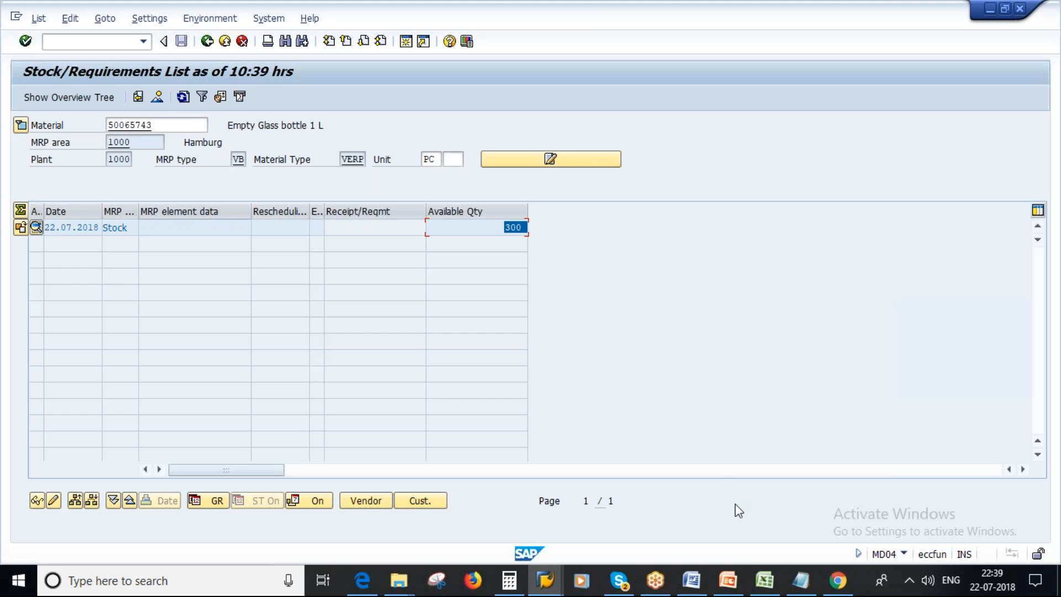
click(516, 228)
double_click(516, 227)
Leave the planning run session and start goods issue transaction MB1A with movement type 201.
click(545, 585)
click(762, 520)
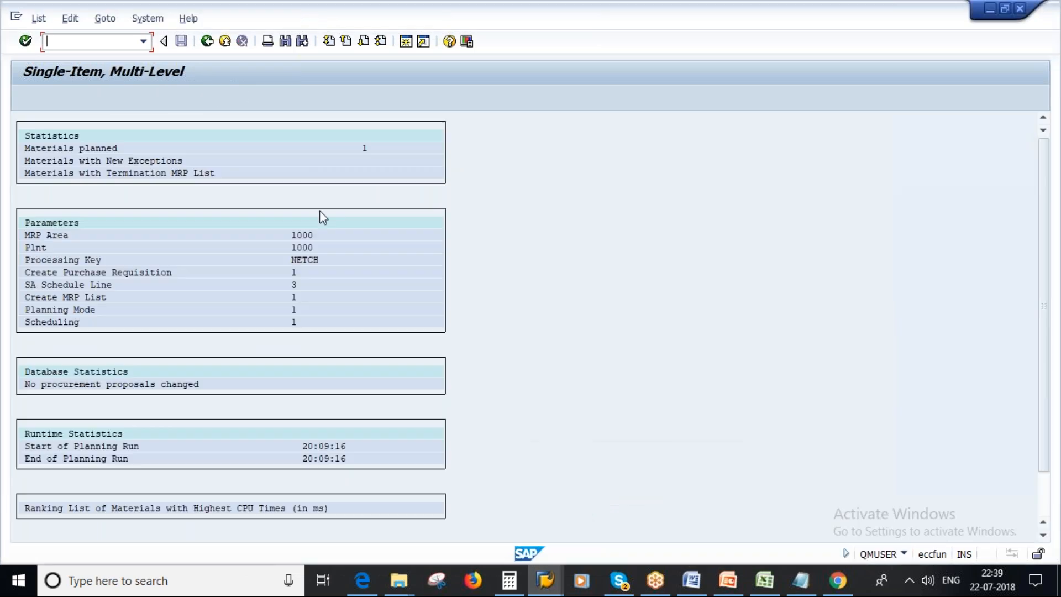
click(206, 42)
click(206, 41)
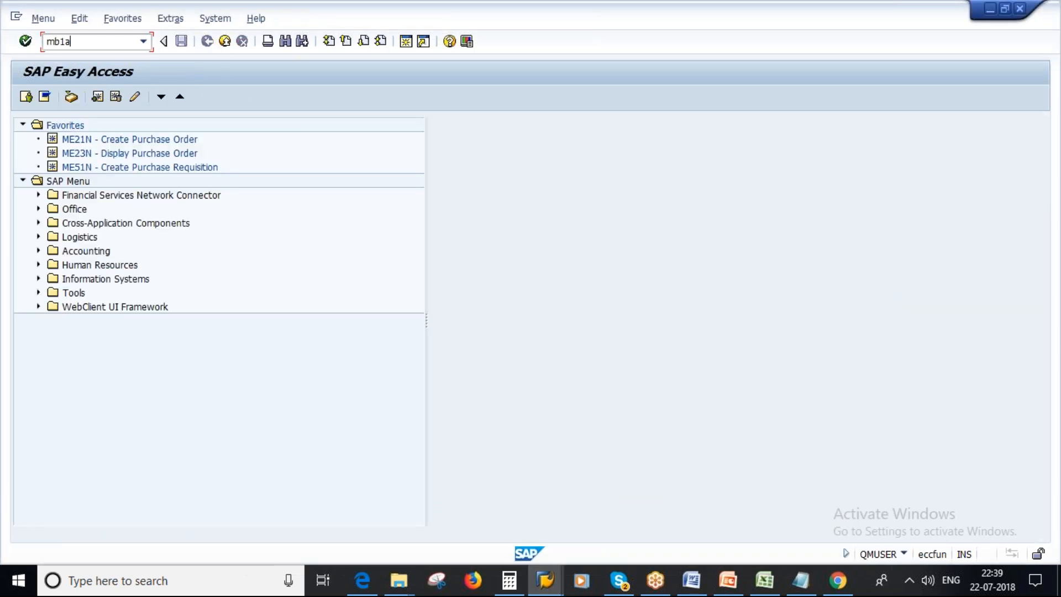
key(Return)
text(2)
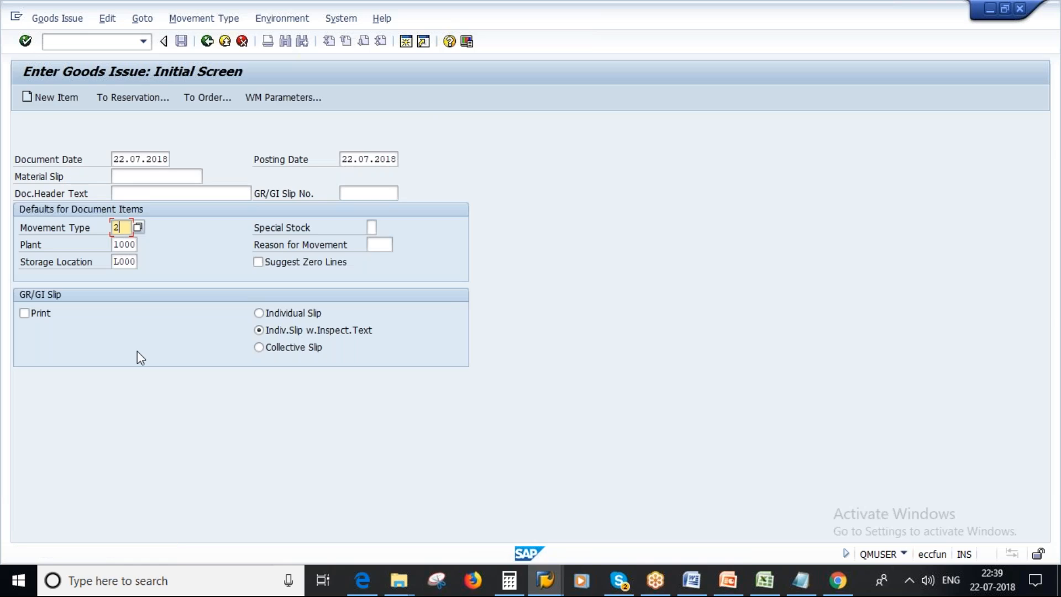
text(01)
key(Return)
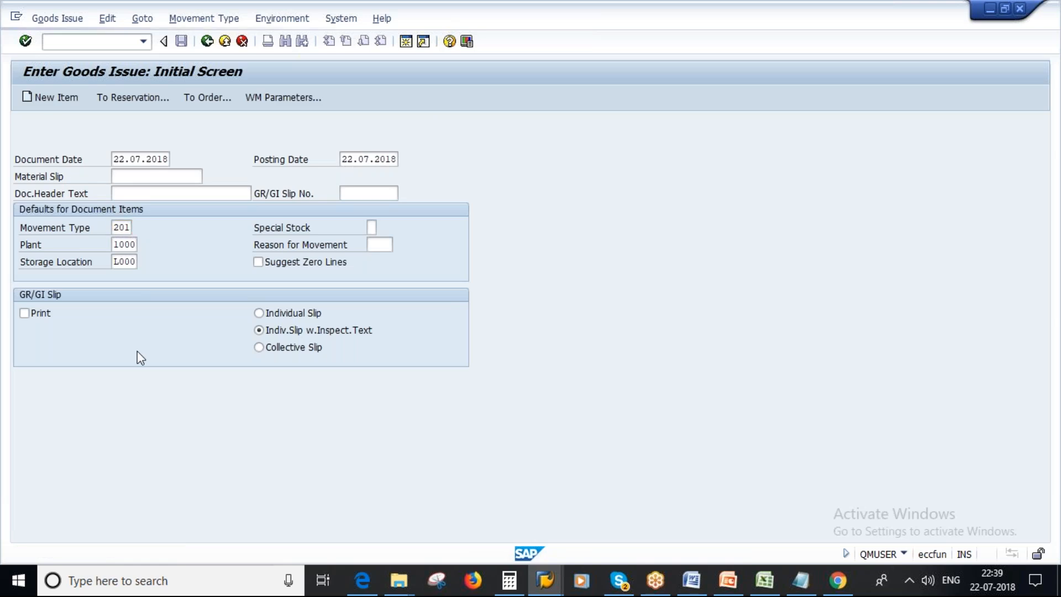
Enter cost center 1000 and an issue item for material 50065743 with quantity 150.
click(114, 197)
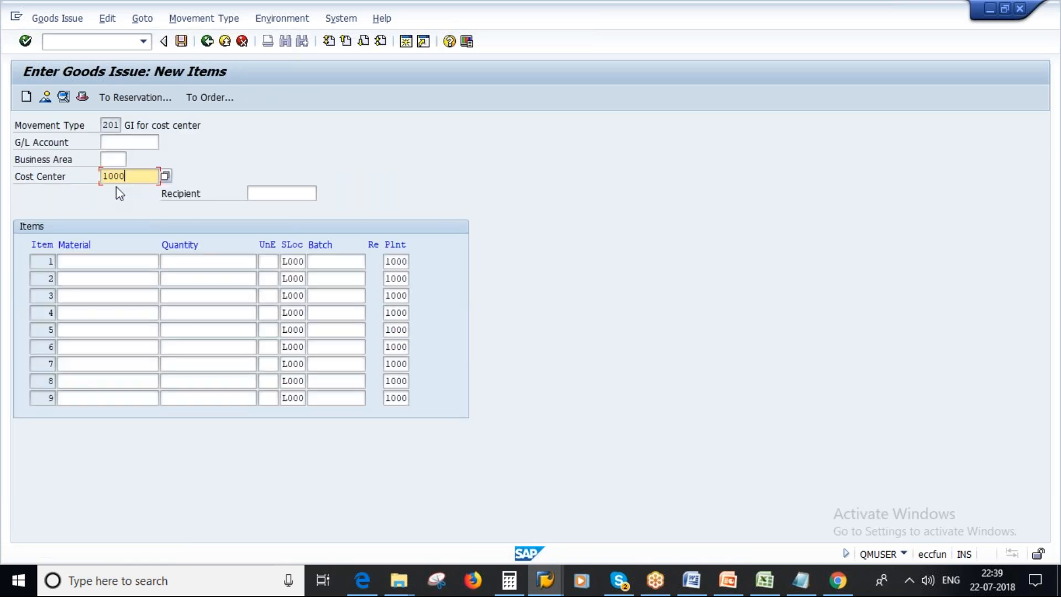
click(83, 260)
text(50065743)
click(214, 260)
text(150)
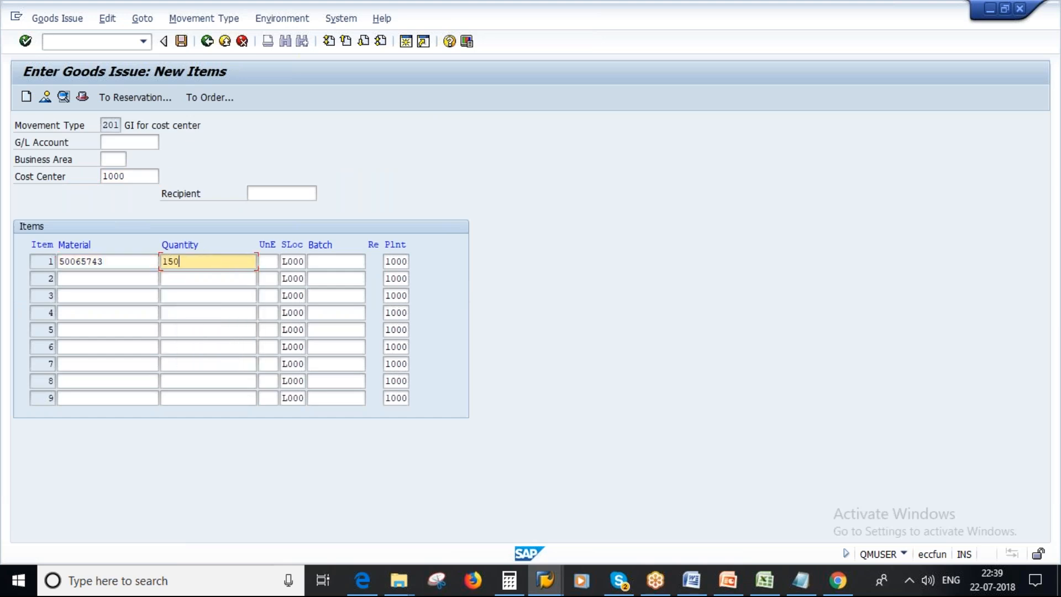
key(Return)
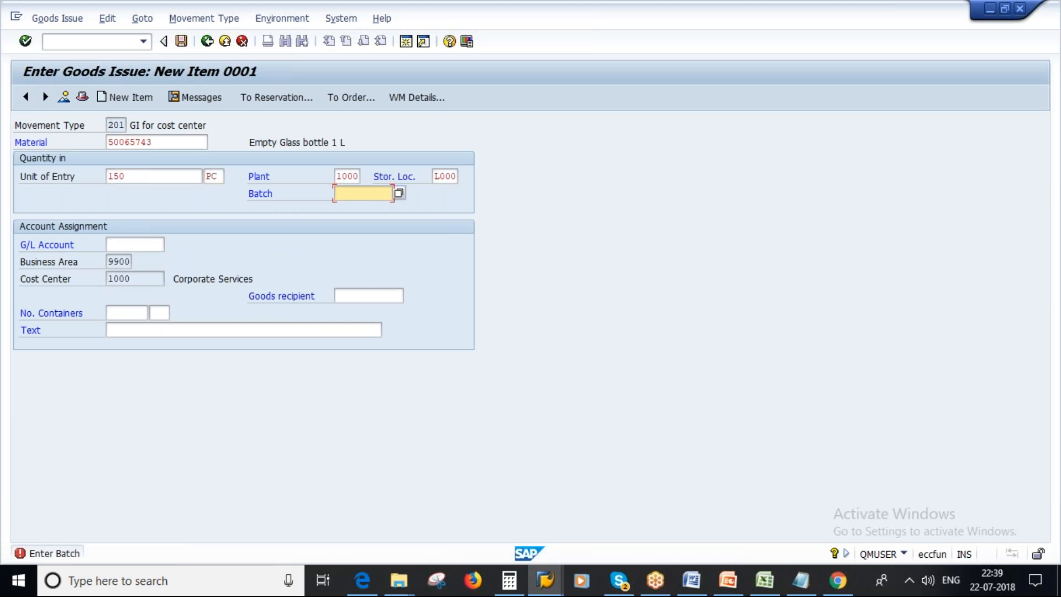
click(406, 41)
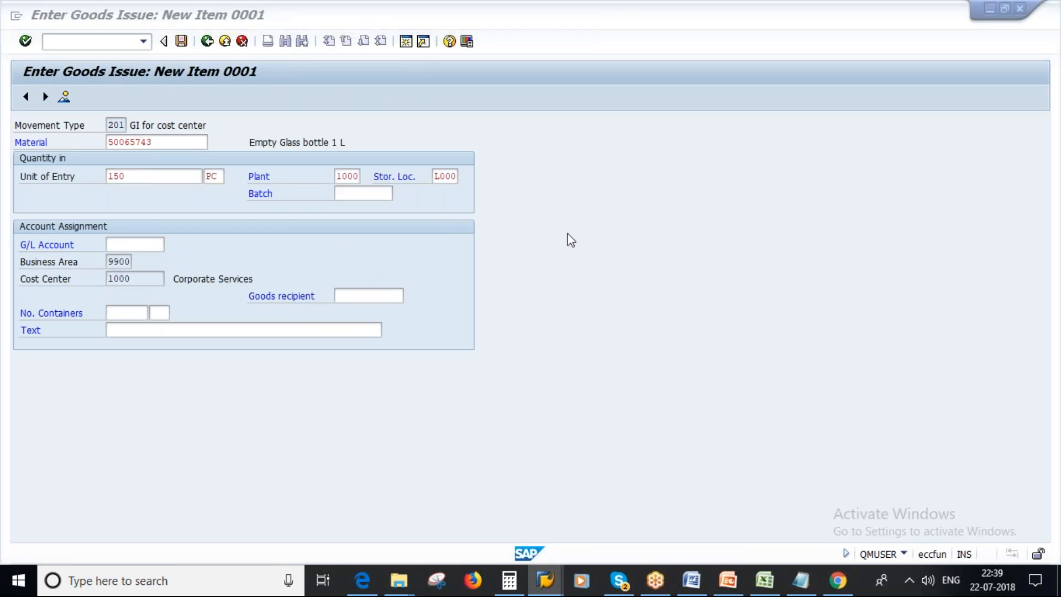
text(mmbe)
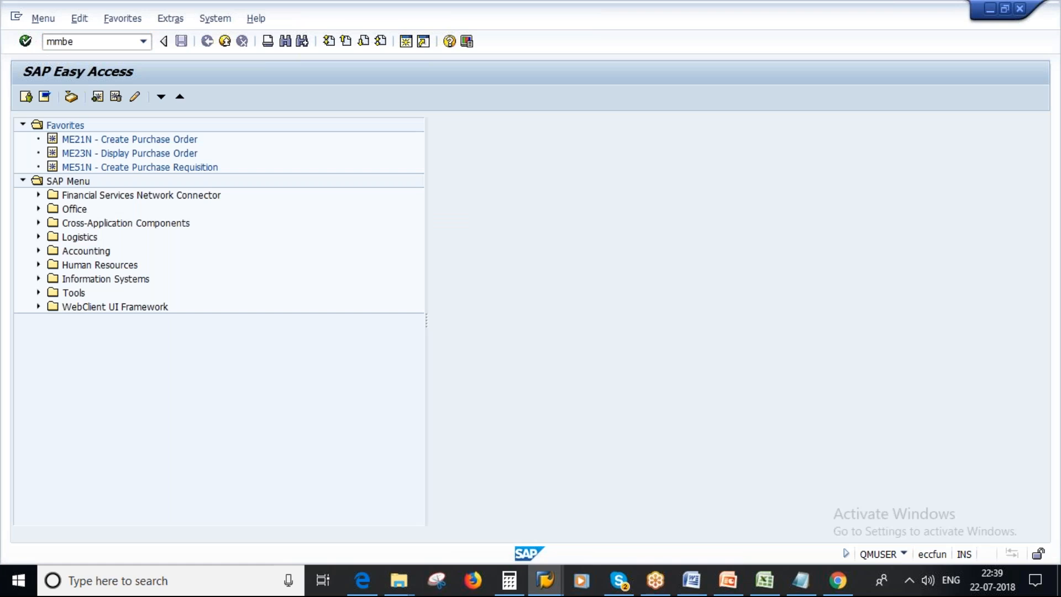
key(Return)
click(26, 97)
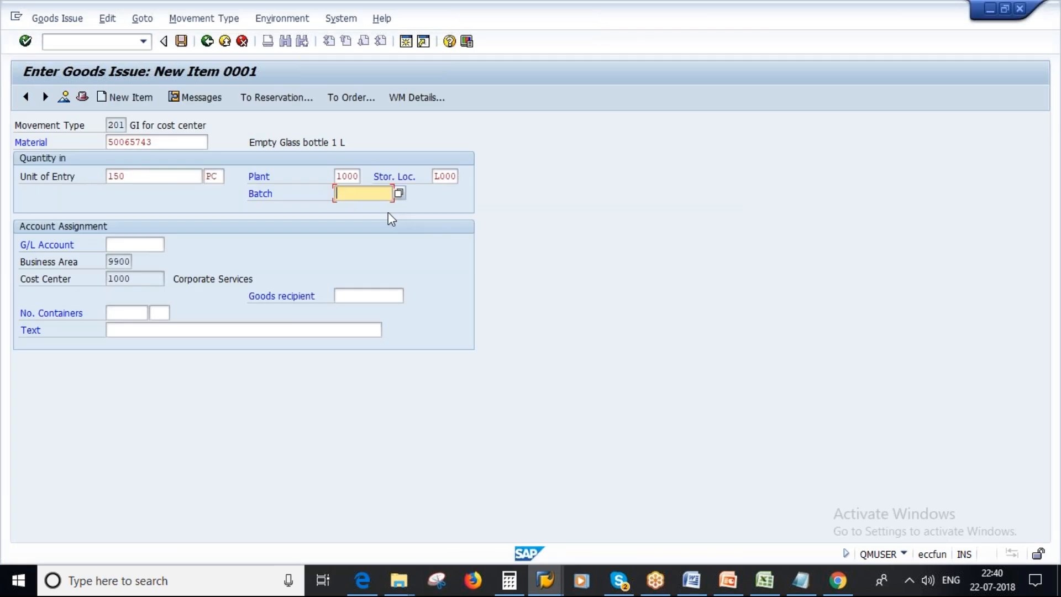
key(ctrl+v)
Check the issue quantity against the stock/requirements list and post the goods issue of 150 PC.
right_click(544, 580)
click(598, 547)
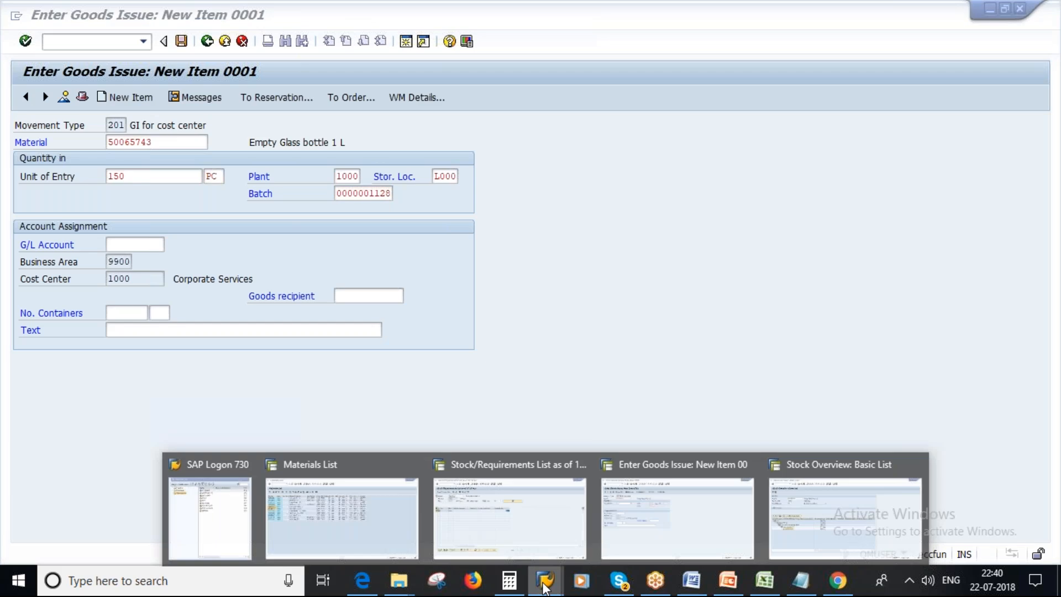
click(515, 489)
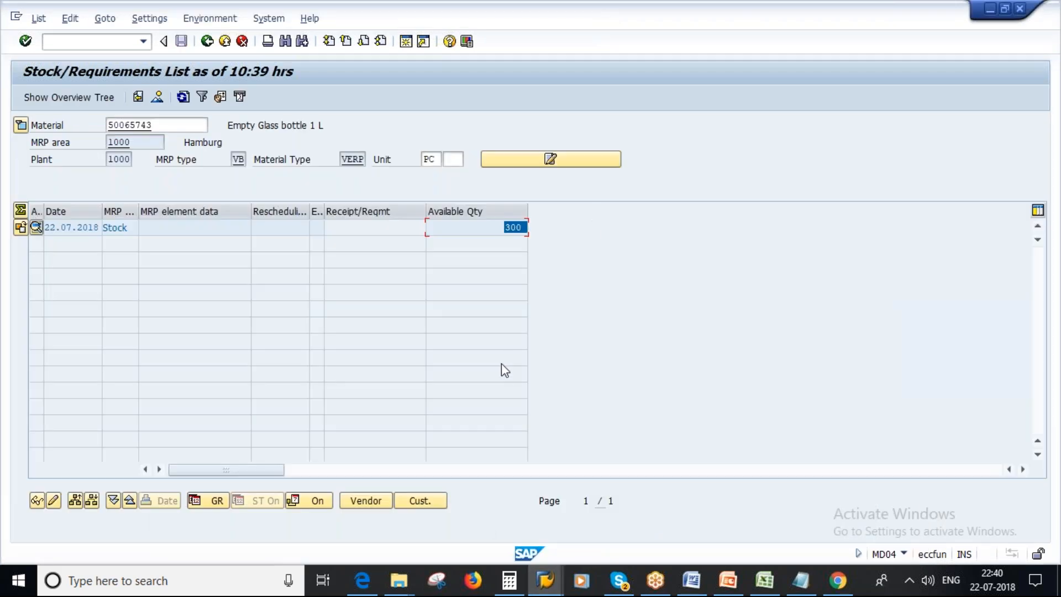
click(545, 584)
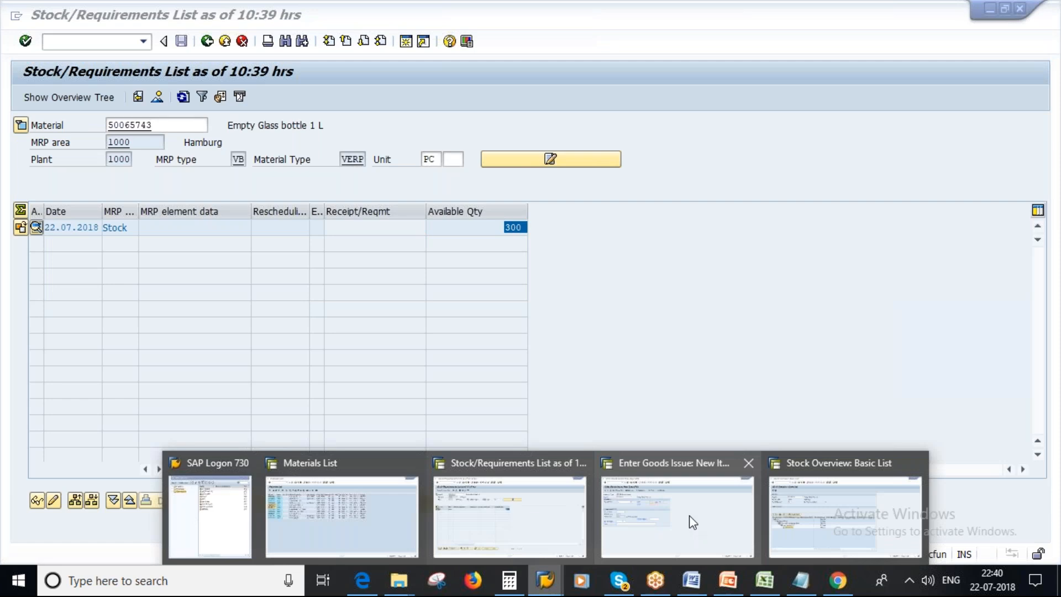
click(689, 515)
drag(128, 181, 99, 177)
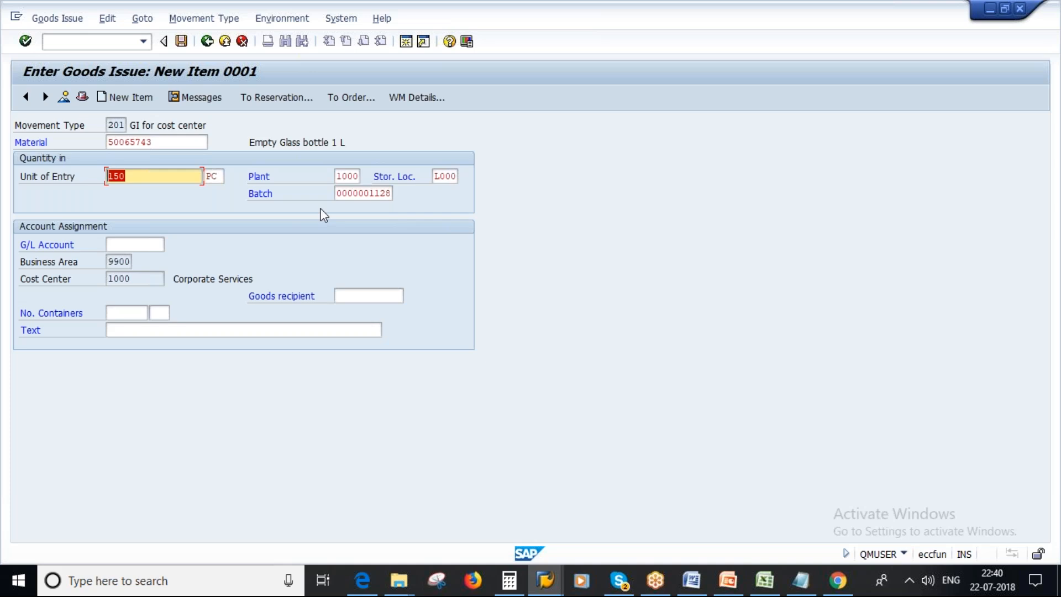
click(206, 41)
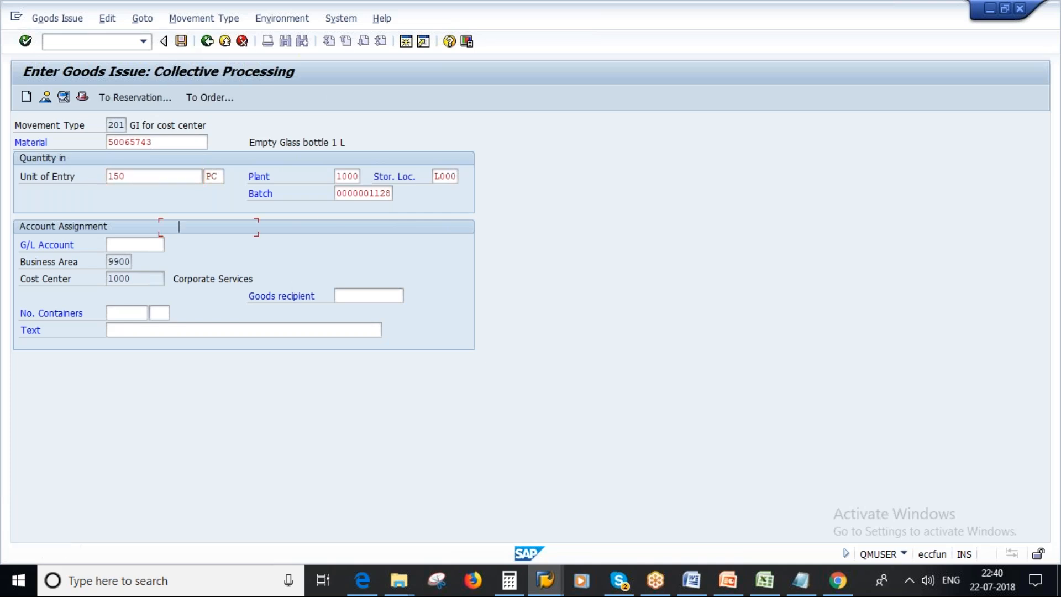
click(181, 40)
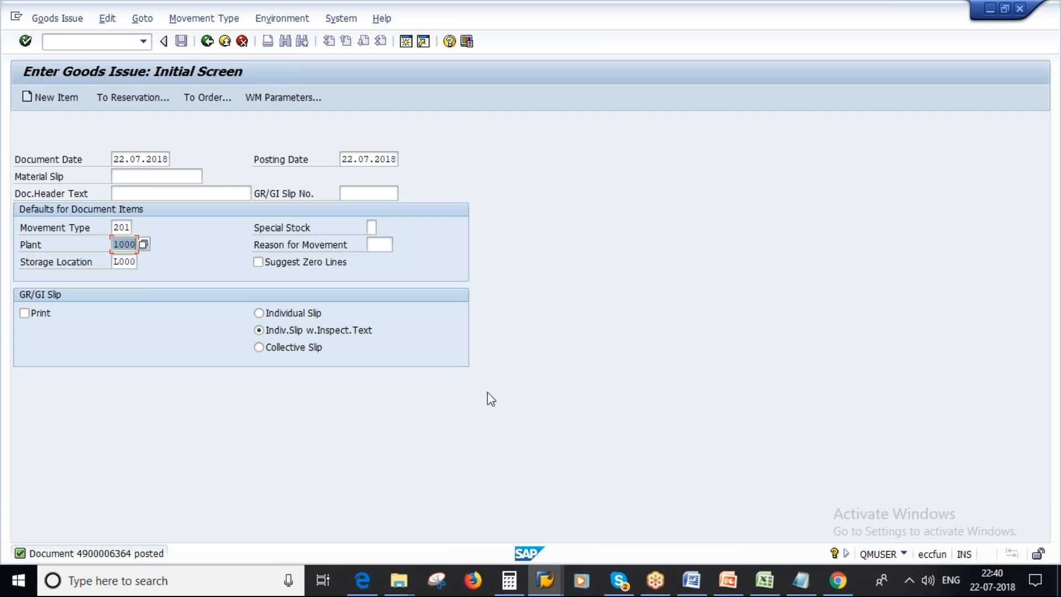
Return to the stock/requirements list, refresh it and check the available quantity after the goods issue.
click(547, 585)
right_click(549, 587)
click(509, 433)
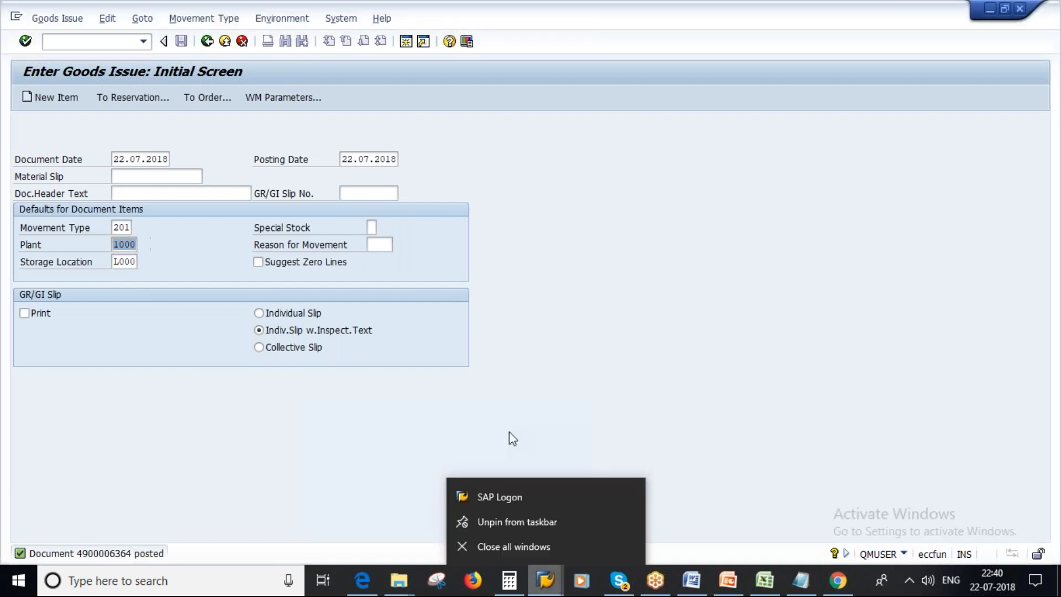
click(548, 584)
click(514, 500)
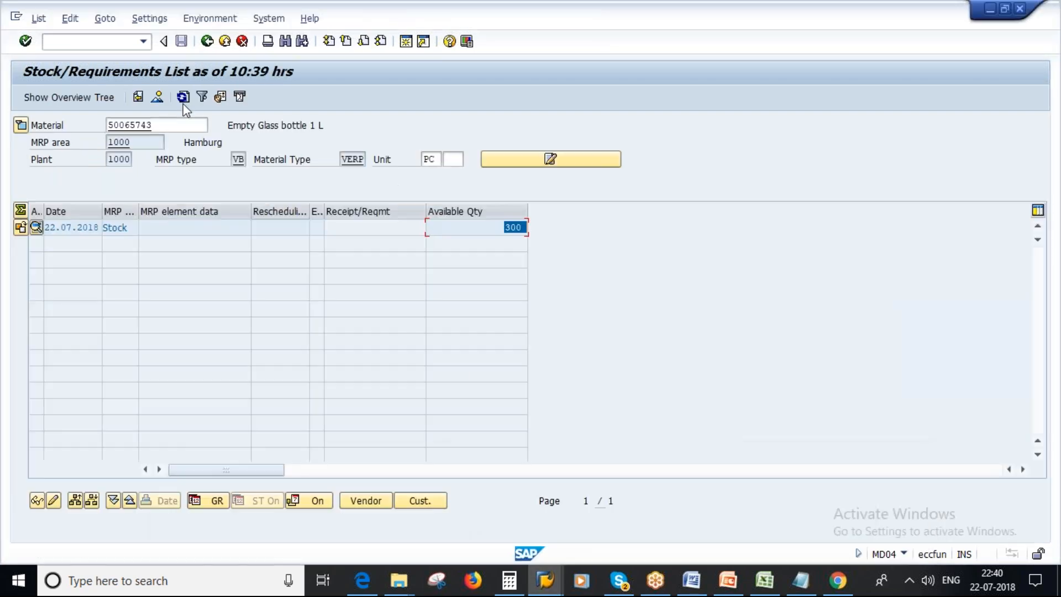
click(182, 97)
click(500, 229)
Switch to the Notepad notes, change the stock to 150 and point out the reorder point for comparison.
click(800, 587)
click(239, 228)
key(BackSpace)
key(BackSpace)
key(BackSpace)
text(150)
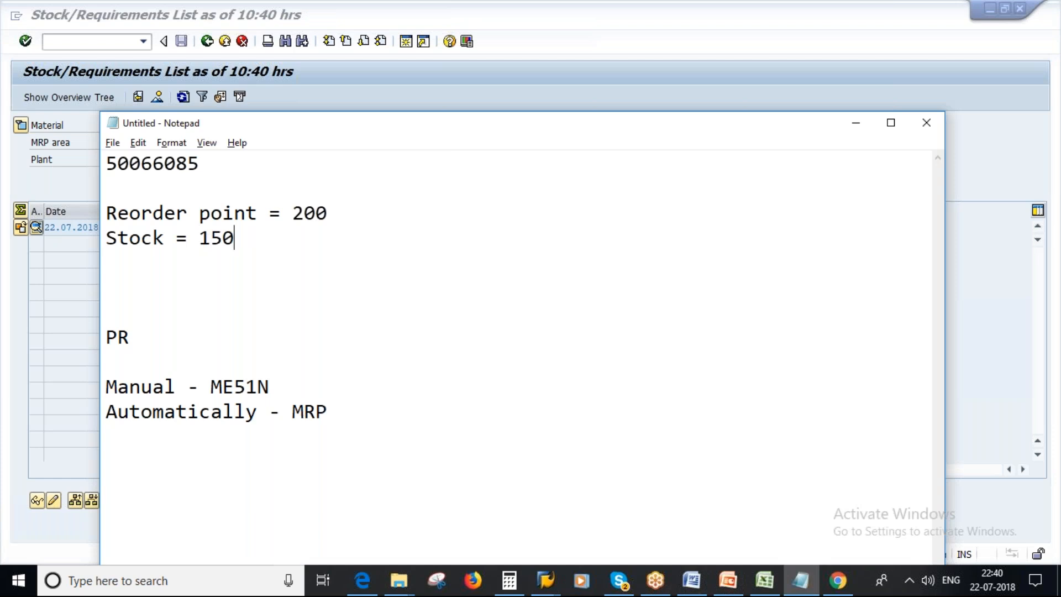
double_click(291, 216)
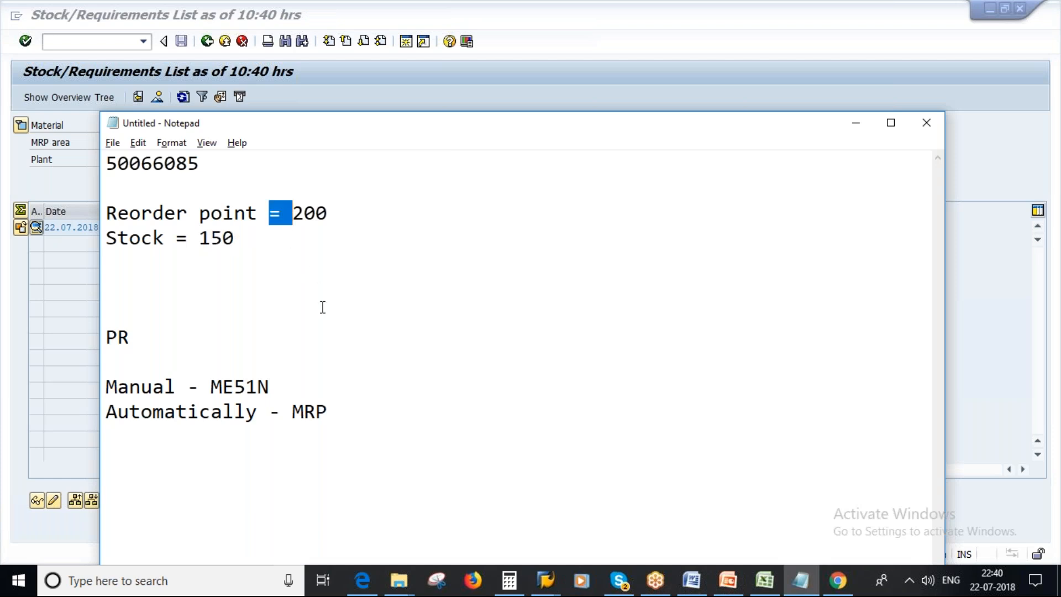
Compare the stock value with the reorder point in the notes and switch to the Reorder Point Planning slide in PowerPoint.
click(236, 239)
drag(199, 238, 240, 238)
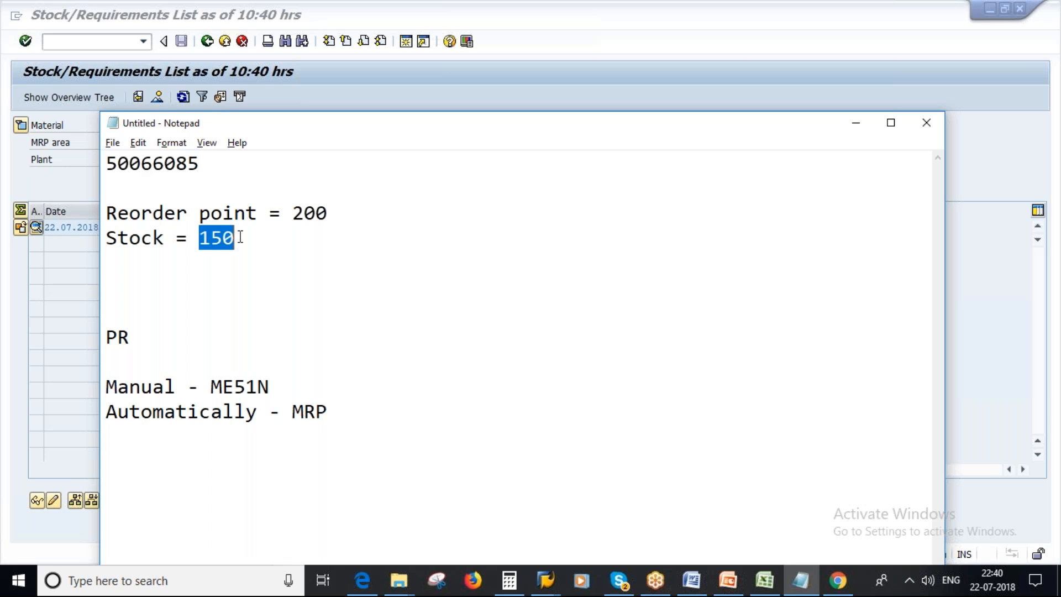
drag(290, 214, 341, 212)
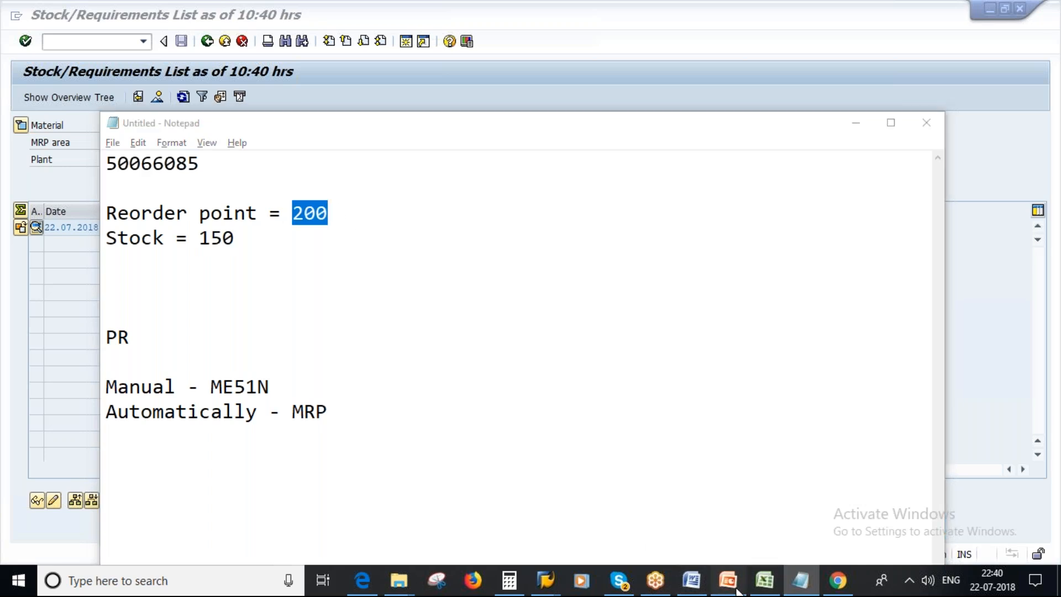
click(728, 580)
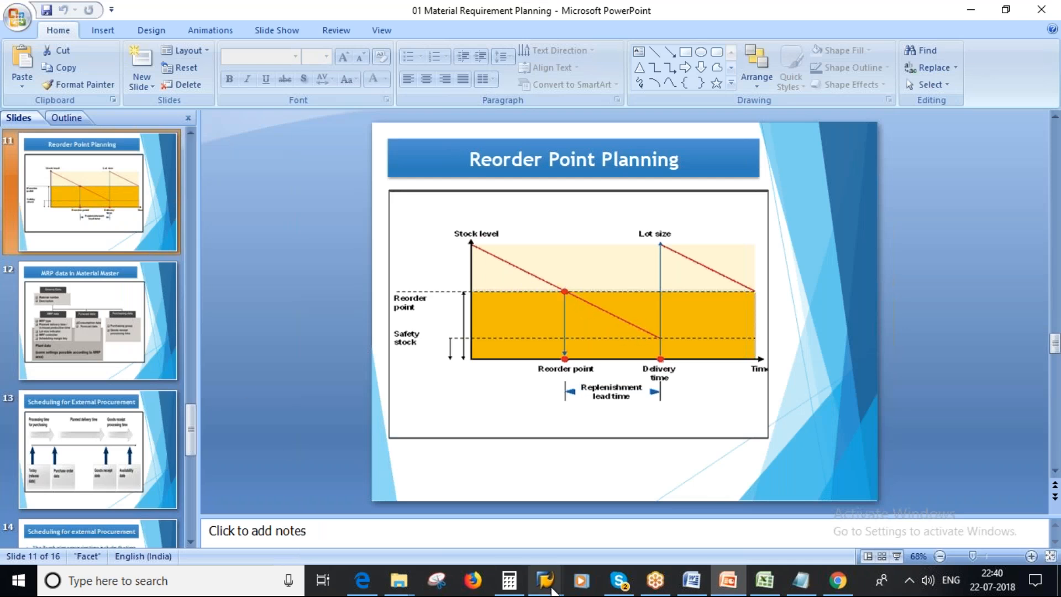
Switch back to SAP, exit the goods issue transaction and open single-item, multi-level planning with transaction MD02.
mouse_move(546, 576)
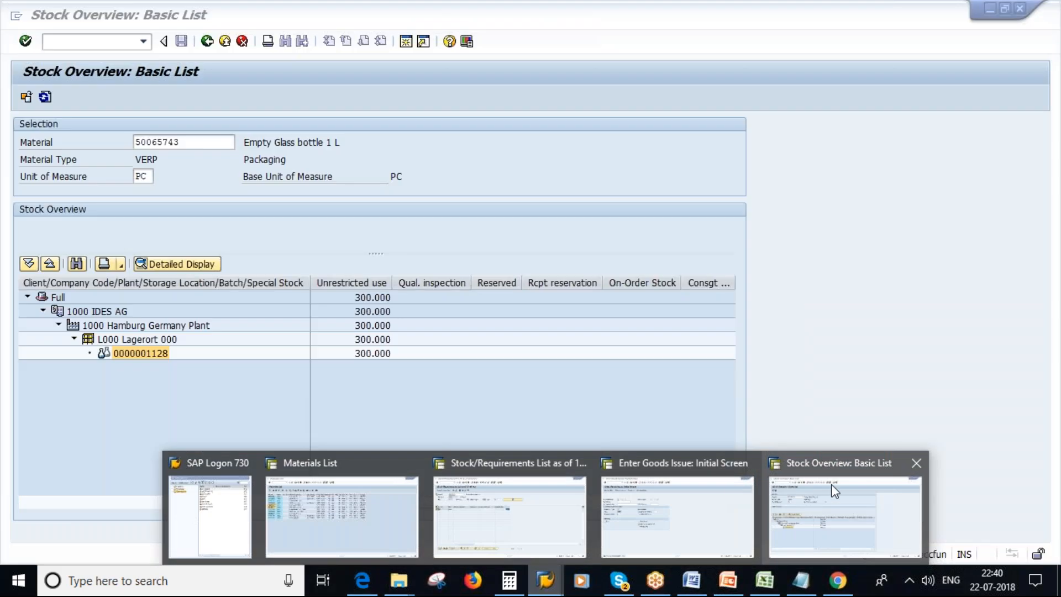
right_click(834, 491)
click(561, 209)
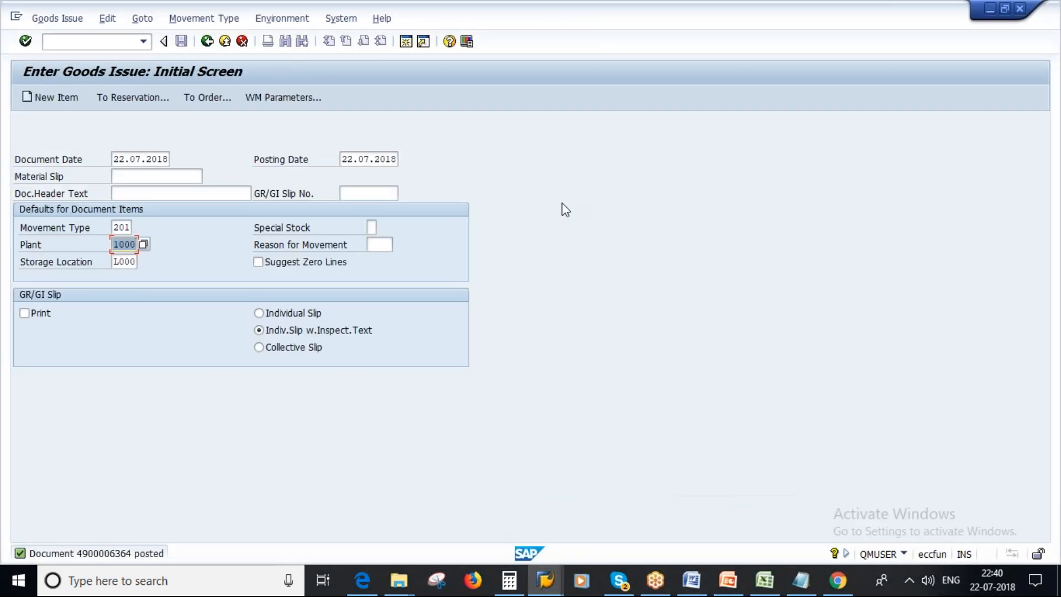
right_click(80, 42)
click(80, 42)
key(Return)
click(206, 41)
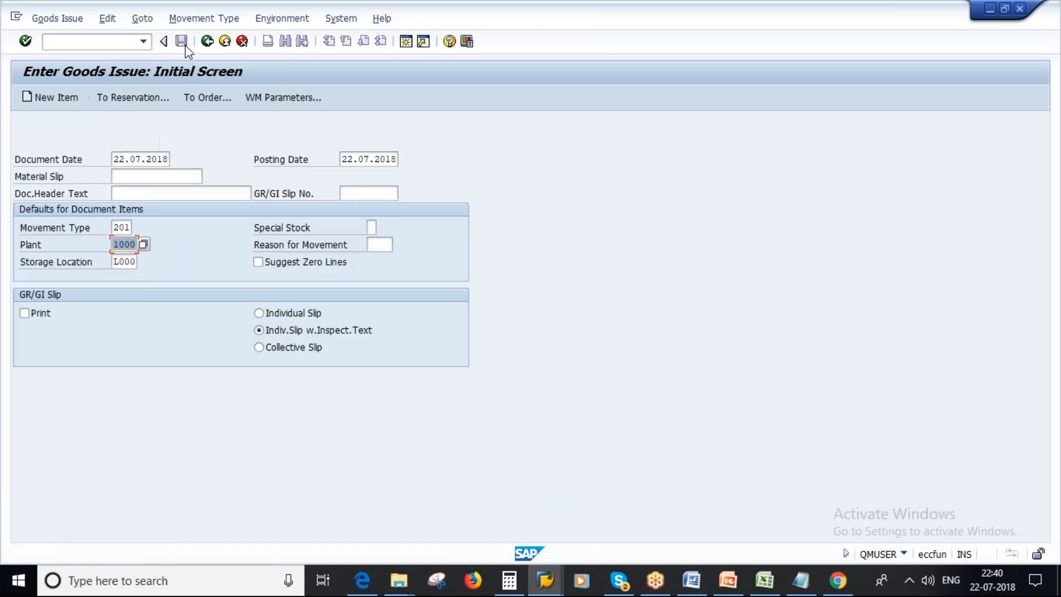
click(207, 40)
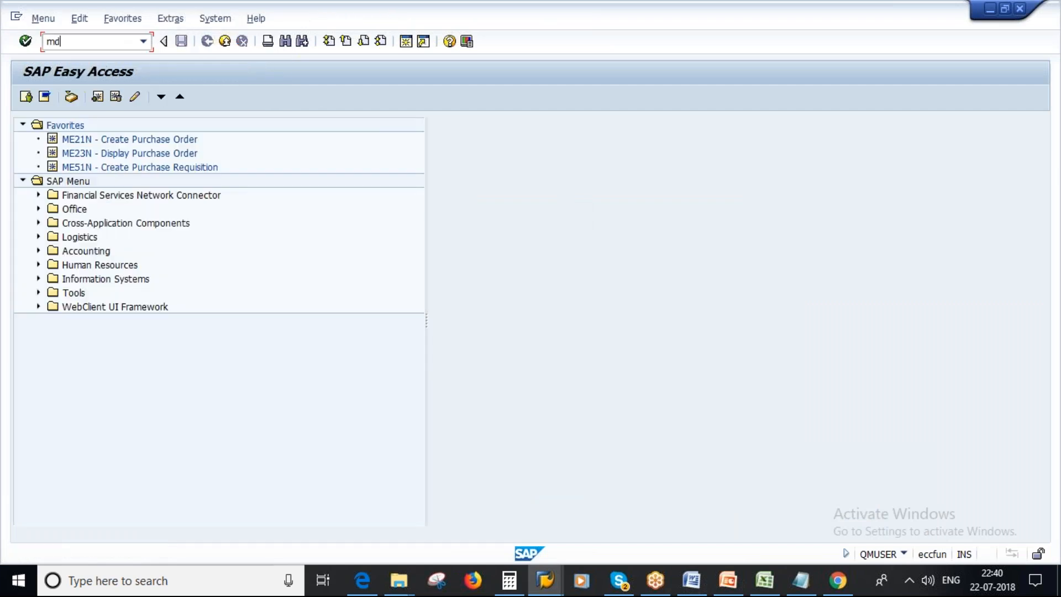
text(md02)
key(Return)
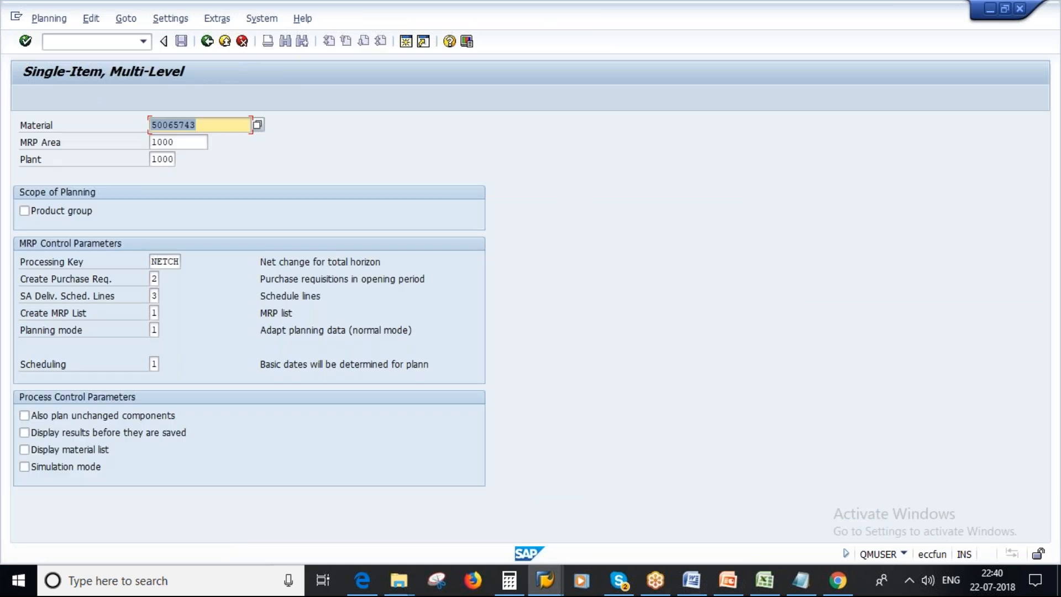
Set Create Purchase Req. to 1 and execute the single-item, multi-level planning run for the material.
key(Tab)
key(Tab)
key(Tab)
key(Tab)
key(Tab)
text(1)
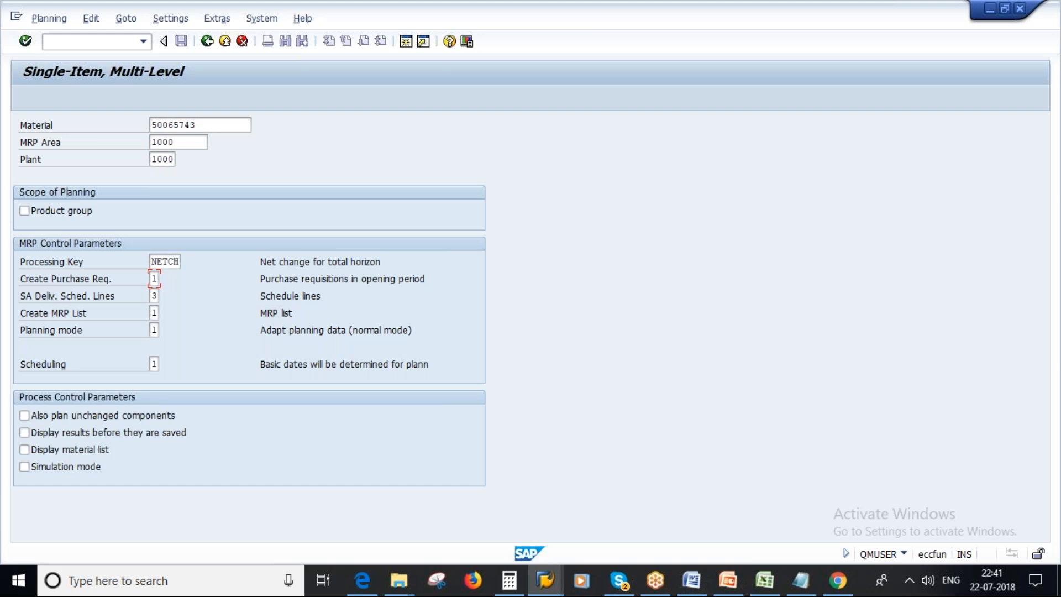
key(Return)
key(Return)
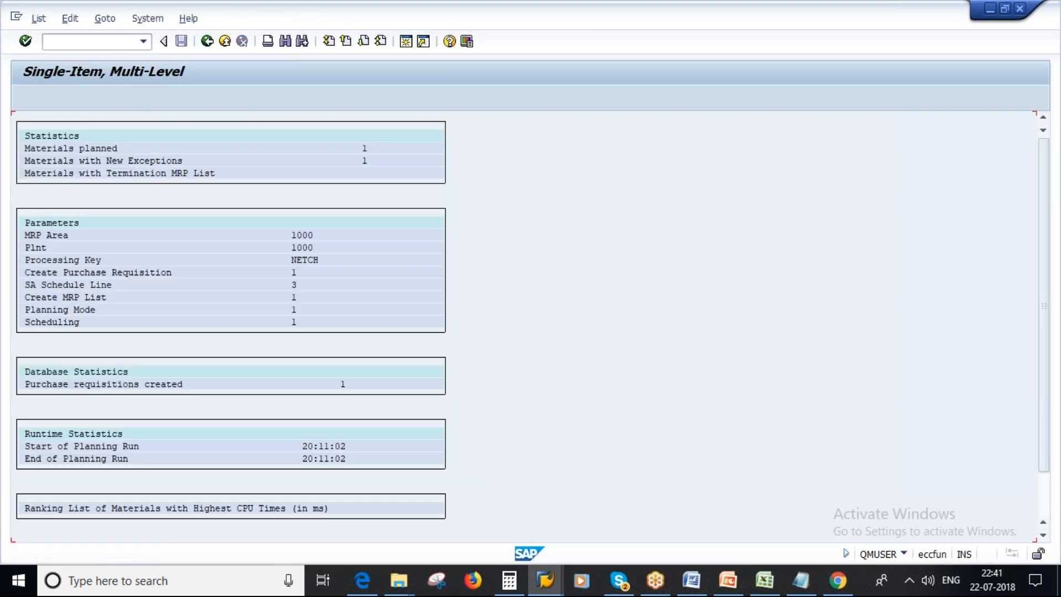
Return to the stock/requirements list, refresh it and examine the purchase requisition, its receipt quantity and the available stock.
click(545, 575)
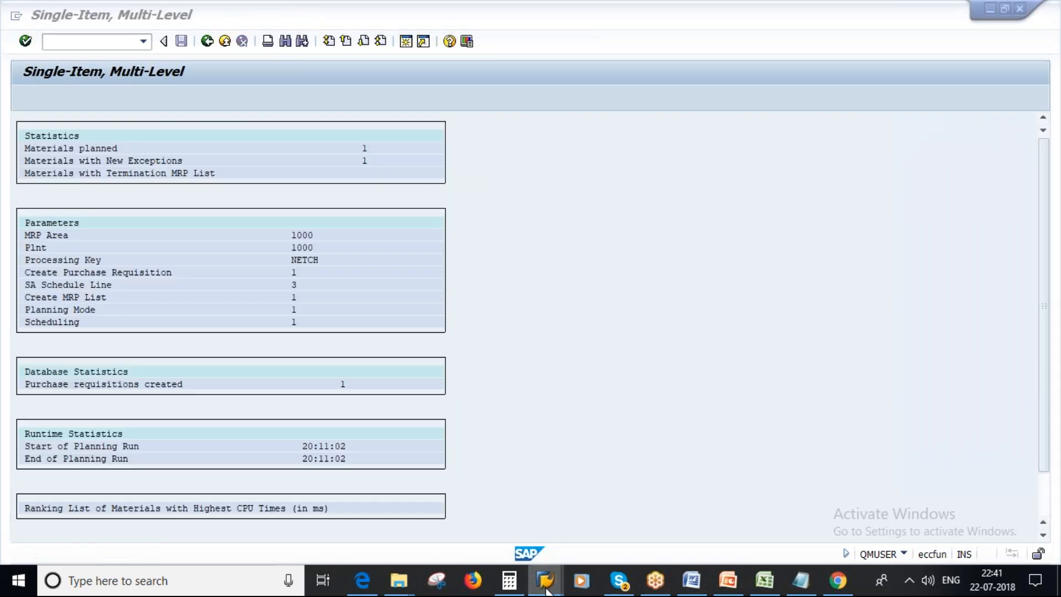
click(552, 503)
click(183, 96)
drag(230, 244, 148, 376)
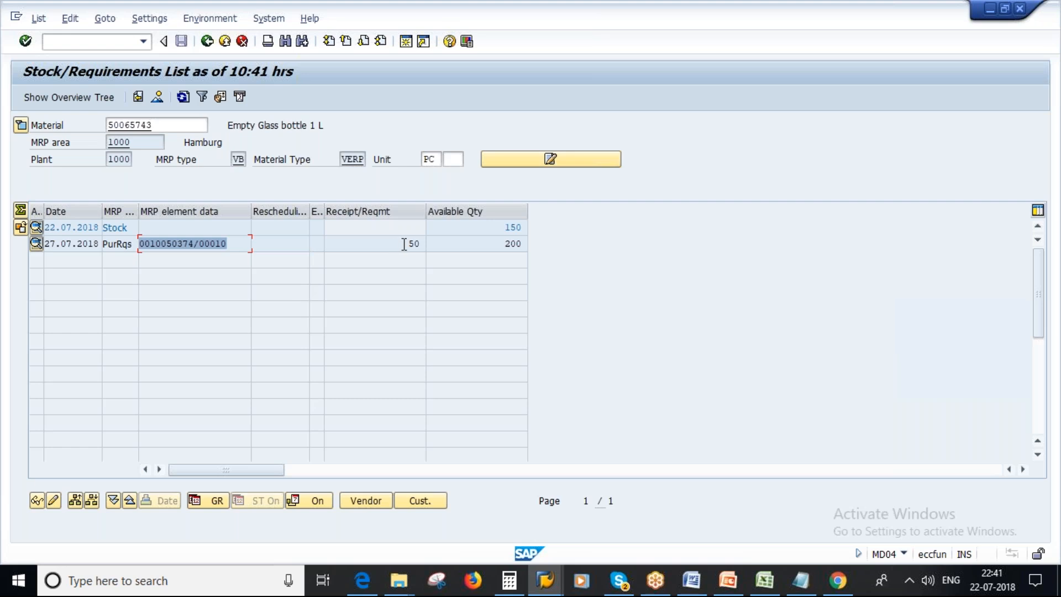
drag(404, 244, 429, 243)
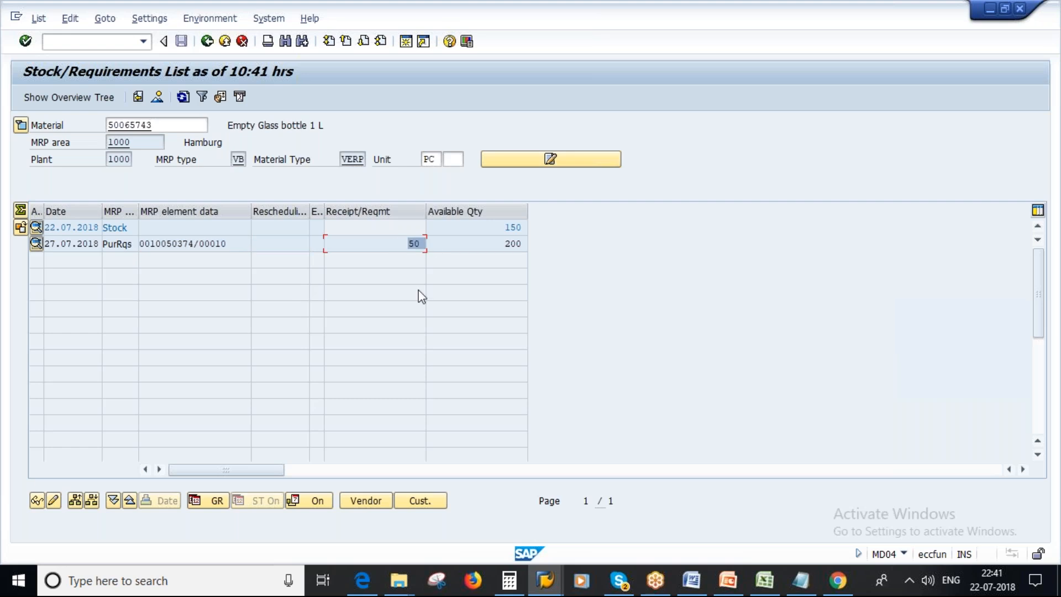
drag(489, 230, 528, 228)
drag(407, 244, 429, 243)
Switch to PowerPoint and review the MRP Procedures slide and the Reorder Point Planning text and diagram slides.
click(728, 580)
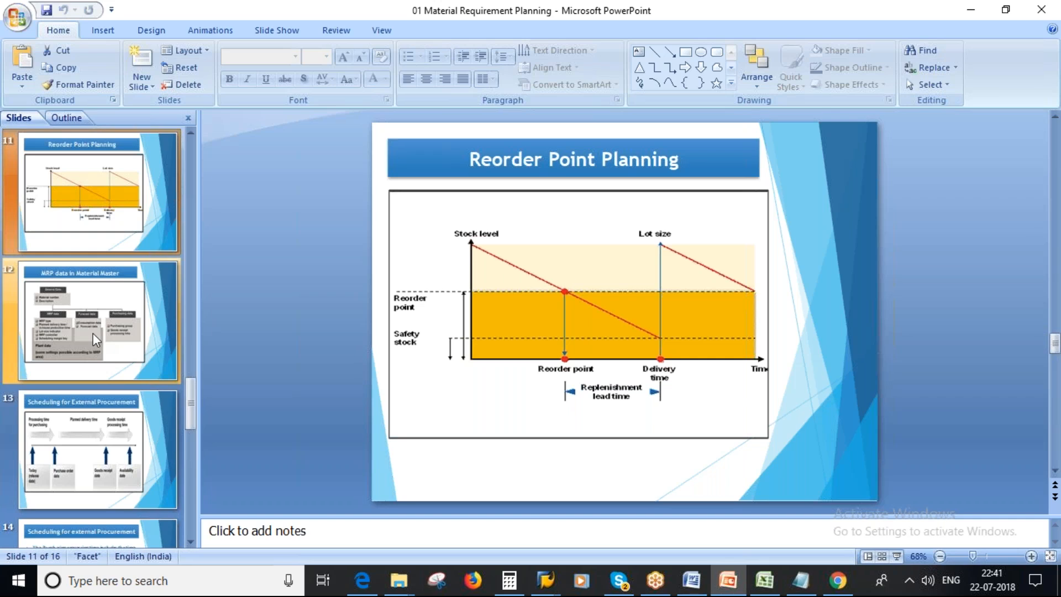
scroll(86, 243, up, 2)
click(86, 245)
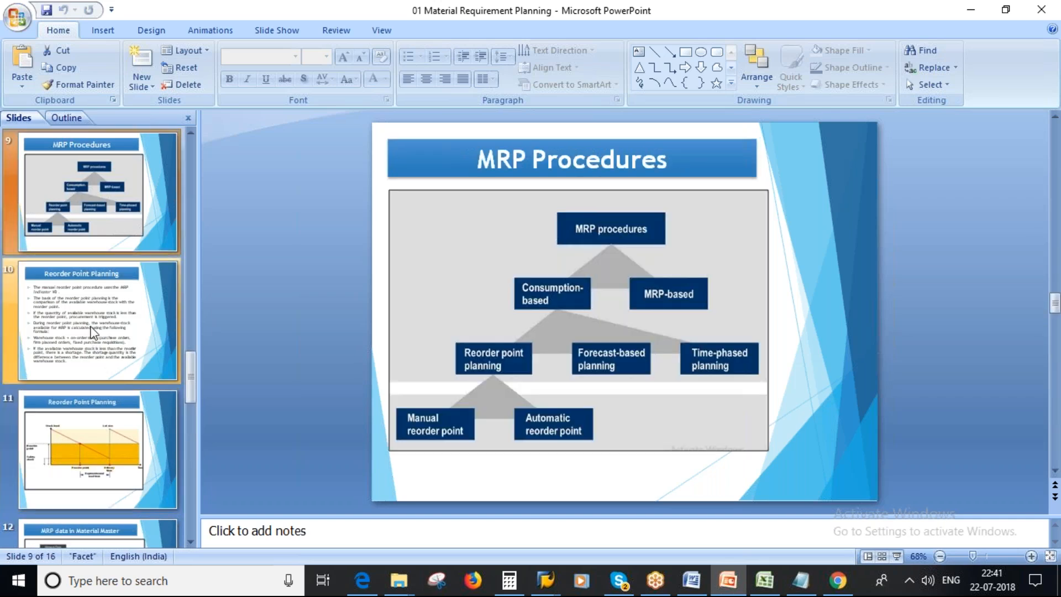
click(96, 345)
key(Down)
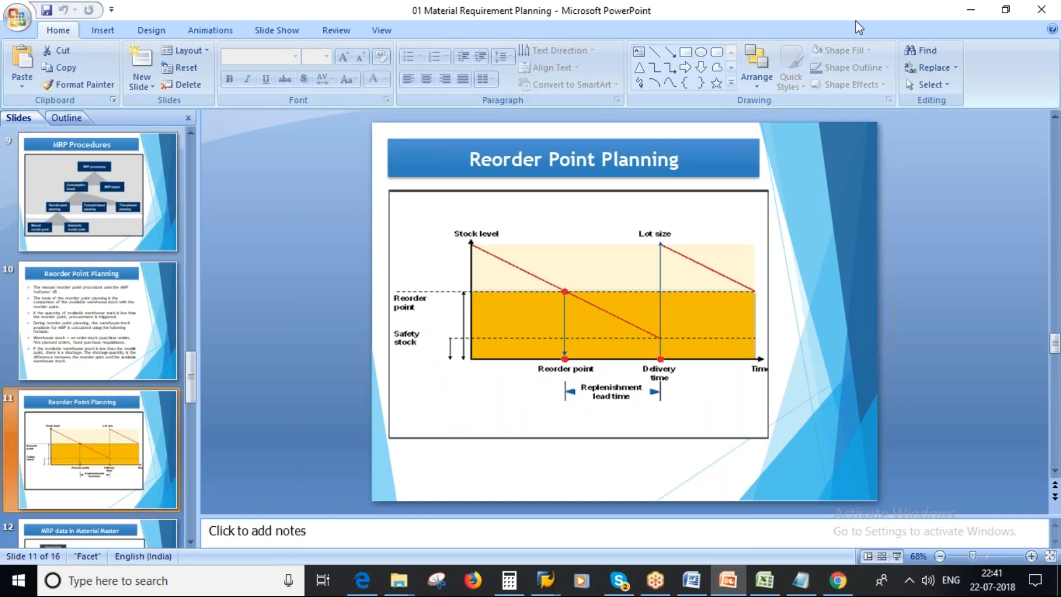
click(880, 421)
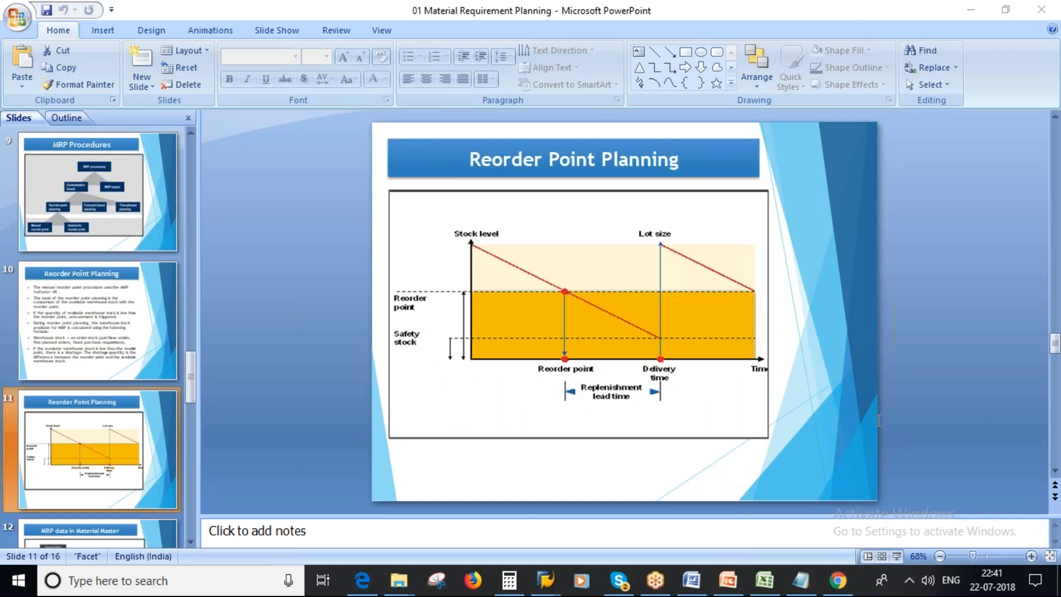
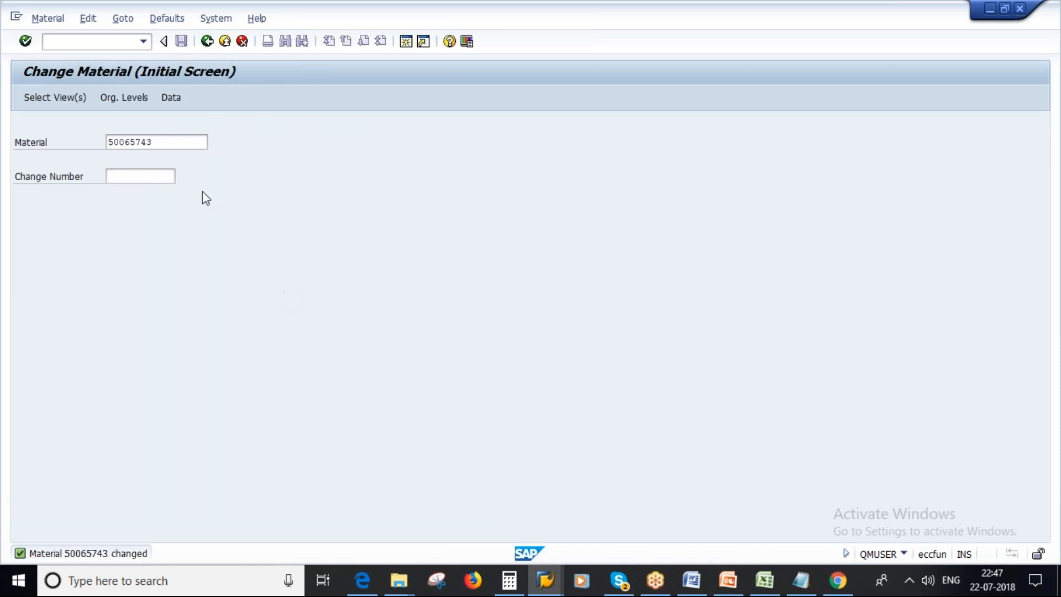
Open the MRP 1 view of material 50065743 for plant 1000 in Change Material.
click(230, 380)
click(234, 282)
click(240, 536)
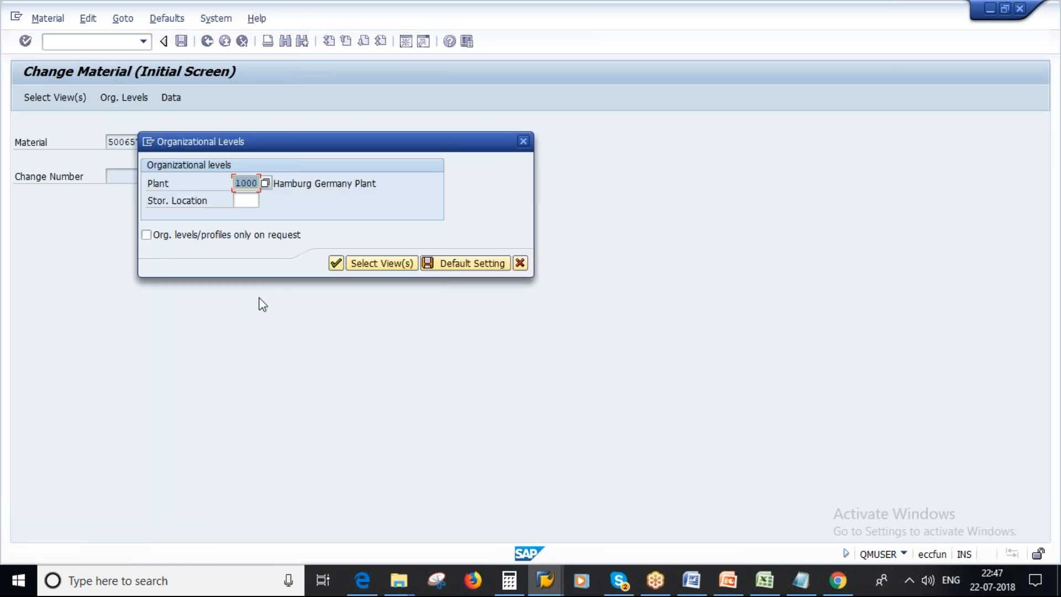
key(Return)
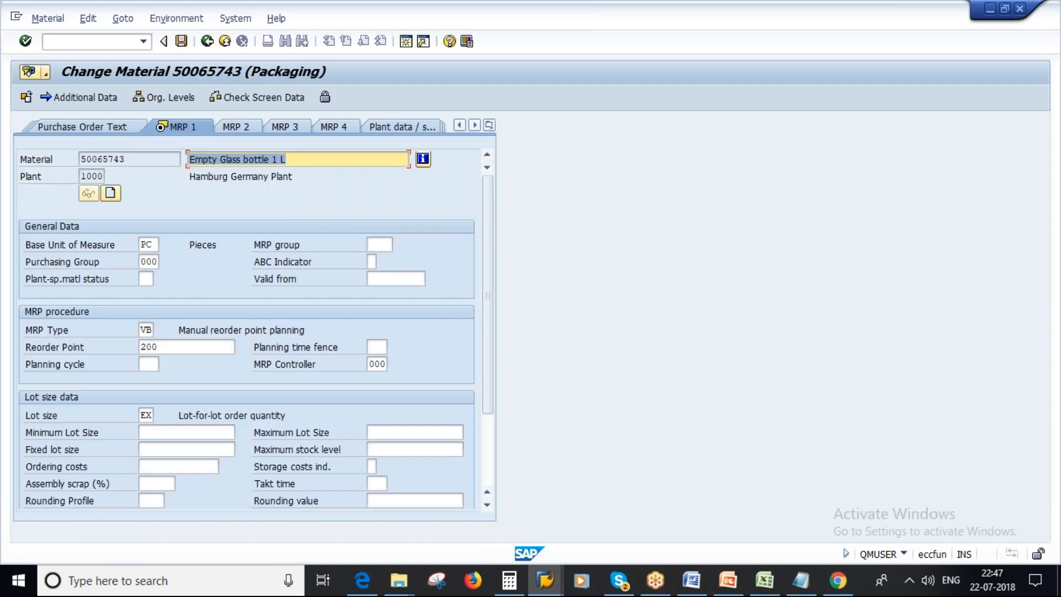
Set the MRP type of Empty Glass bottle 1 L to PD, clear its reorder point and save the material.
key(Delete)
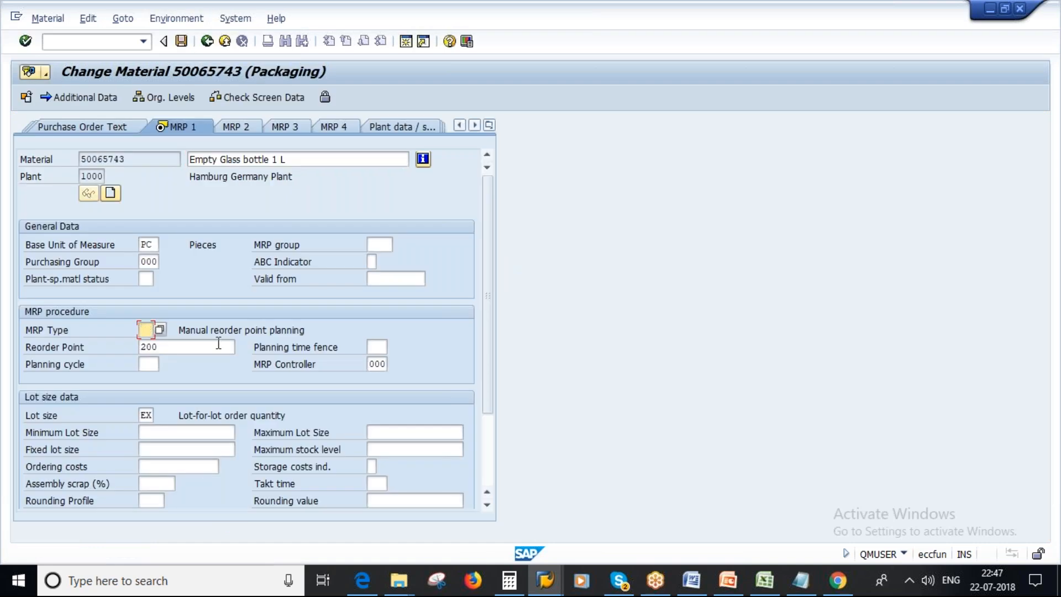
text(pd)
key(Tab)
key(Delete)
key(Return)
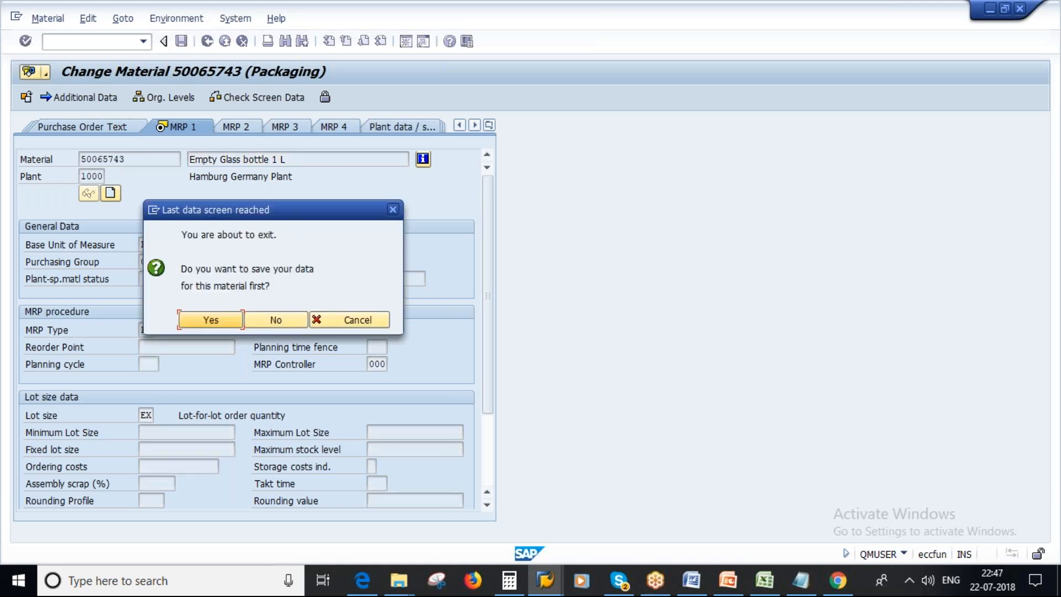
key(Return)
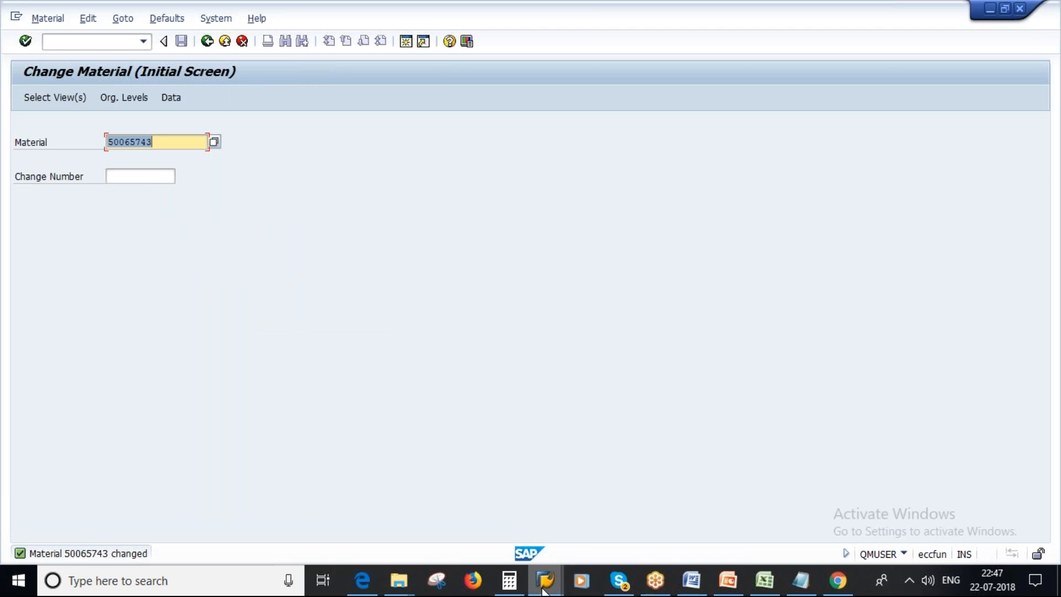
Return to the stock/requirements list and display it for material 50066085, Pepsi 1L Bottle, in plant 1000.
mouse_move(544, 581)
click(506, 490)
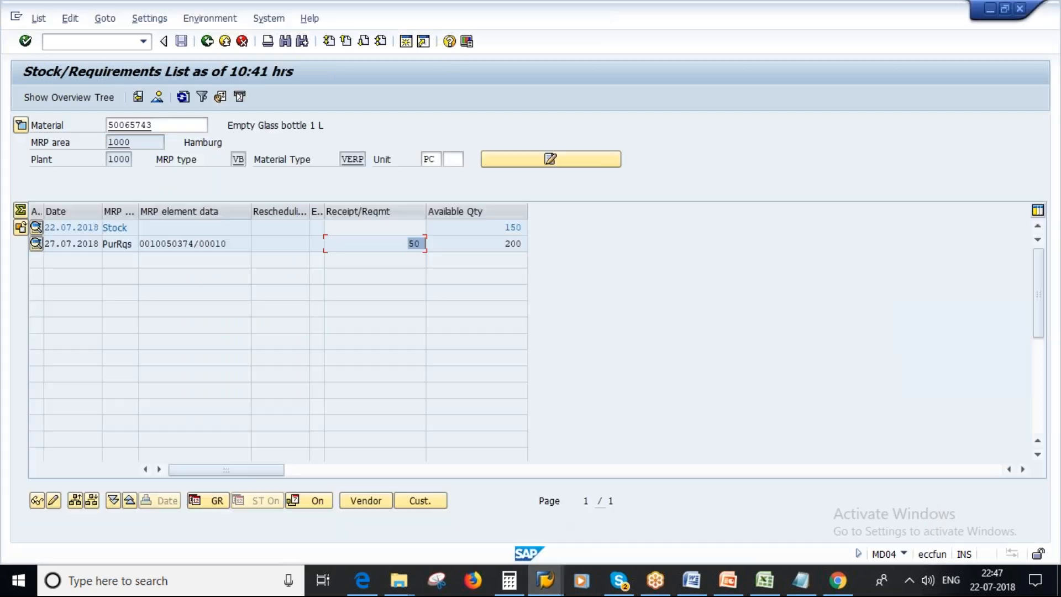
mouse_move(544, 580)
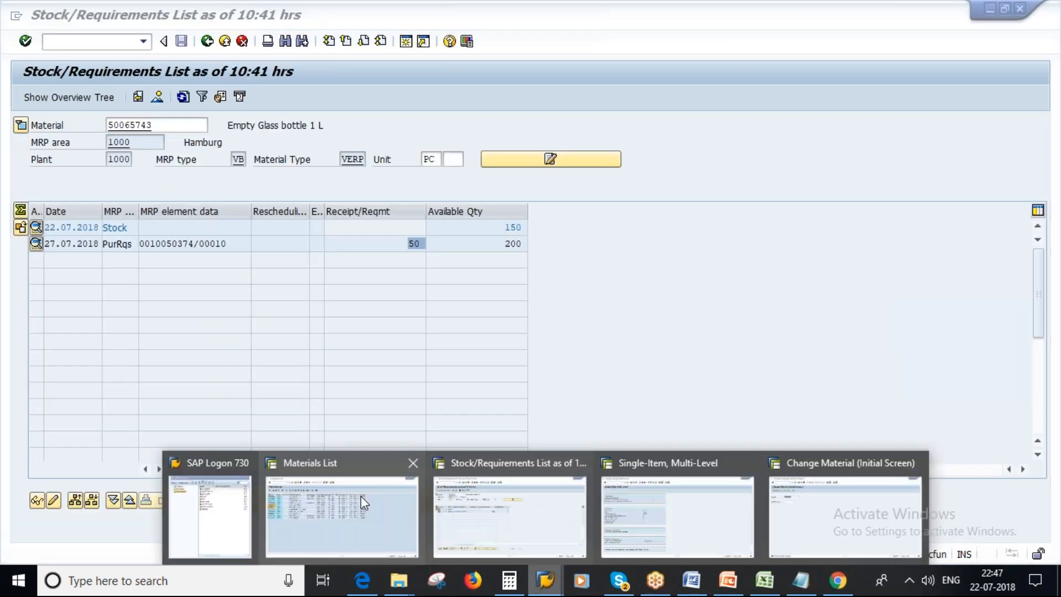
click(363, 502)
key(alt+Tab)
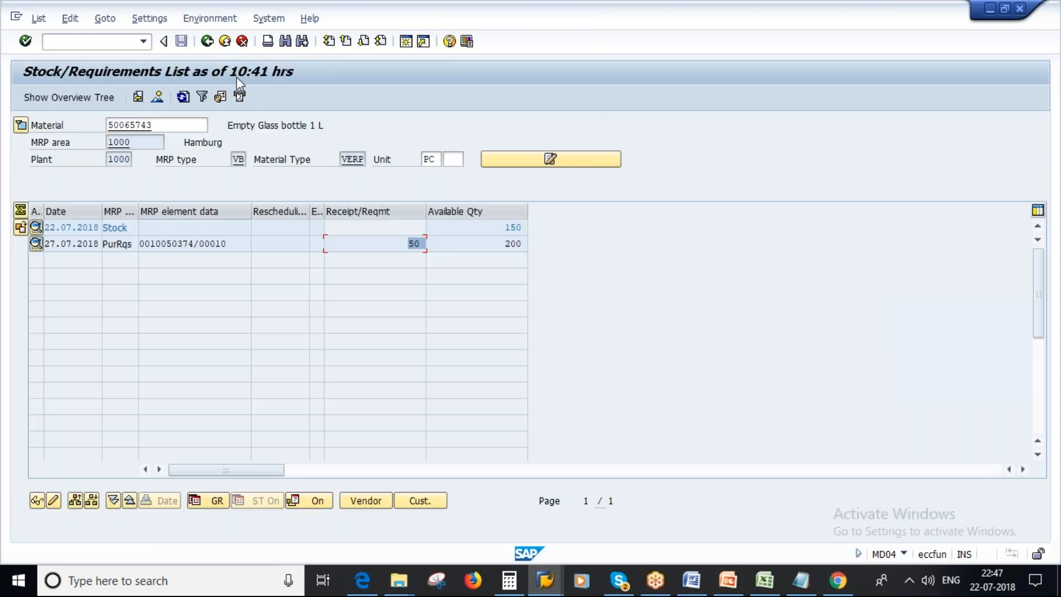
click(207, 41)
key(BackSpace)
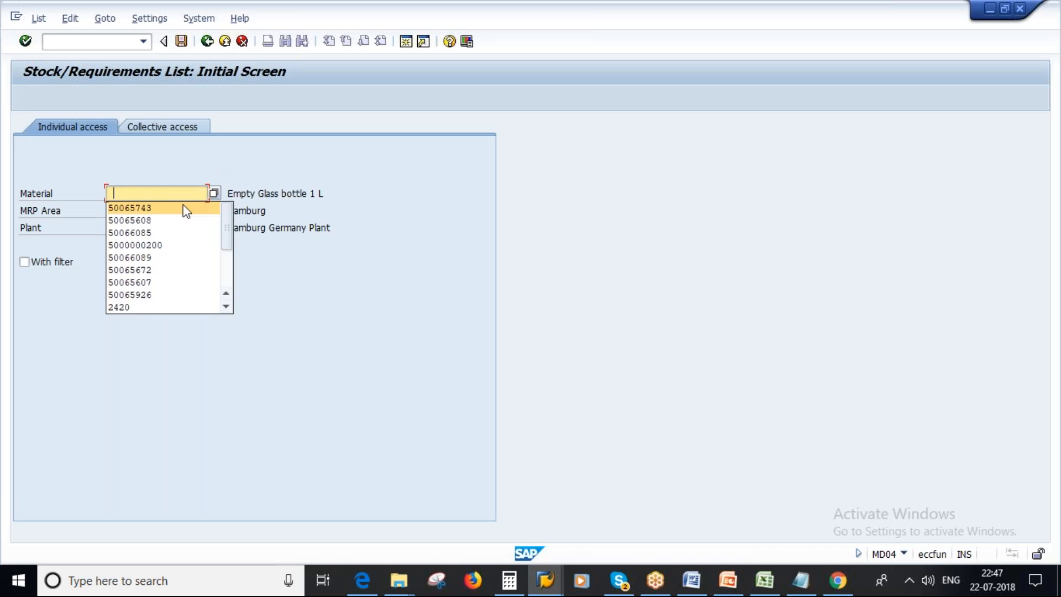
click(151, 233)
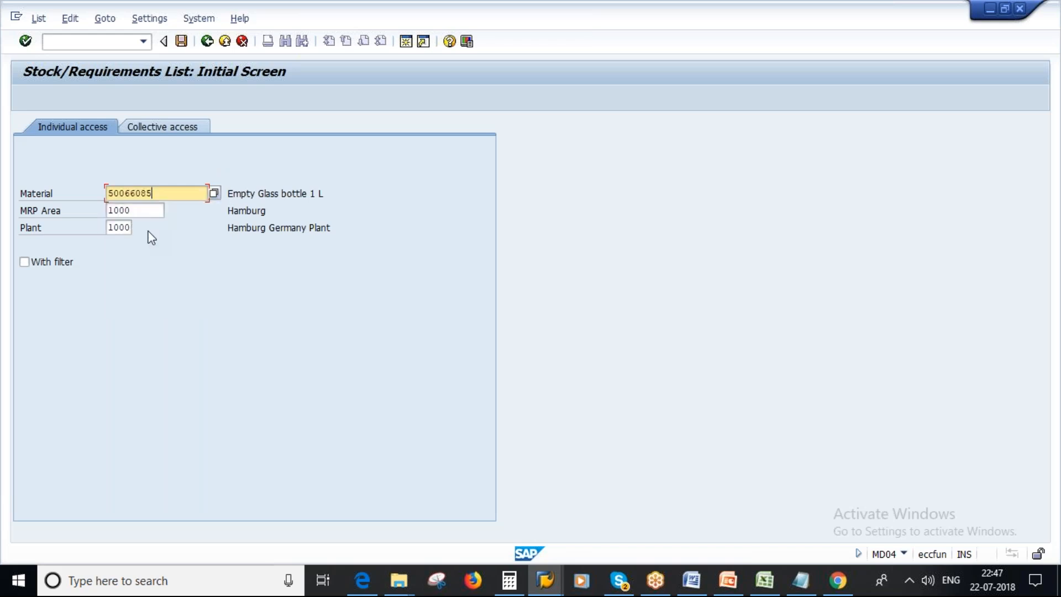
key(Return)
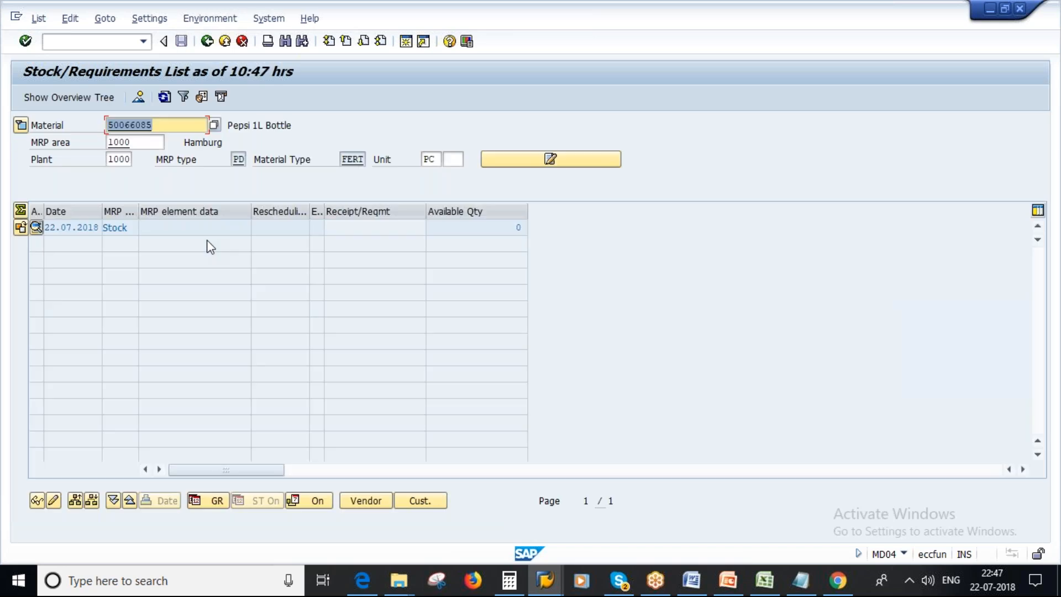
click(249, 129)
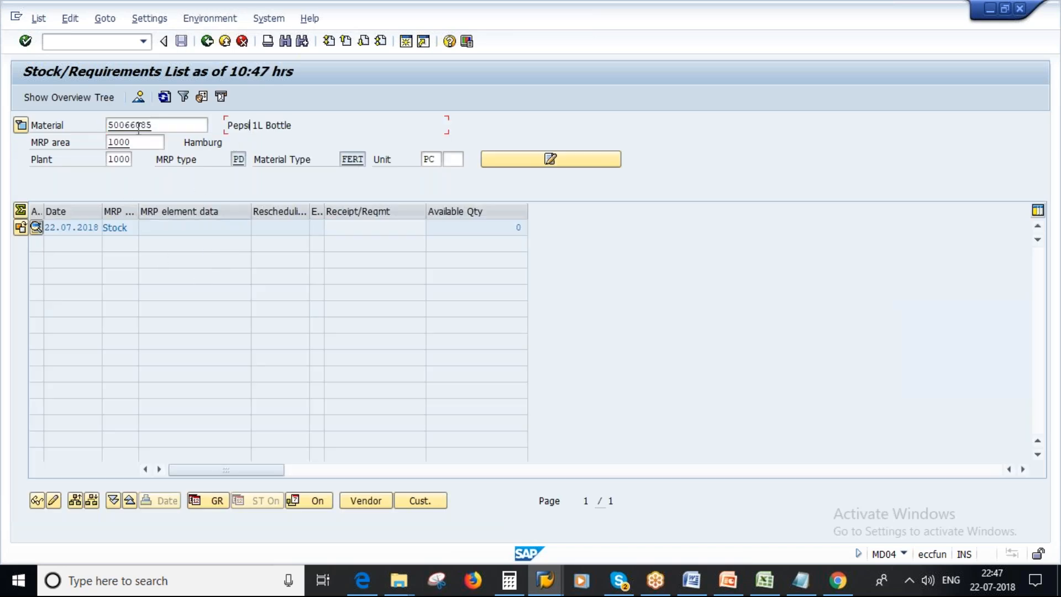
Leave the Change Material session's transaction and open the MD61 planning table for material 50066085 in plant 1000.
click(545, 580)
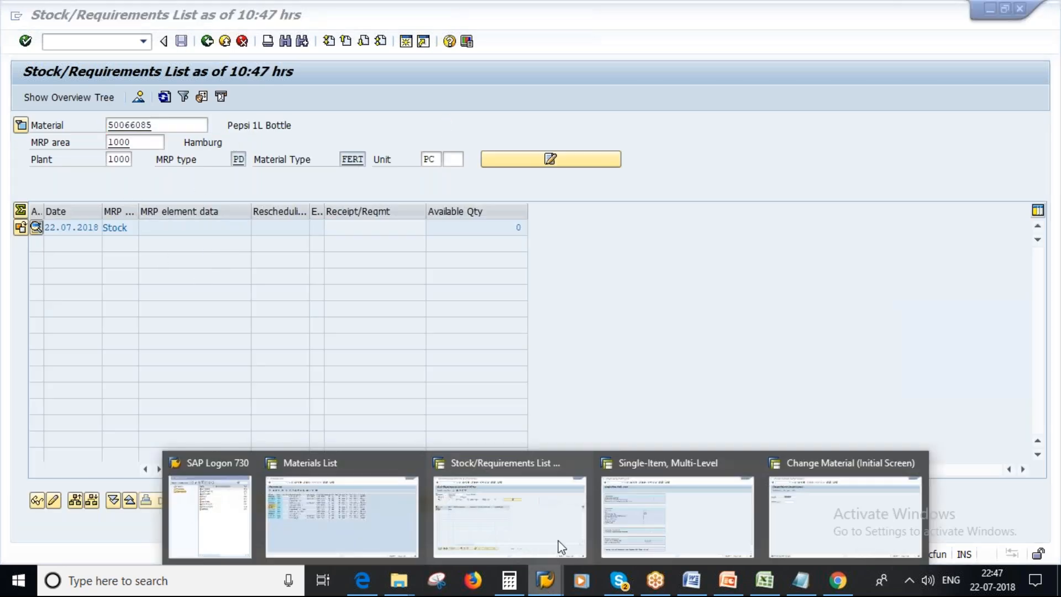
click(846, 514)
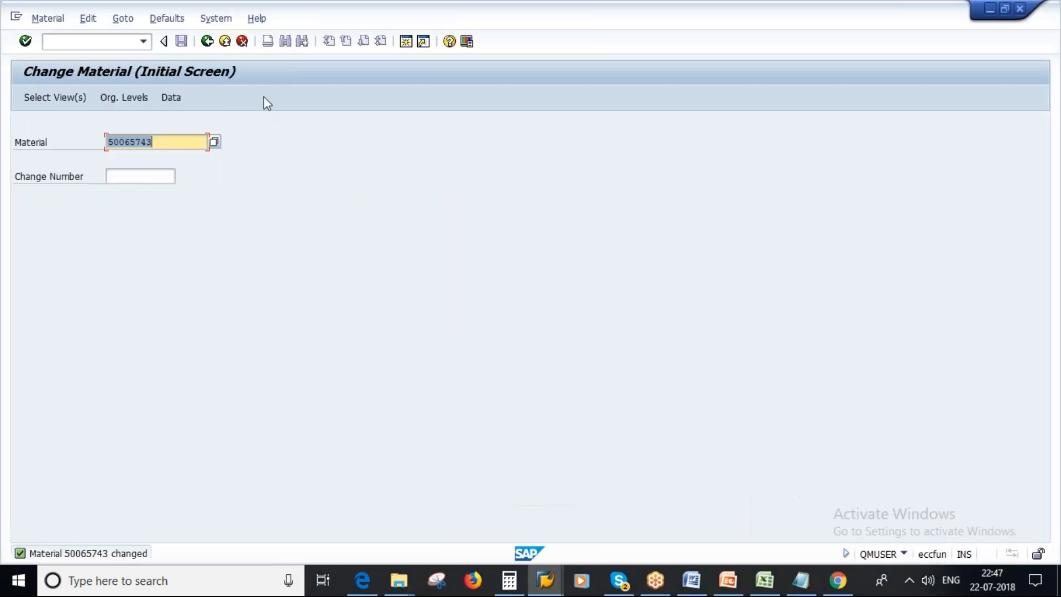
key(F3)
text(md61)
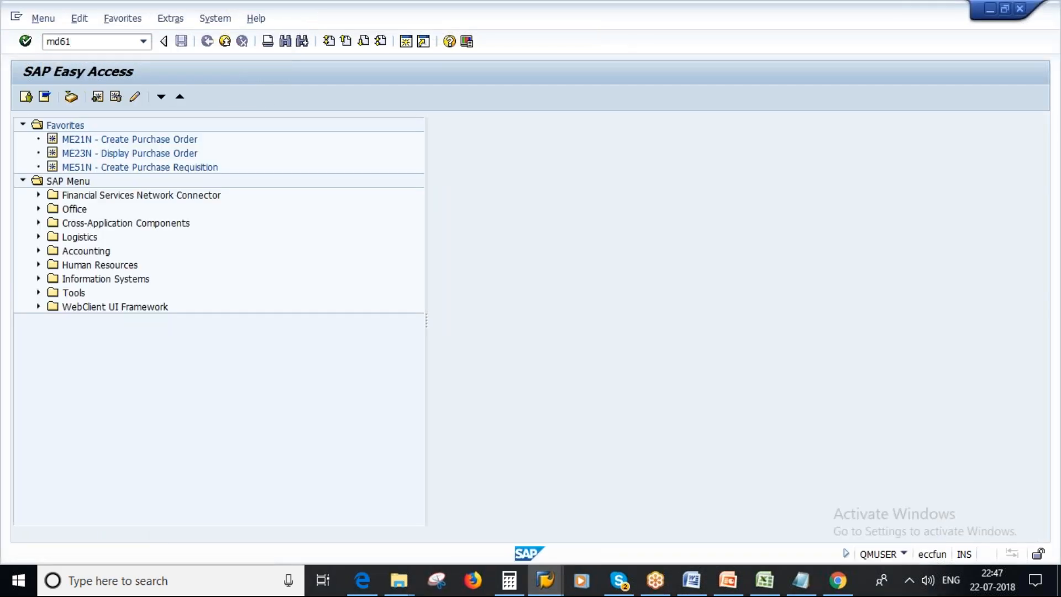
key(Return)
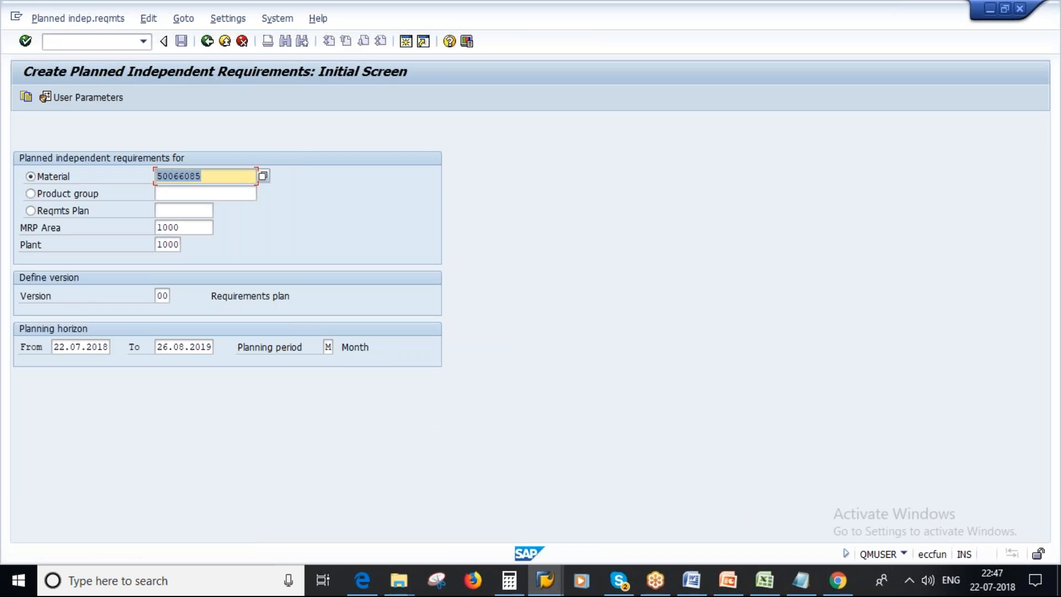
key(Return)
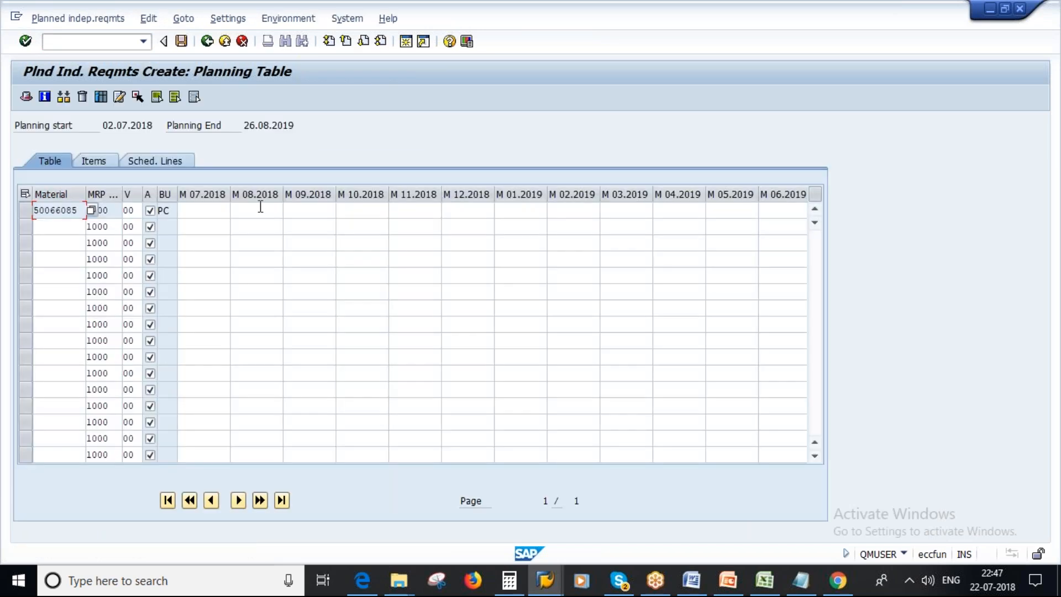
Enter a planned independent requirement of 1000 pieces for month 08.2018 and save it.
click(276, 211)
text(1000)
key(Return)
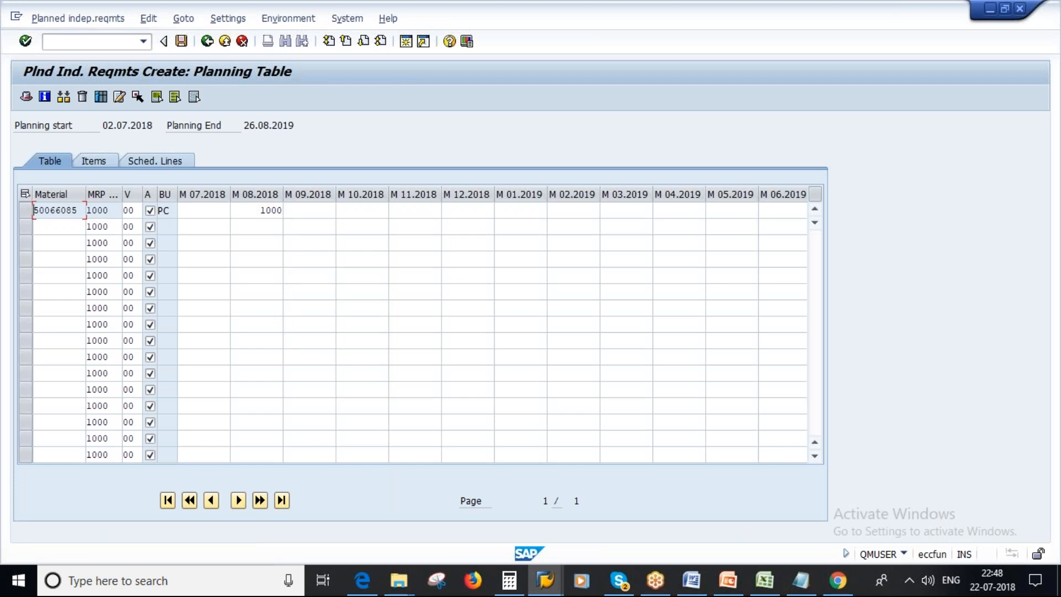
click(182, 41)
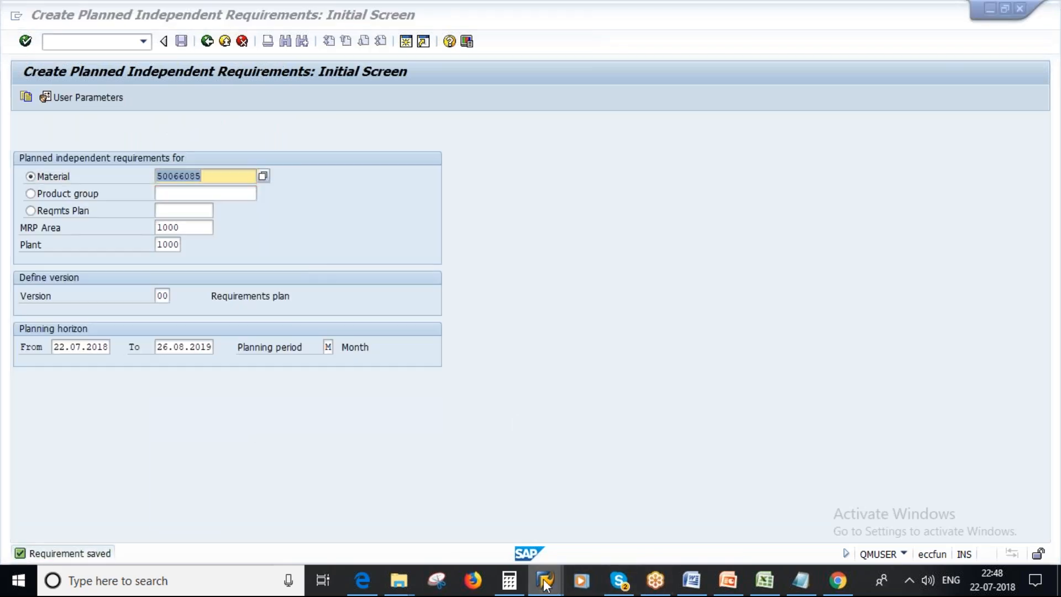
Return to the stock/requirements list, refresh it and examine the quantity and date of the independent requirement.
mouse_move(550, 587)
click(552, 493)
click(164, 97)
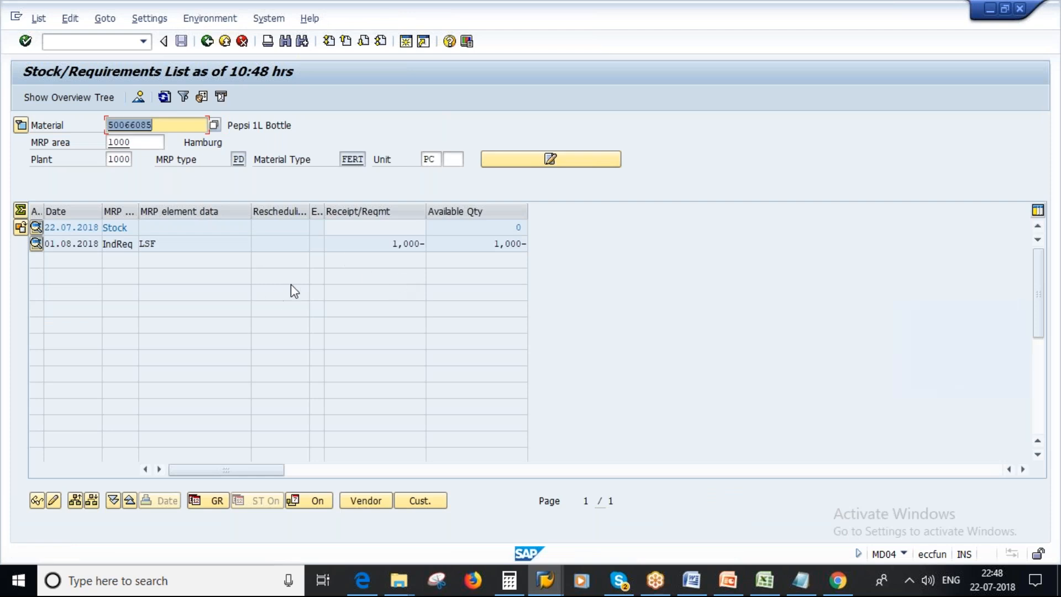
click(391, 243)
double_click(391, 244)
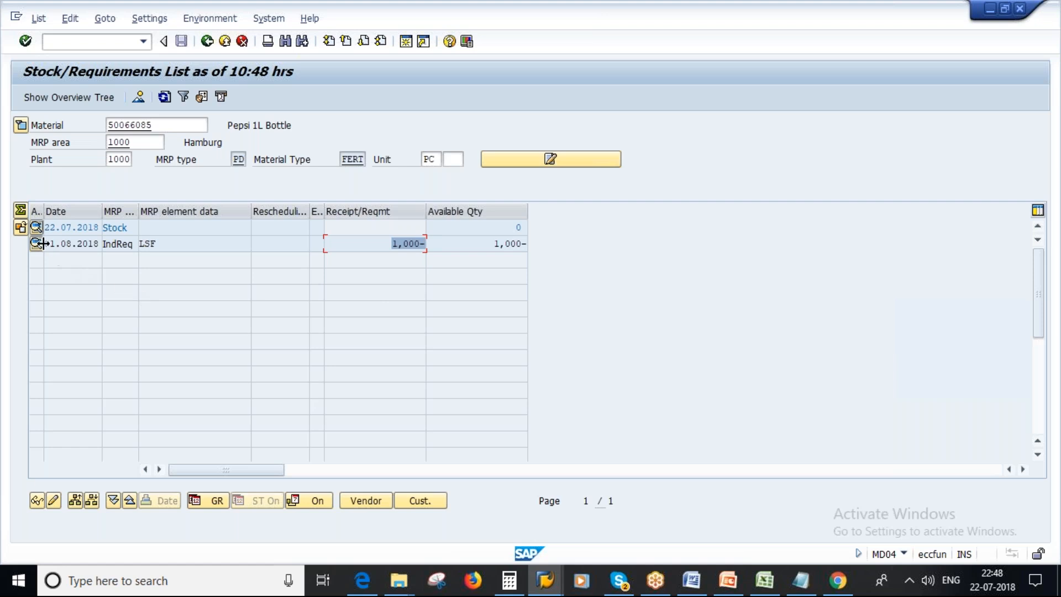
drag(48, 243, 101, 247)
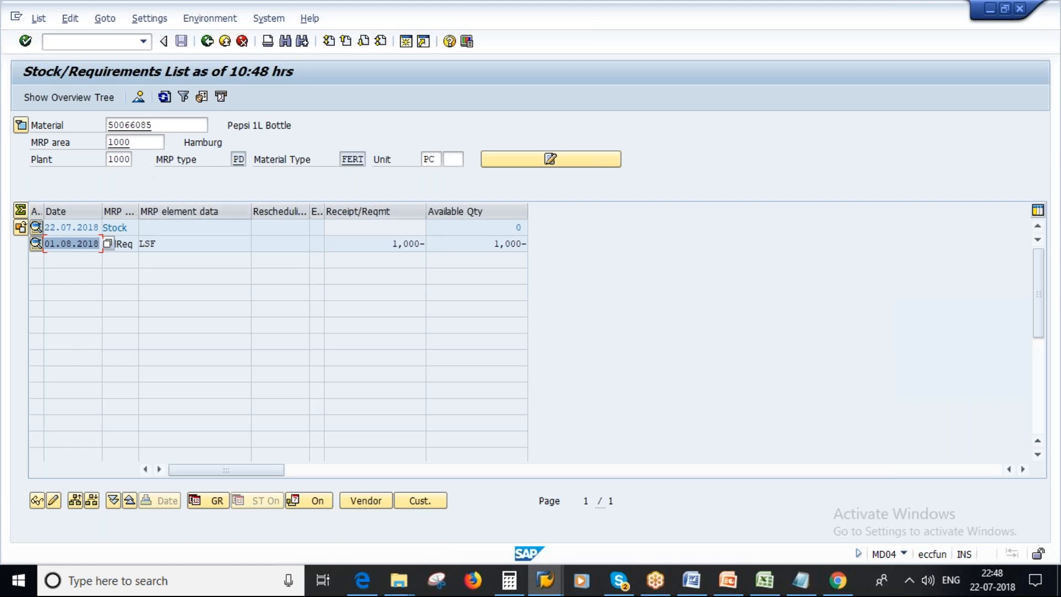
Display the Pepsi 1L Bottle material master, check the in-house production time in MRP 2, and return to the stock/requirements list.
double_click(141, 125)
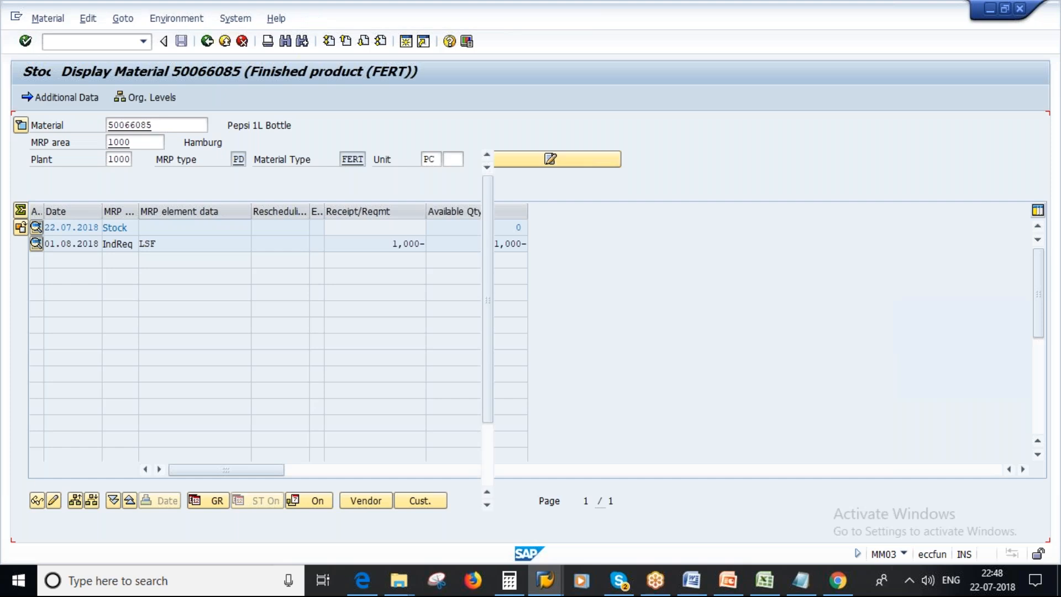
click(183, 126)
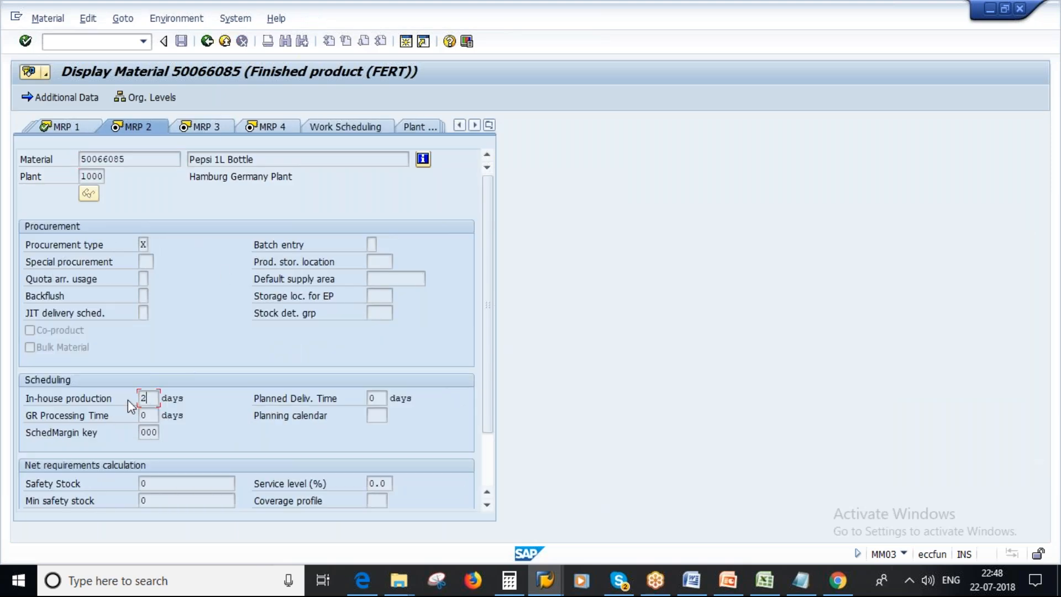
click(148, 398)
double_click(144, 398)
click(127, 157)
drag(131, 159, 61, 163)
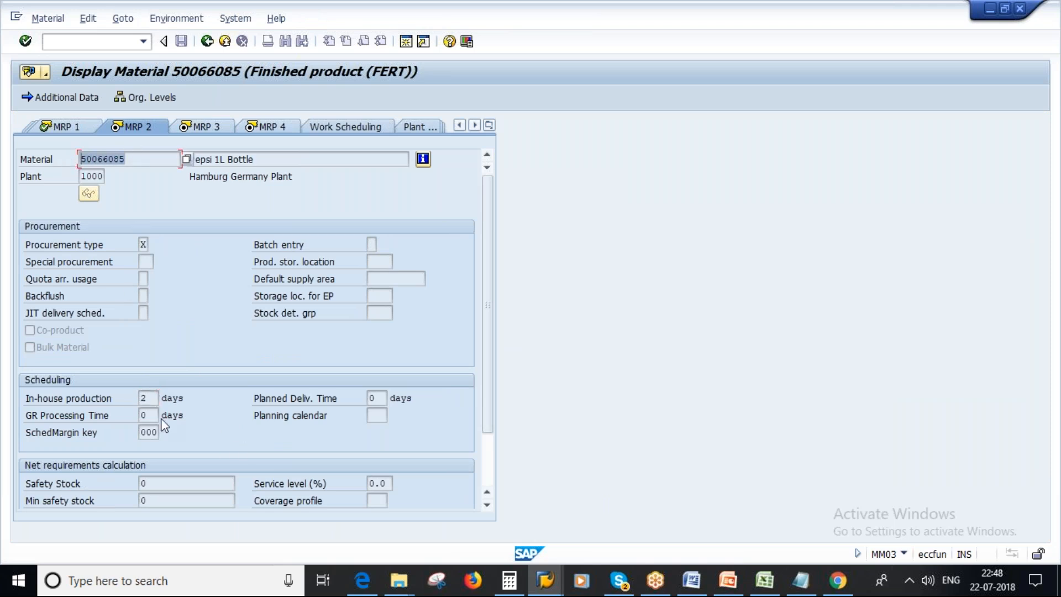
click(144, 398)
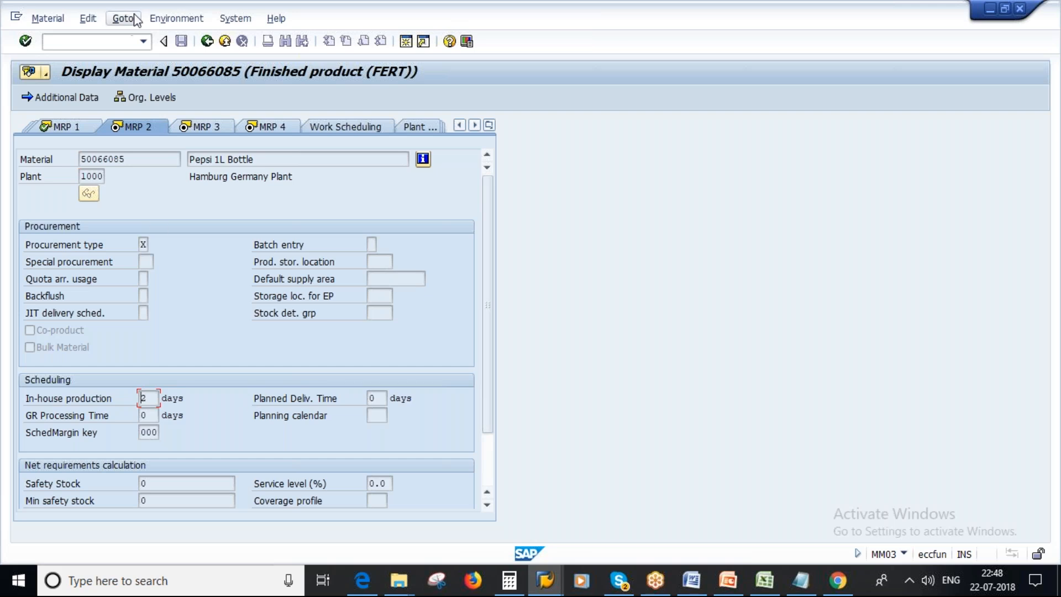
click(206, 40)
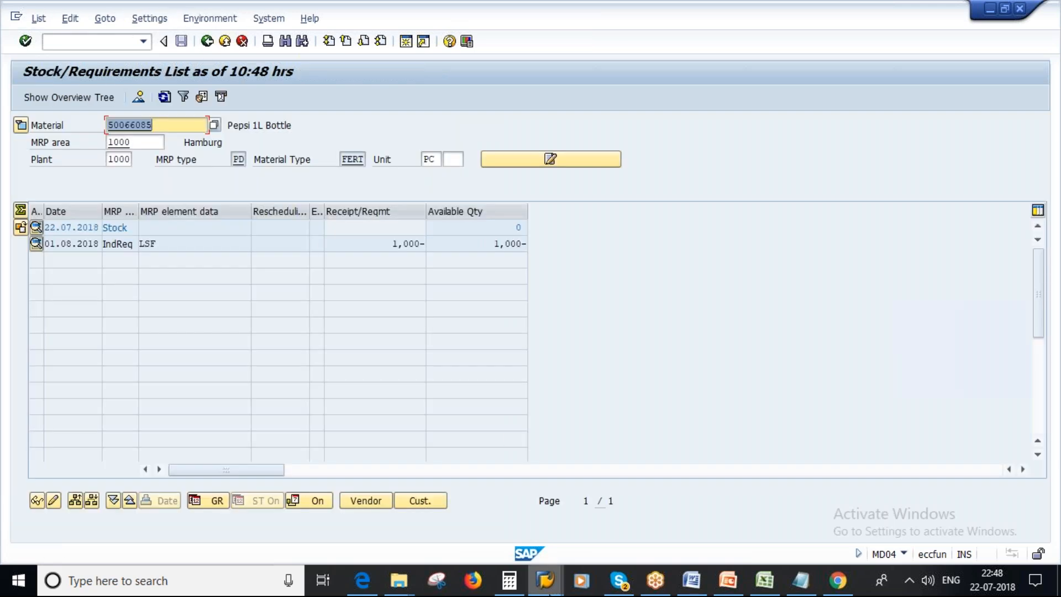
Switch to the planned independent requirements session, exit it and open single-item, multi-level planning with transaction MD02.
mouse_move(547, 586)
click(763, 514)
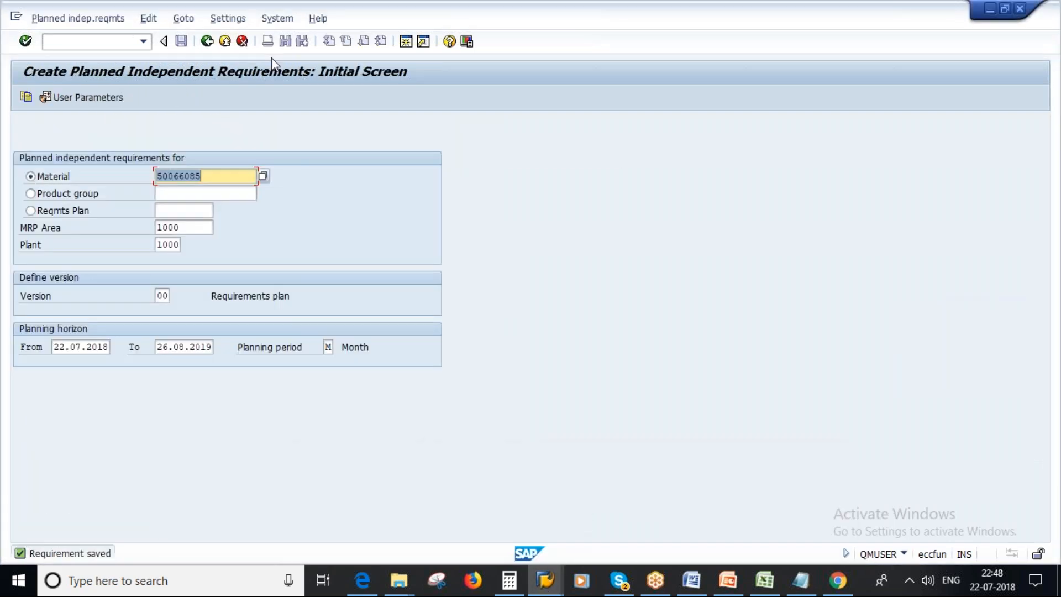
click(207, 41)
text(md02)
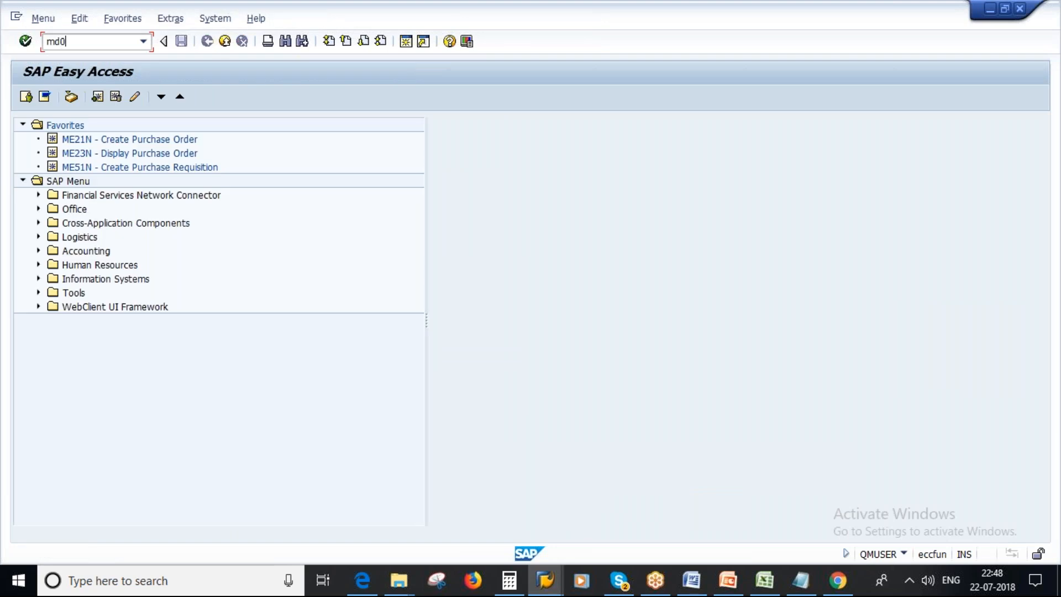
key(Return)
Set Create Purchase Req. to 1 and execute the multi-level planning run for material 50066085.
key(Tab)
key(Tab)
key(Tab)
key(Tab)
key(Tab)
text(1)
key(Return)
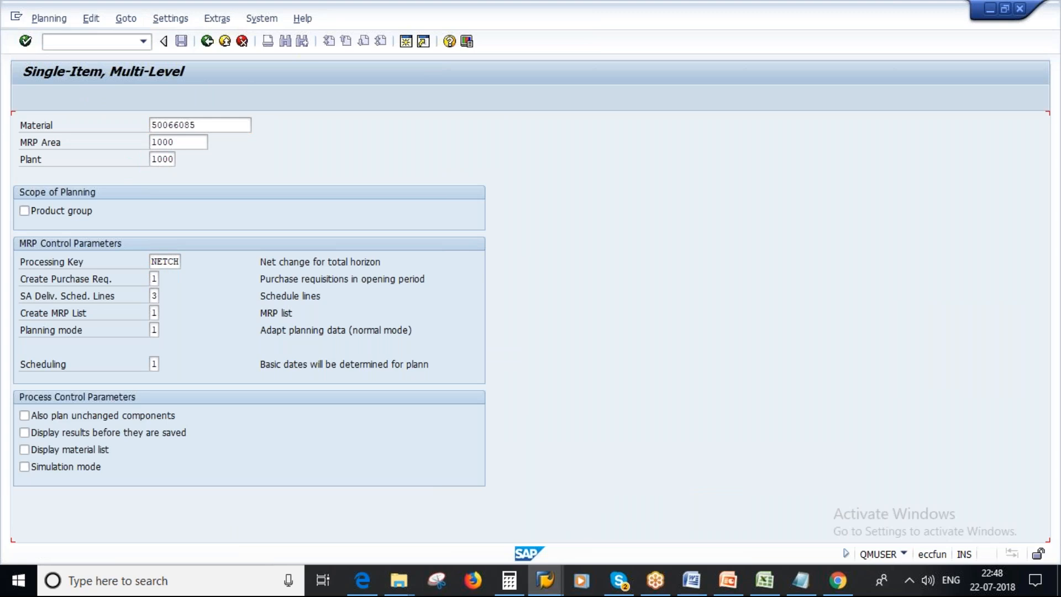
key(Return)
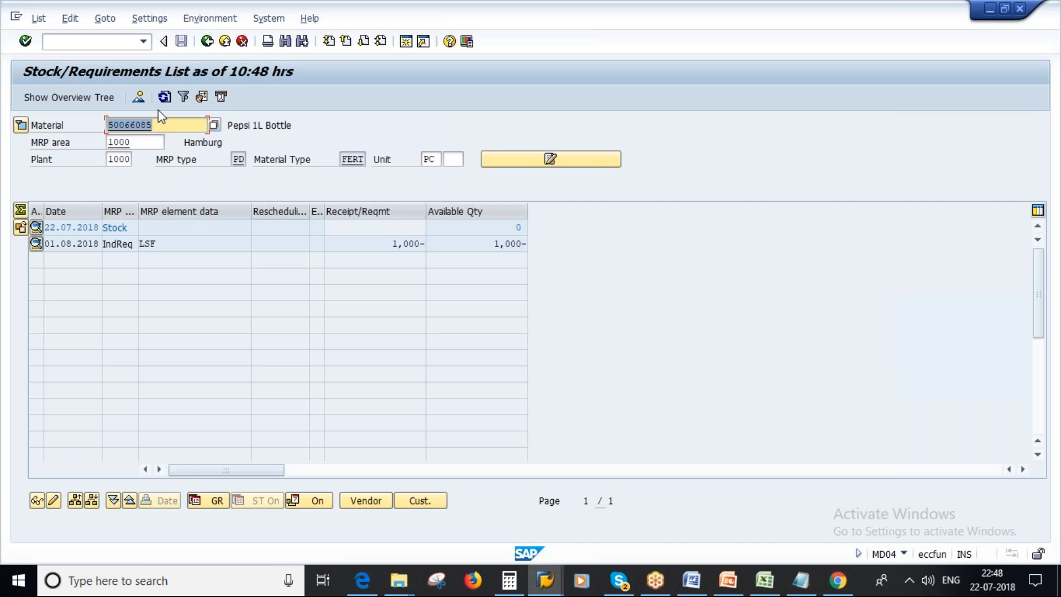
Refresh the stock/requirements list, open the planned order's additional data and examine its order finish and order start dates.
click(164, 97)
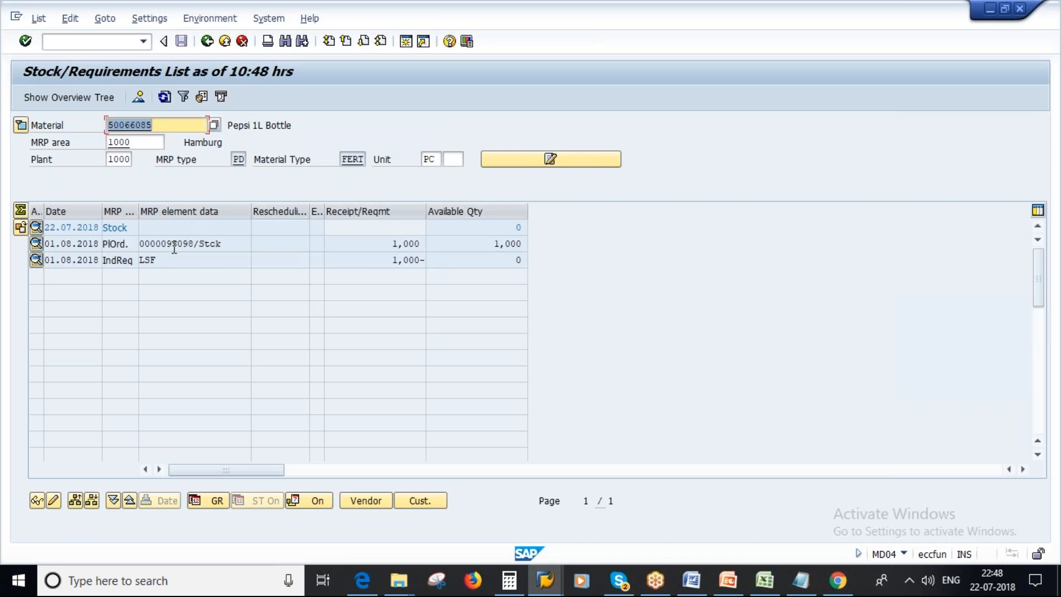
double_click(178, 244)
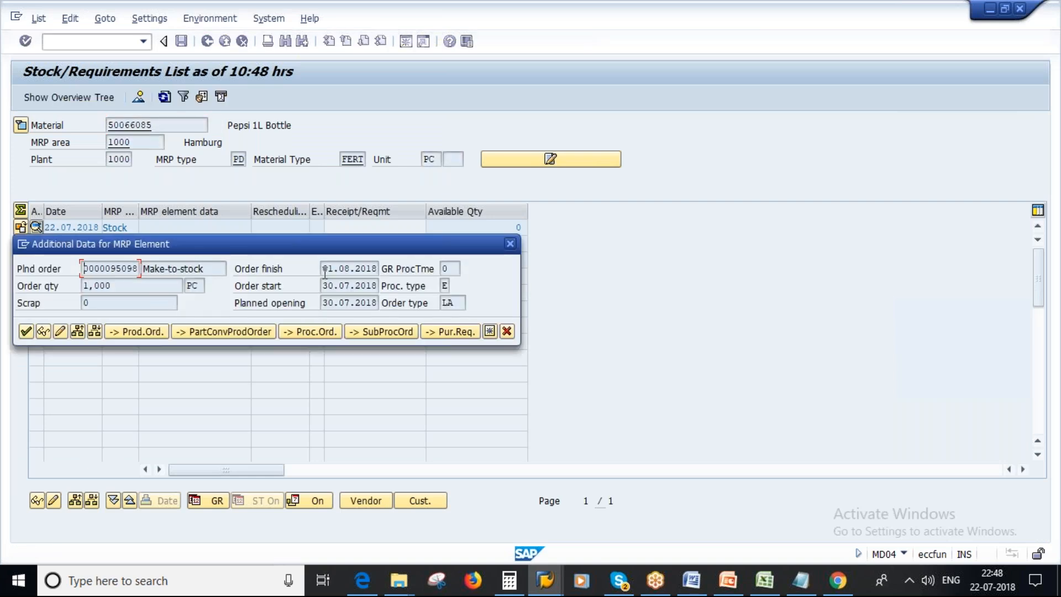
click(324, 269)
drag(324, 269, 378, 270)
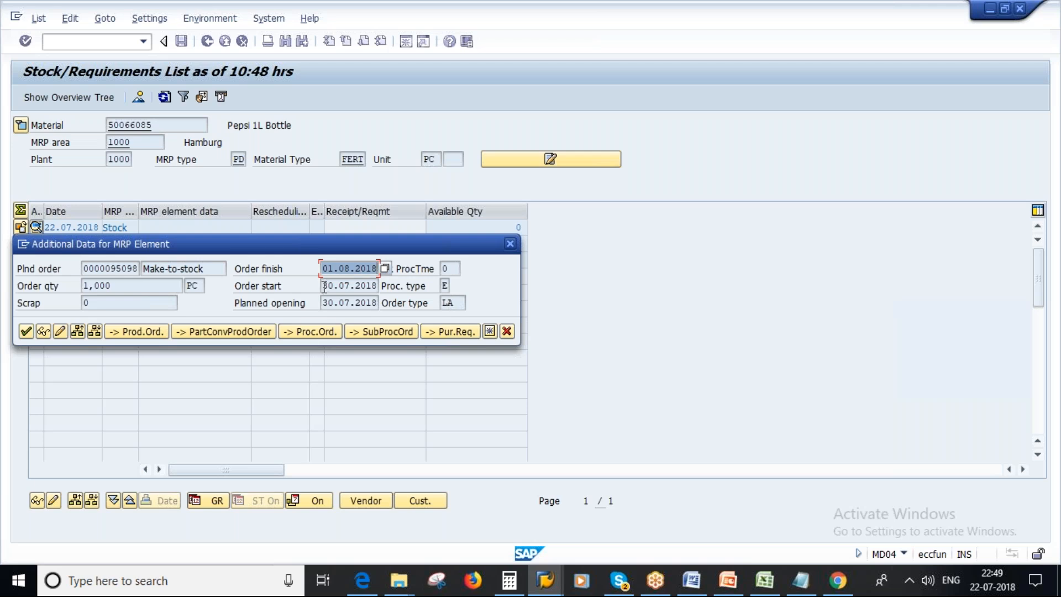
drag(324, 285, 382, 286)
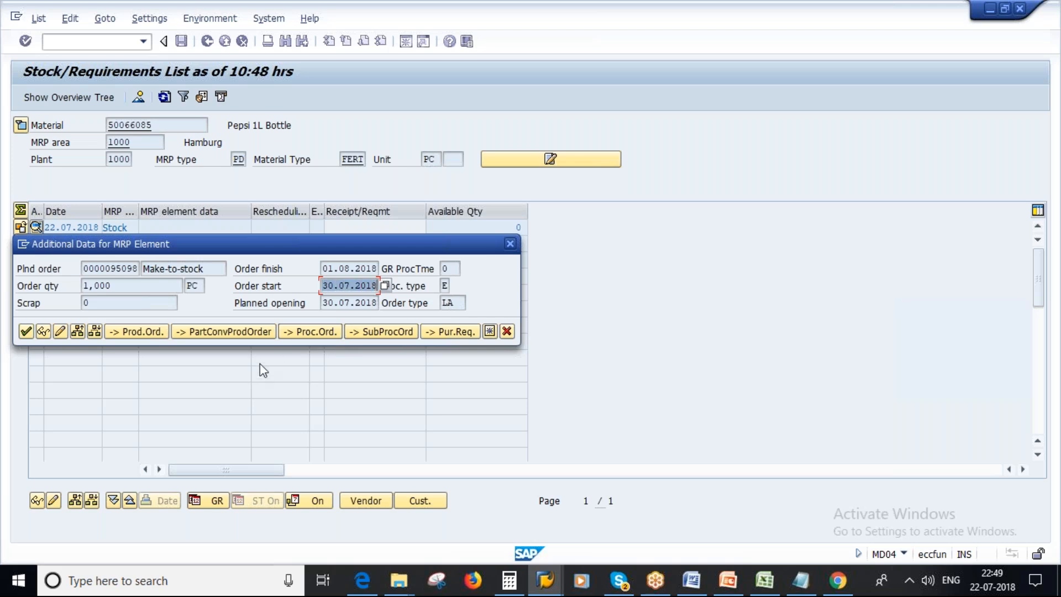
Move the planned order's additional data dialog clear of the list rows and re-examine its order finish and order start dates.
click(855, 18)
click(325, 285)
drag(244, 242, 317, 293)
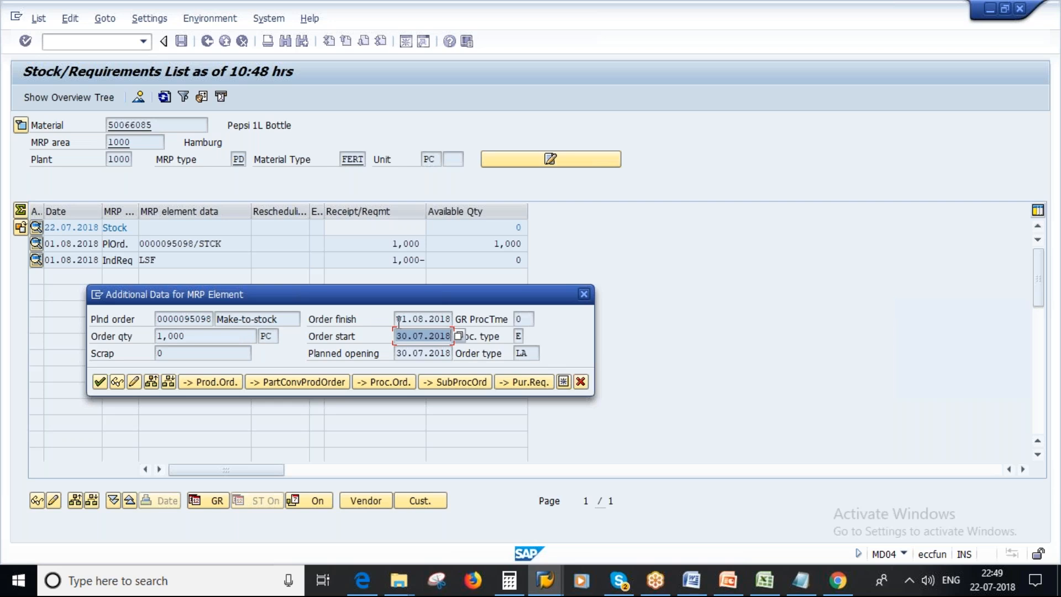
drag(399, 319, 451, 320)
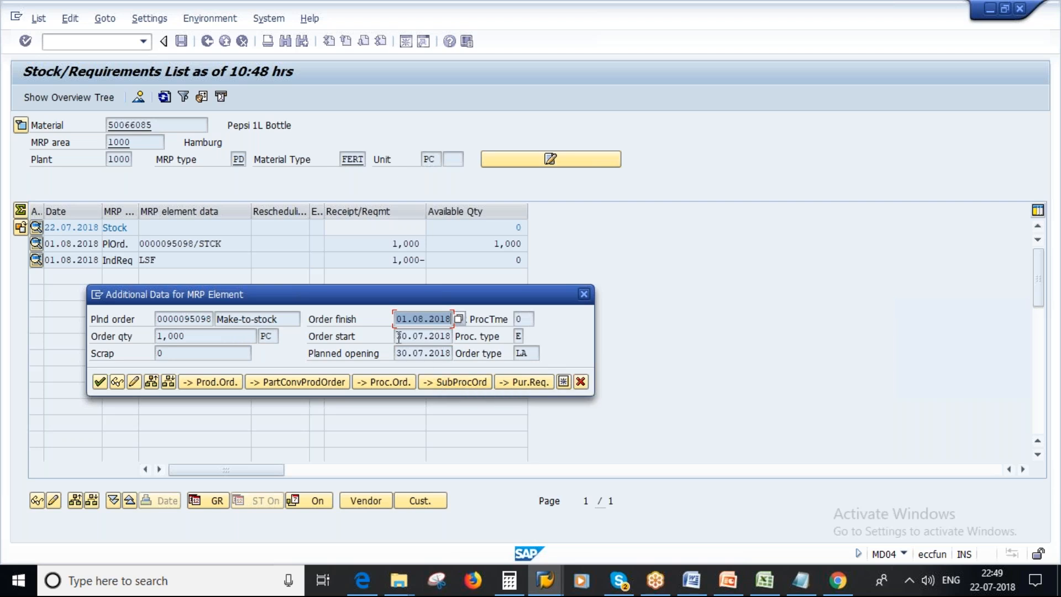
drag(399, 335, 452, 336)
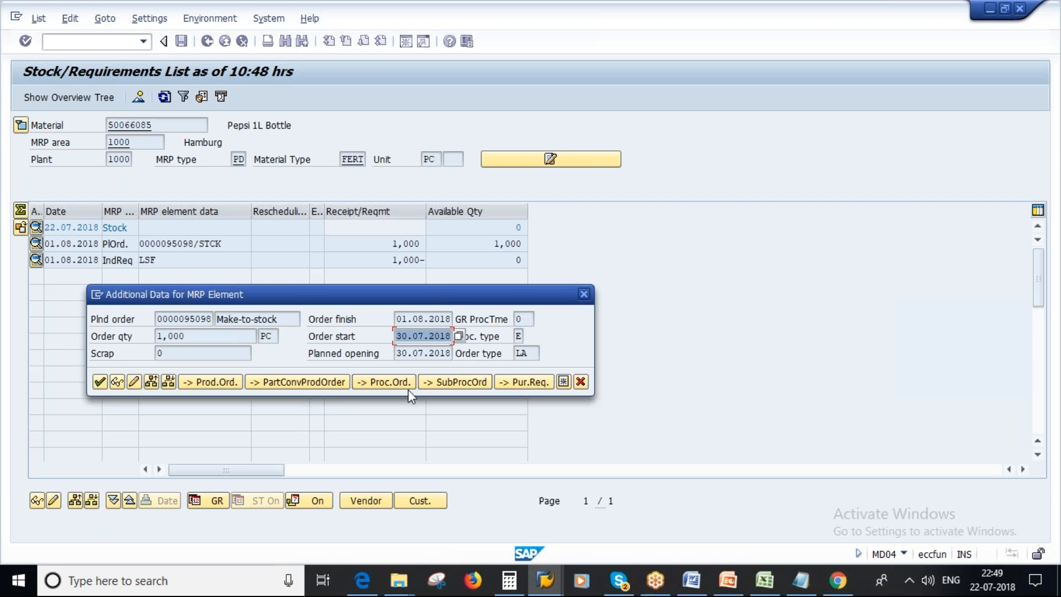
drag(396, 336, 452, 336)
click(401, 336)
drag(401, 337, 452, 336)
Switch to the planning run session, leave its results and open the stock/requirements list with transaction MD04 for material 50065743.
click(545, 581)
click(761, 520)
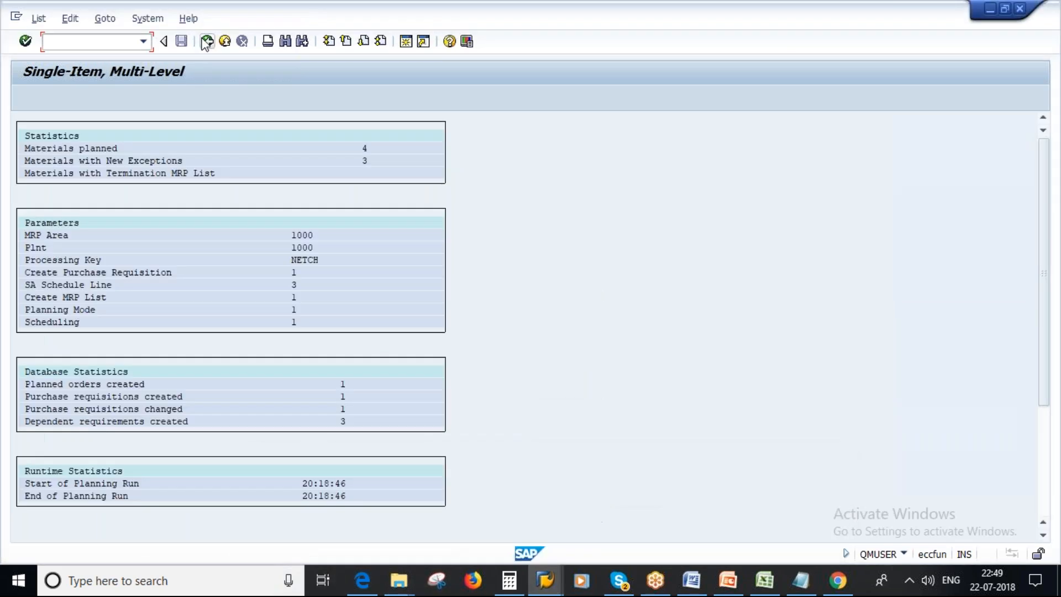
click(207, 42)
text(md04)
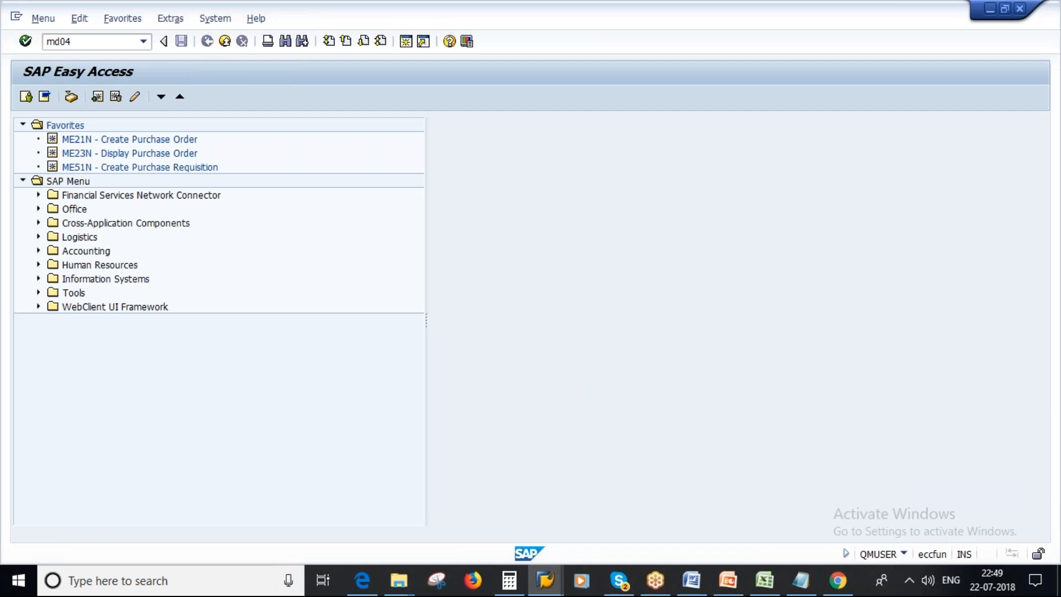
key(Return)
key(BackSpace)
key(Down)
key(Down)
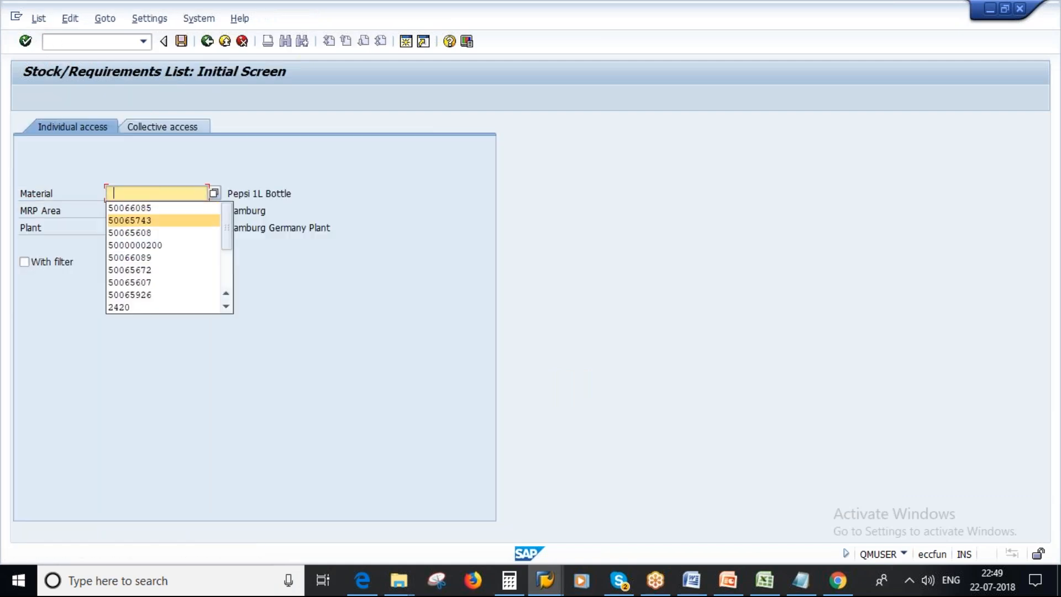
key(Return)
key(Return)
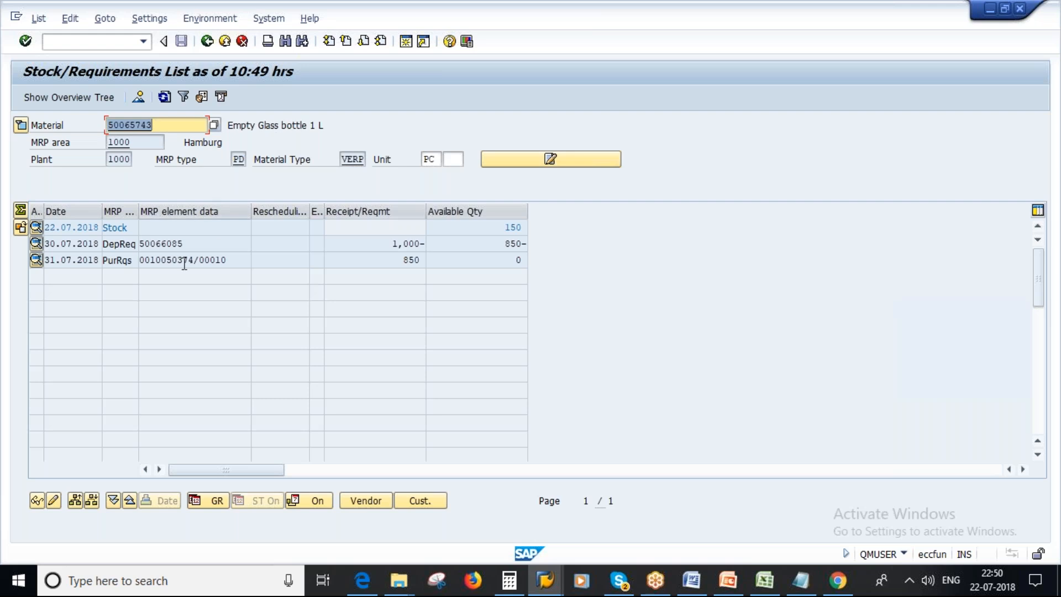
Open the additional data of the dependent requirement from 50066085, check its requirements date and close it.
double_click(165, 244)
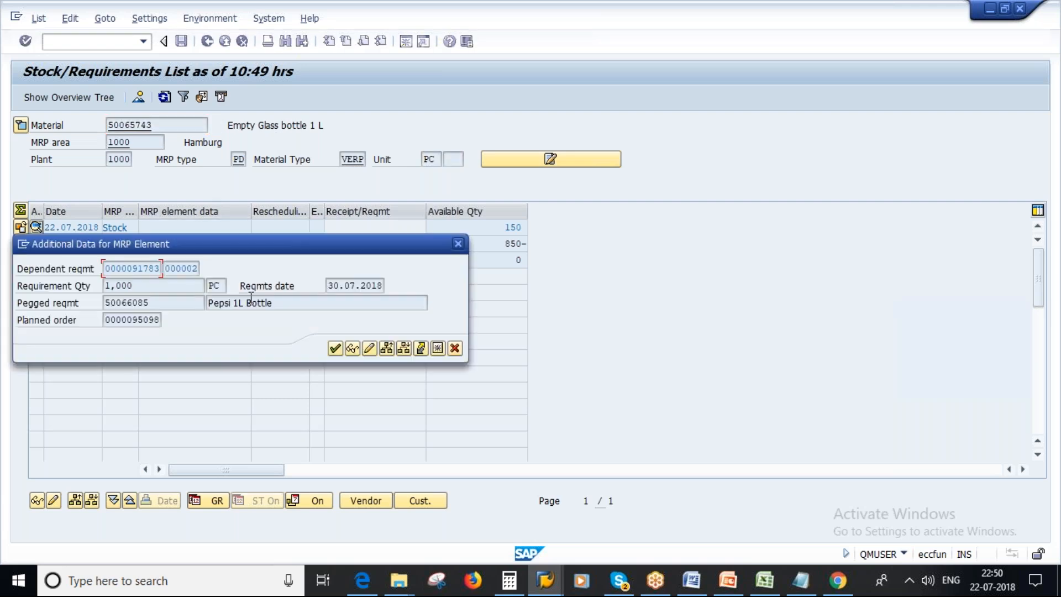
drag(328, 286, 382, 288)
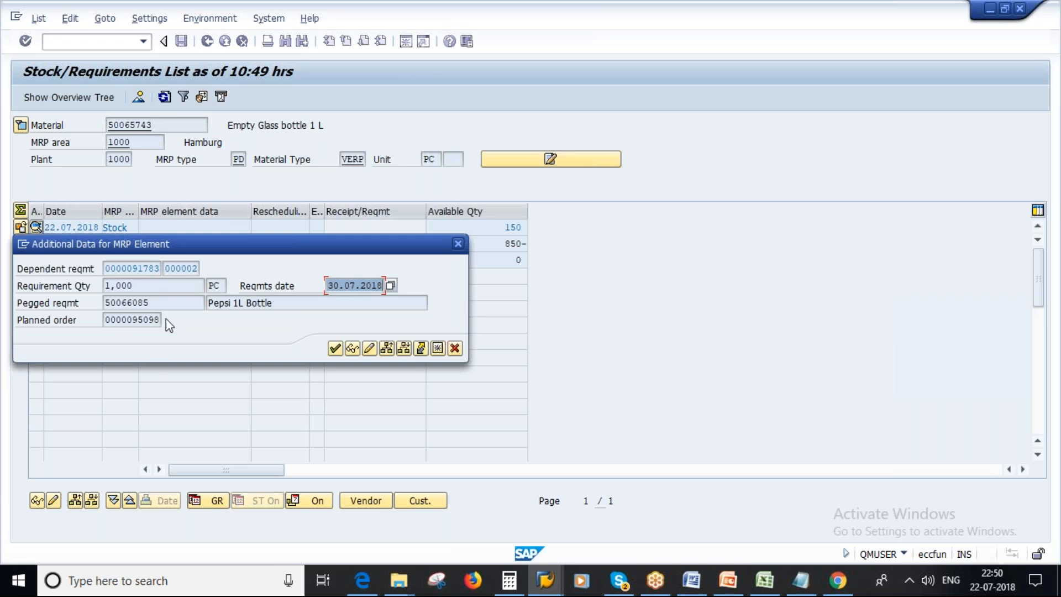
click(333, 349)
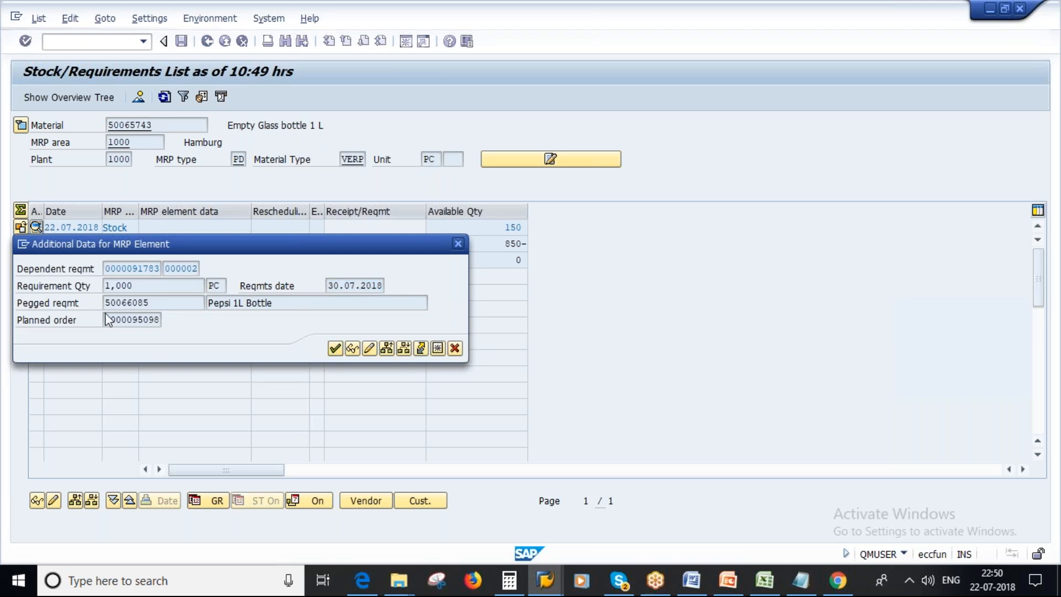
Open the purchase requisition's additional data and examine its release date, delivery date and goods receipt processing time.
double_click(189, 259)
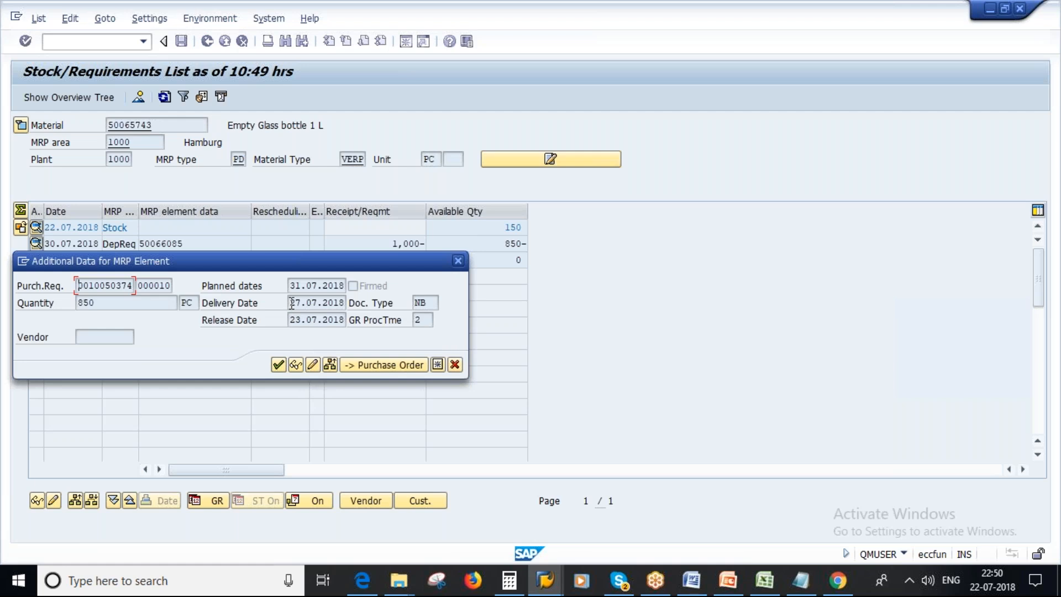
click(292, 303)
drag(290, 319, 346, 319)
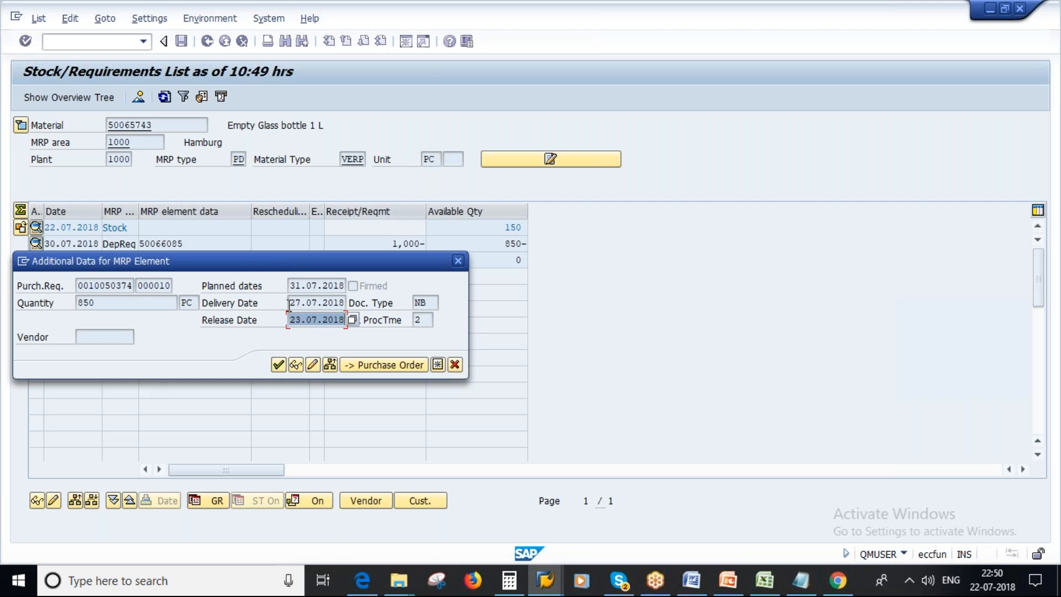
drag(289, 303, 347, 304)
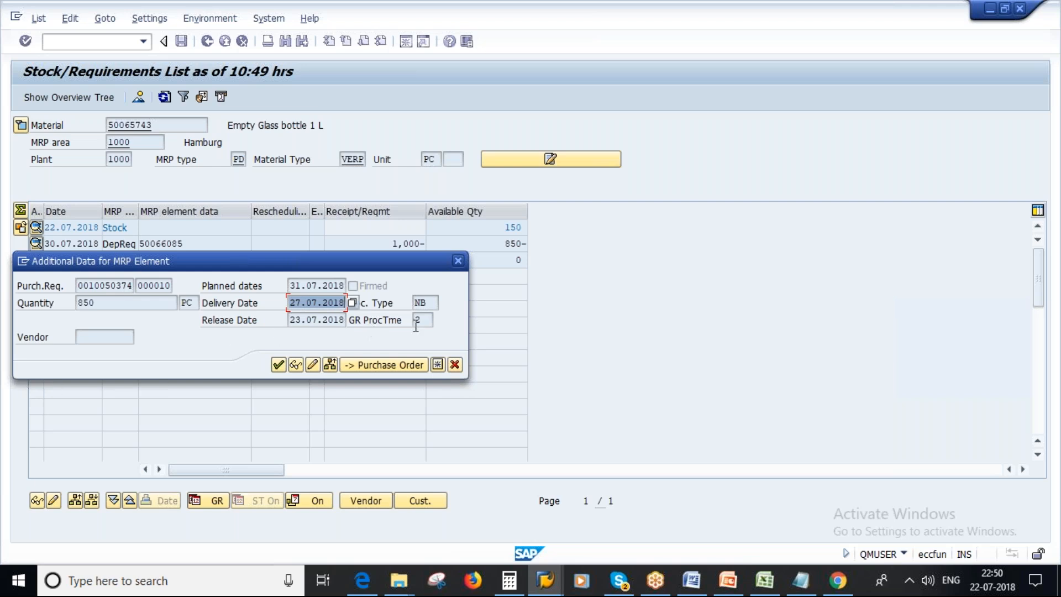
drag(426, 320, 407, 320)
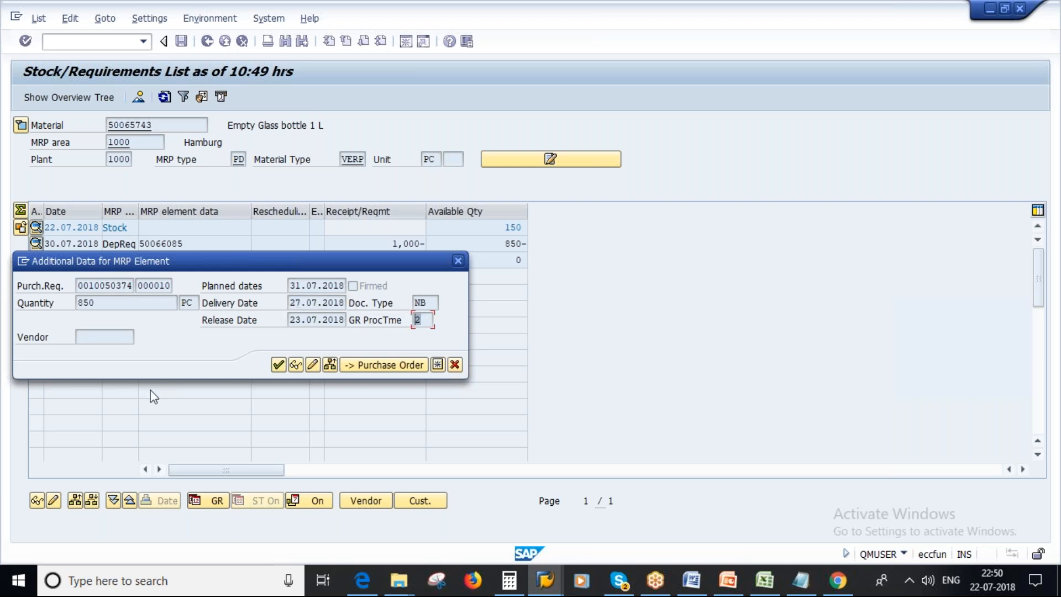
Compare the requisition's release date with the Scheduling for External Procurement slide in PowerPoint, return to SAP and close the additional data.
click(724, 583)
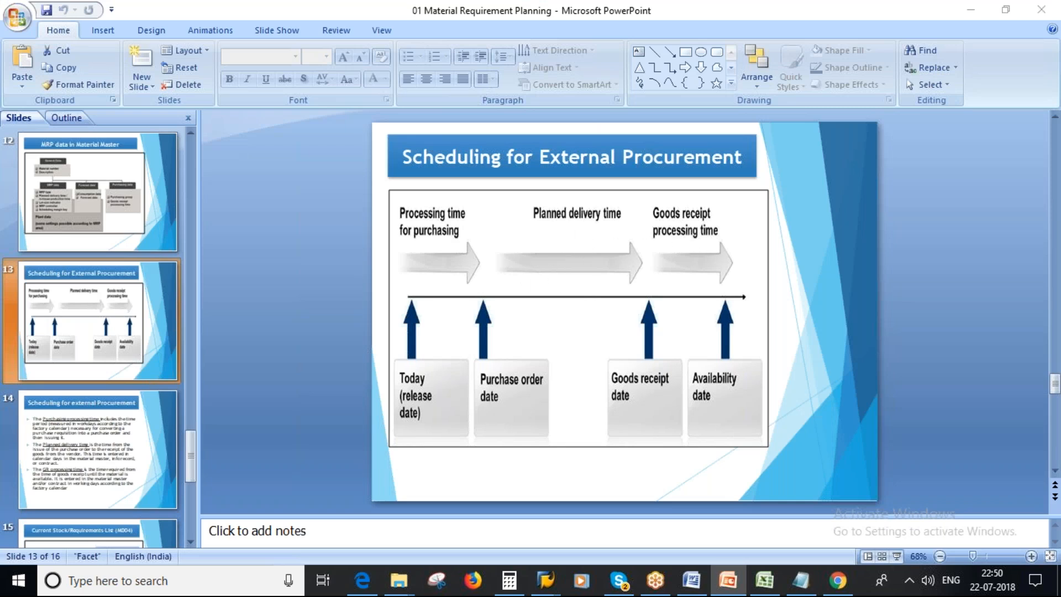
key(alt+Tab)
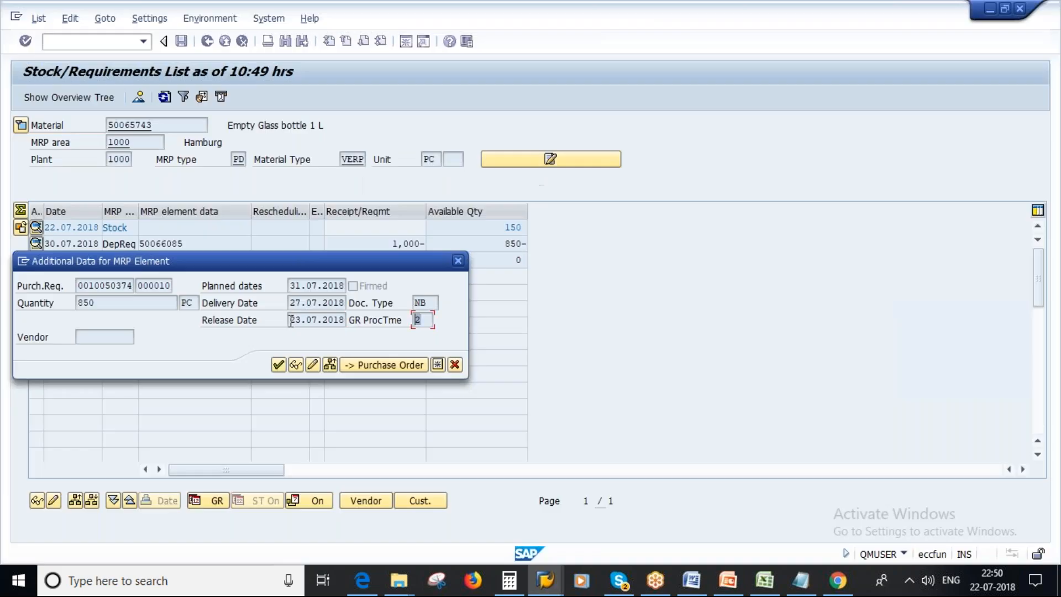
drag(290, 320, 345, 321)
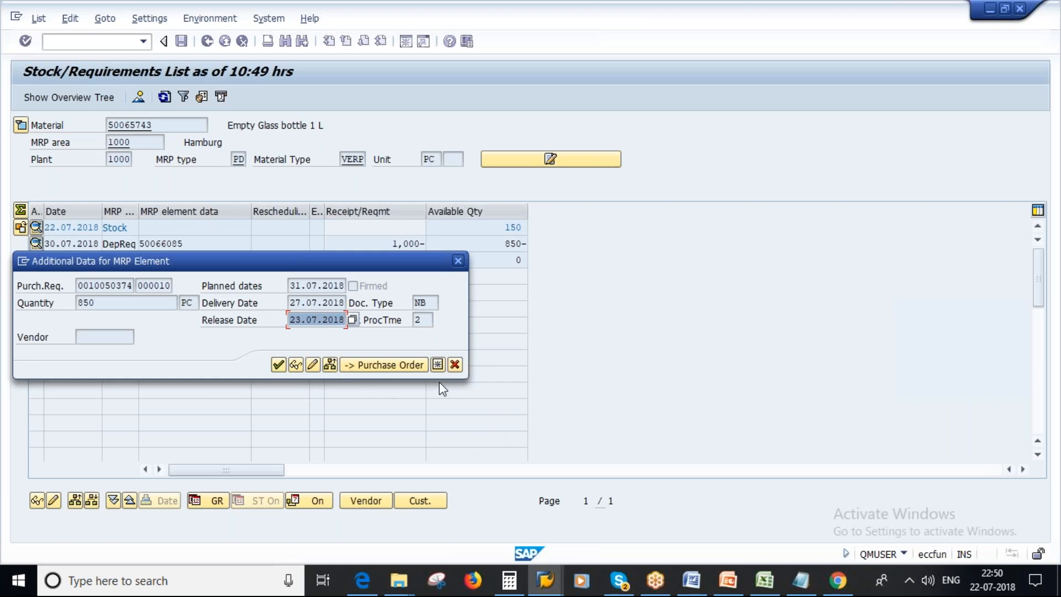
click(455, 365)
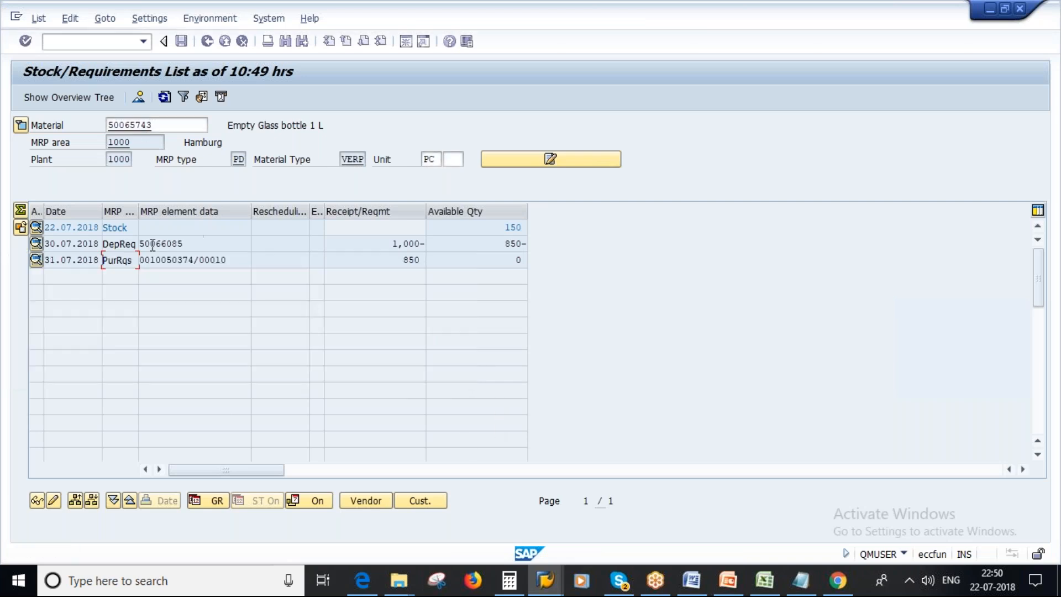
Display the Empty Glass bottle 1 L material master, check the planned delivery time in MRP 2 and return to the stock/requirements list.
double_click(144, 126)
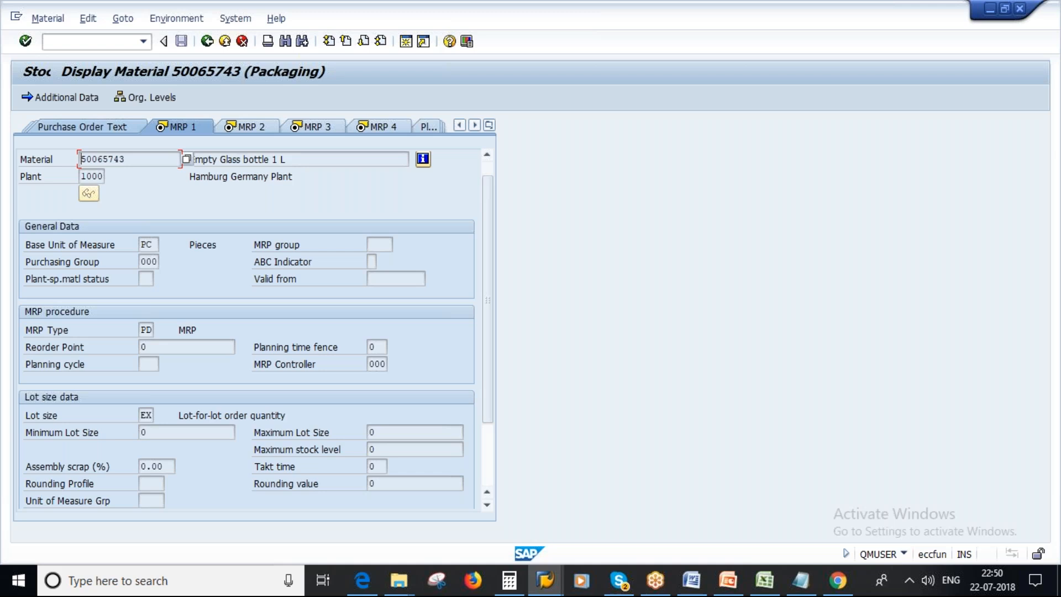
key(Return)
click(373, 380)
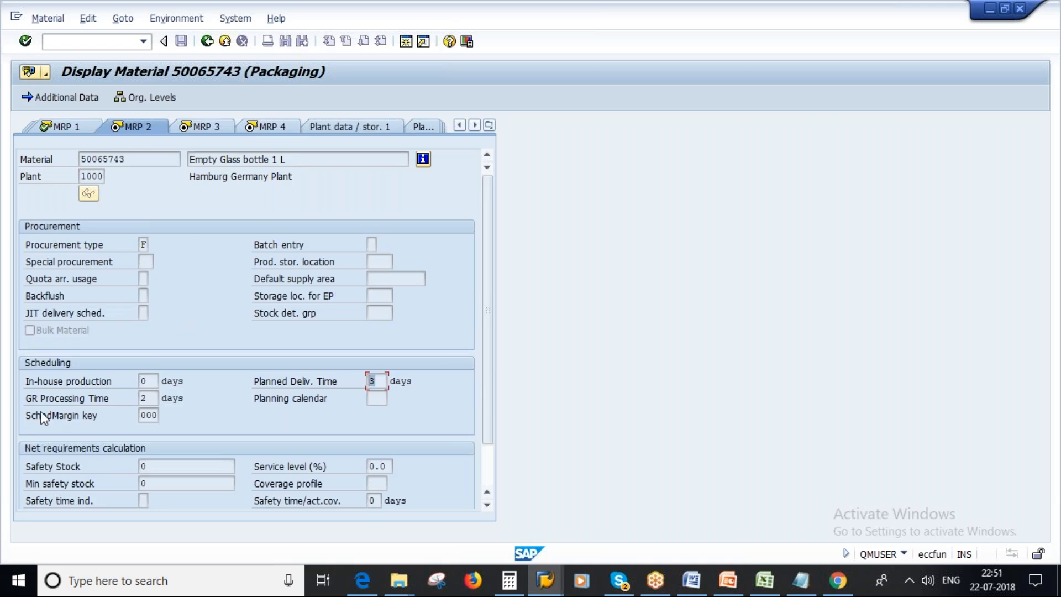
key(F1)
key(alt+Tab)
key(alt+Tab)
key(F3)
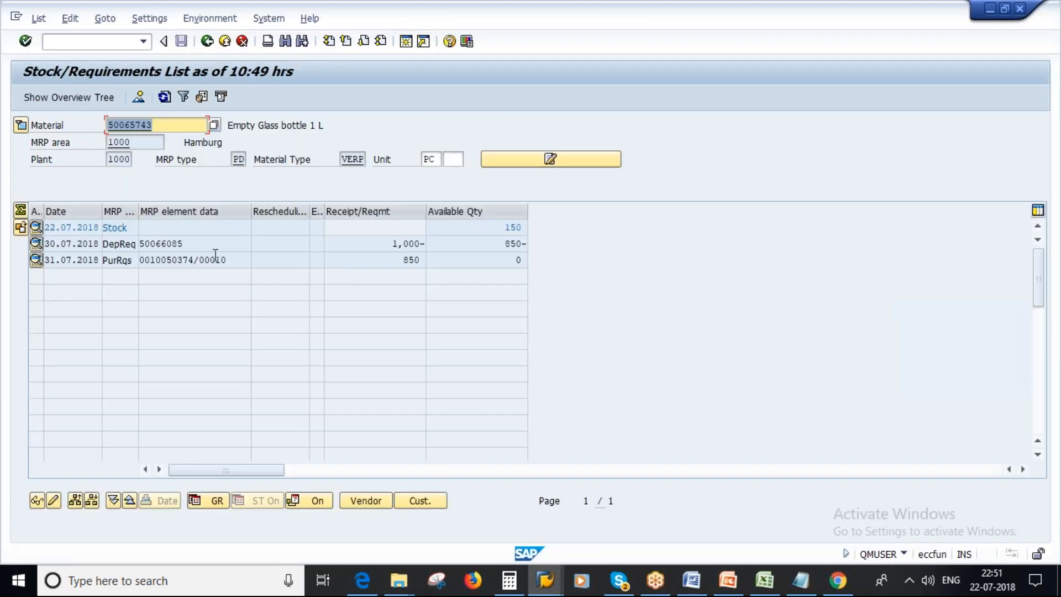
Reopen the purchase requisition's additional data and review its delivery date against the release date.
double_click(178, 263)
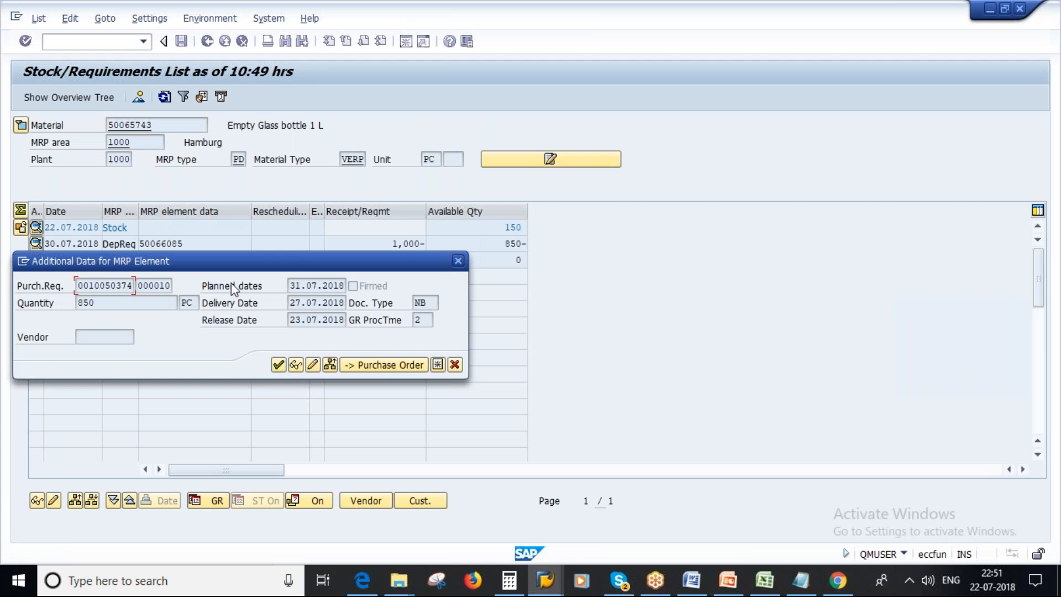
click(293, 305)
drag(288, 304, 345, 304)
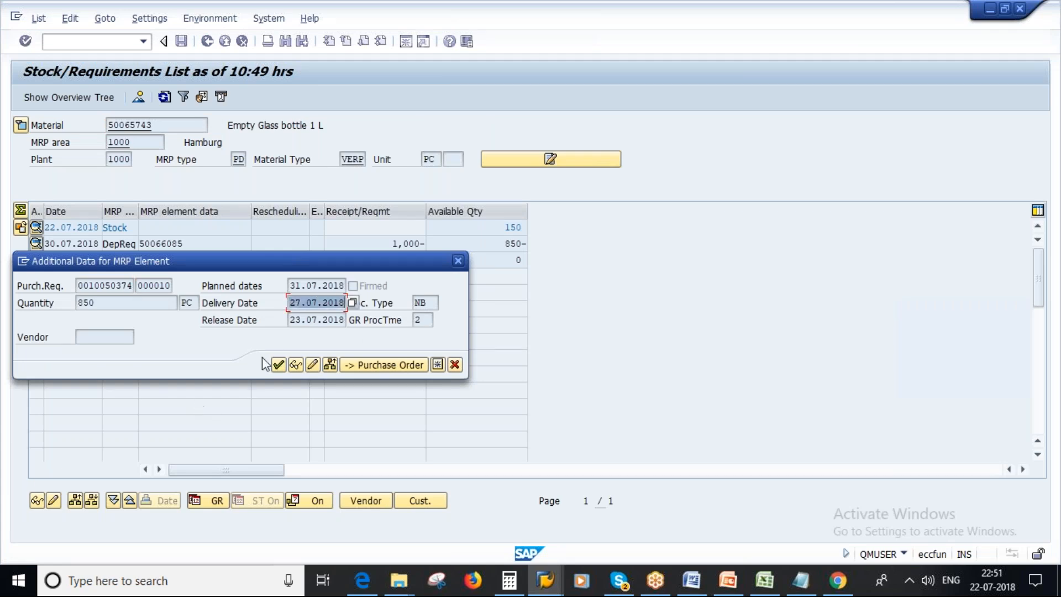
drag(291, 320, 345, 304)
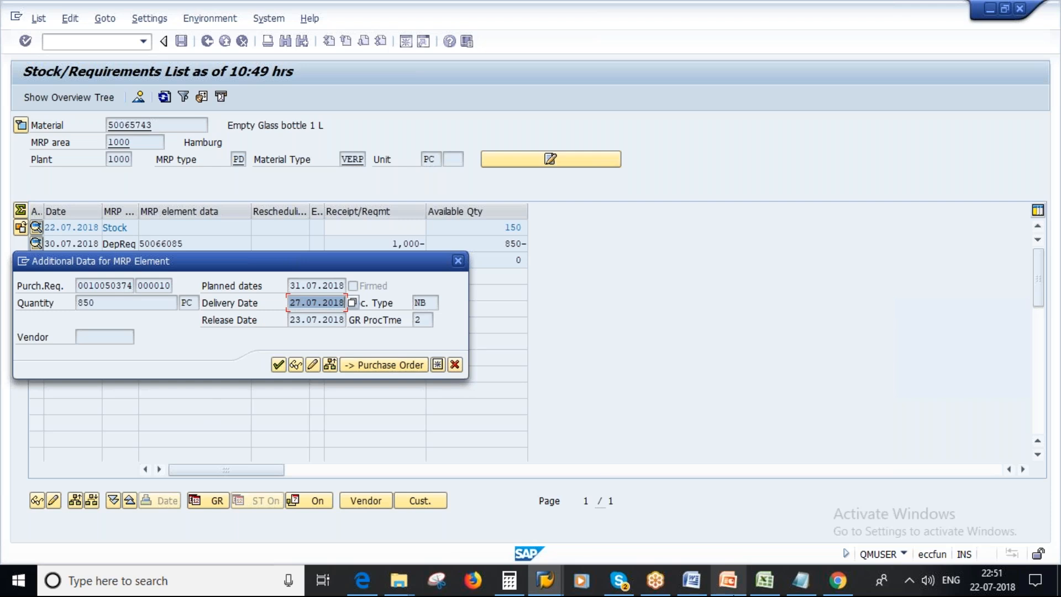
Compare the requisition's planned date with the external procurement slide in PowerPoint, moving the additional data dialog clear of the list rows.
click(734, 590)
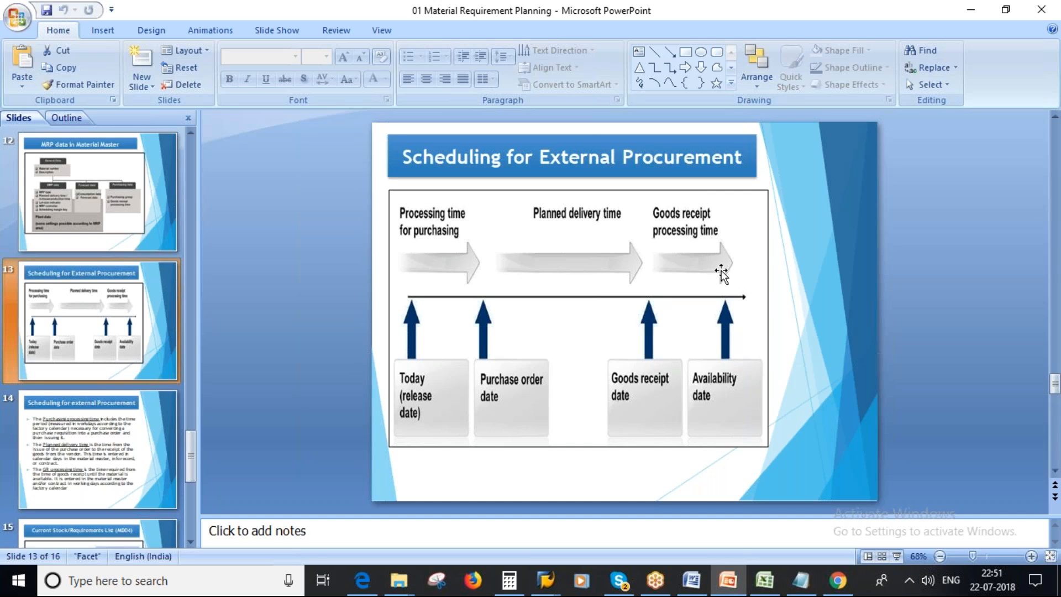
key(alt+Tab)
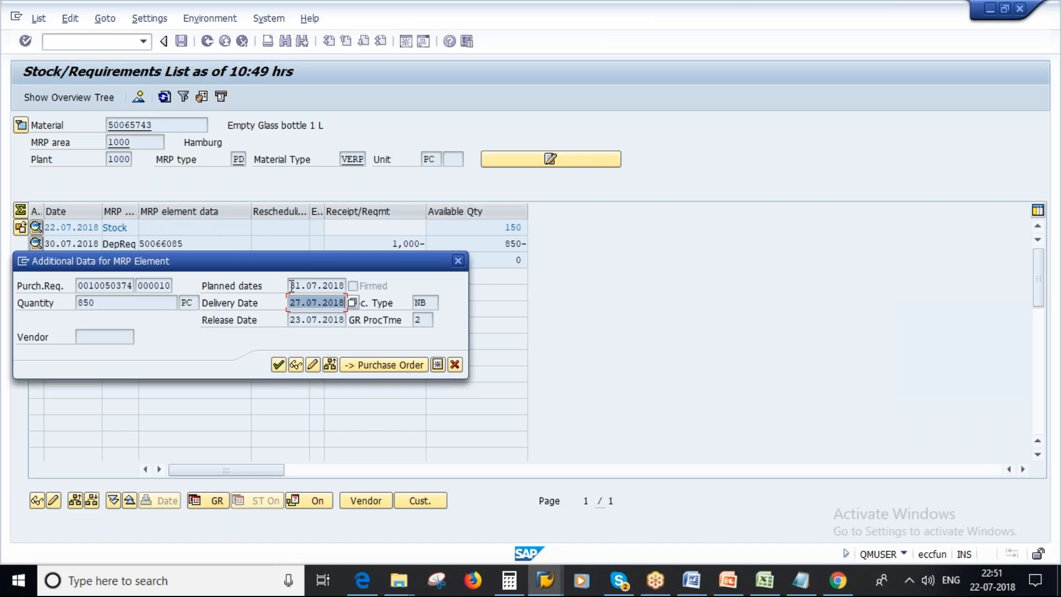
click(293, 285)
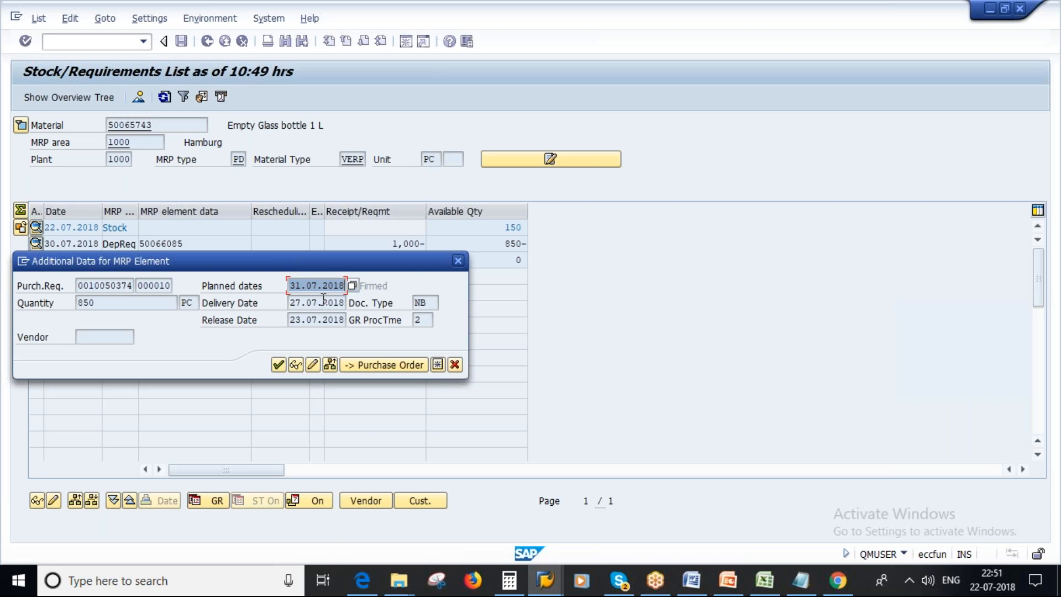
drag(212, 261, 360, 319)
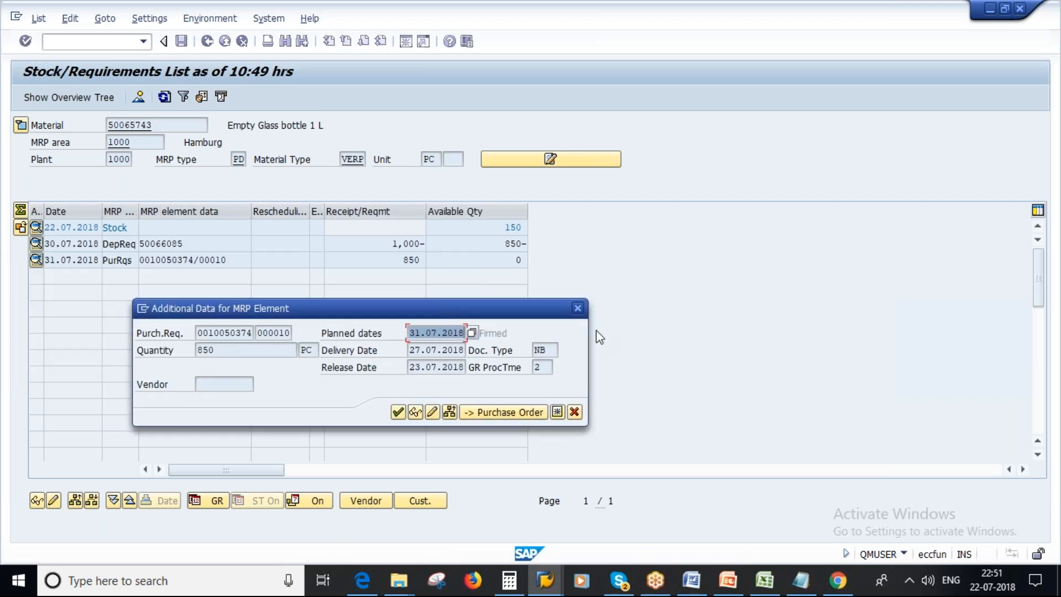
click(728, 580)
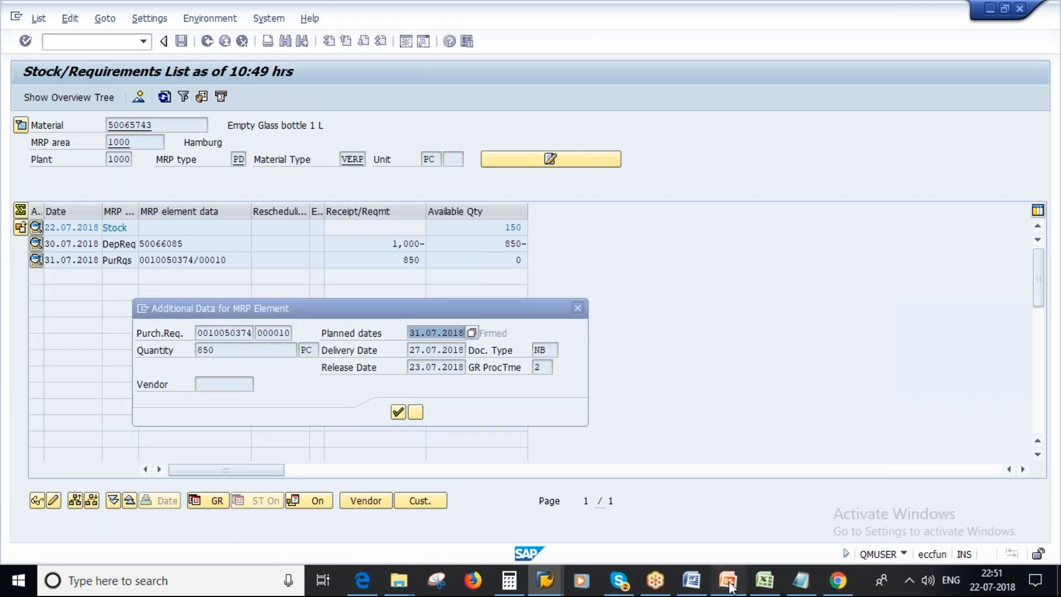
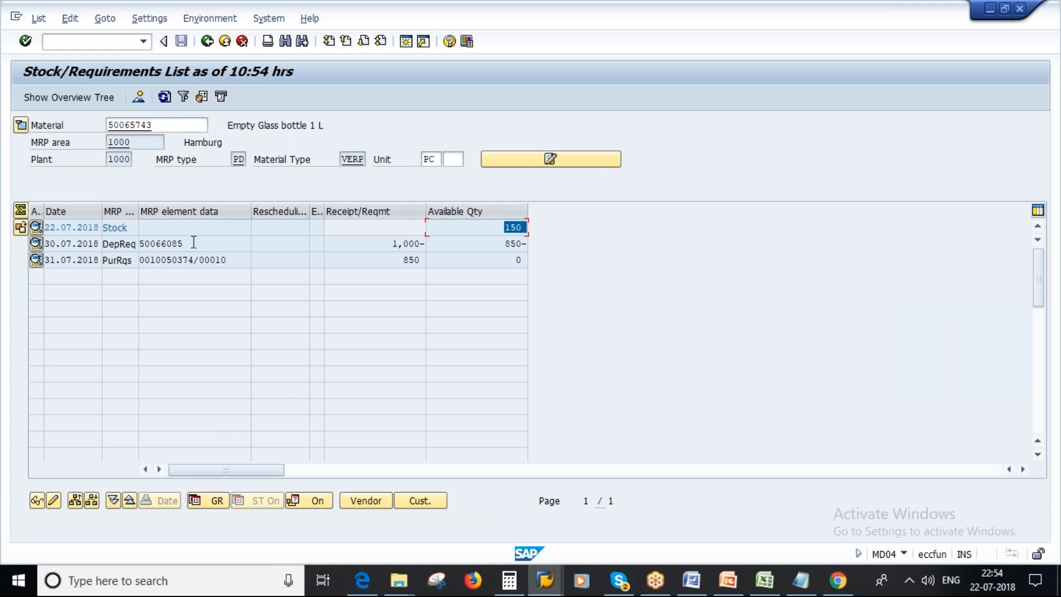
Compare the dependent requirement quantity with the available stock and the purchase requisition quantity in the Empty Glass bottle 1 L list.
click(188, 243)
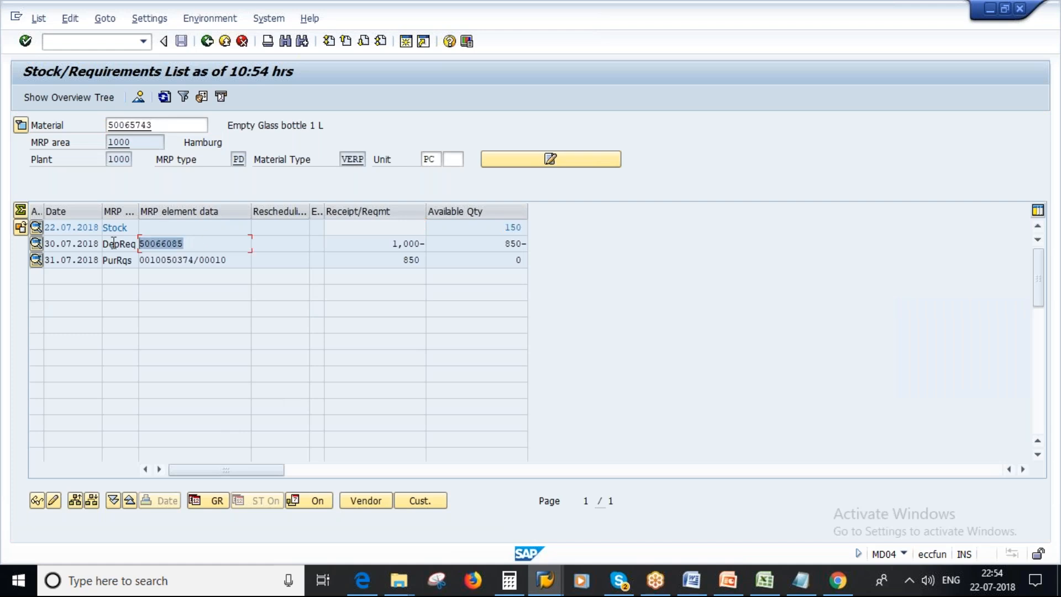
click(387, 243)
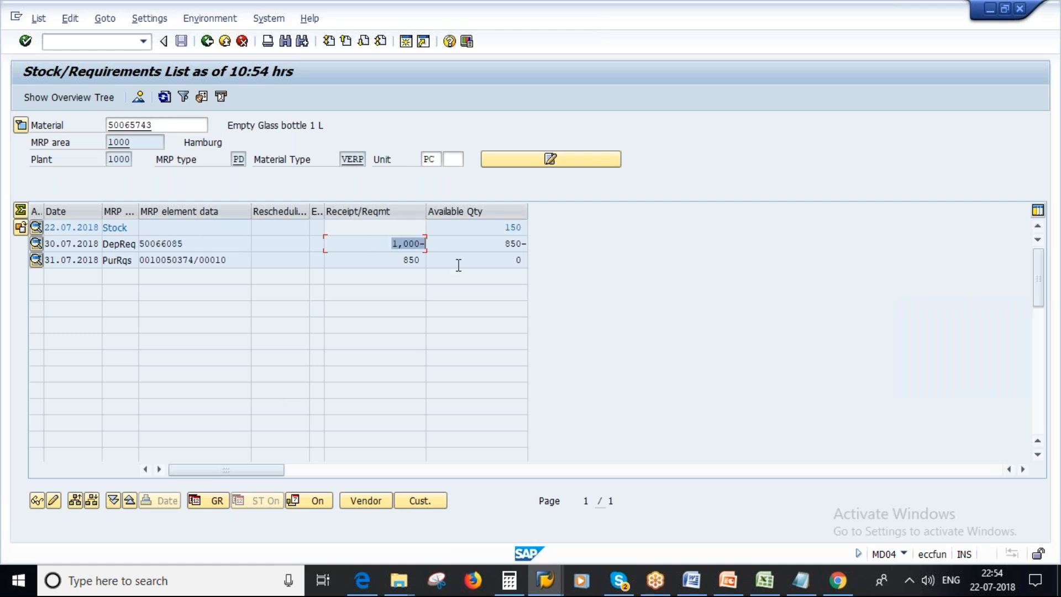
click(485, 228)
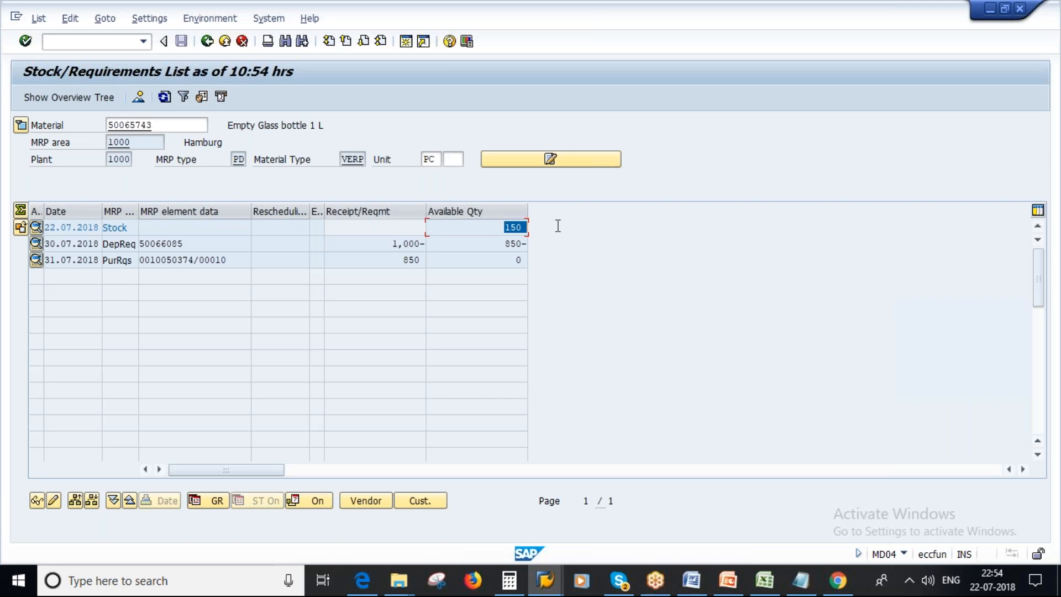
click(391, 243)
click(490, 229)
drag(235, 260, 156, 260)
click(400, 260)
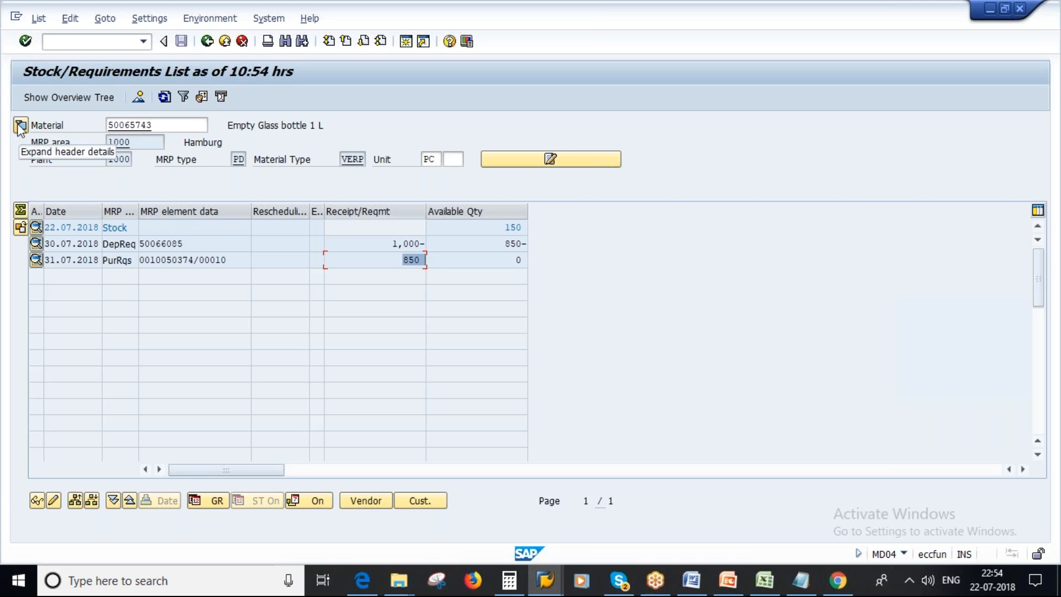
Display the Empty Glass bottle 1 L material master, check the MRP 2 procurement and scheduling data, and return to the stock/requirements list.
click(139, 126)
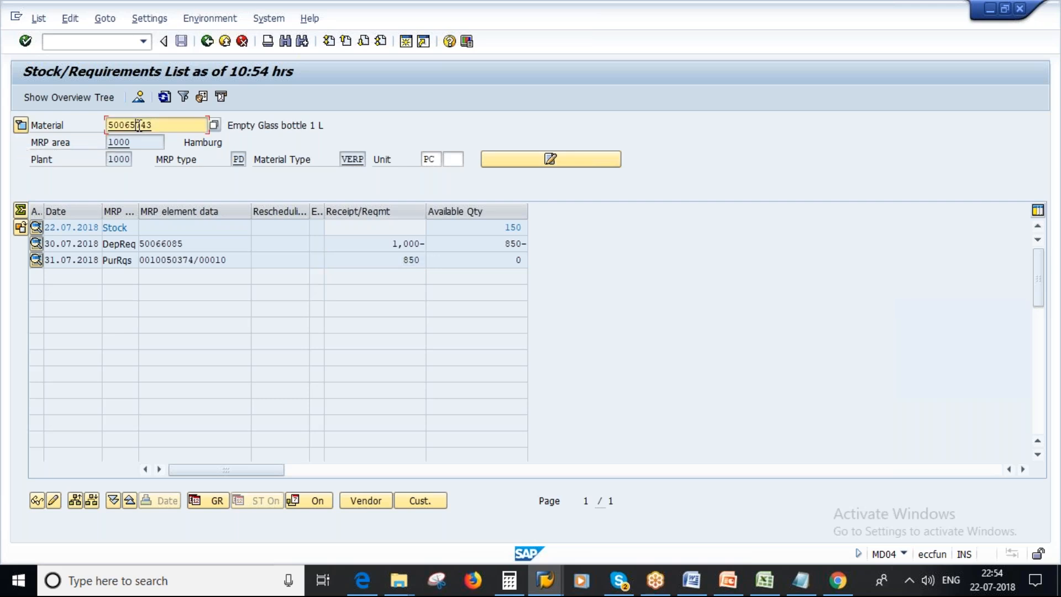
double_click(139, 126)
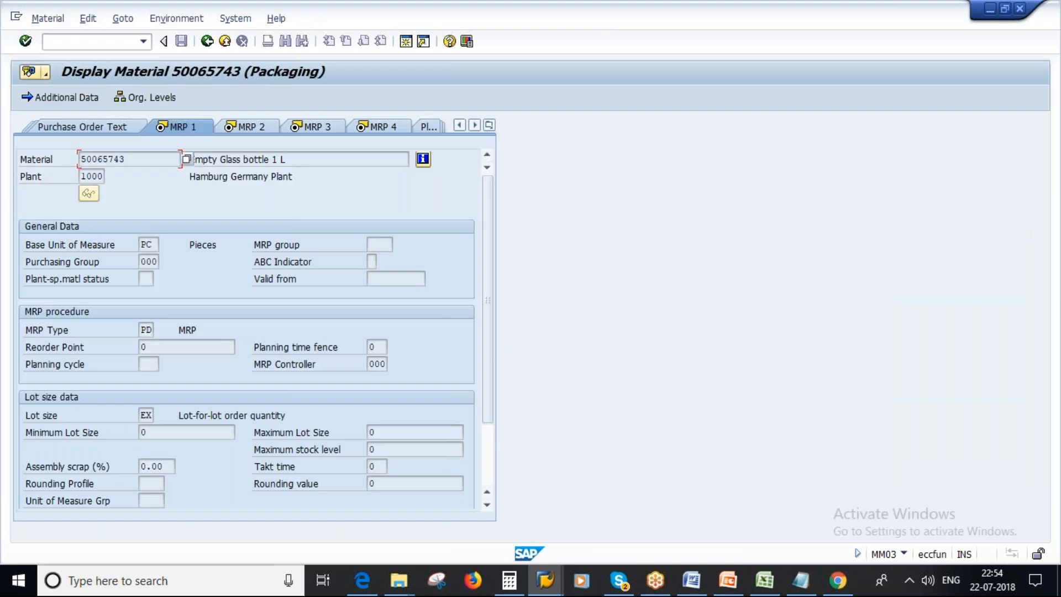
click(252, 127)
key(Tab)
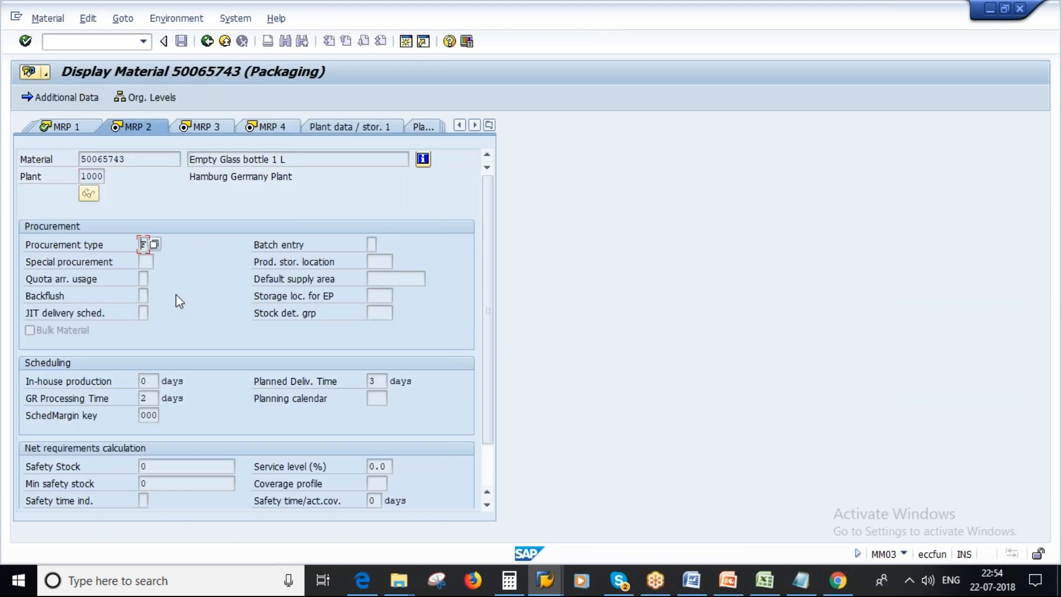
click(207, 40)
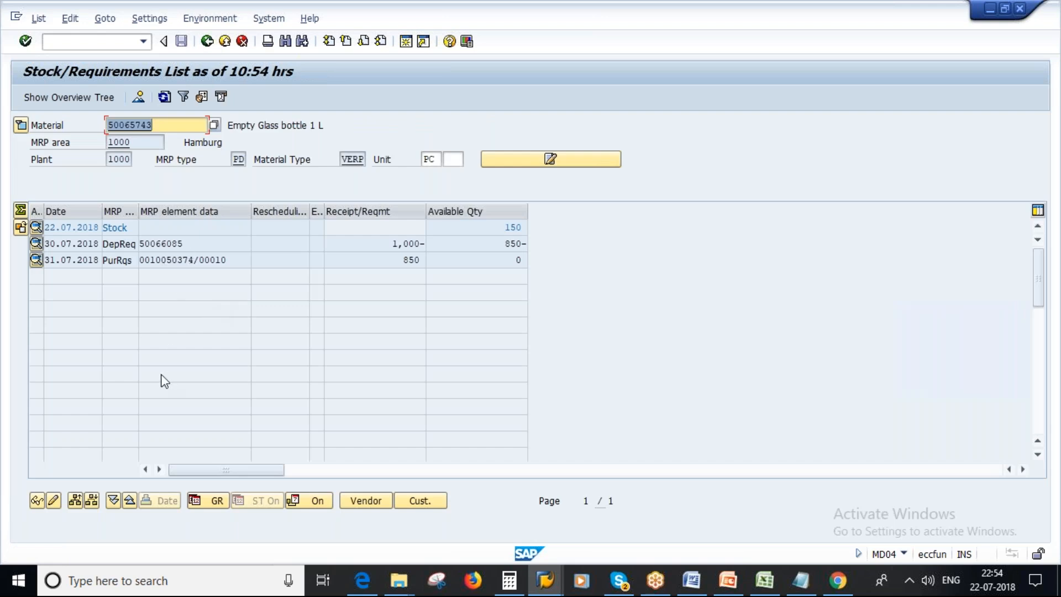
Review the purchase requisition's release, delivery and planned dates and its GR processing time, moving the additional data dialog clear of the rows.
click(398, 263)
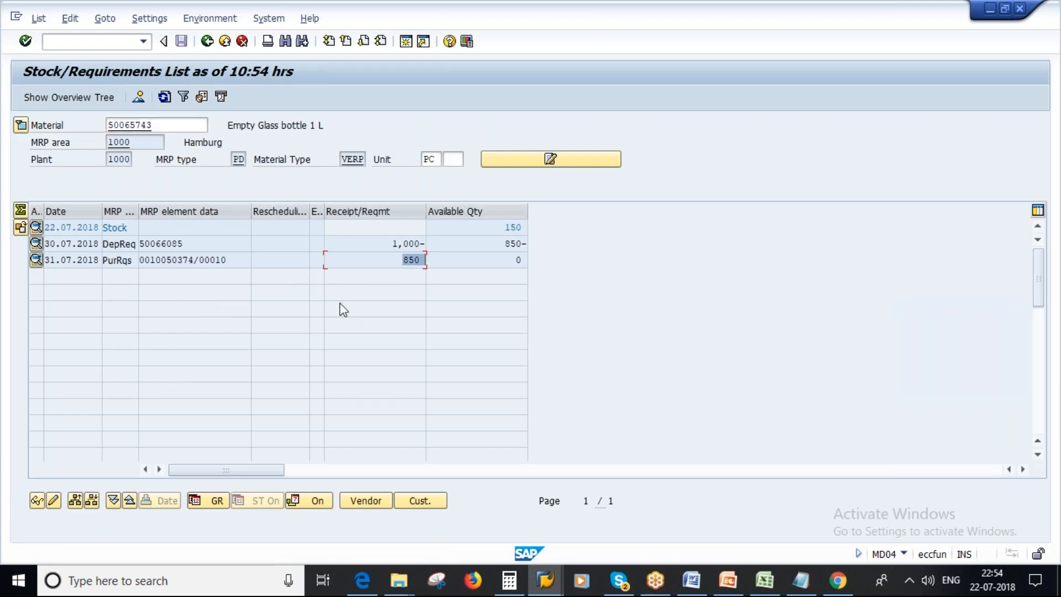
click(47, 263)
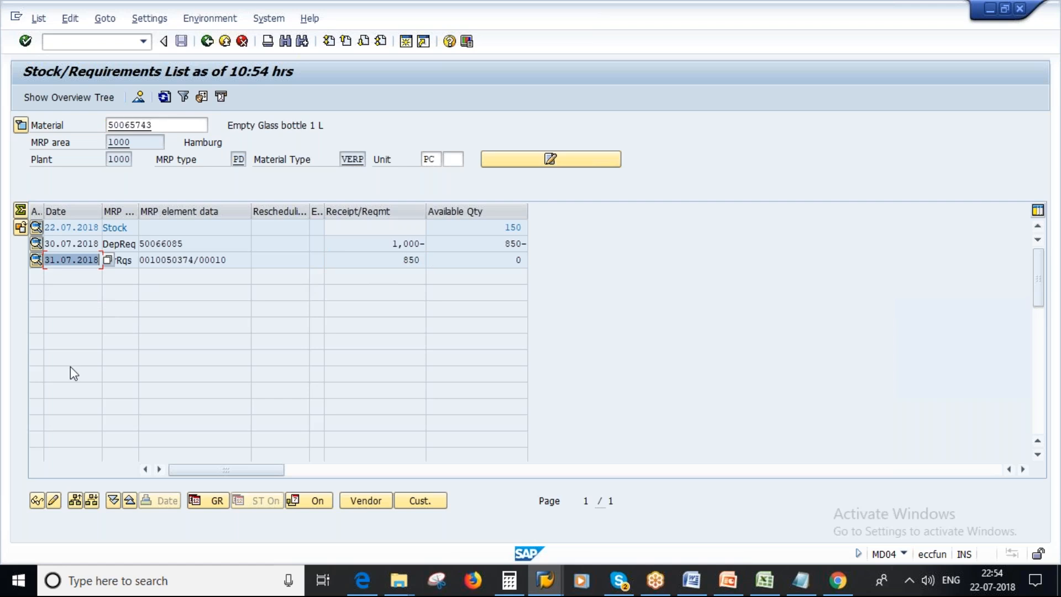
double_click(181, 263)
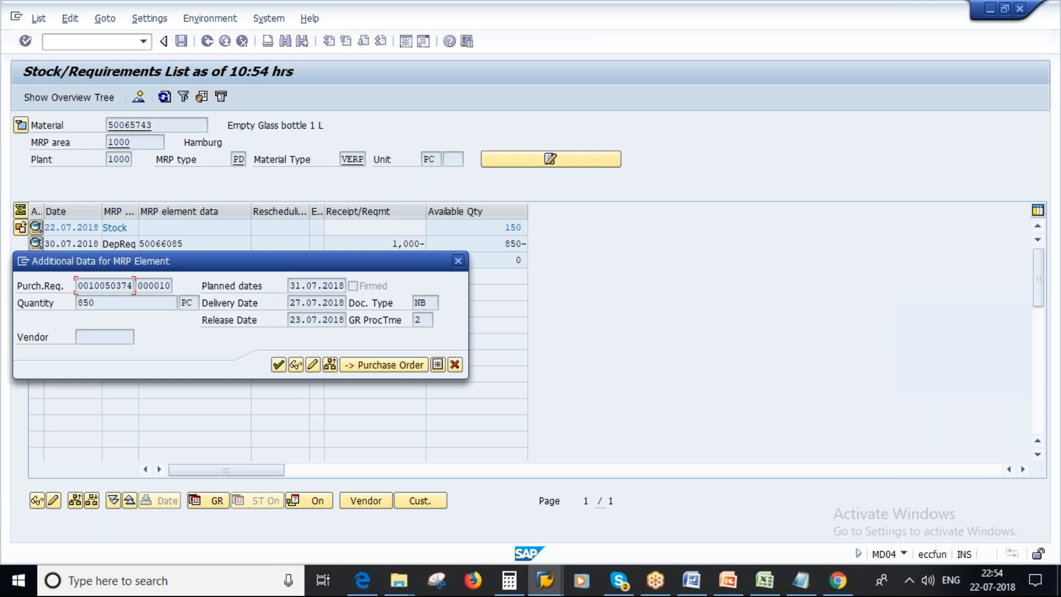
drag(291, 321, 311, 334)
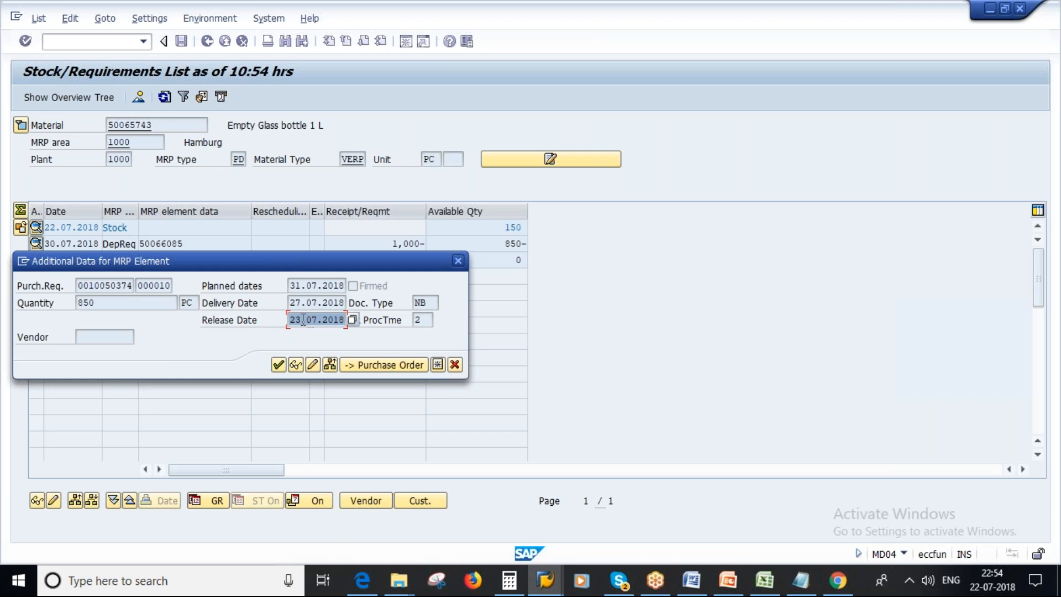
drag(291, 303, 345, 304)
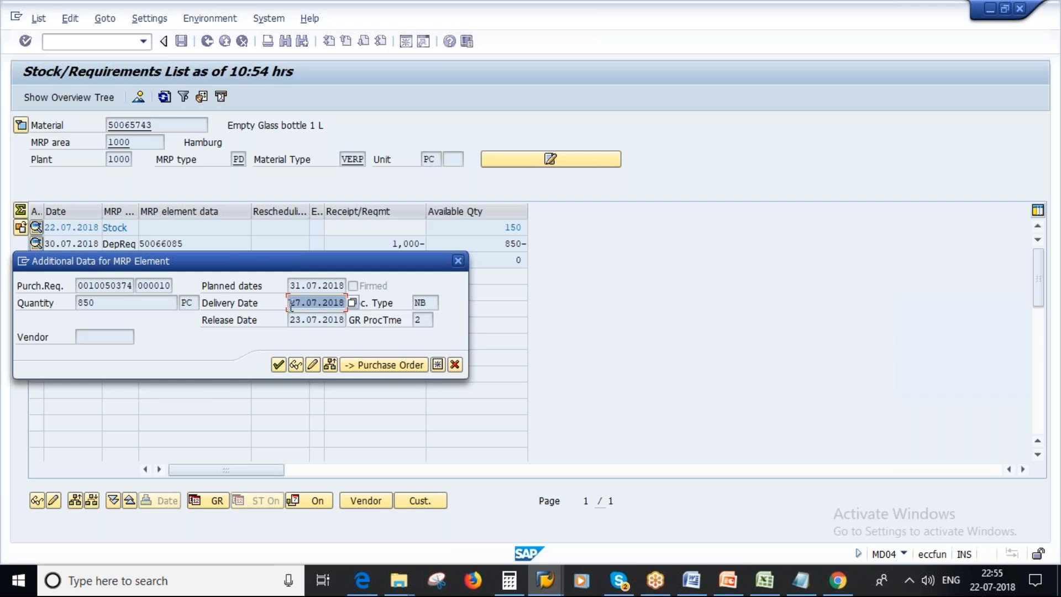
drag(423, 320, 405, 320)
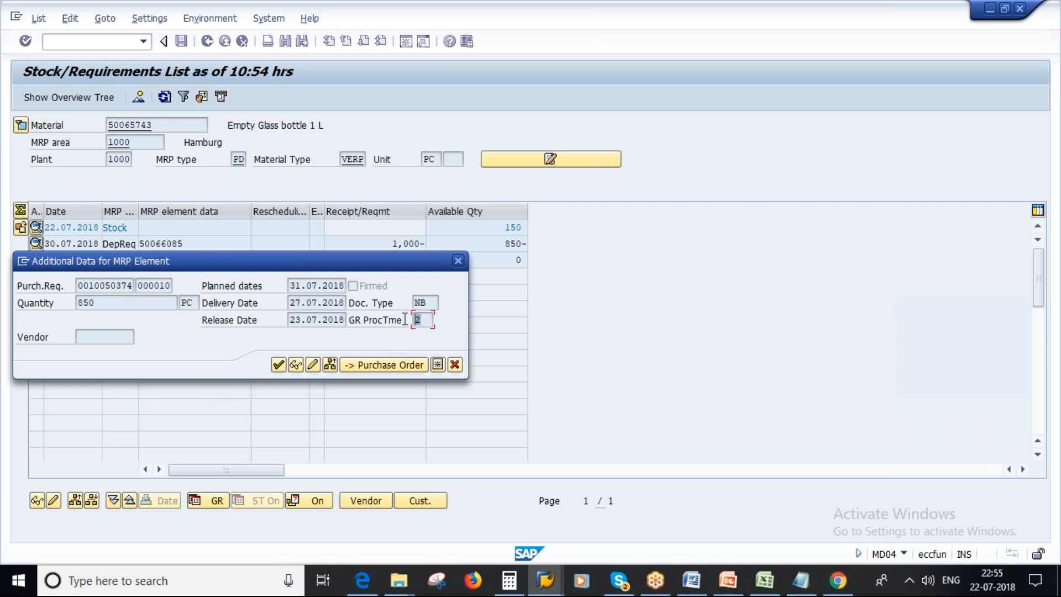
drag(292, 288, 346, 286)
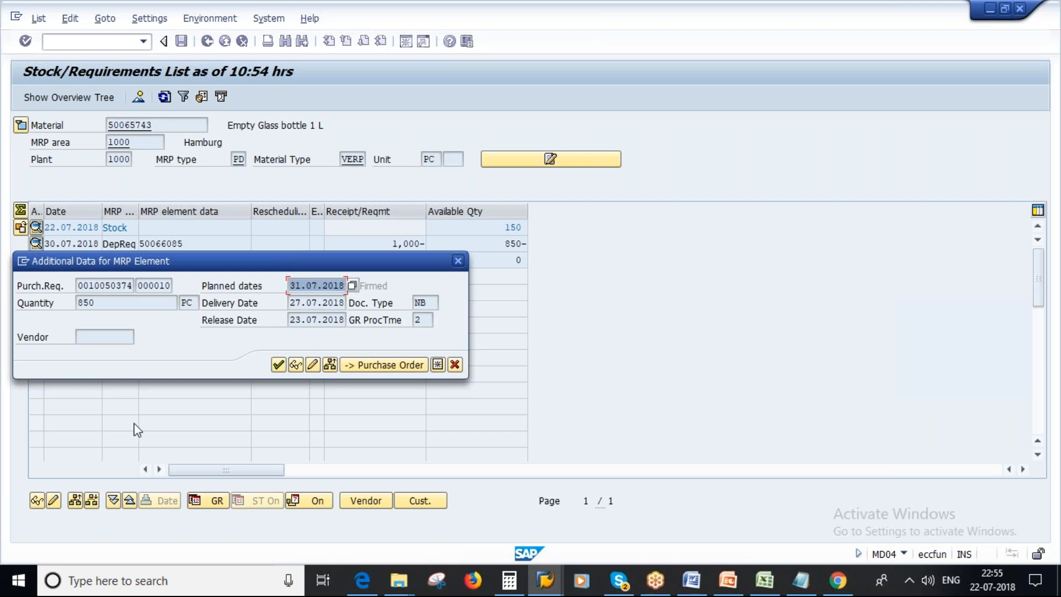
drag(244, 268, 315, 302)
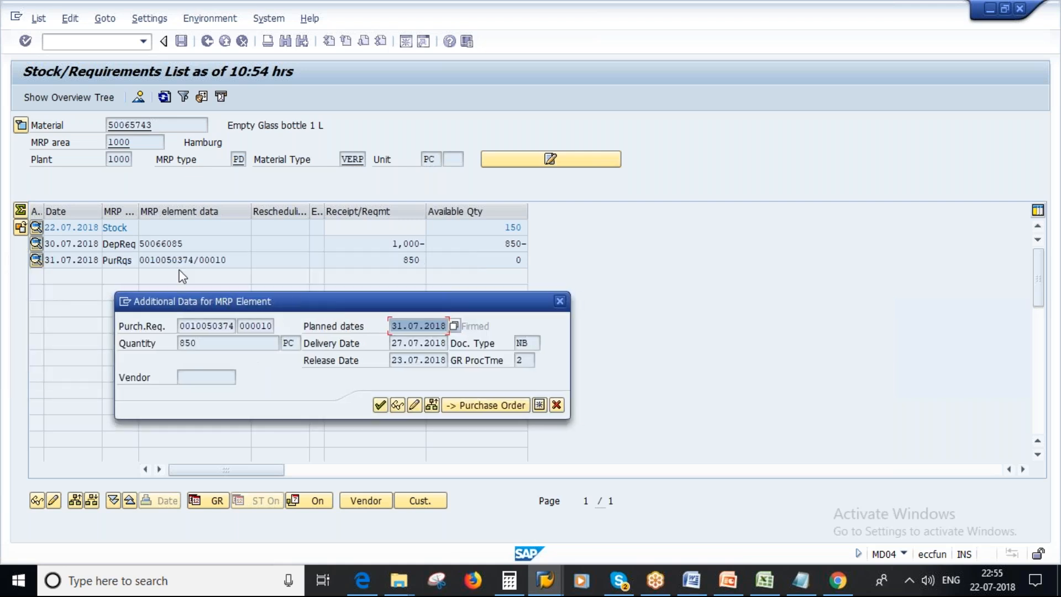
Start a purchase order from the purchase requisition and set the purchasing organization and company code to 1000.
click(480, 404)
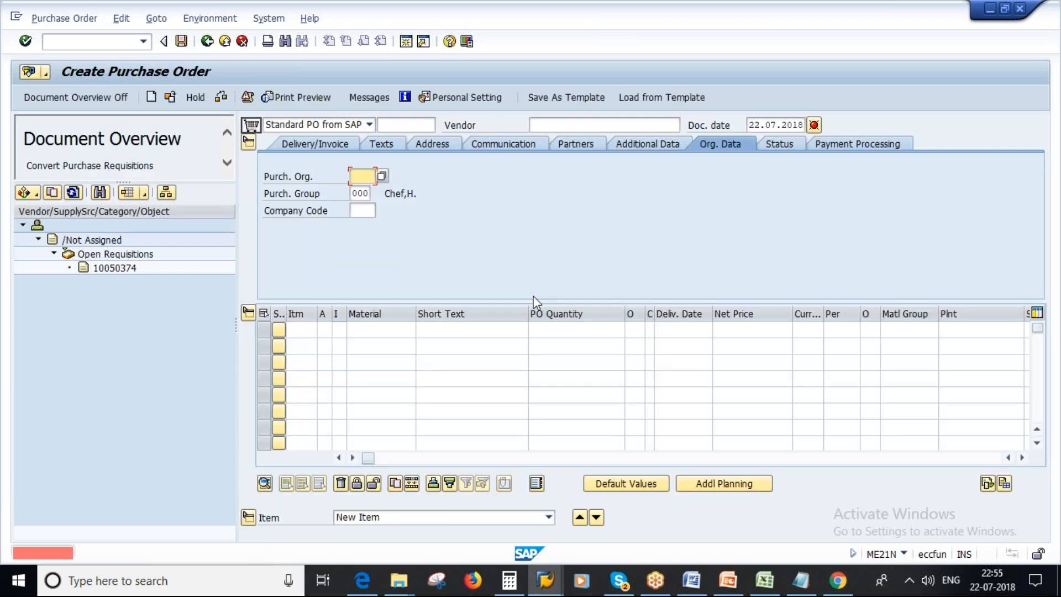
click(115, 269)
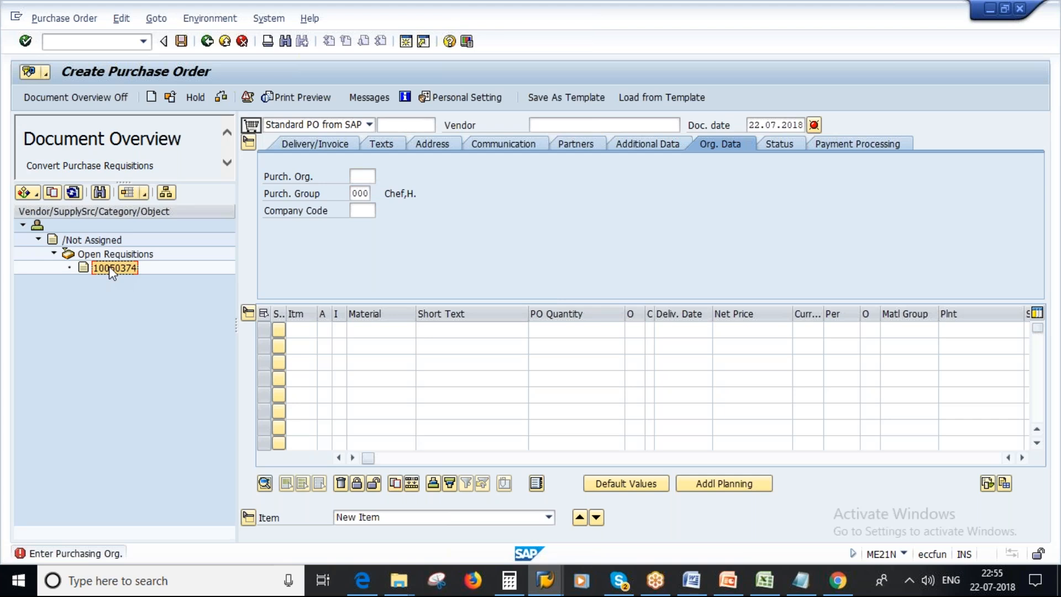
drag(114, 264, 251, 125)
text(1000)
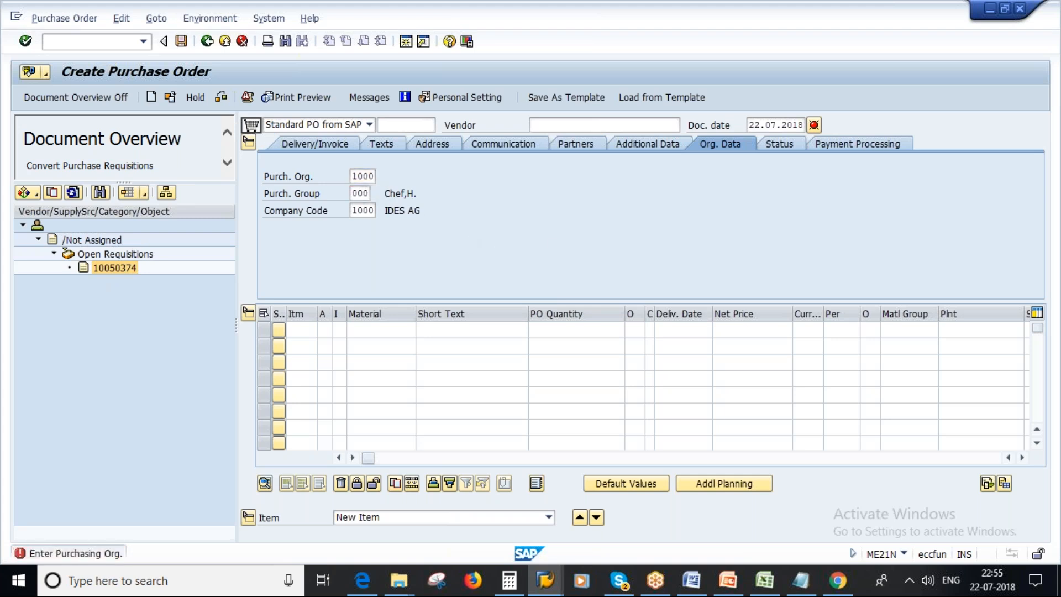
Assign Plus Chemicals Pvt.Ltd as the vendor and adopt the open requisition as the purchase order item.
click(571, 126)
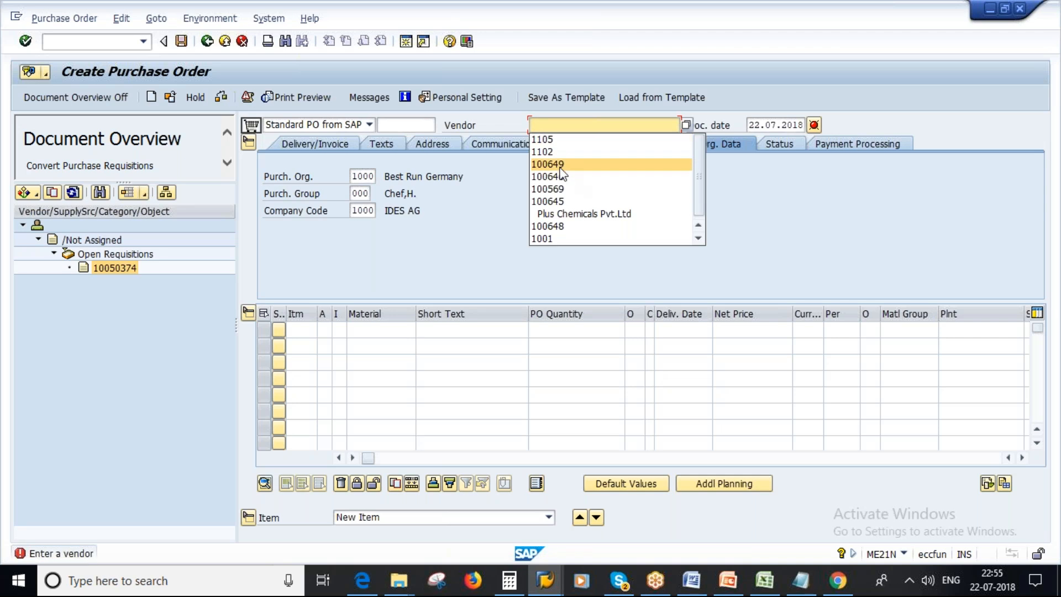
click(560, 166)
click(122, 271)
drag(123, 272, 251, 127)
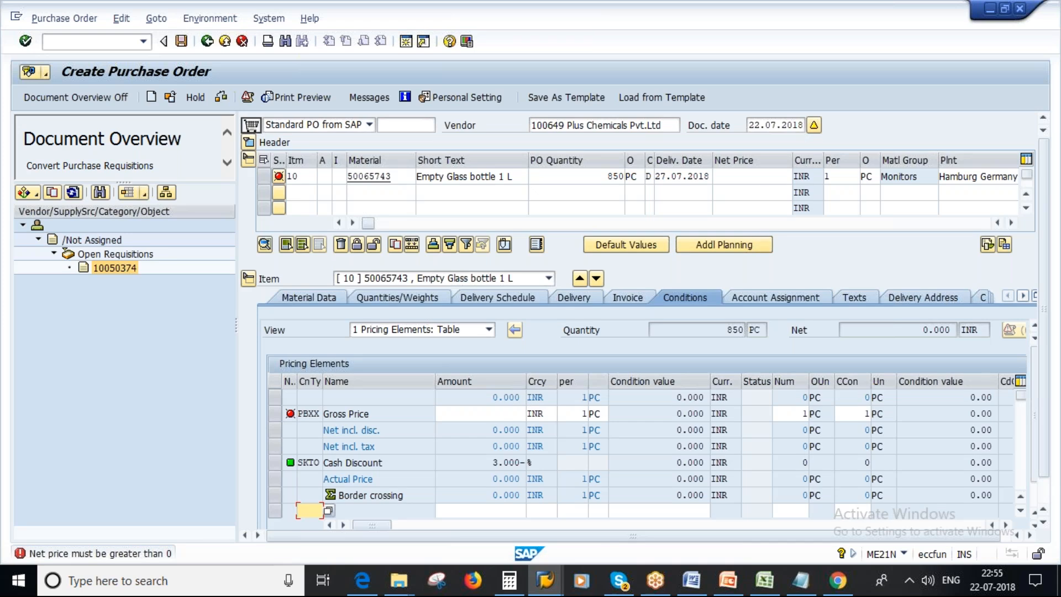
Set the Empty Glass bottle 1 L item's net price to 15 INR and save the purchase order.
click(765, 177)
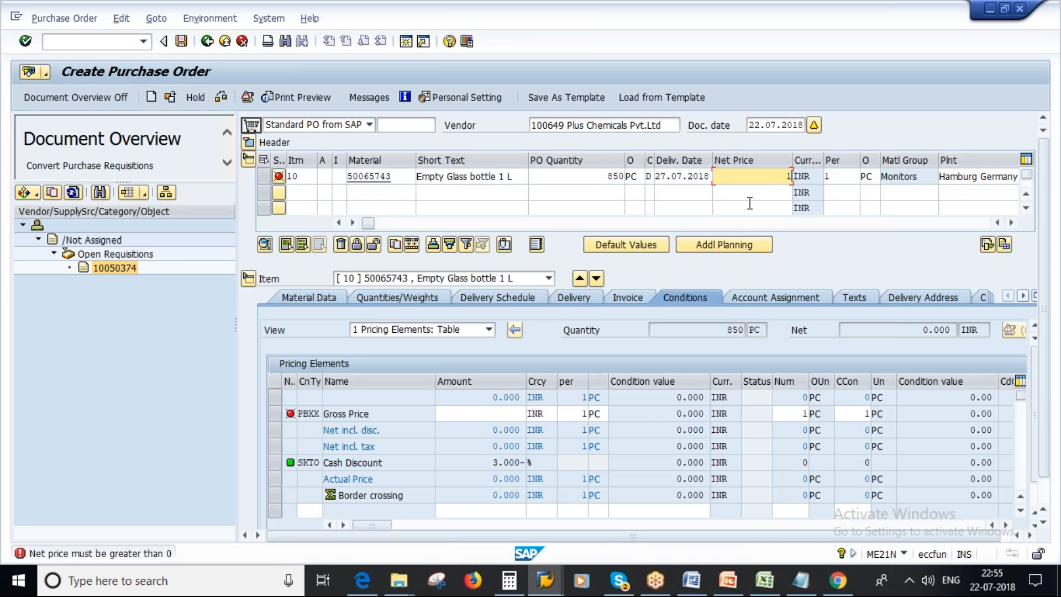
key(Return)
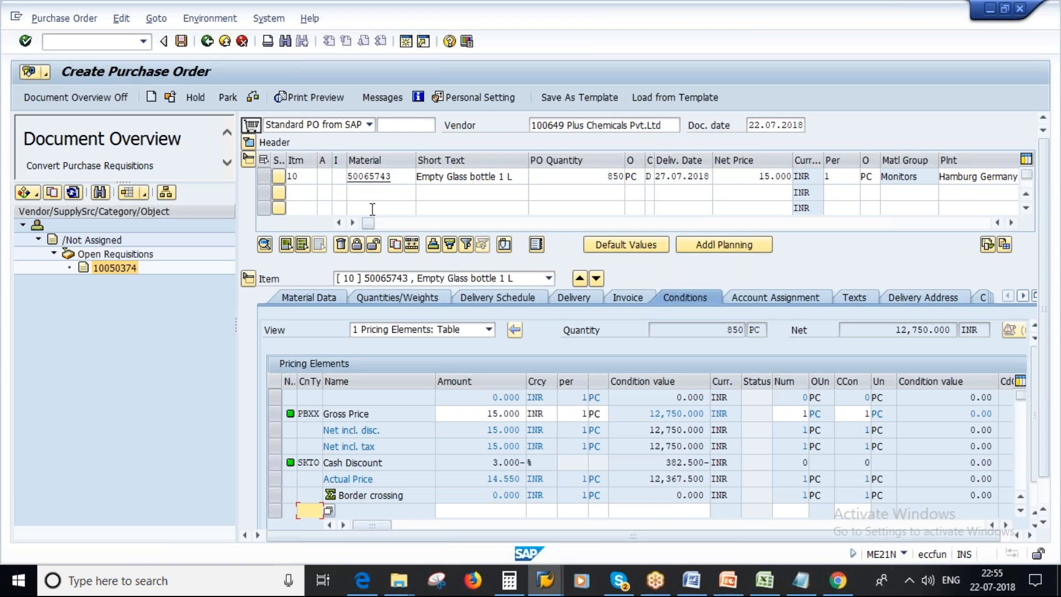
click(181, 41)
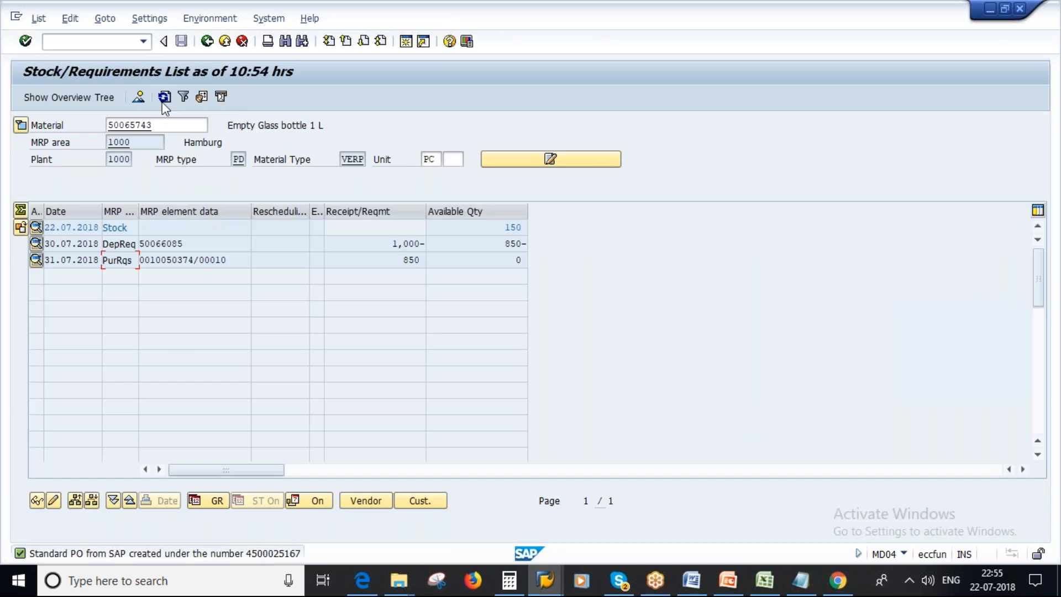
Refresh the stock/requirements list, review the additional data of the purchase order that replaced the requisition, and close it.
drag(231, 259, 139, 260)
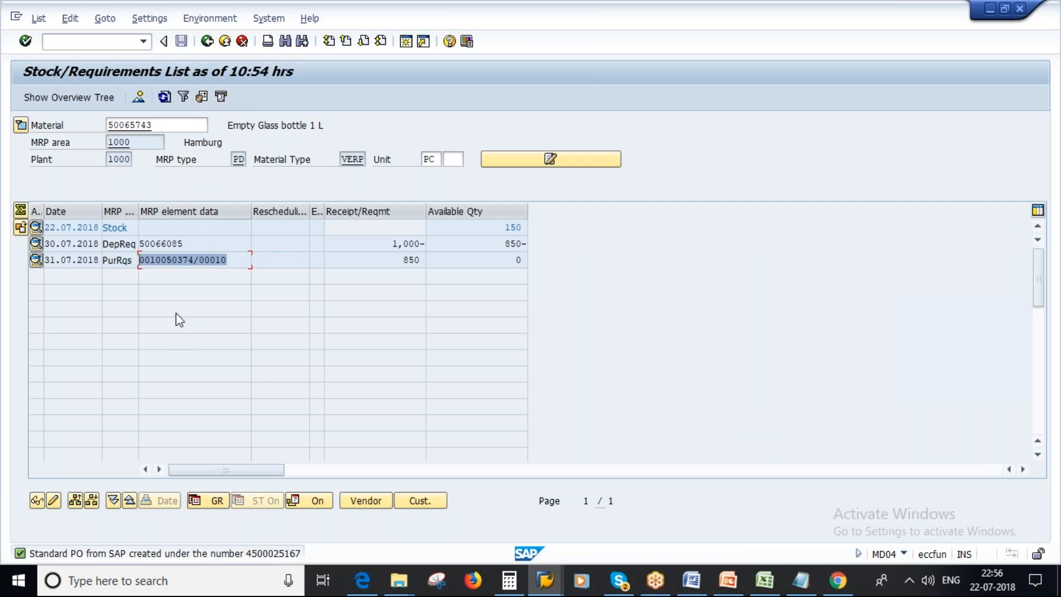
click(164, 97)
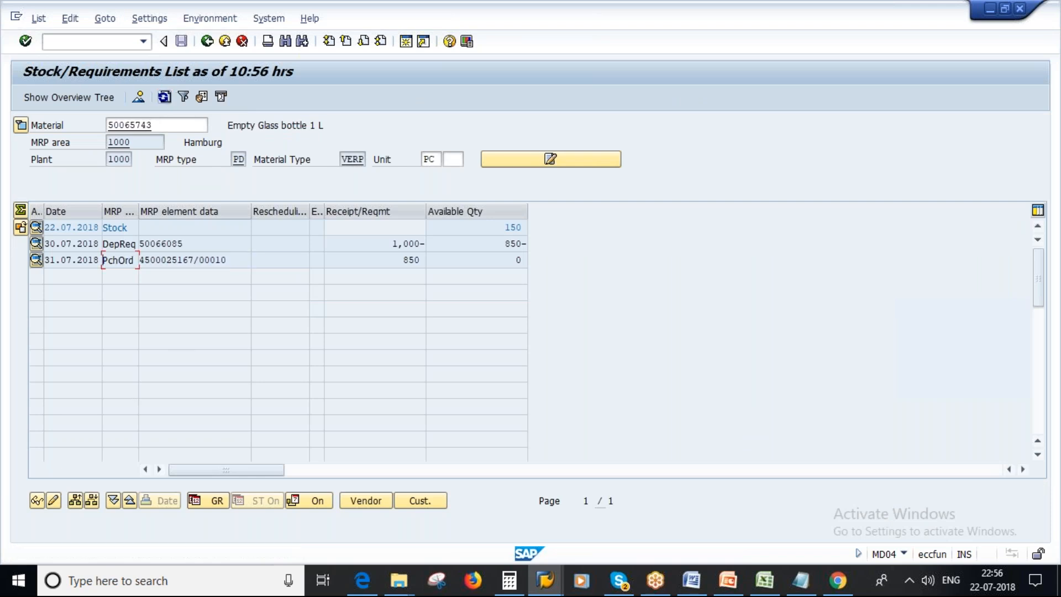
click(128, 260)
drag(132, 259, 103, 260)
double_click(197, 260)
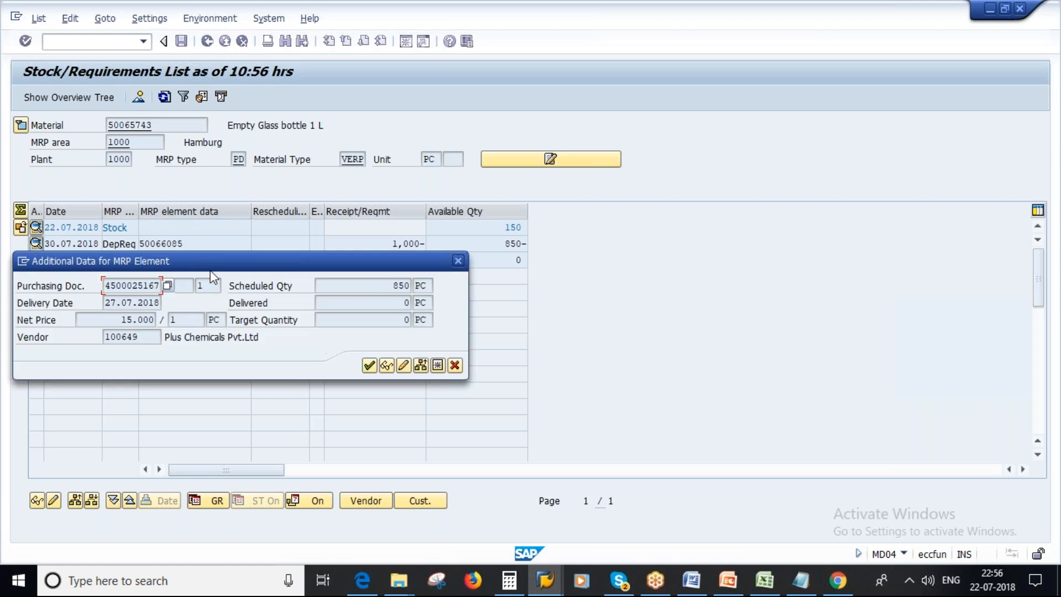
click(455, 365)
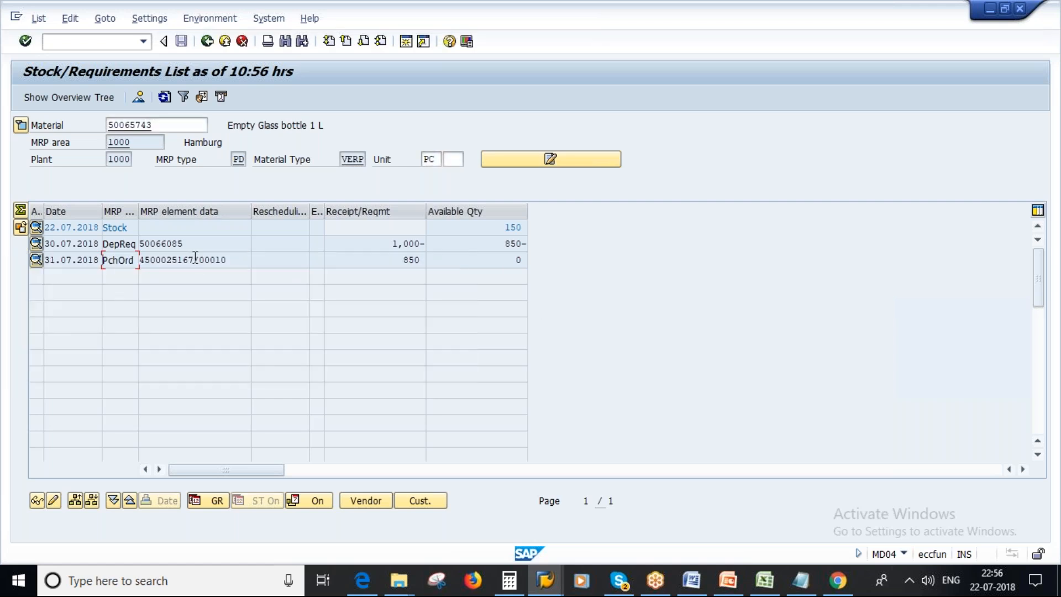
Copy the purchase order number, switch to the Pepsi 1L Bottle stock/requirements session and close its additional data dialog.
drag(192, 259, 139, 260)
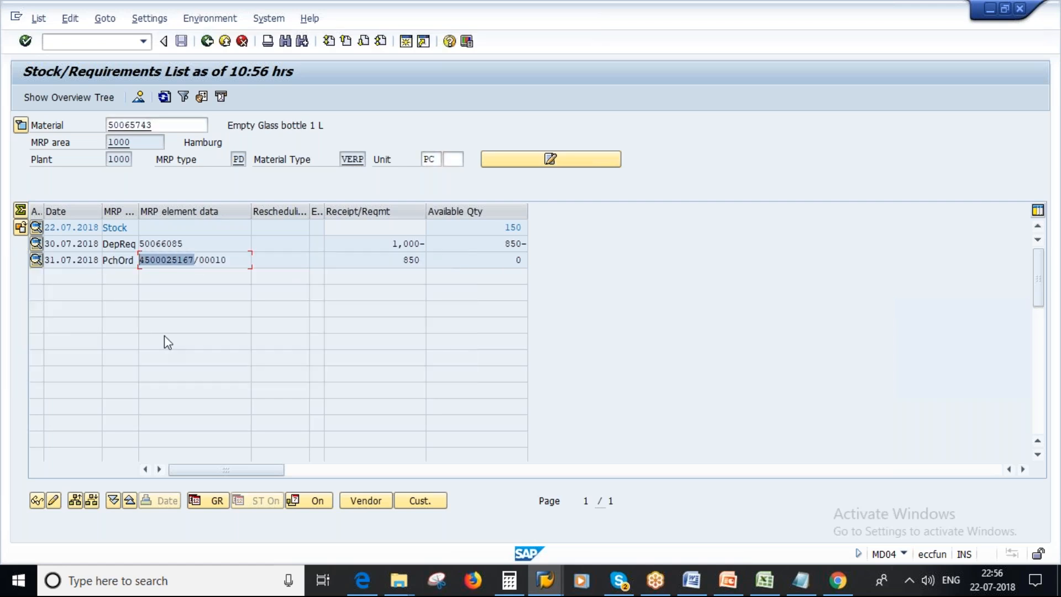
key(ctrl+c)
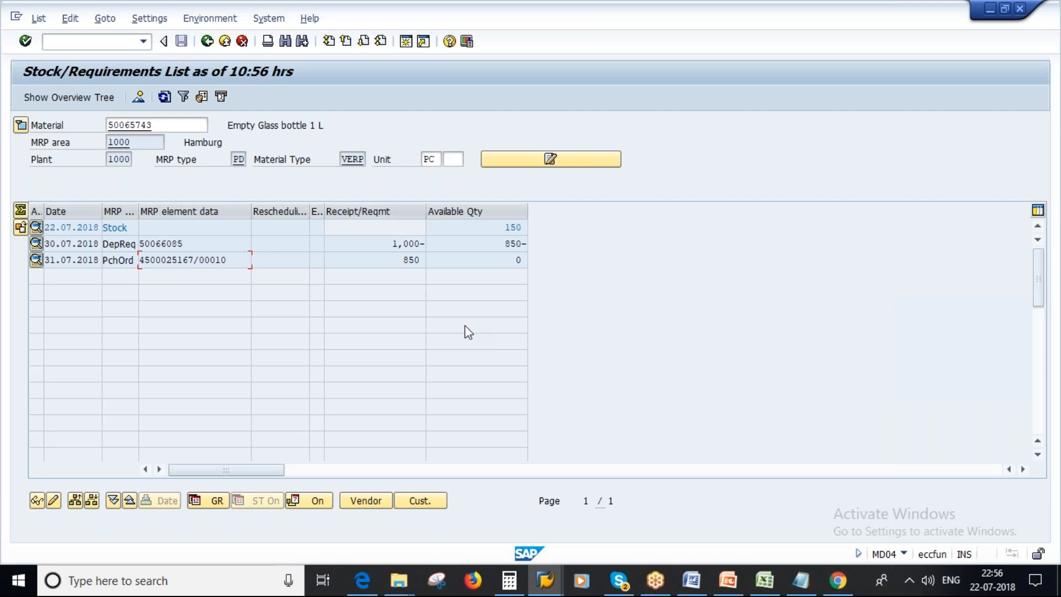
click(545, 580)
click(734, 493)
click(545, 580)
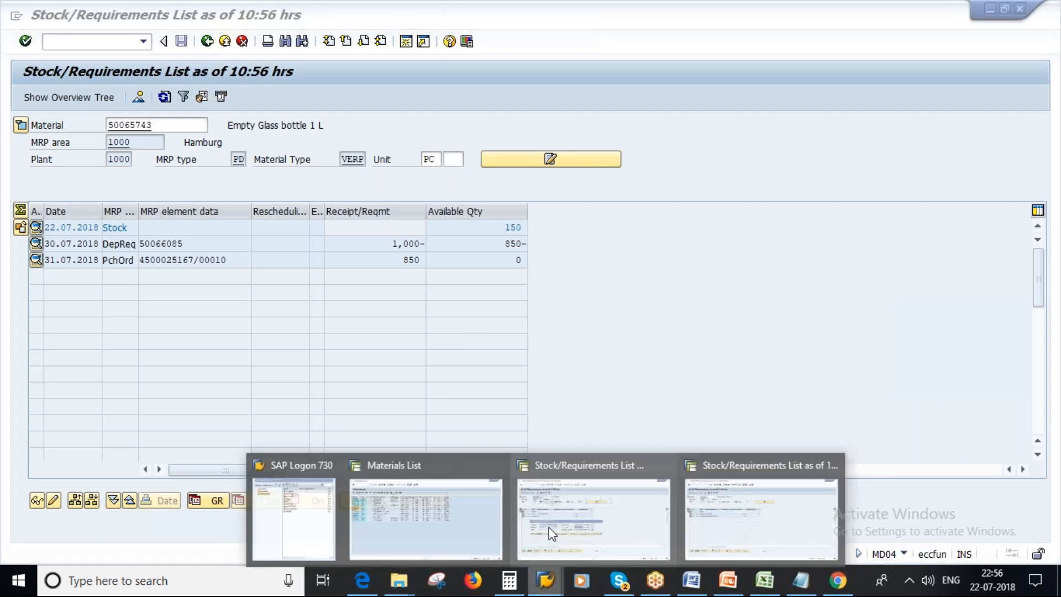
click(674, 481)
click(581, 382)
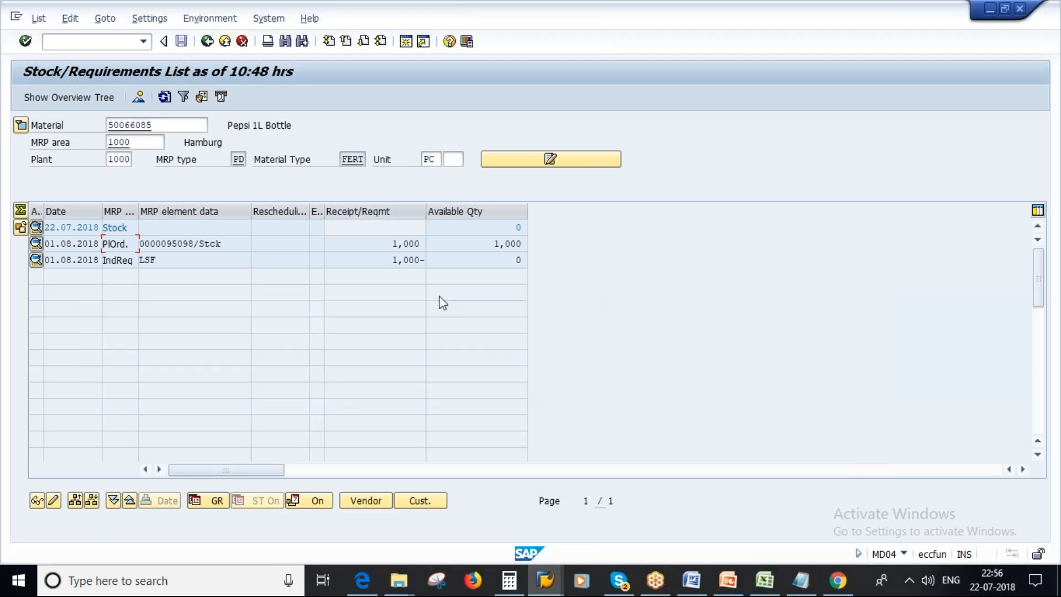
Leave the Pepsi 1L Bottle stock/requirements list and start the goods movement transaction MIGO.
click(207, 41)
click(206, 41)
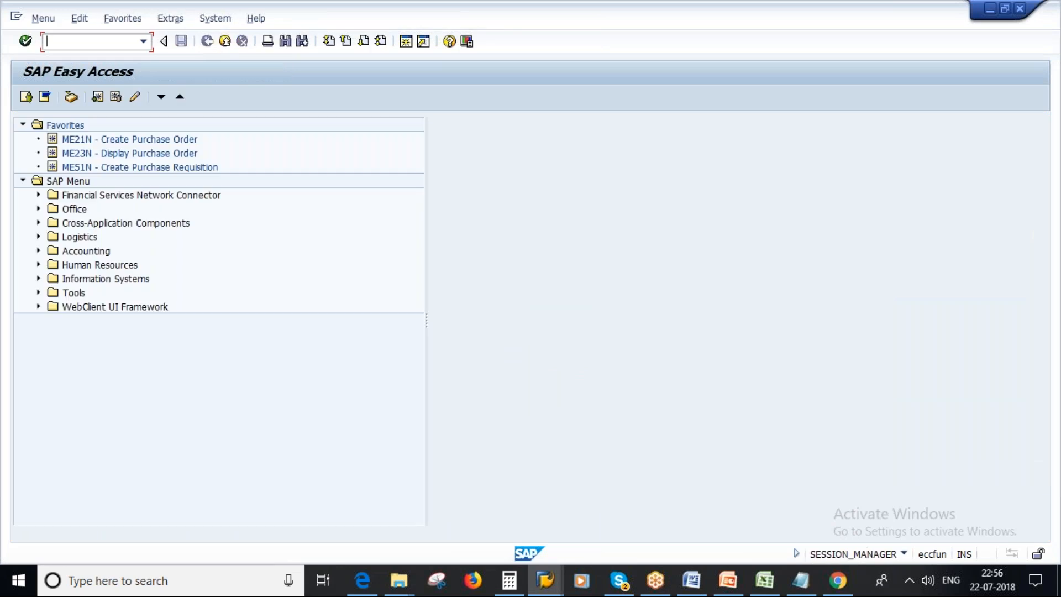
text(migo)
key(Return)
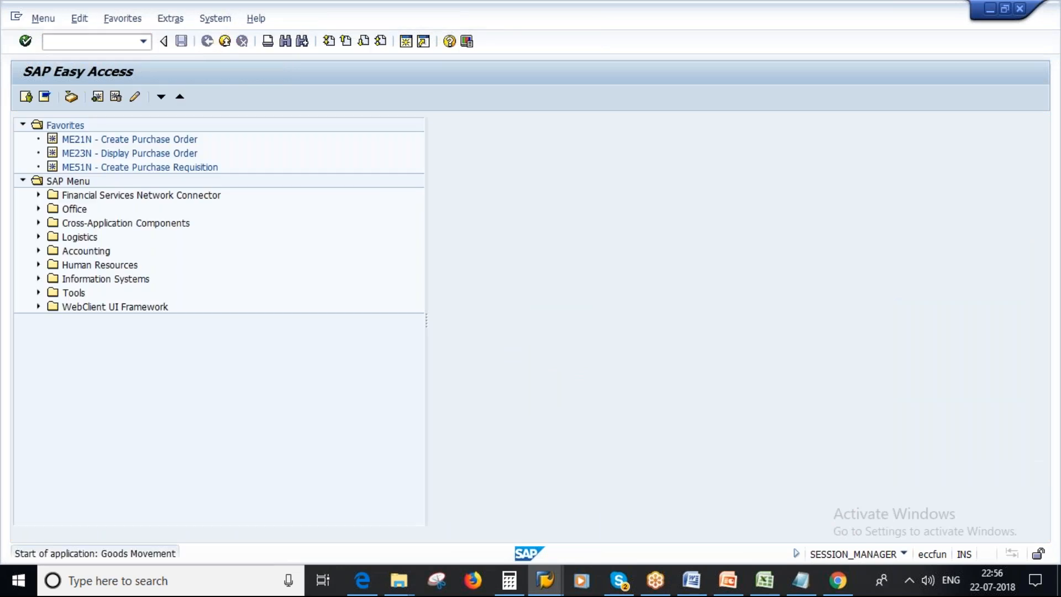
Set the goods movement to Goods Receipt for Purchase Order and load the item using the copied purchase order number.
click(64, 124)
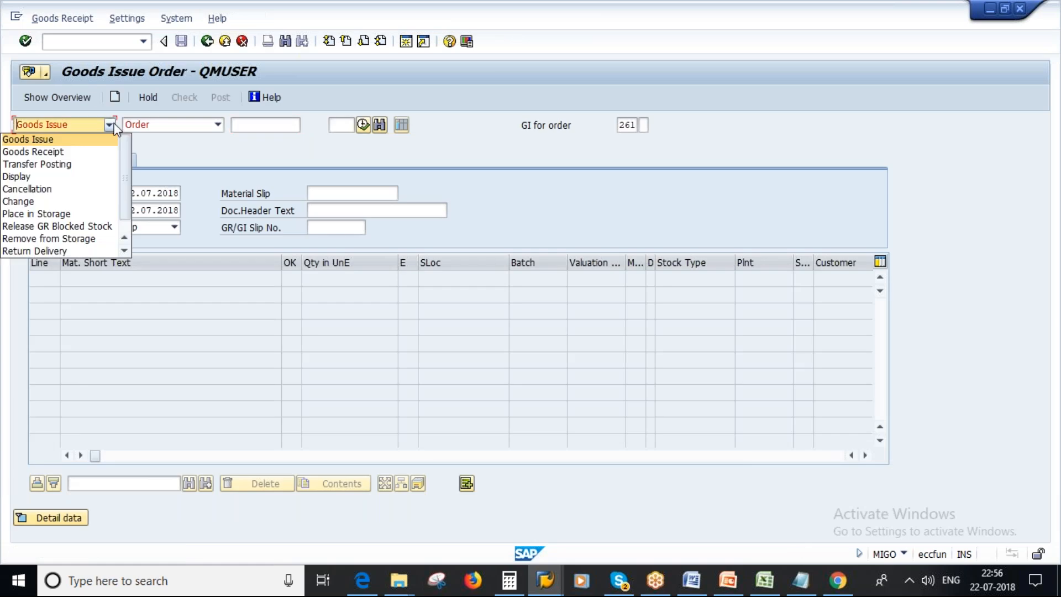
click(44, 151)
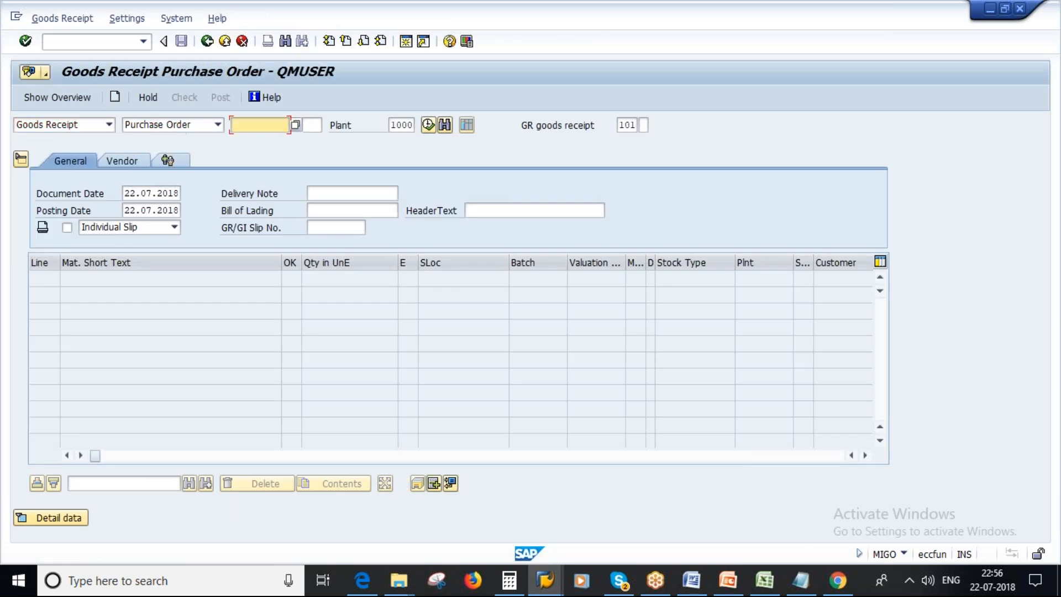
key(ctrl+v)
key(Return)
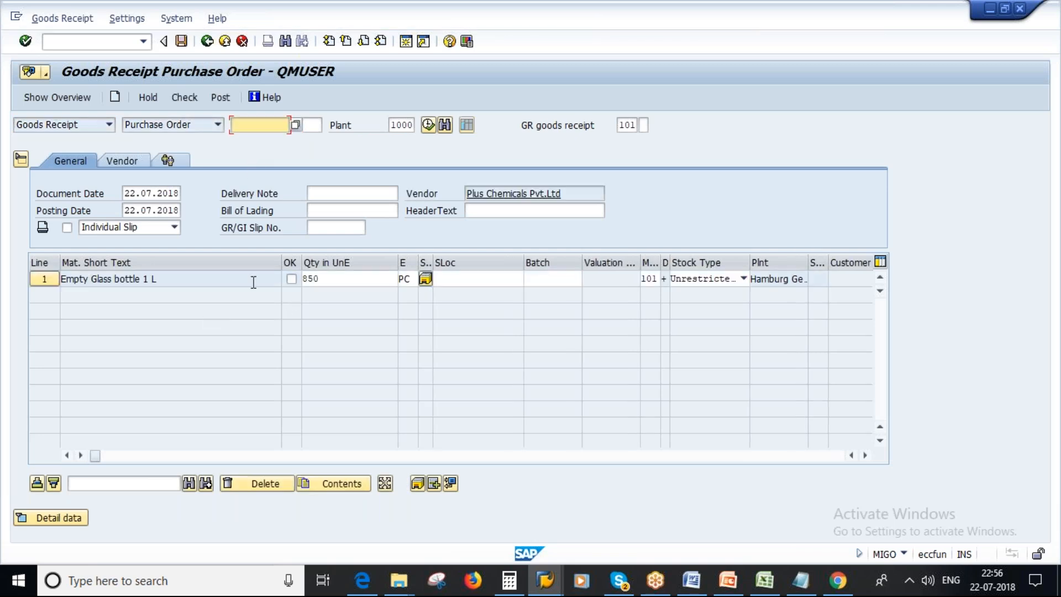
Mark the Empty Glass bottle 1 L item as OK, assign storage location Lagerort 000, check the document and close the log.
click(292, 280)
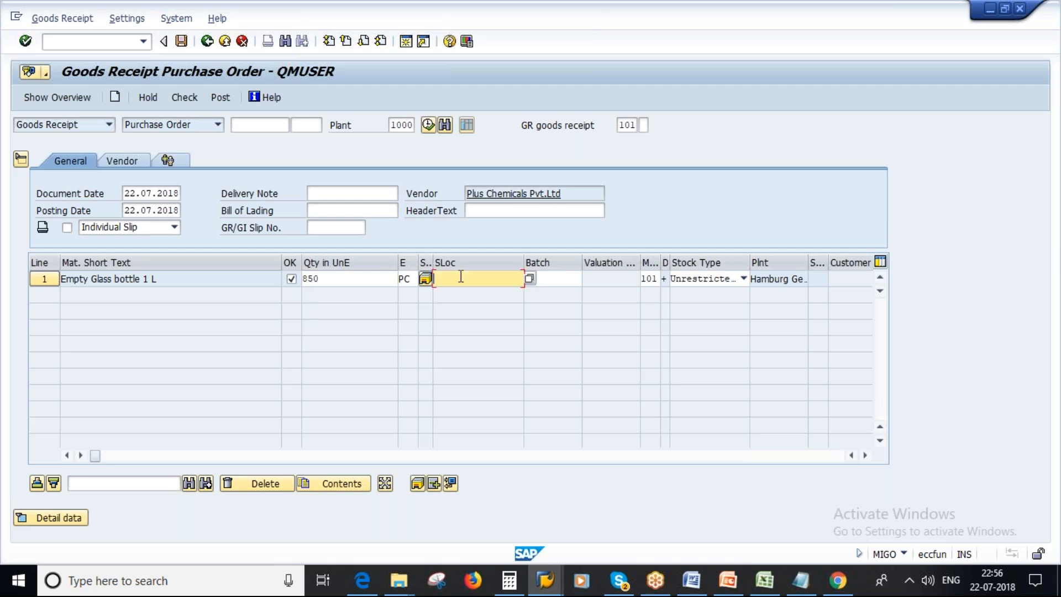
text(L000)
key(Return)
click(186, 98)
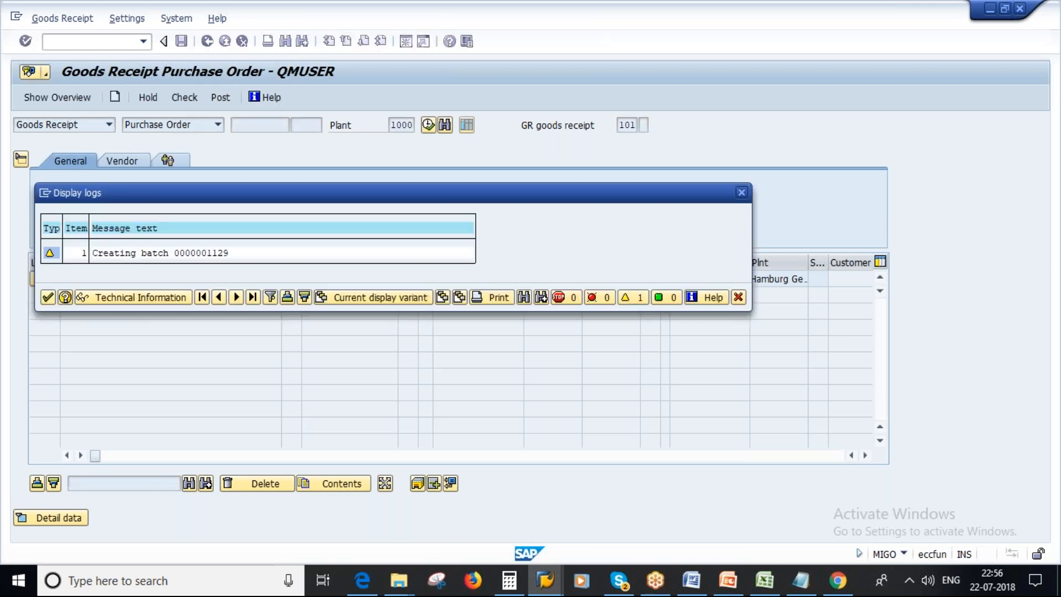
click(48, 297)
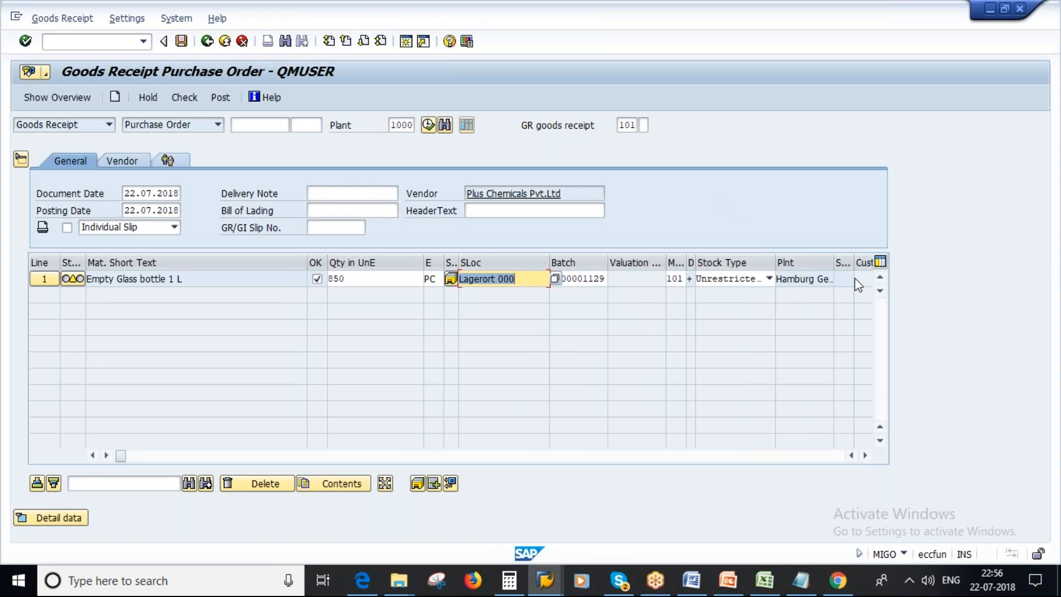
Recheck the goods receipt document for the Empty Glass bottle 1 L item and post it.
key(Return)
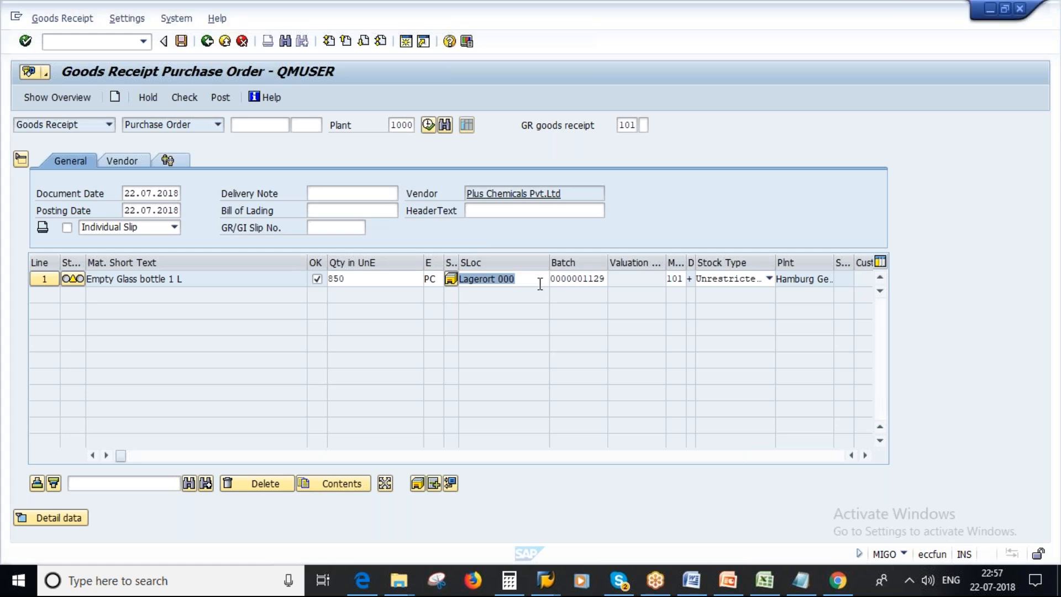
key(F3)
click(186, 99)
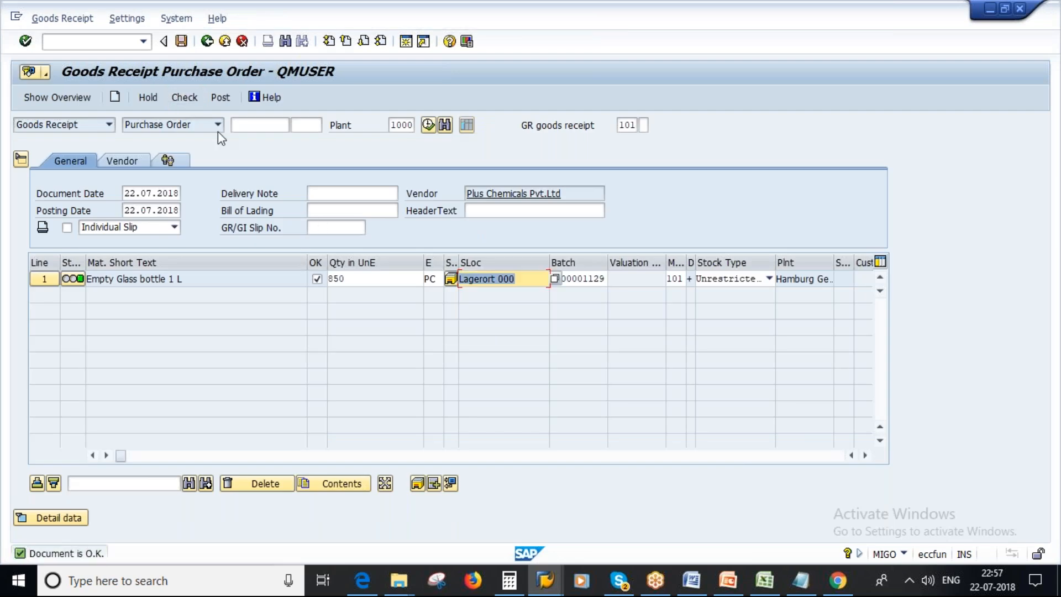
click(181, 41)
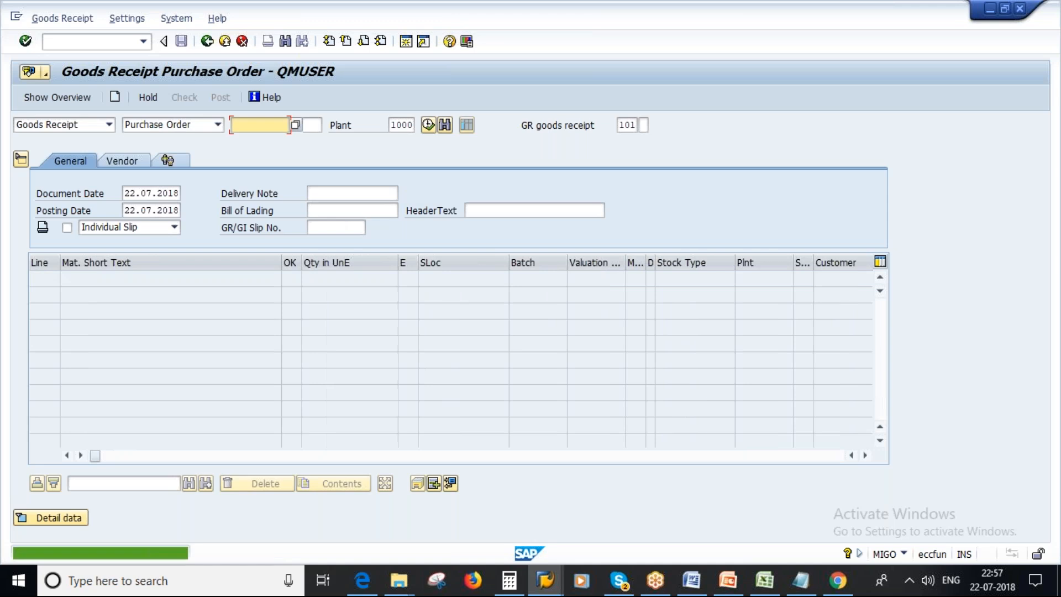
Switch to the Empty Glass bottle 1 L stock/requirements list, examine the purchase order quantity, refresh the list and review the available stock.
mouse_move(553, 589)
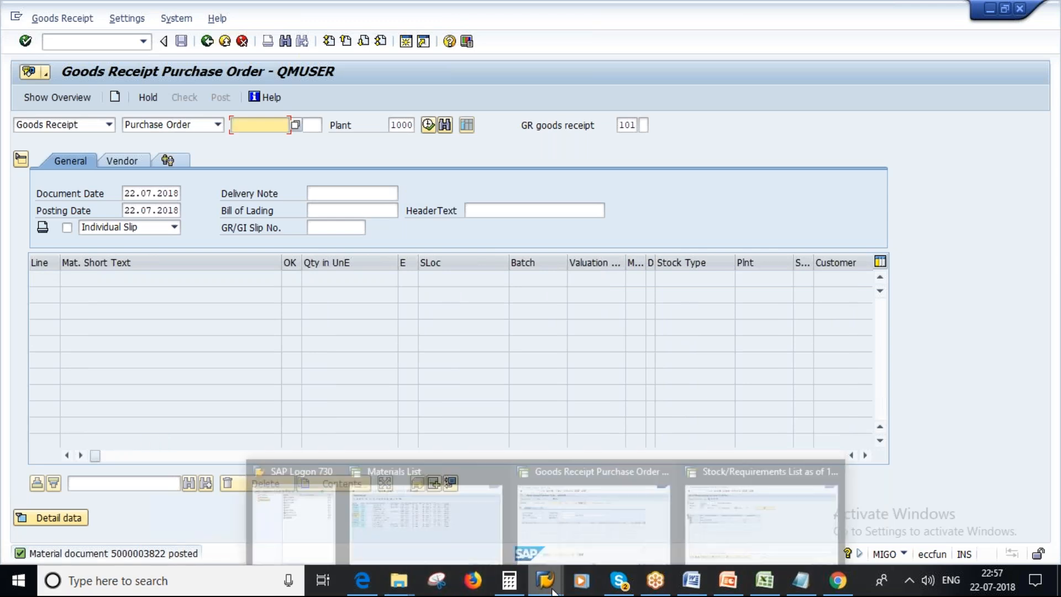
click(587, 524)
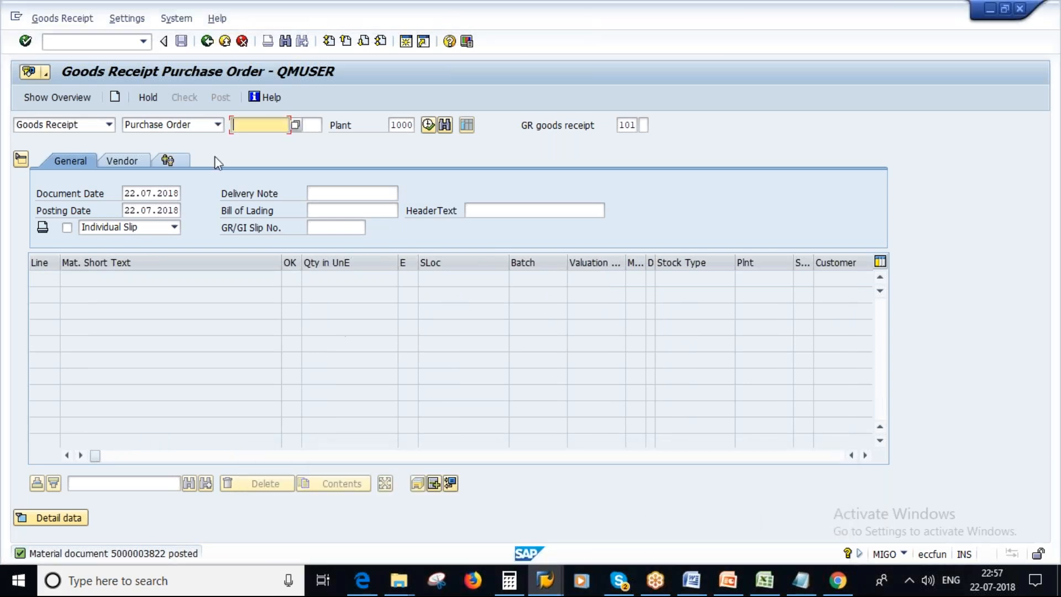
mouse_move(560, 589)
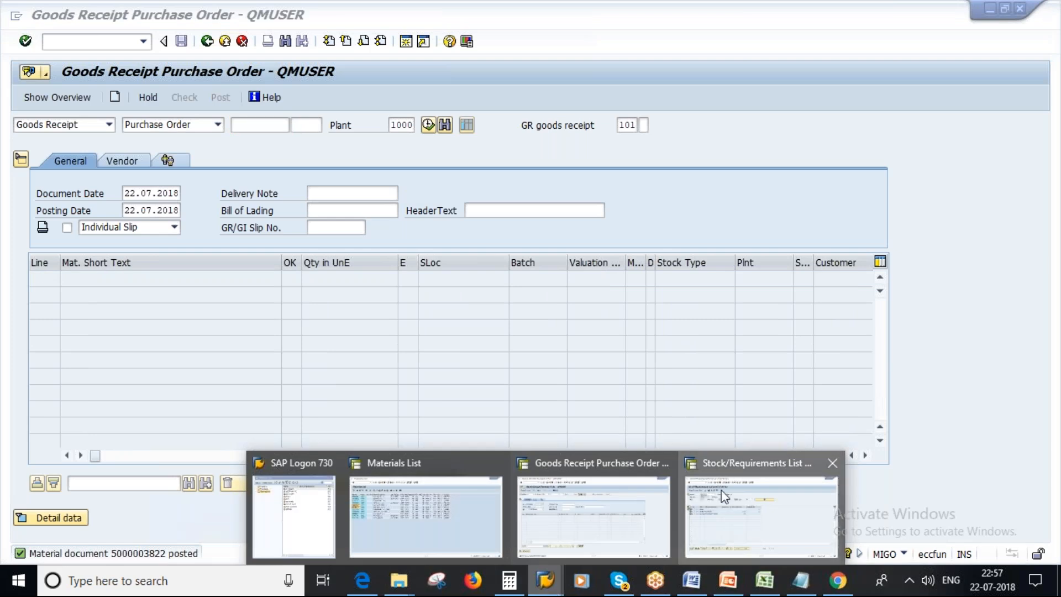
click(705, 503)
drag(227, 259, 123, 270)
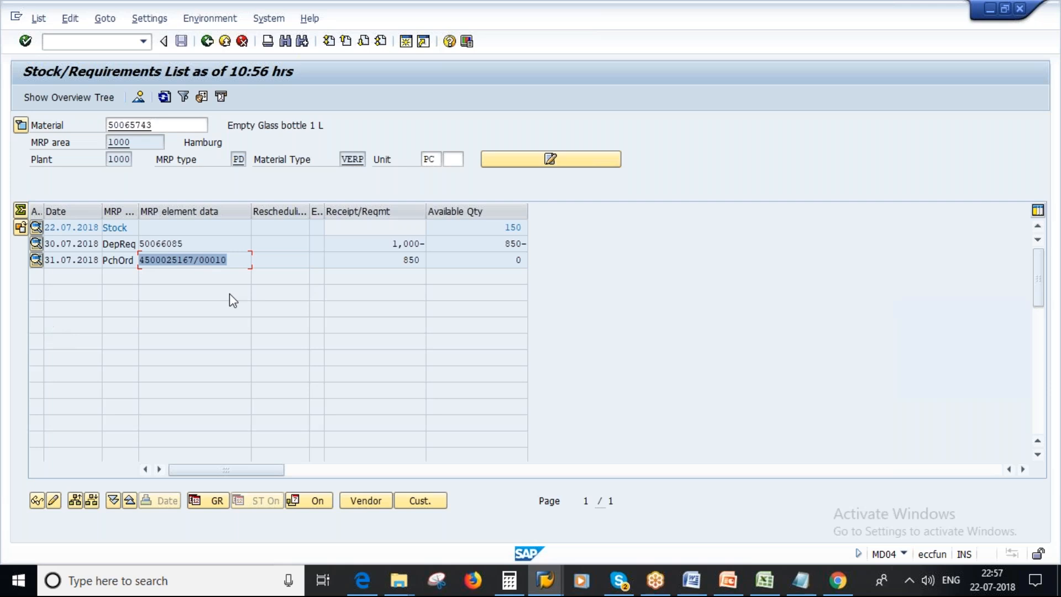
click(399, 261)
drag(399, 262, 442, 271)
drag(501, 229, 533, 229)
click(163, 98)
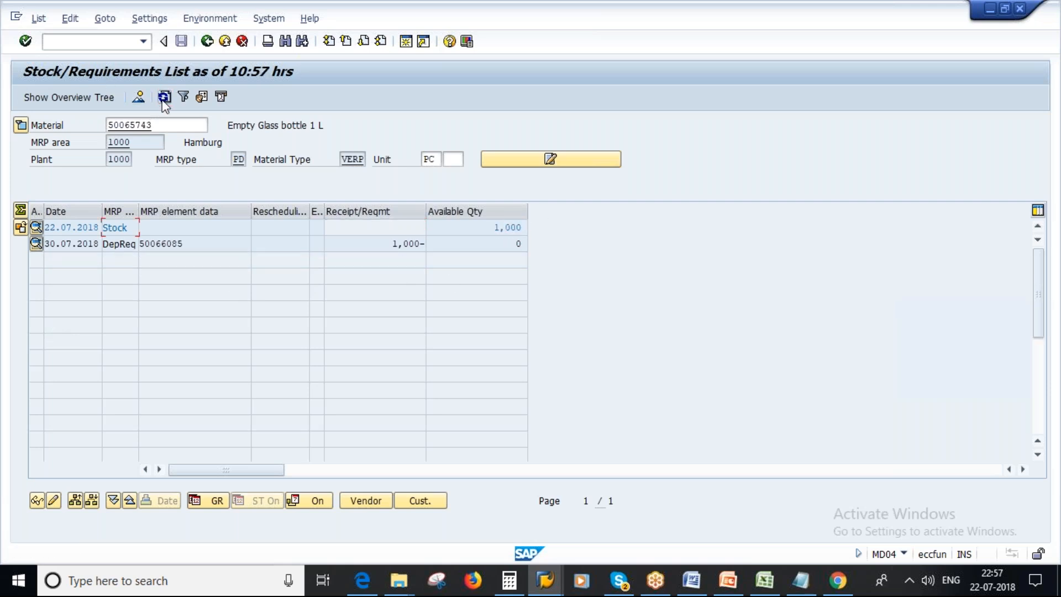
drag(489, 227, 527, 228)
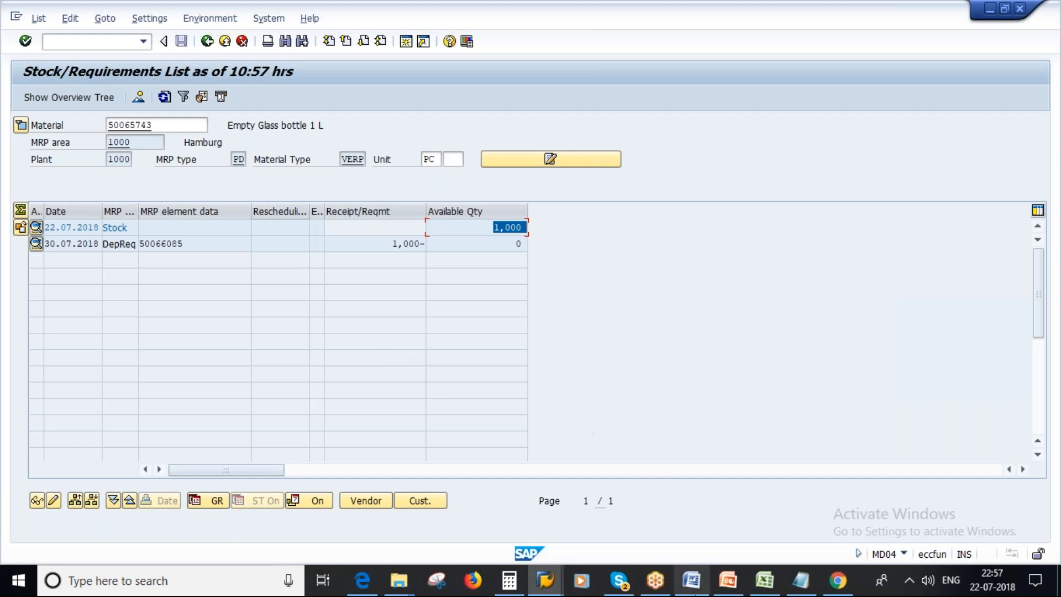
Switch to the 01 Material Requirement Planning presentation in PowerPoint and browse back to its opening slides.
click(721, 585)
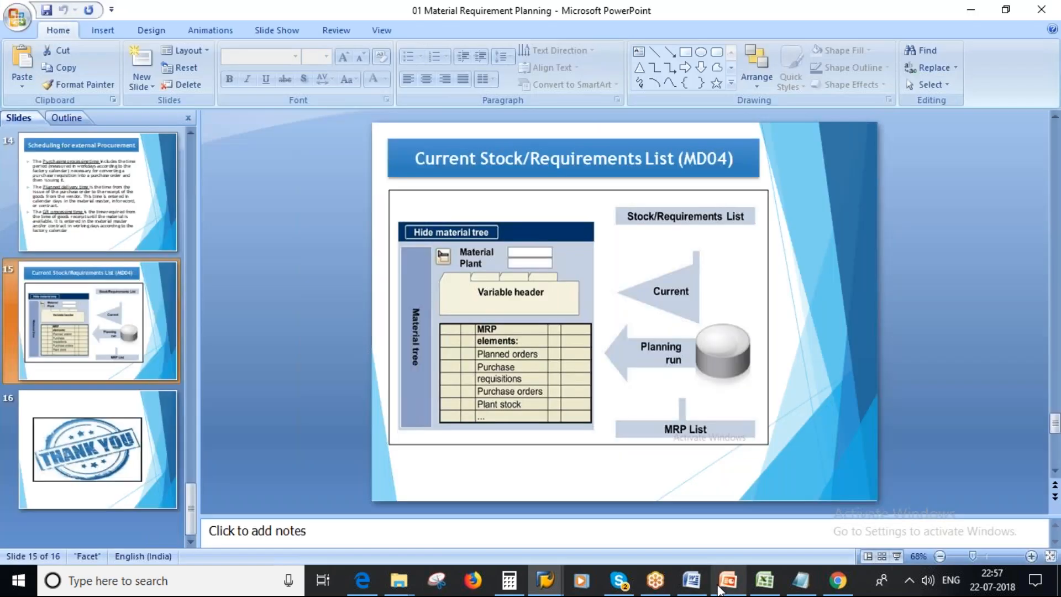
scroll(145, 433, up, 4)
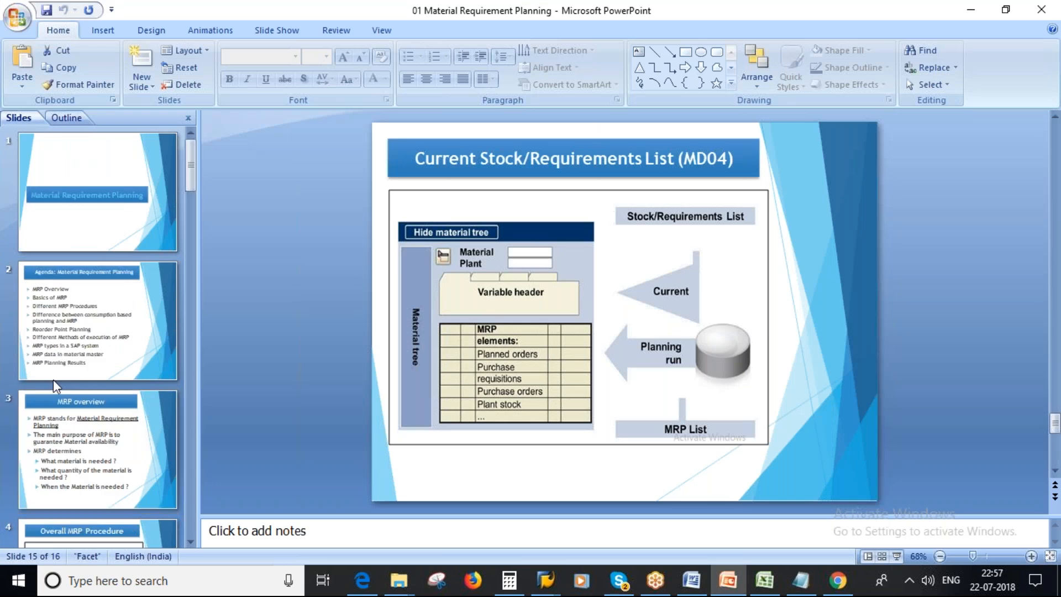